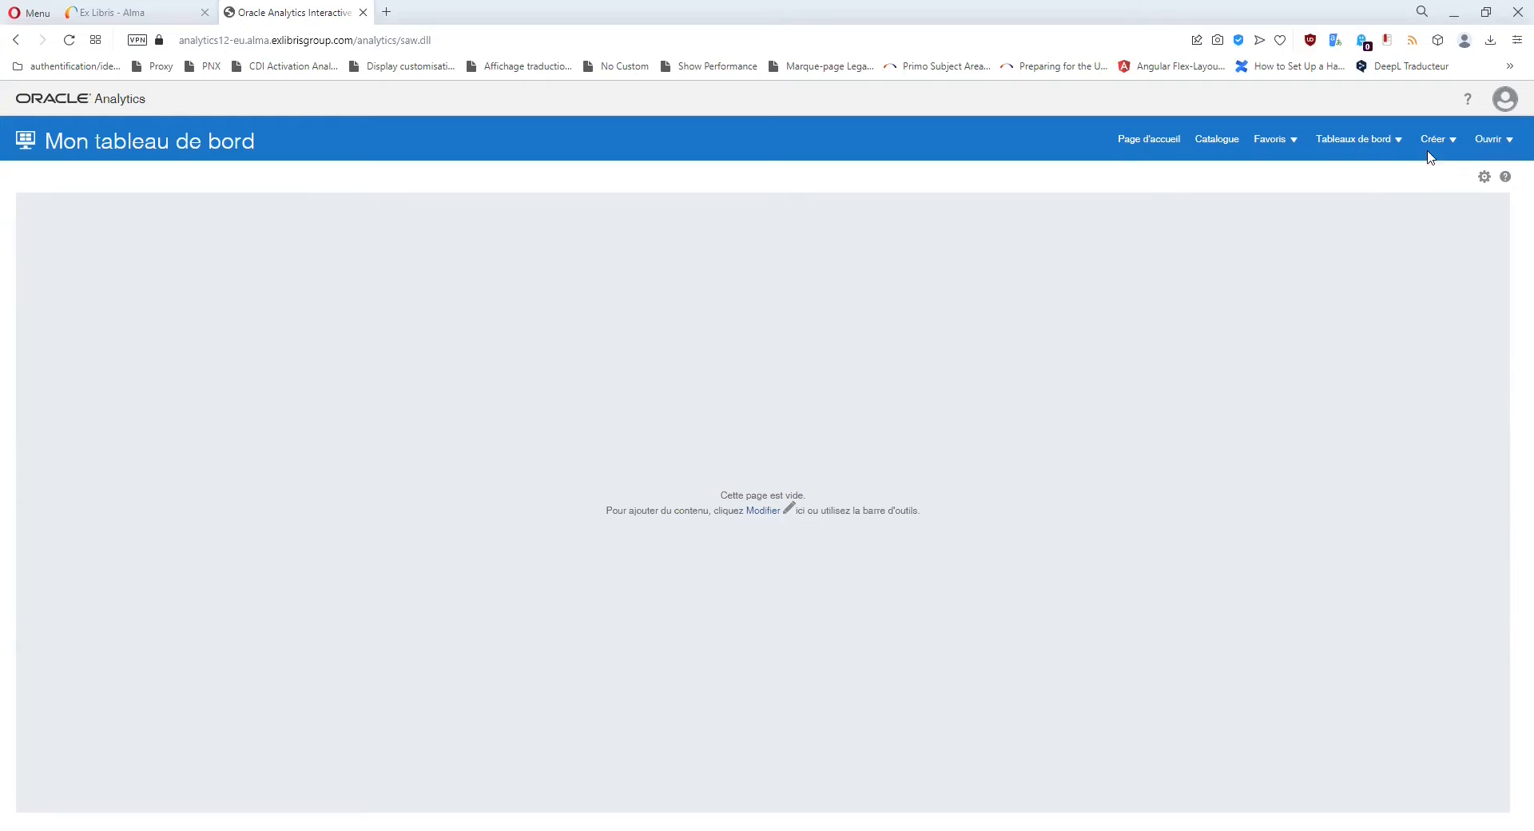
Create a new analysis and pick Users from the subject-area list.
{"action": "left_click", "coordinate": [1436, 140]}
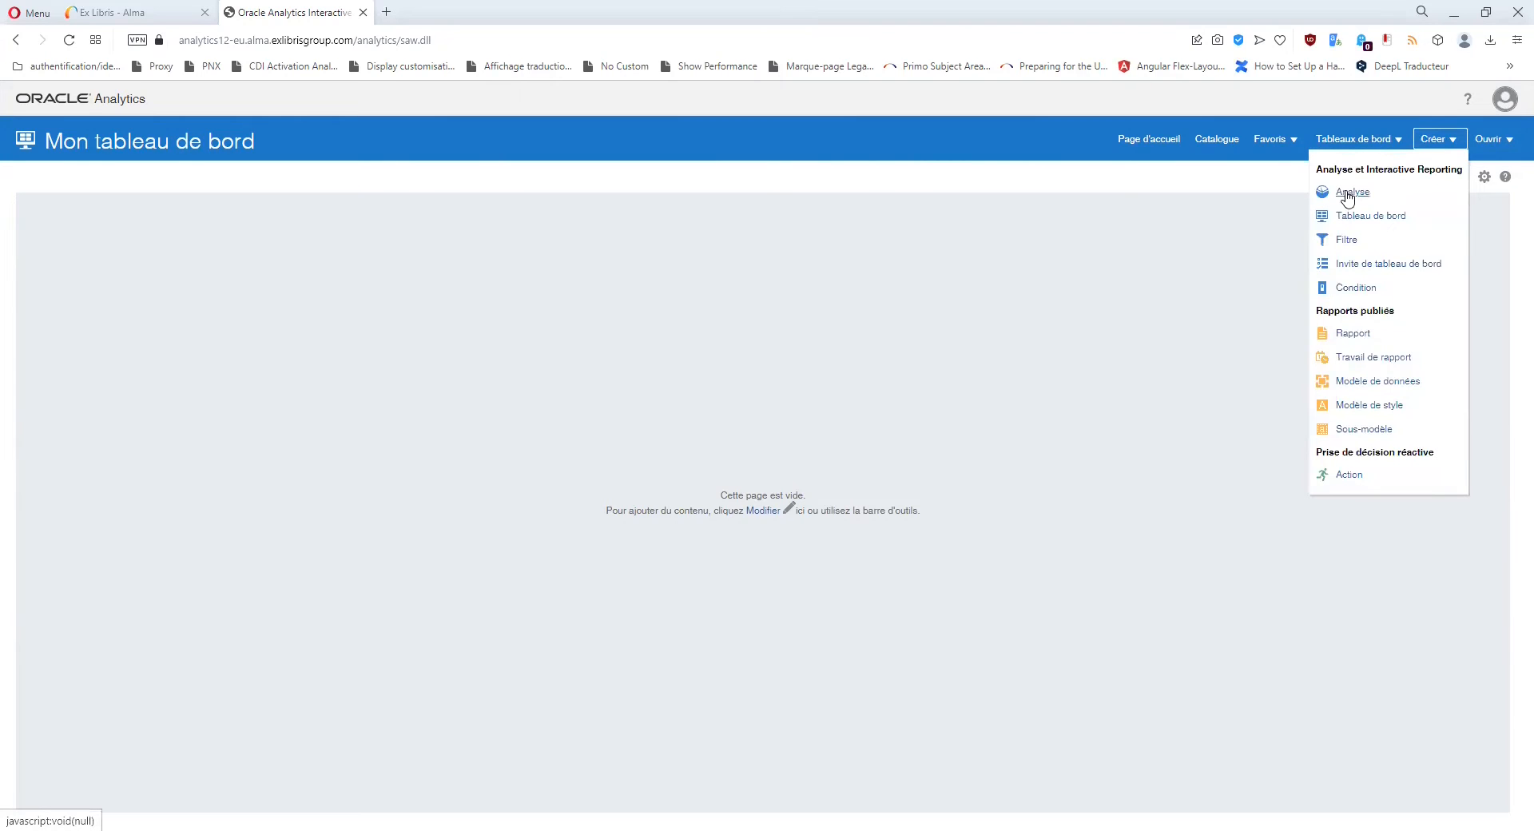
{"action": "left_click", "coordinate": [1349, 193]}
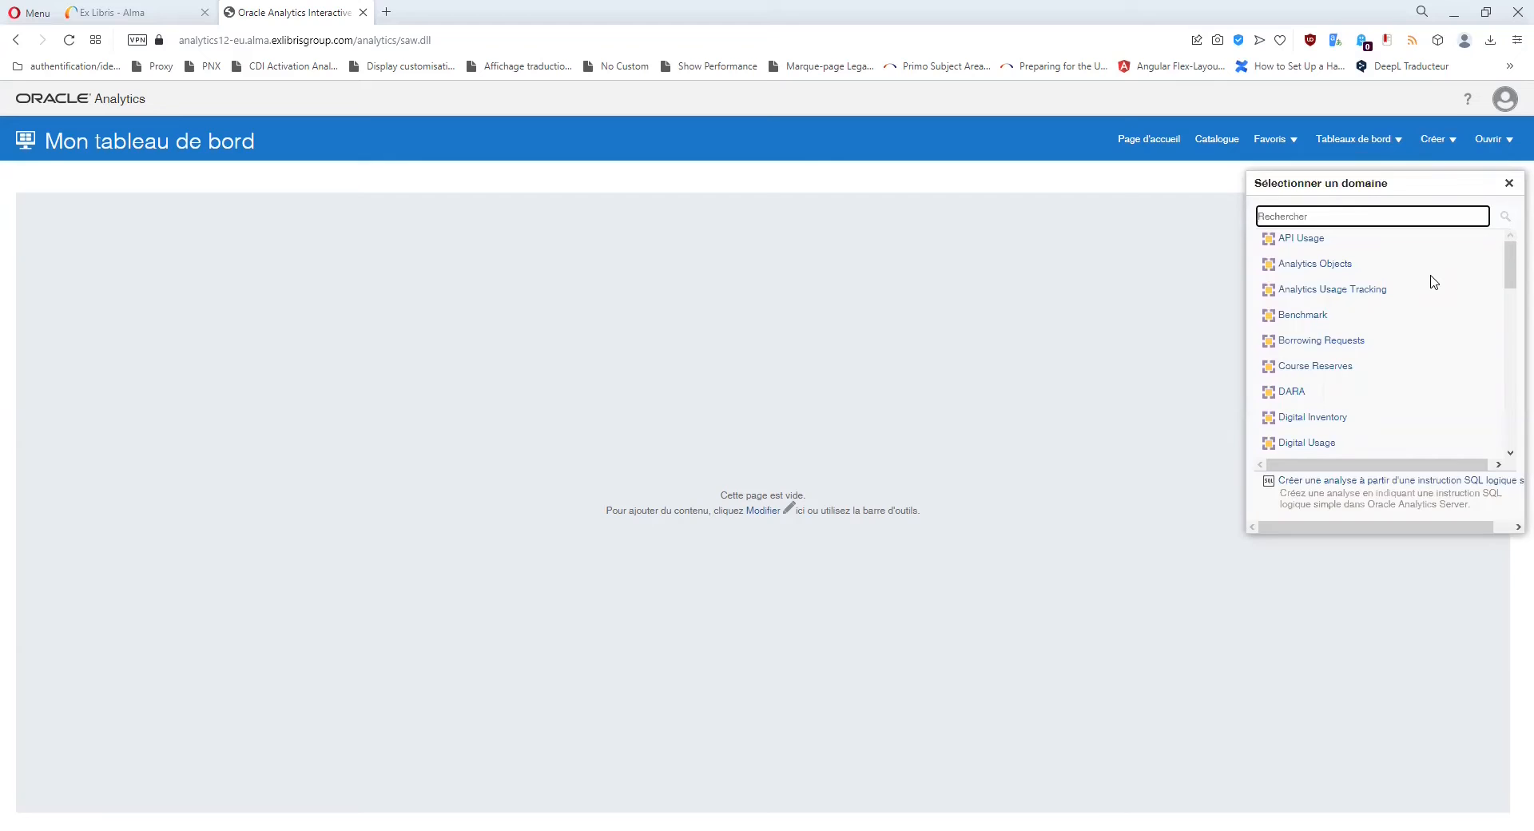
{"action": "scroll", "coordinate": [1429, 284], "scroll_direction": "down", "scroll_amount": 5}
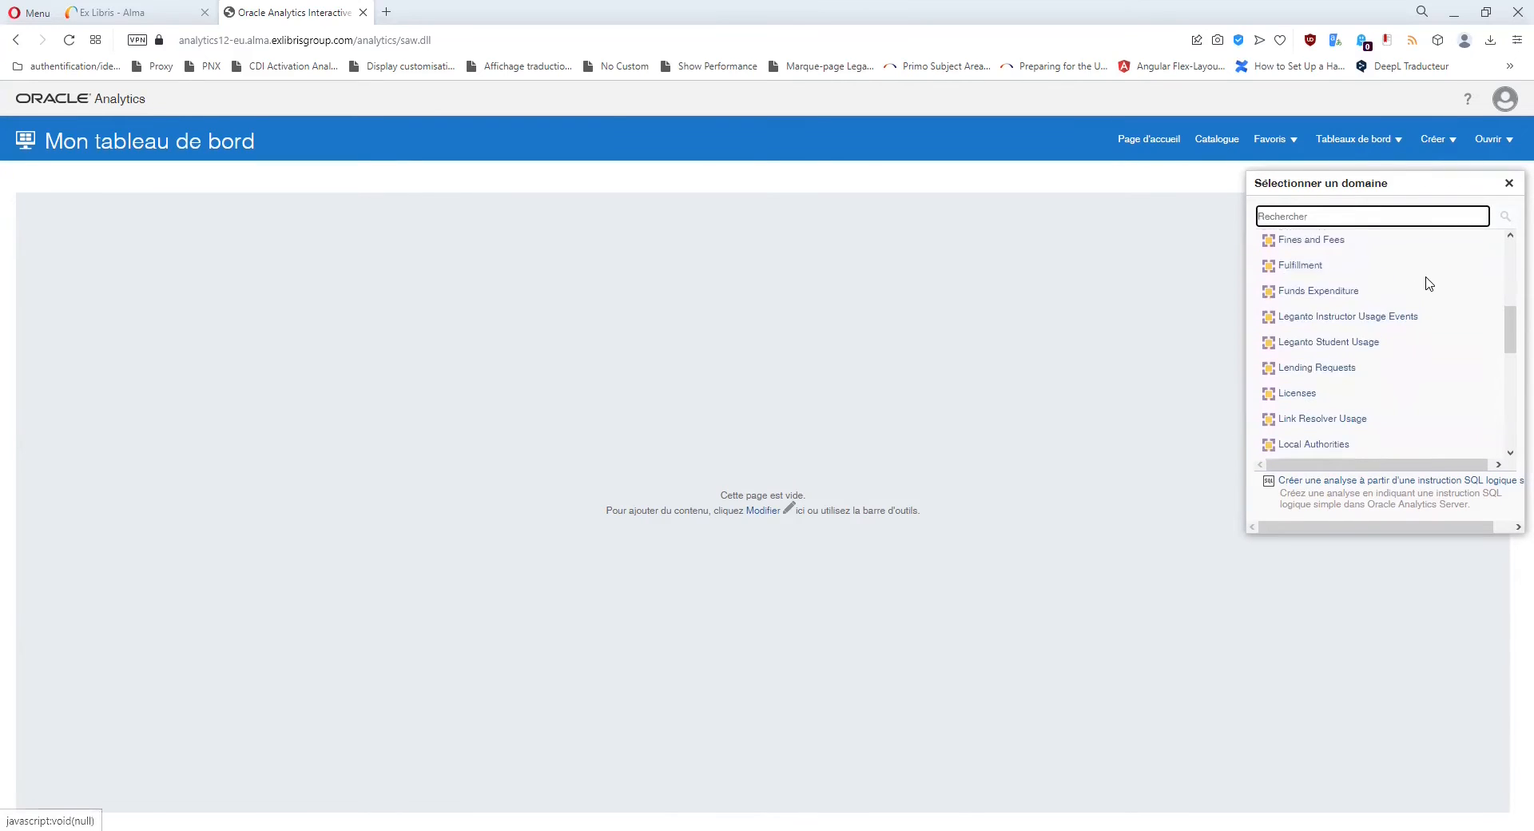
{"action": "scroll", "coordinate": [1429, 285], "scroll_direction": "down", "scroll_amount": 1}
{"action": "scroll", "coordinate": [1429, 284], "scroll_direction": "down", "scroll_amount": 3}
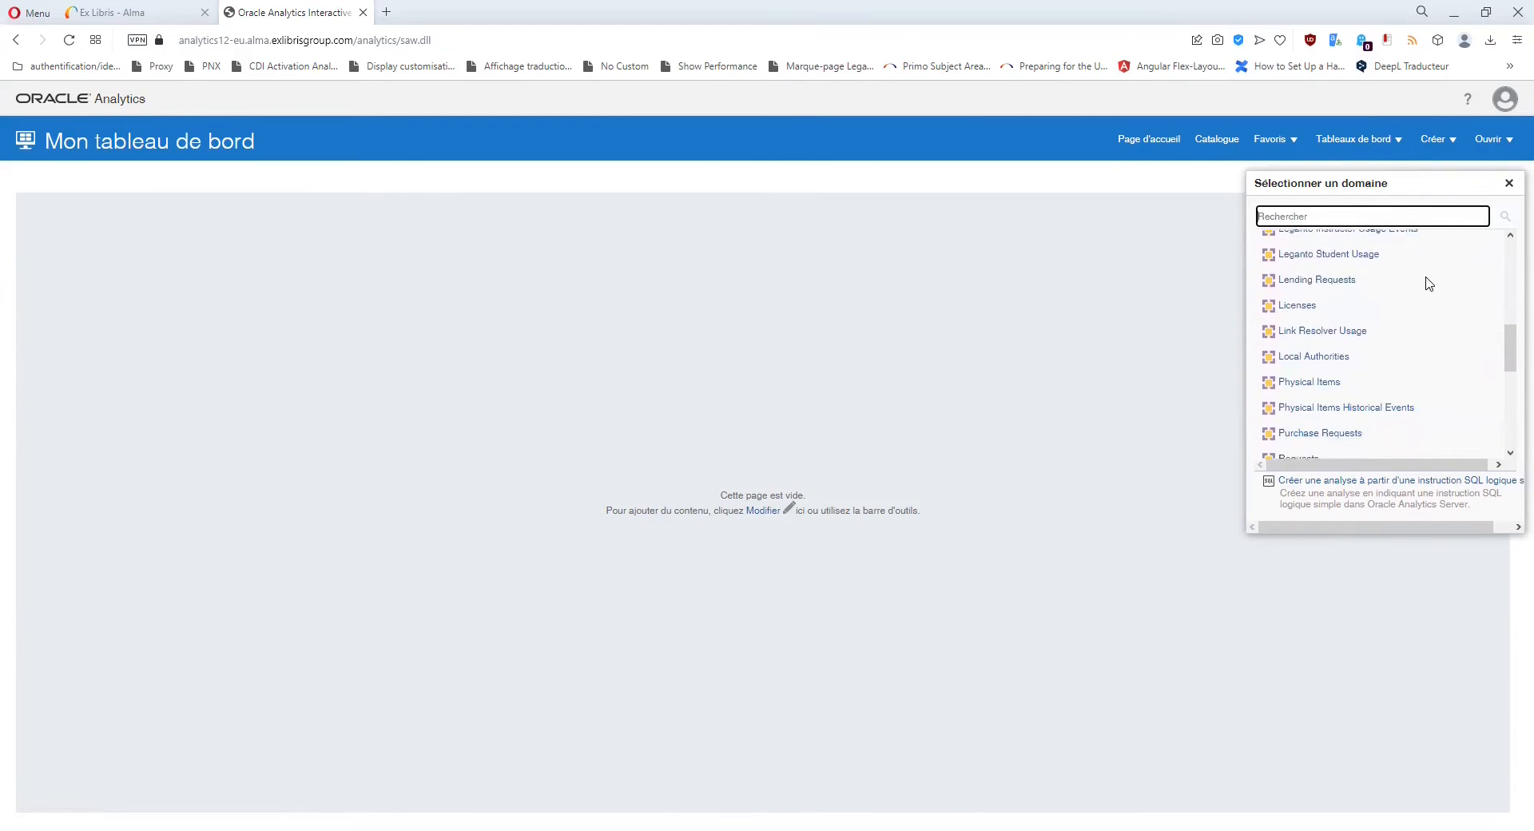
{"action": "scroll", "coordinate": [1429, 284], "scroll_direction": "down", "scroll_amount": 1}
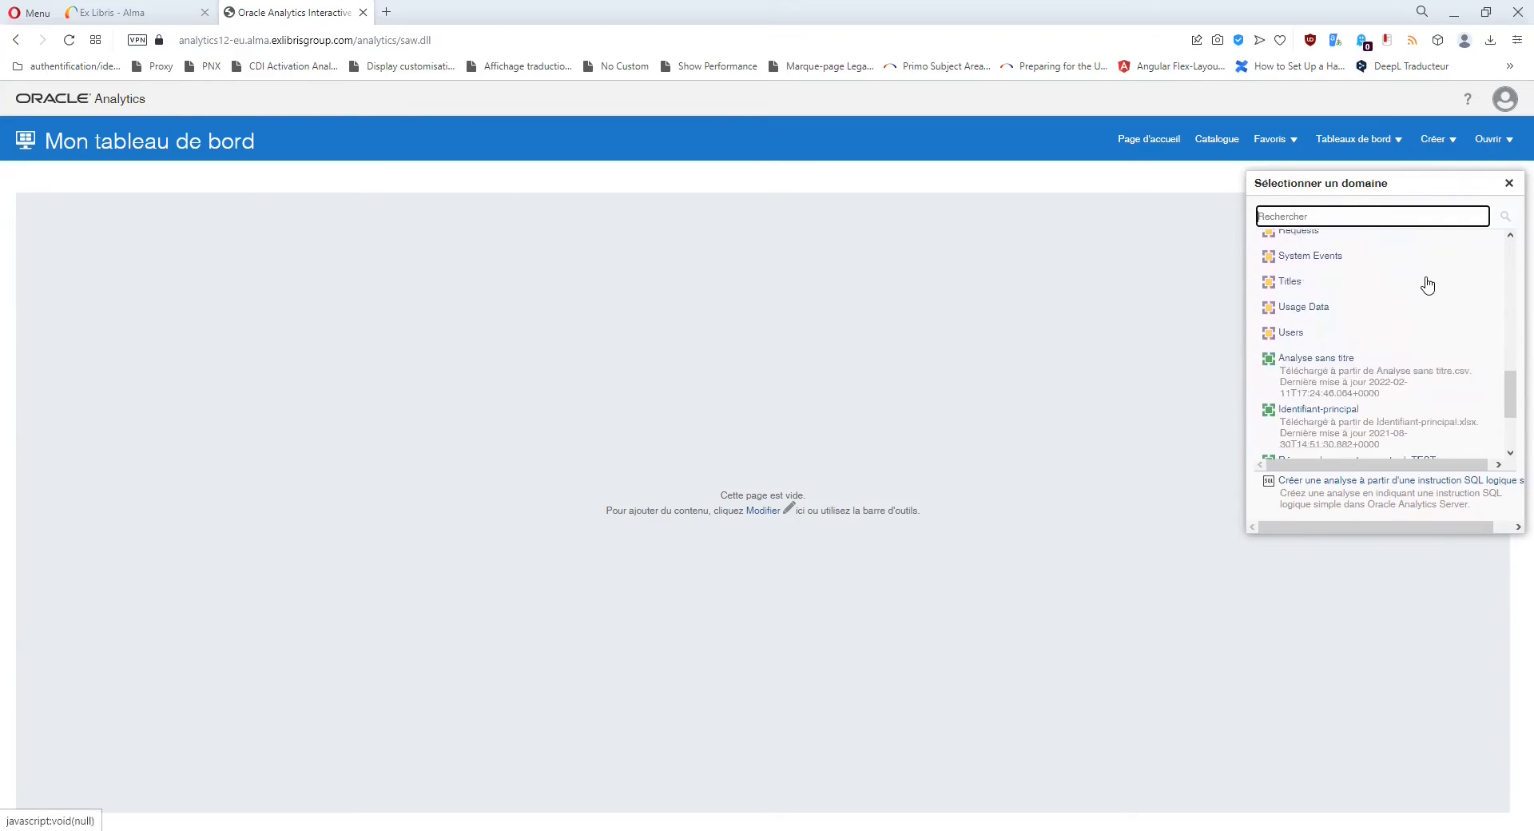
{"action": "left_click", "coordinate": [1291, 329]}
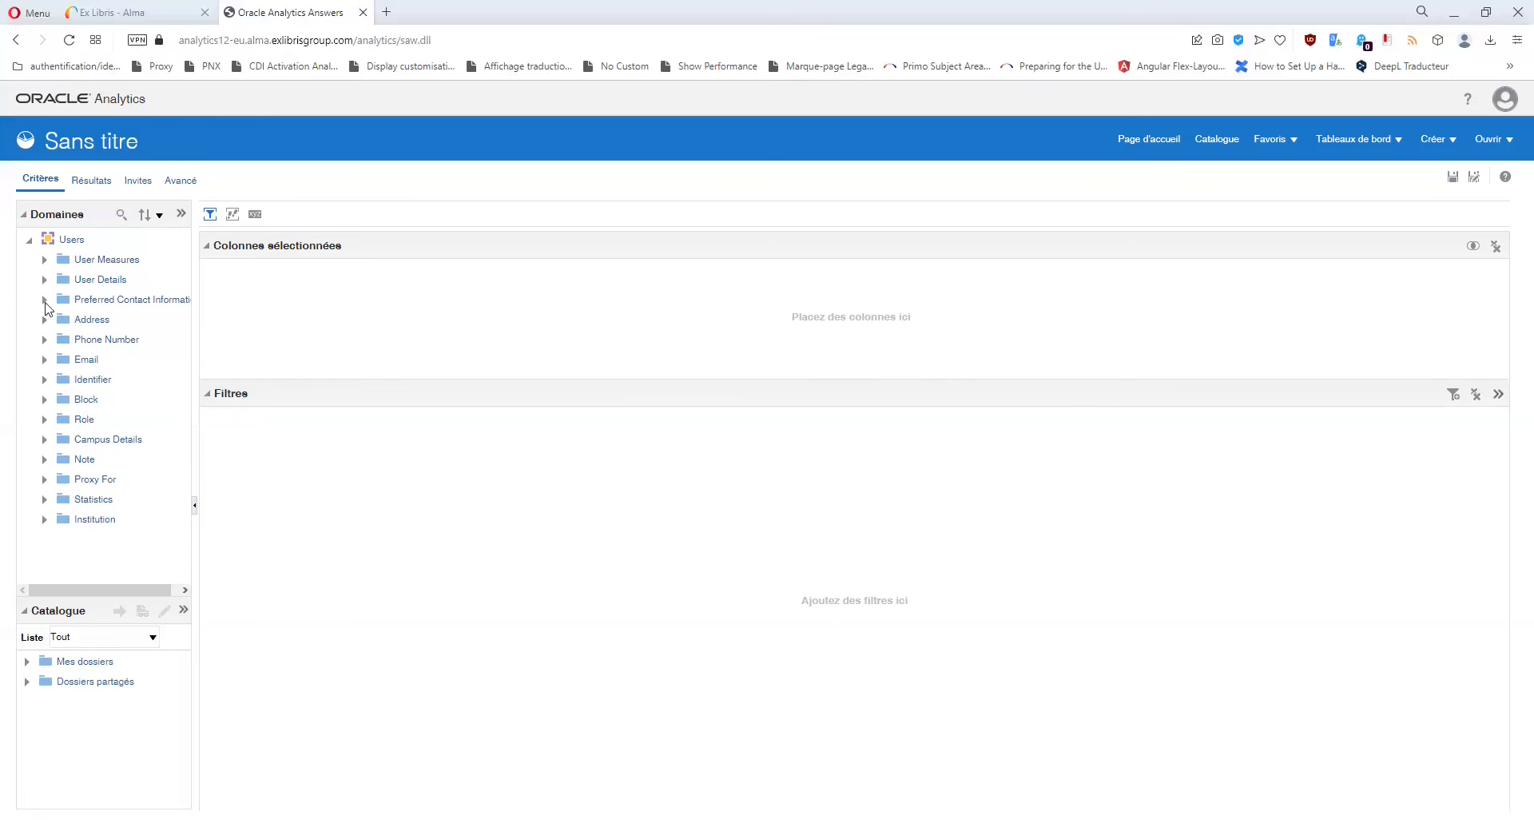
Widen the panel and review the Number of Users measures (Contact, Staff, Public), then collapse User Measures.
{"action": "left_click", "coordinate": [45, 259]}
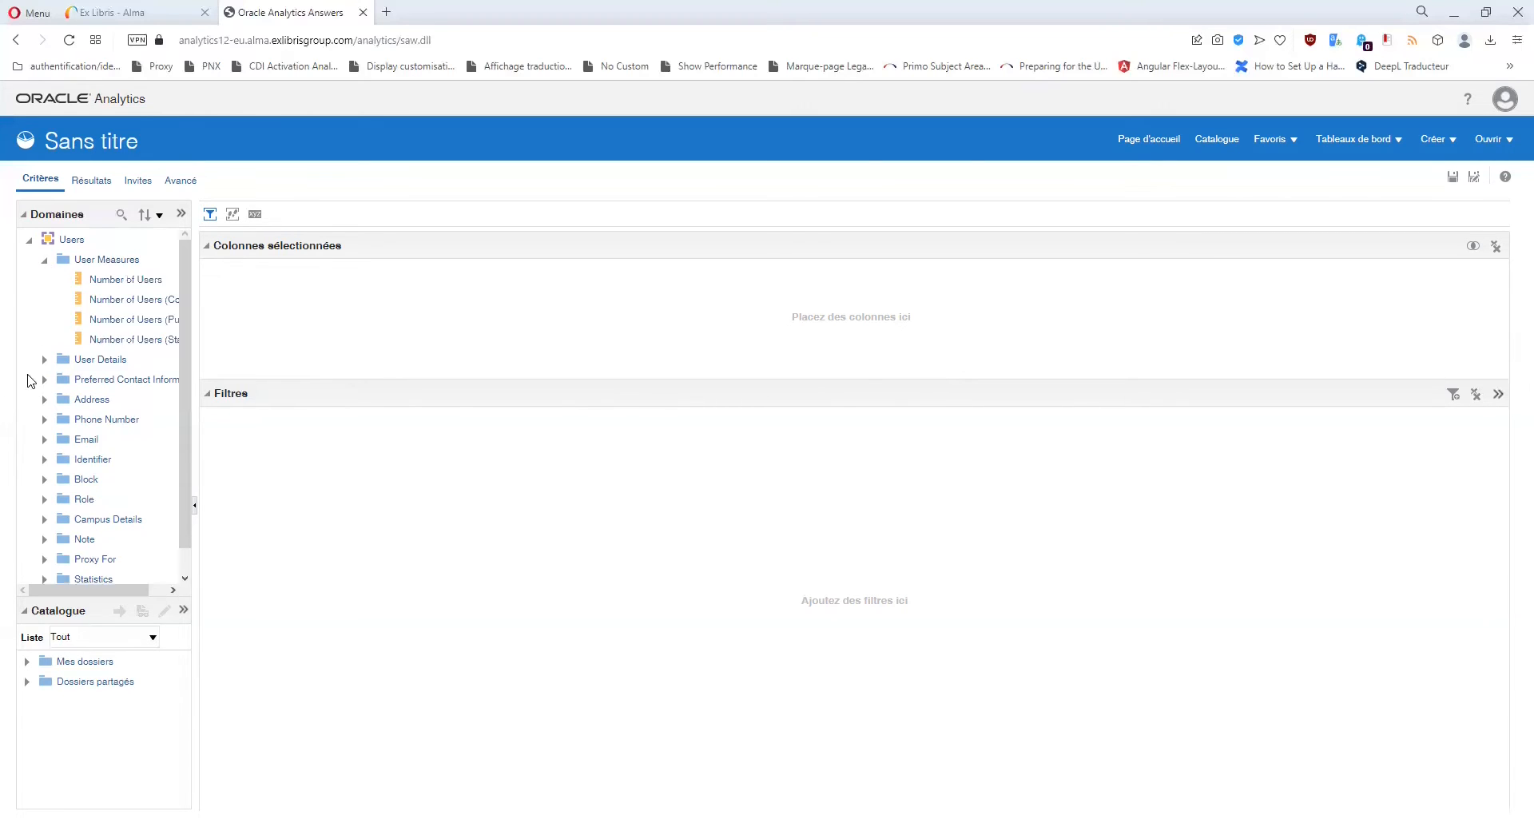
{"action": "left_click_drag", "start_coordinate": [197, 337], "coordinate": [290, 337]}
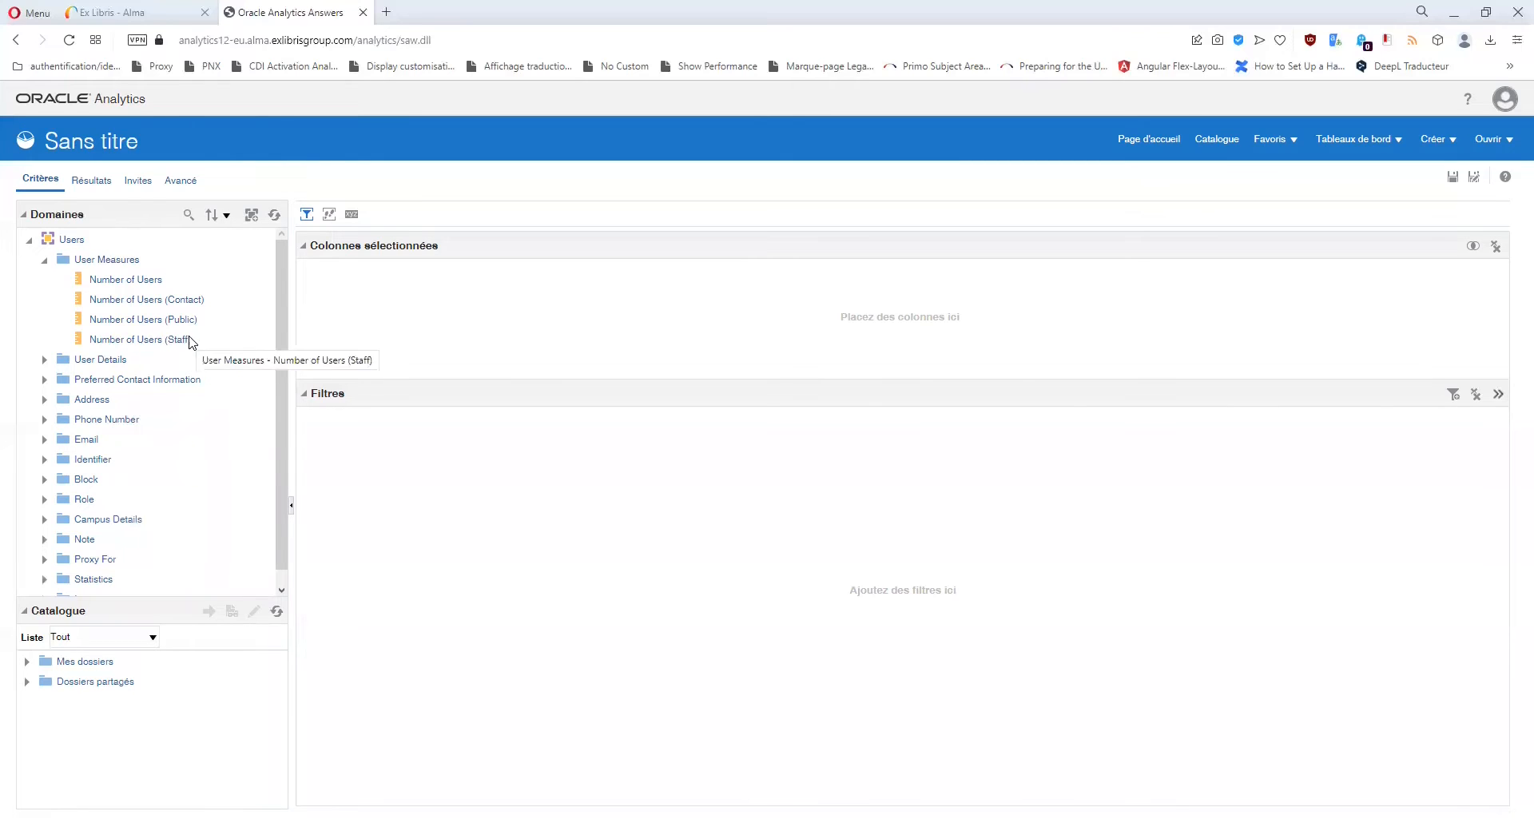
{"action": "left_click", "coordinate": [178, 302]}
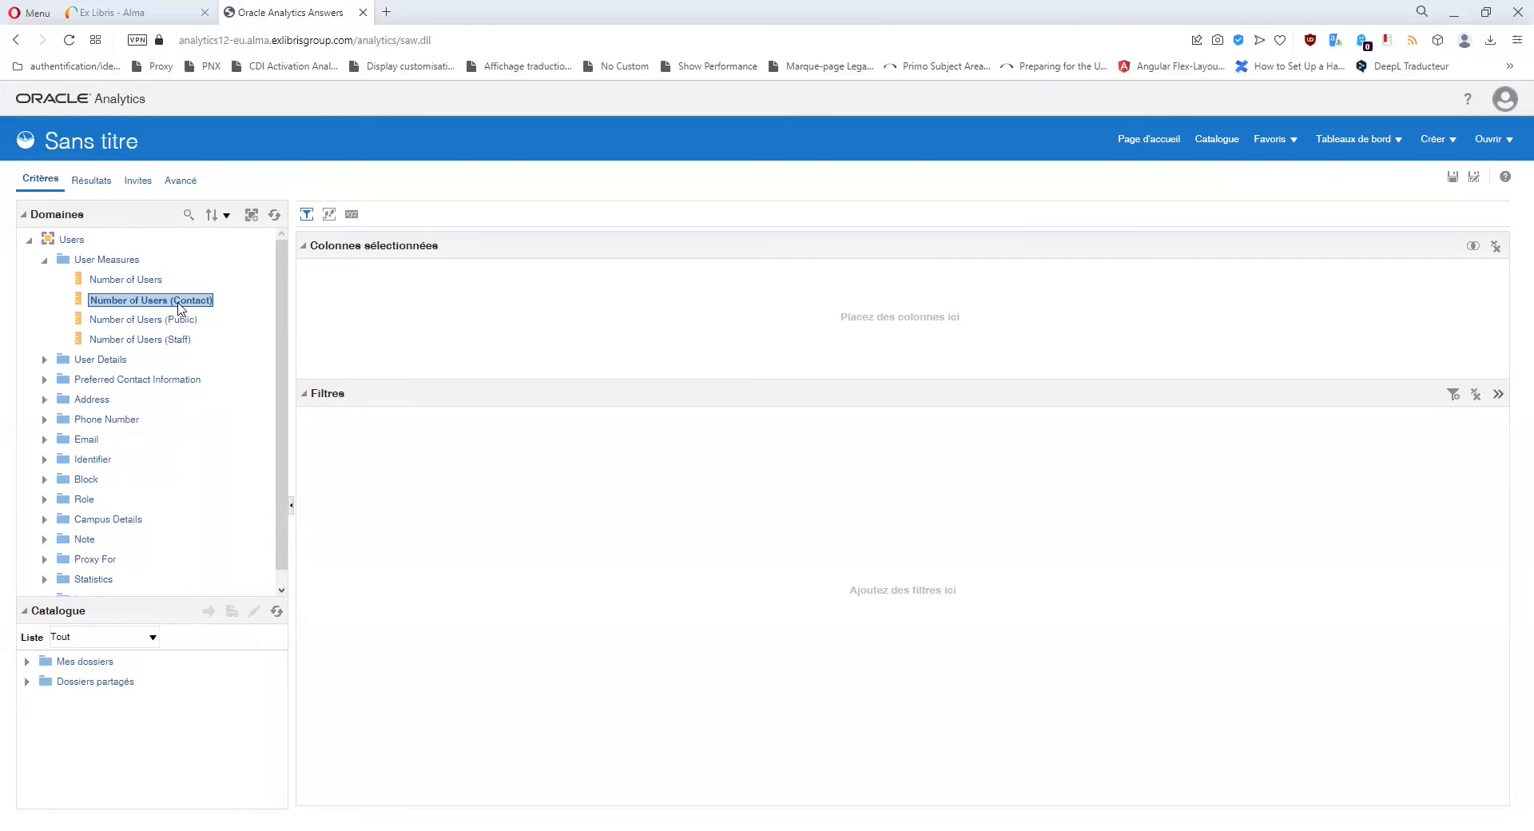
{"action": "left_click", "coordinate": [183, 340]}
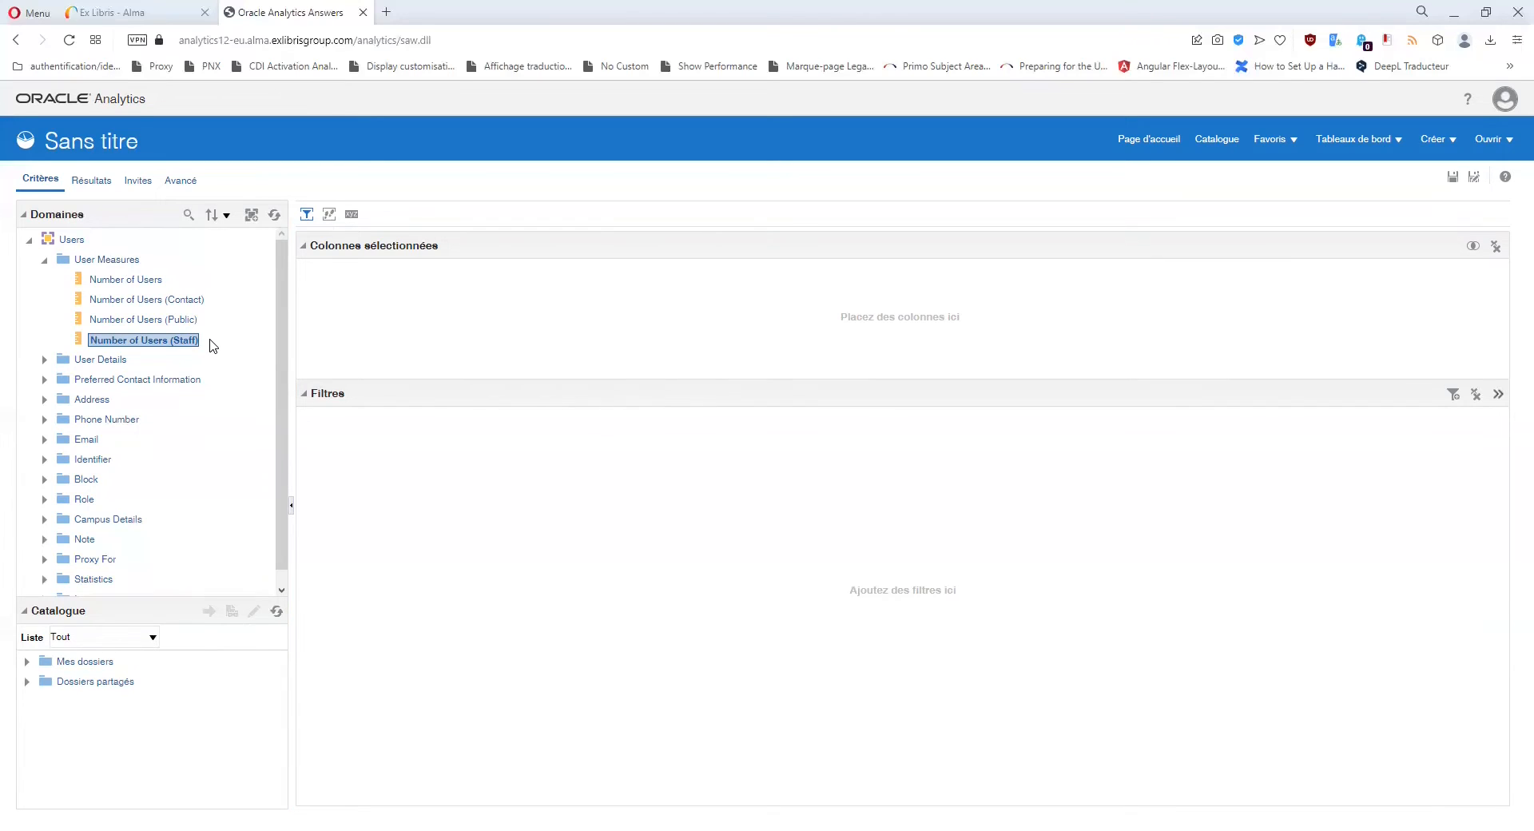
{"action": "left_click", "coordinate": [128, 321]}
{"action": "left_click", "coordinate": [135, 340]}
{"action": "left_click", "coordinate": [146, 321]}
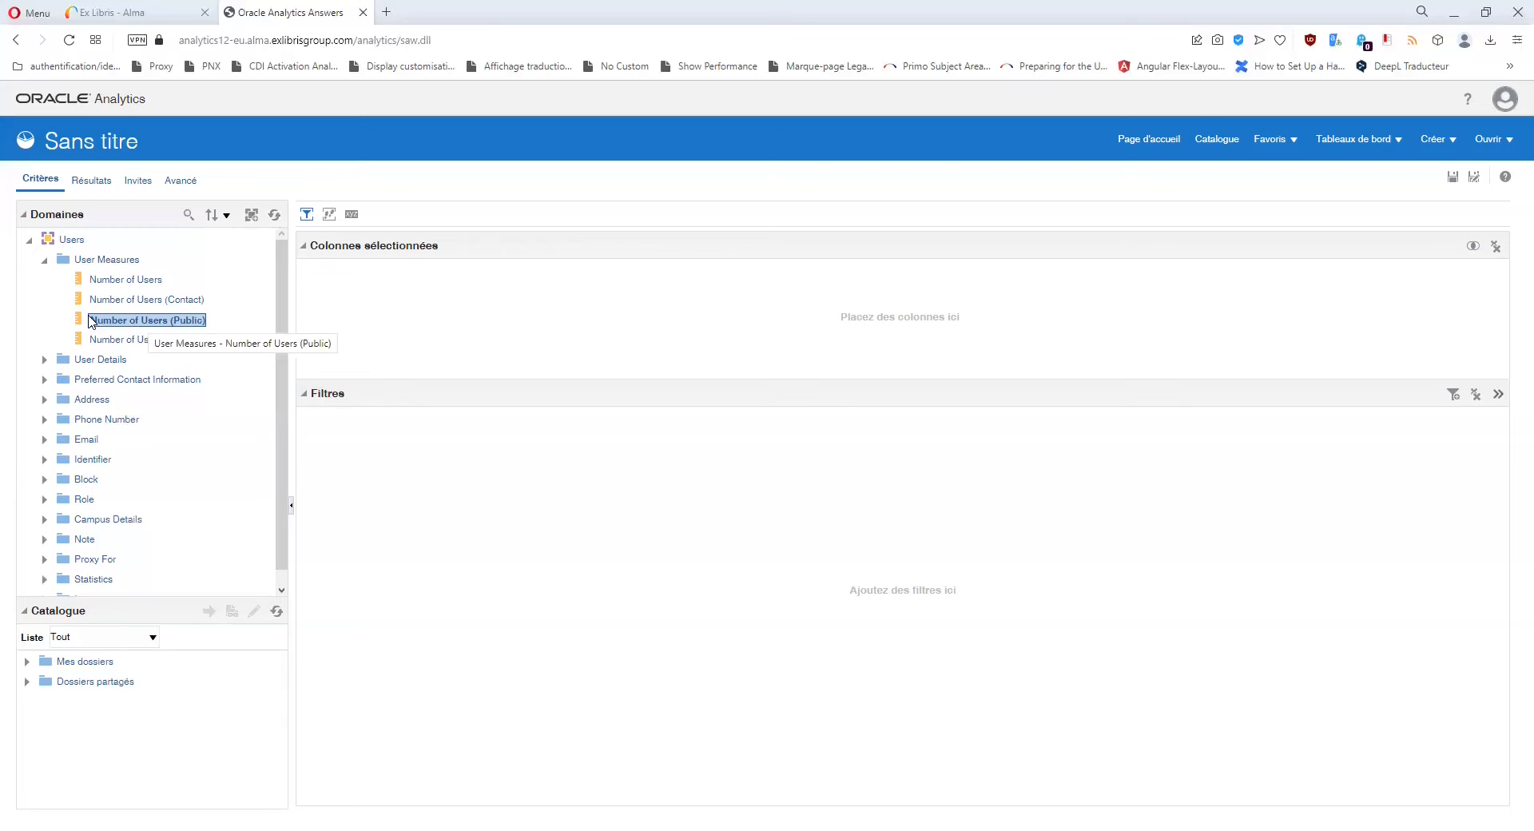
{"action": "left_click", "coordinate": [128, 282]}
{"action": "left_click", "coordinate": [44, 260]}
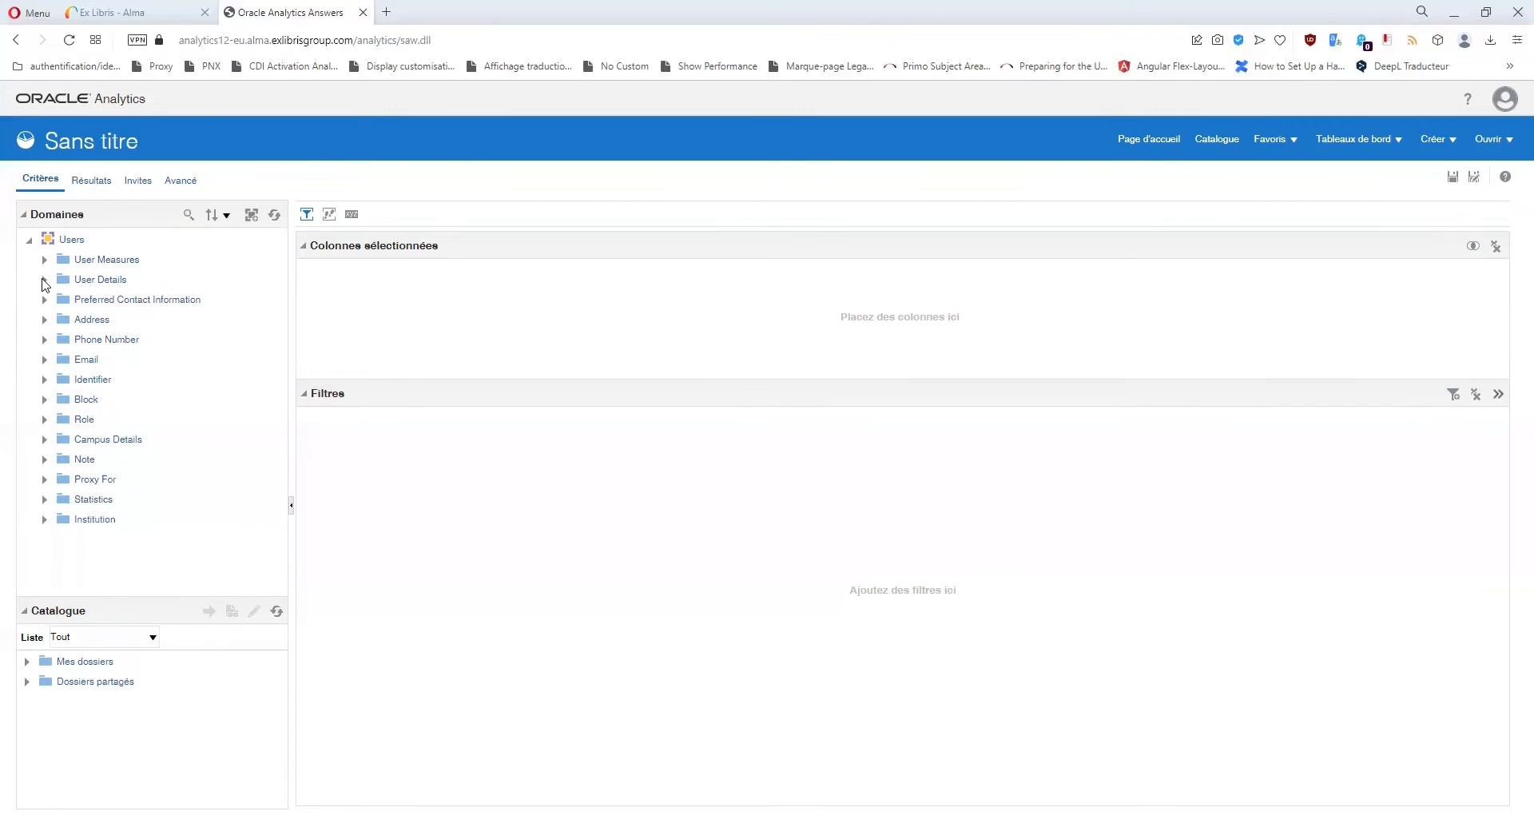
Expand User Details and browse its fields down to the Address and Email folders.
{"action": "left_click", "coordinate": [45, 279]}
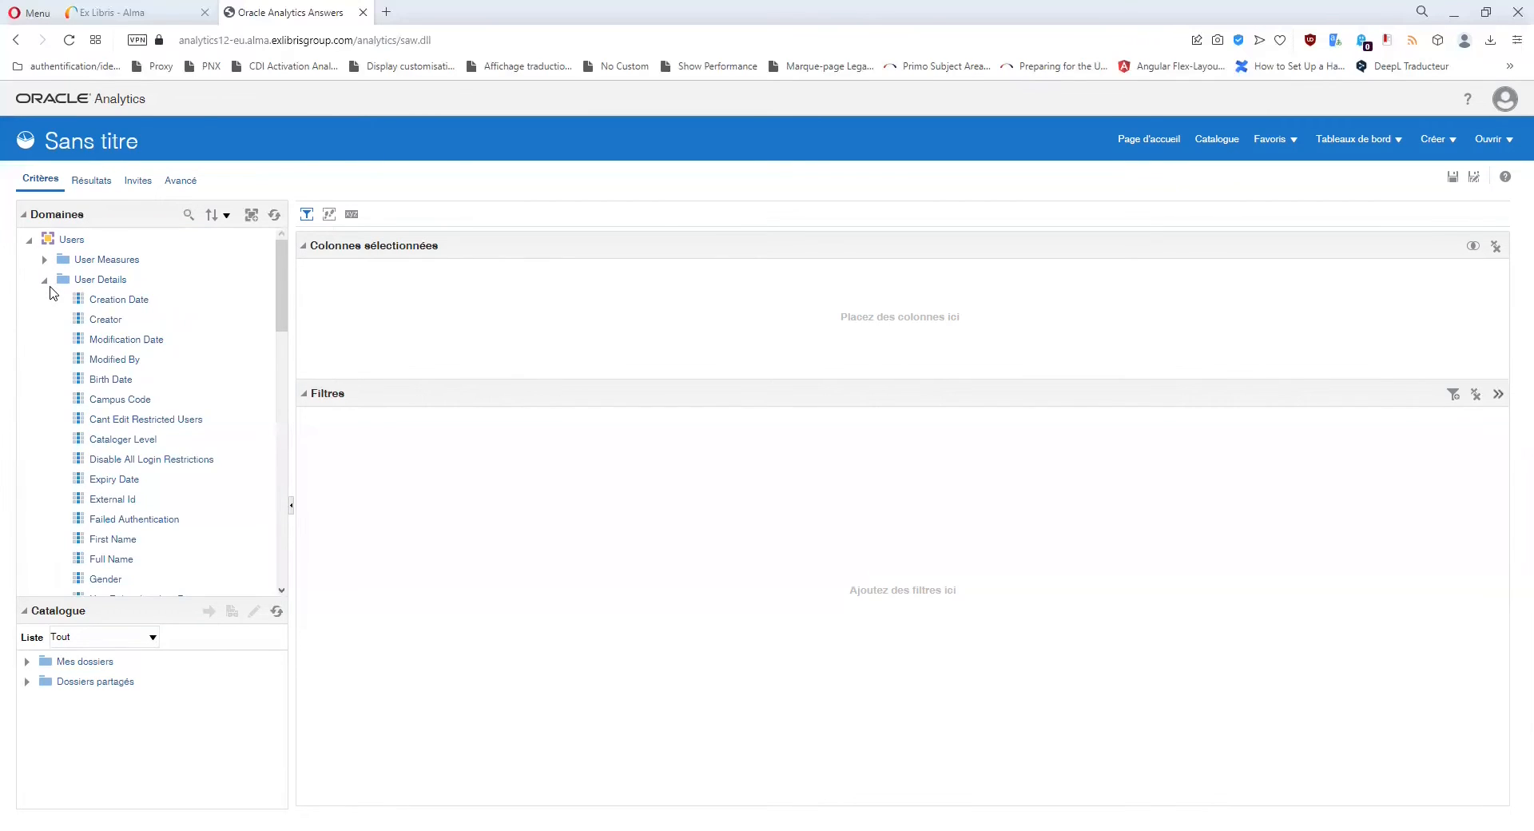
{"action": "scroll", "coordinate": [190, 328], "scroll_direction": "down", "scroll_amount": 5}
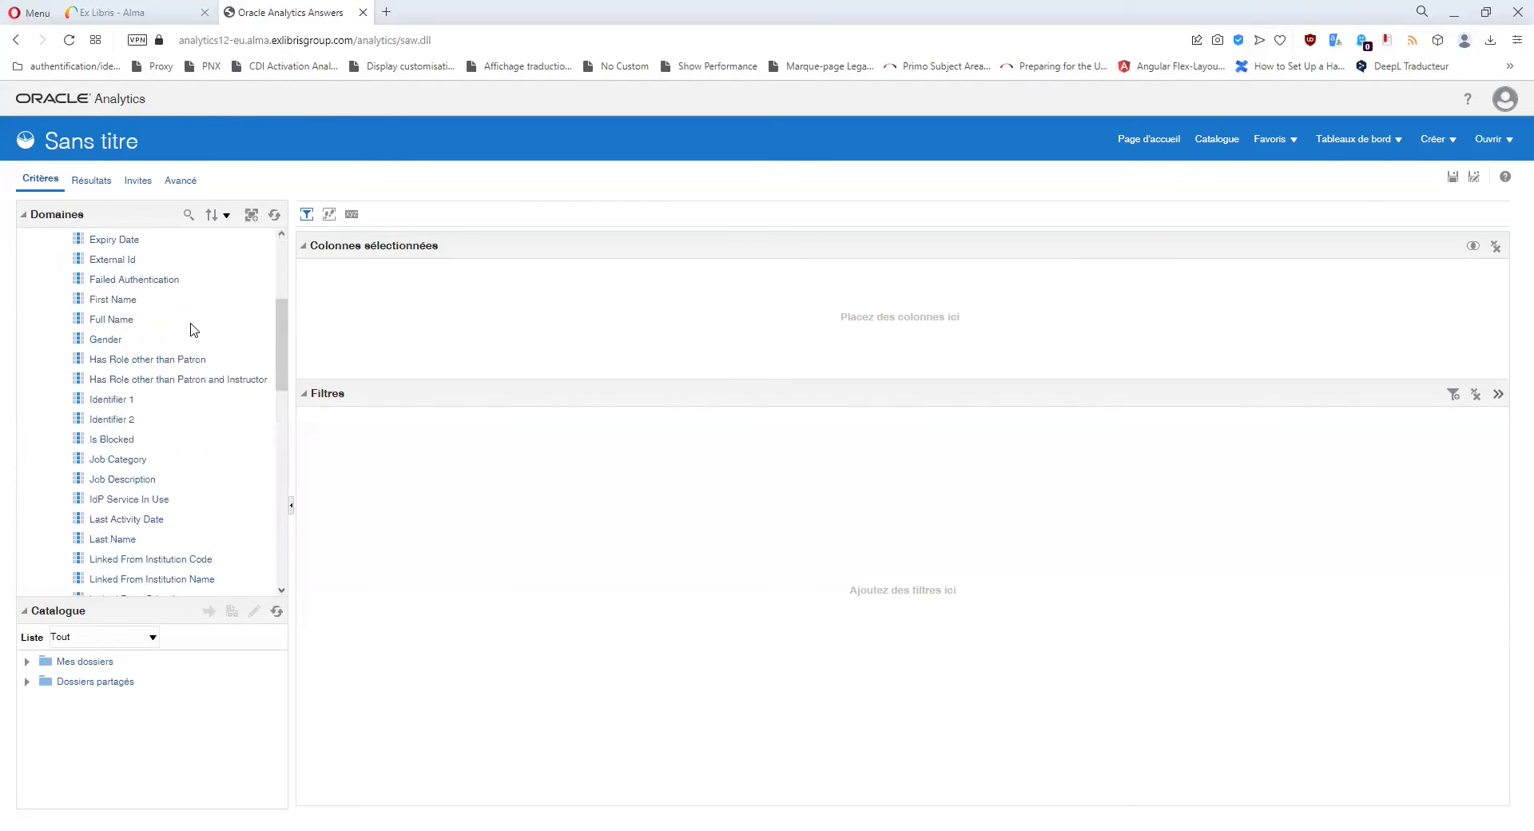
{"action": "scroll", "coordinate": [194, 328], "scroll_direction": "down", "scroll_amount": 6}
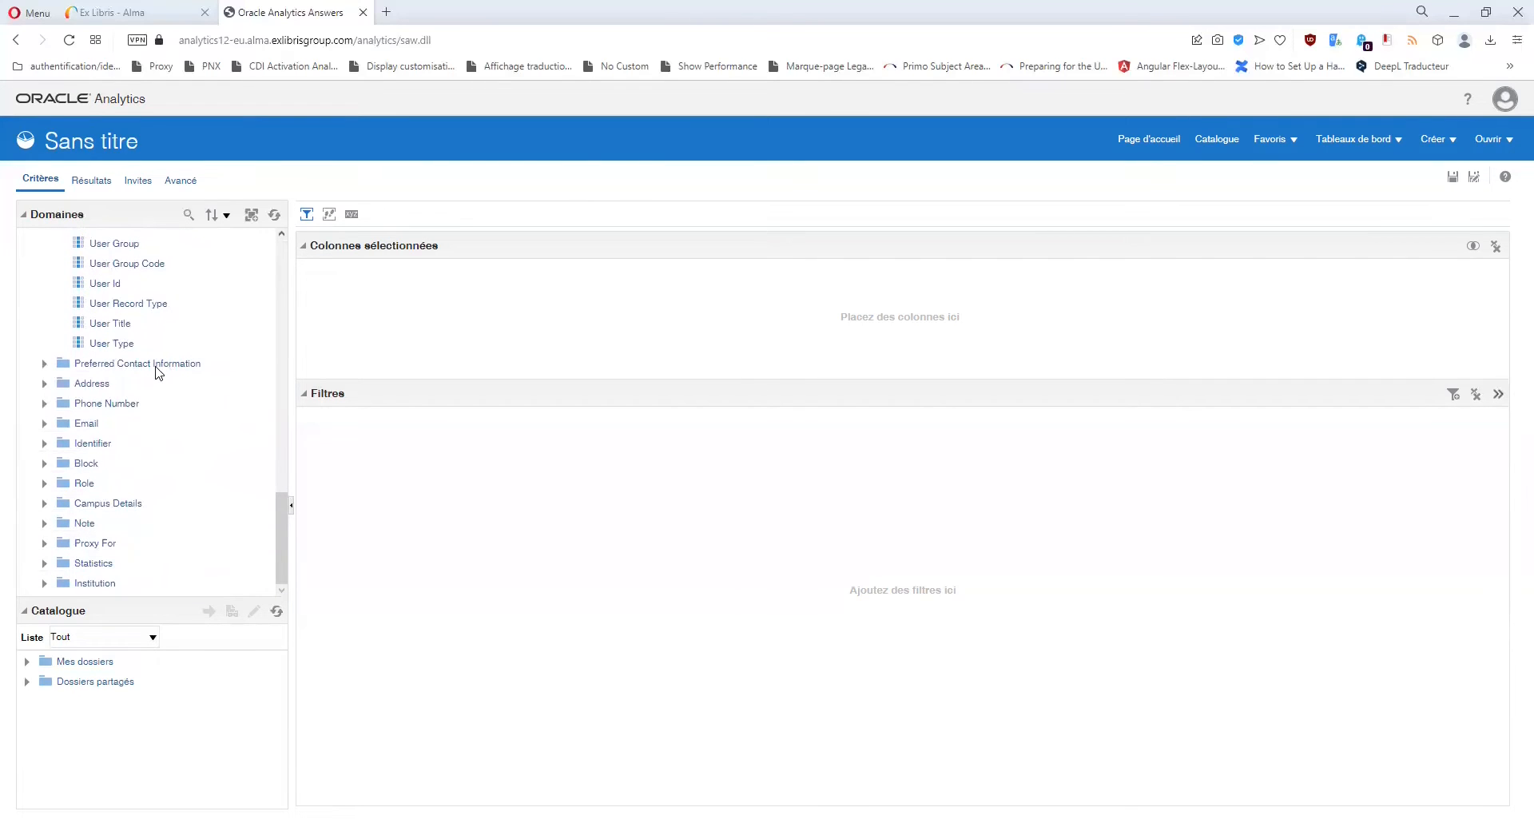
{"action": "left_click", "coordinate": [105, 384]}
{"action": "left_click", "coordinate": [91, 429]}
Expand and collapse the Email folder, then return to the top of User Details.
{"action": "left_click", "coordinate": [44, 423]}
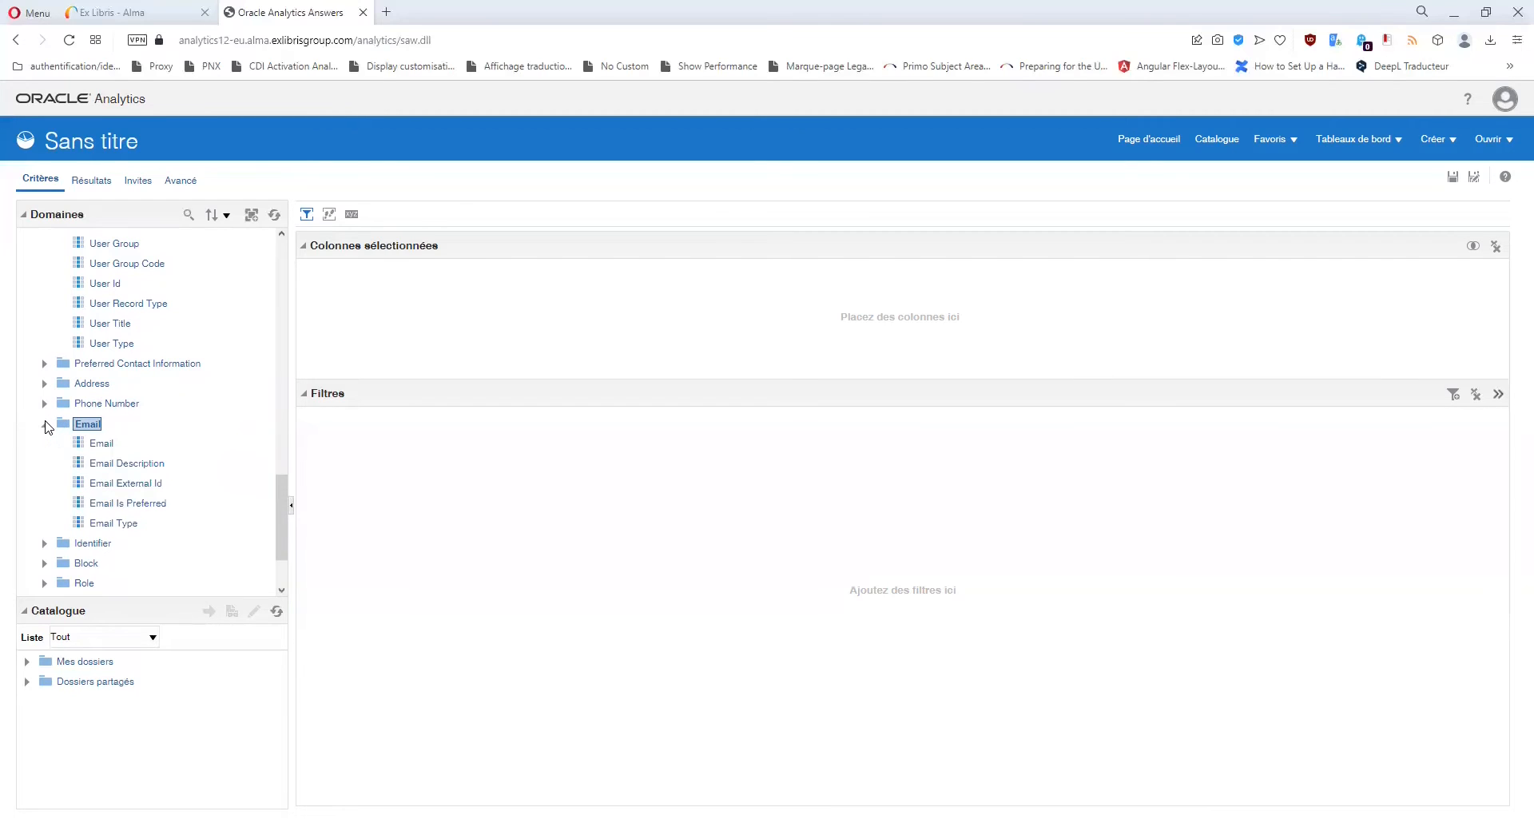
{"action": "left_click", "coordinate": [44, 424]}
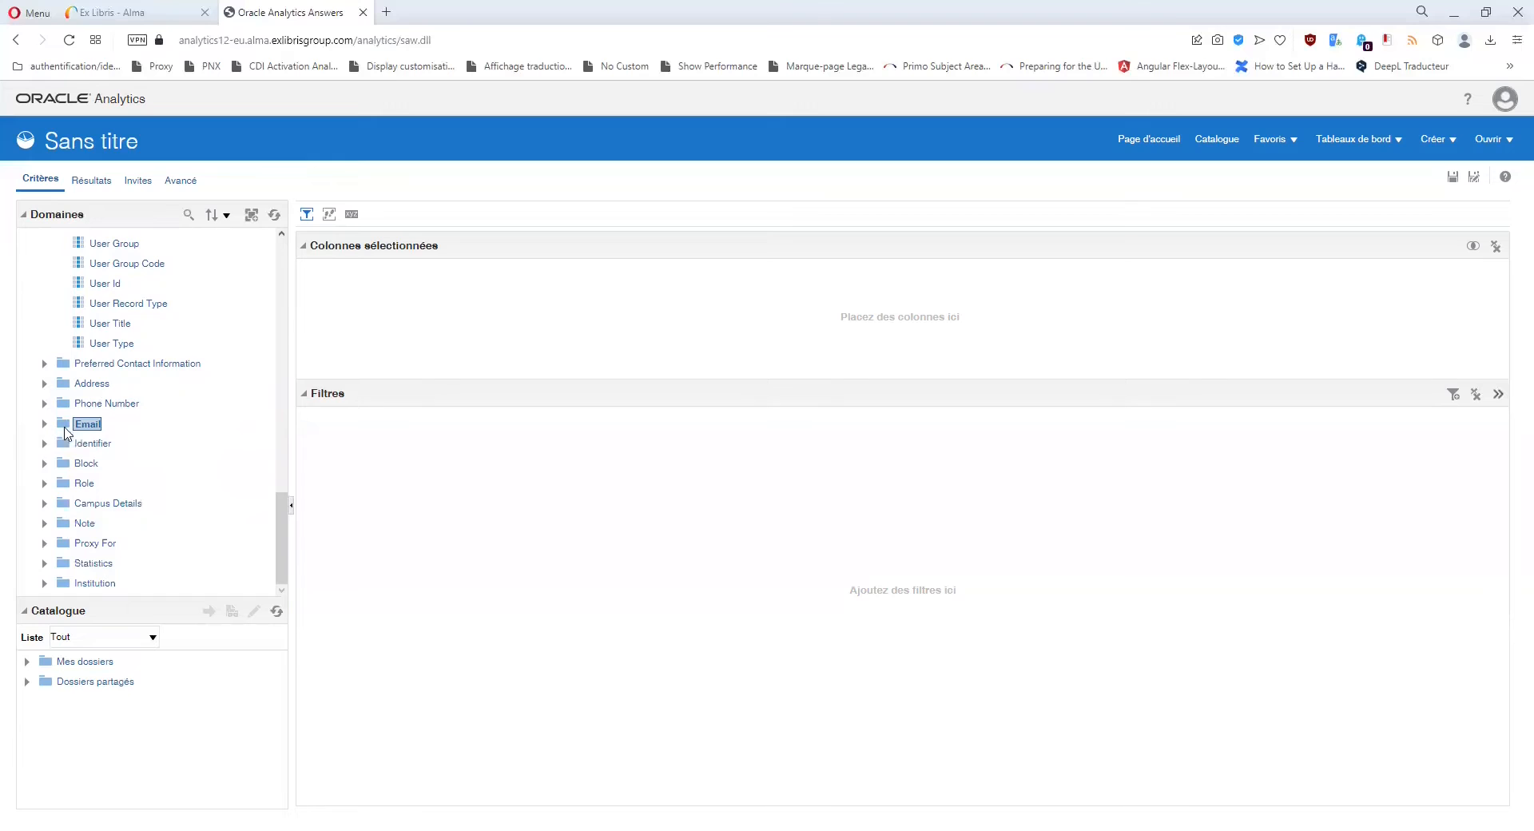
{"action": "scroll", "coordinate": [83, 435], "scroll_direction": "up", "scroll_amount": 3}
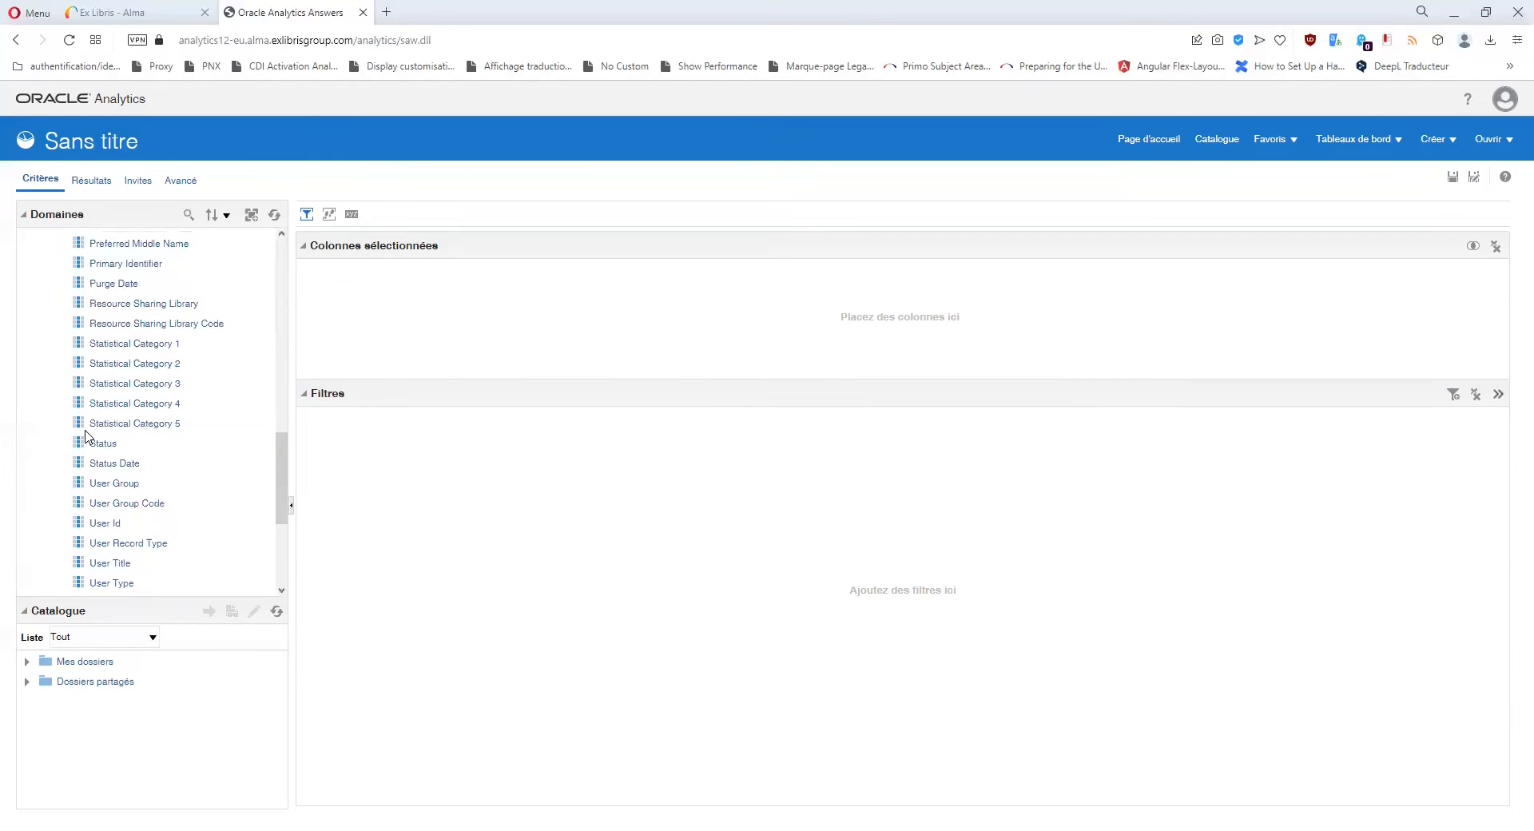
{"action": "scroll", "coordinate": [85, 436], "scroll_direction": "down", "scroll_amount": 2}
{"action": "scroll", "coordinate": [85, 435], "scroll_direction": "up", "scroll_amount": 2}
{"action": "scroll", "coordinate": [84, 436], "scroll_direction": "up", "scroll_amount": 2}
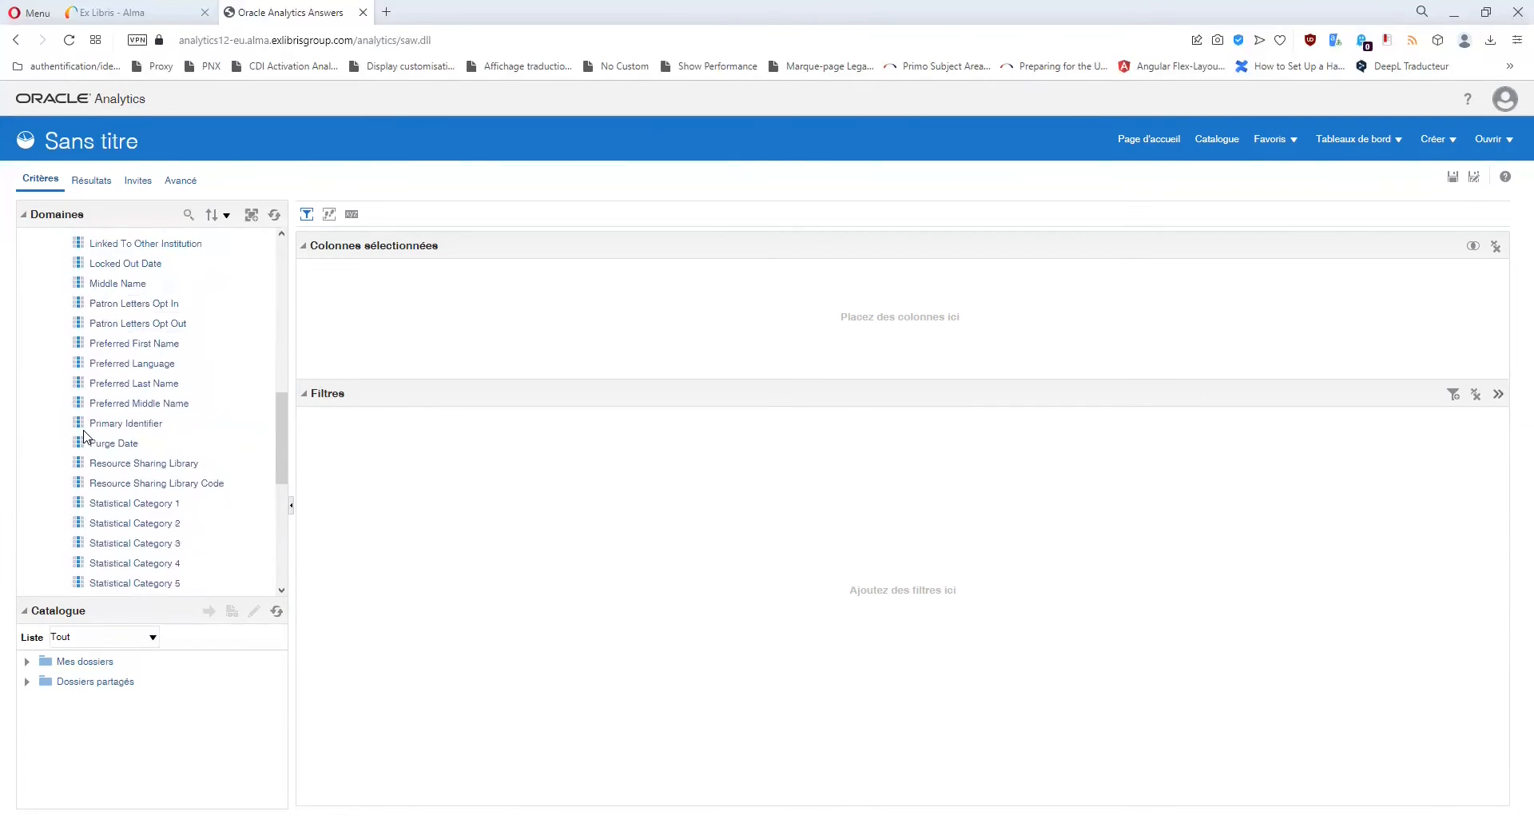
{"action": "scroll", "coordinate": [84, 436], "scroll_direction": "down", "scroll_amount": 4}
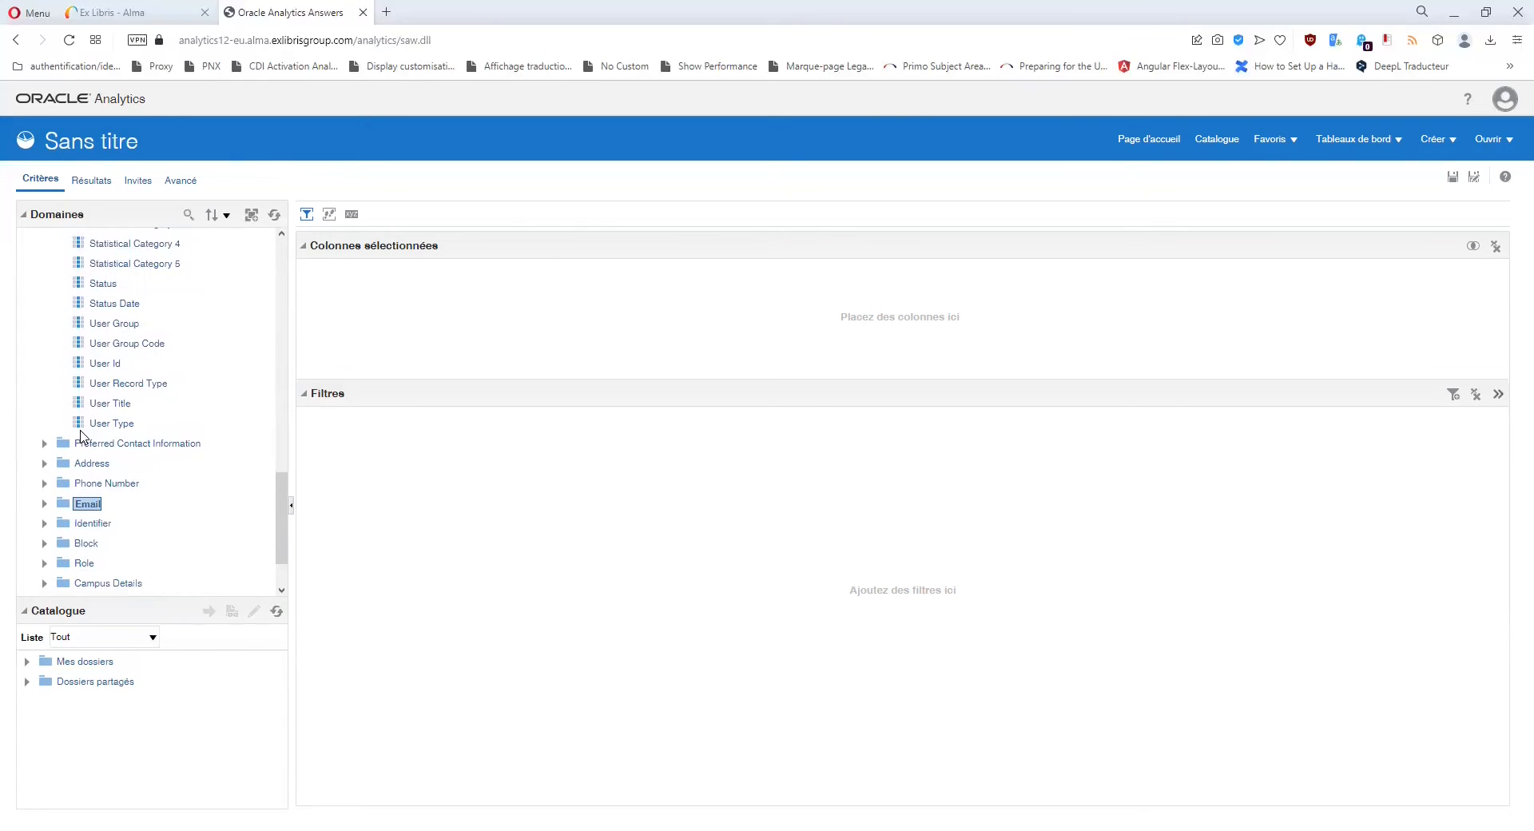
{"action": "scroll", "coordinate": [80, 437], "scroll_direction": "up", "scroll_amount": 9}
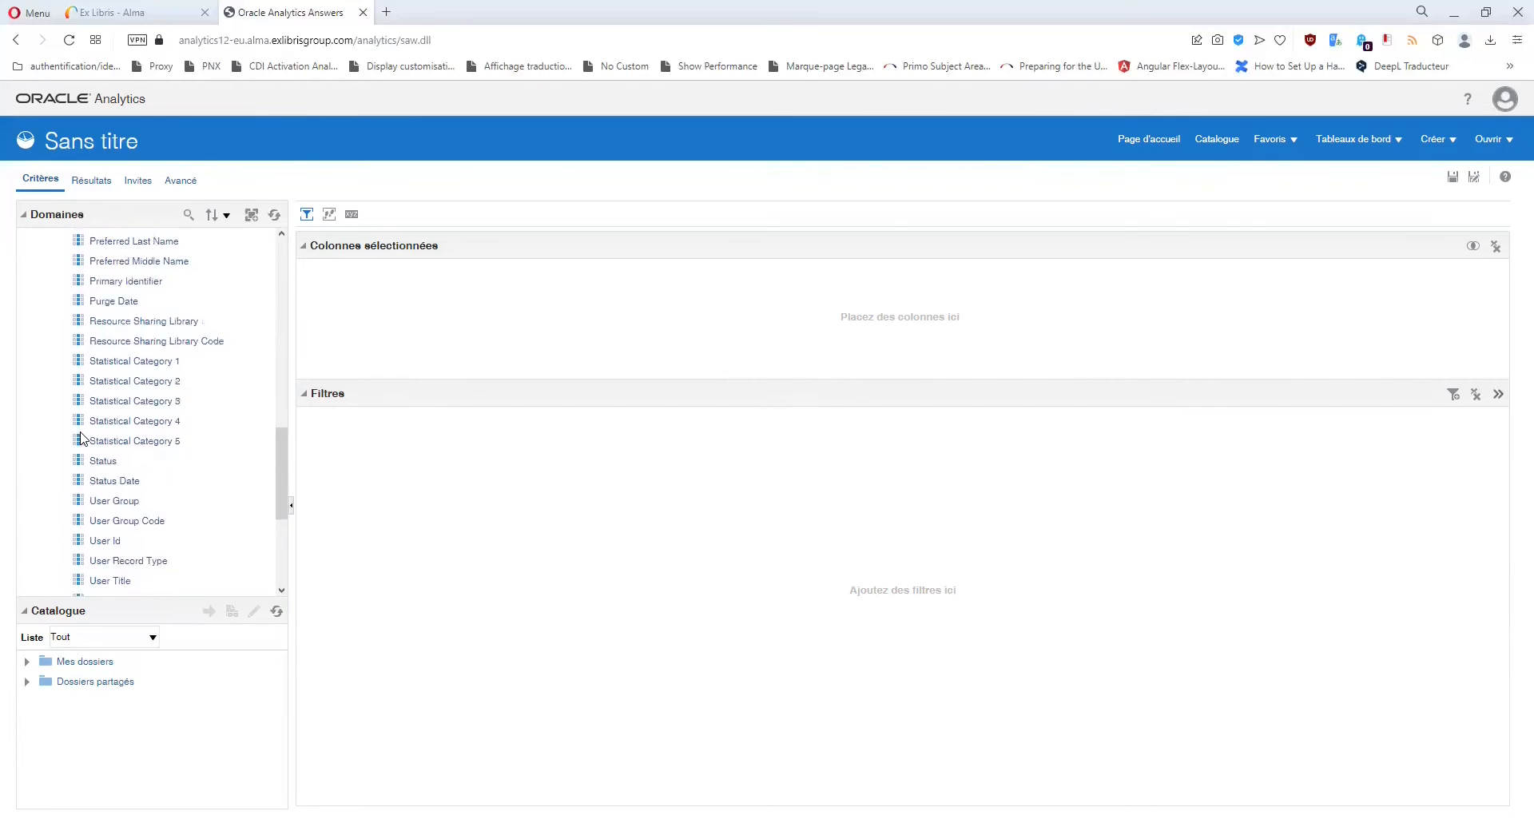
{"action": "scroll", "coordinate": [81, 435], "scroll_direction": "up", "scroll_amount": 3}
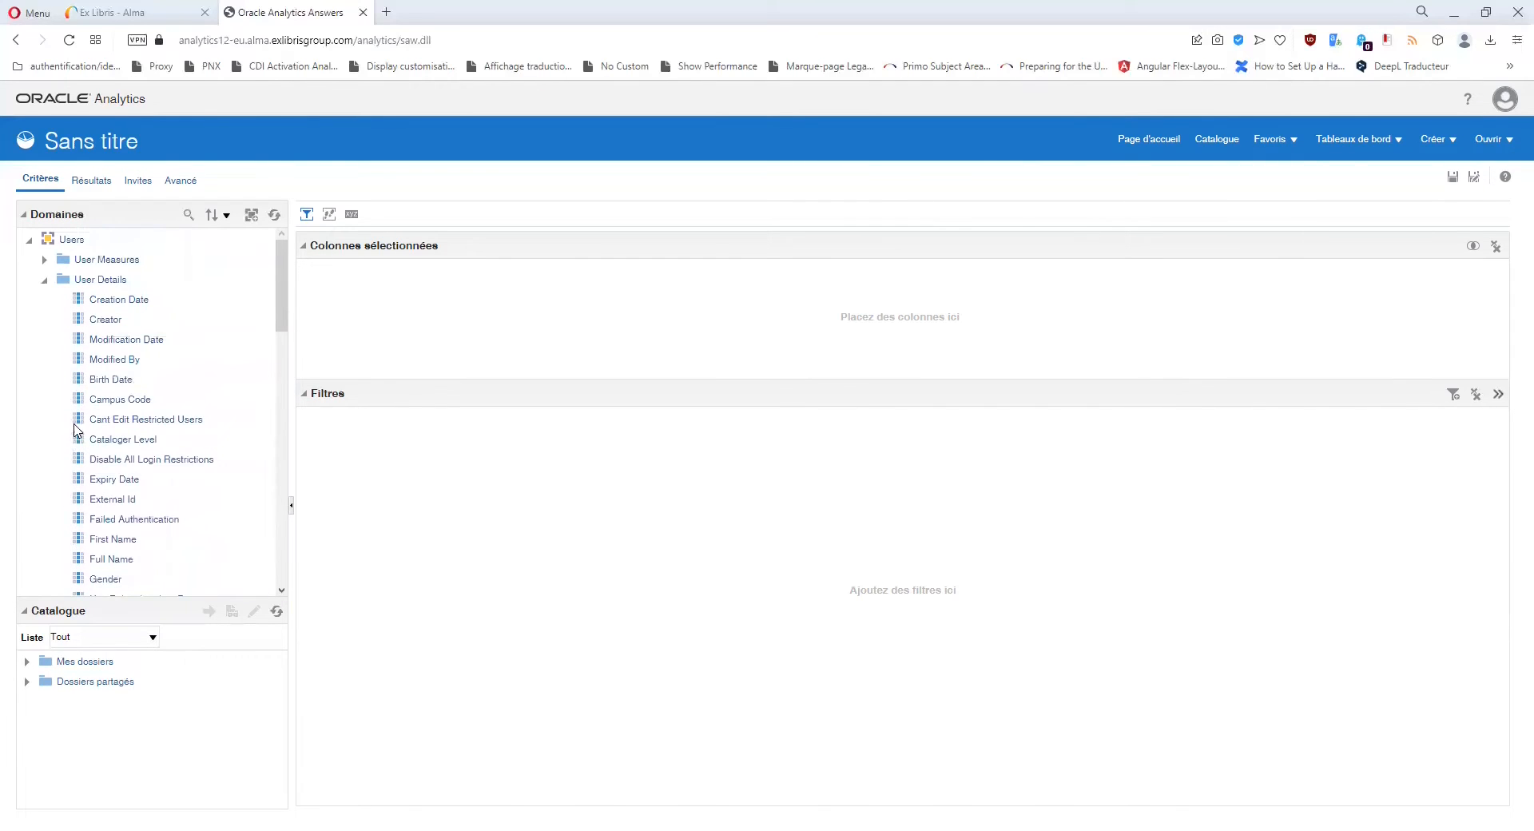
{"action": "left_click", "coordinate": [45, 280]}
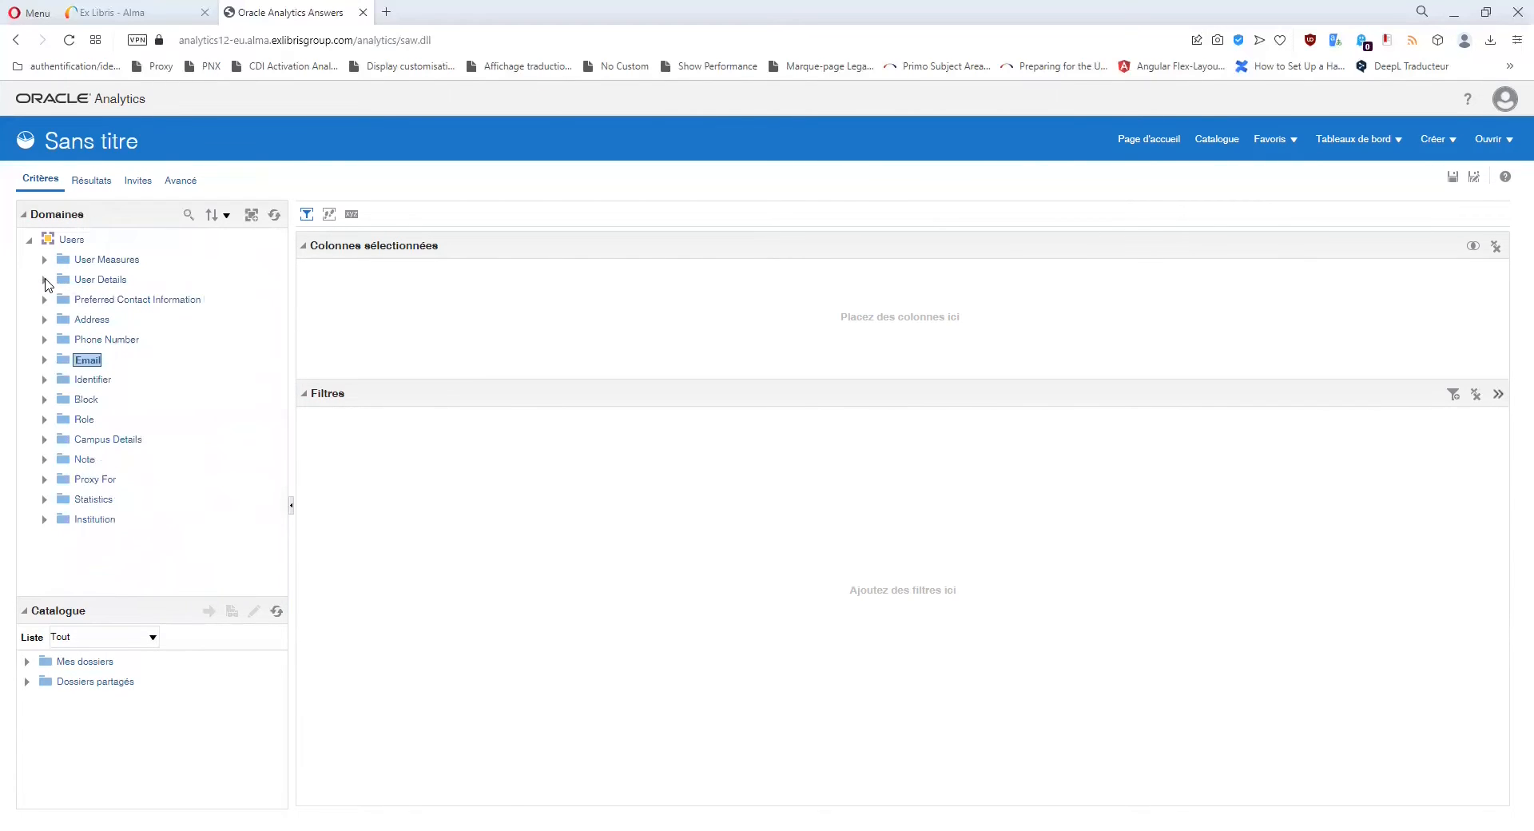
{"action": "left_click", "coordinate": [45, 280]}
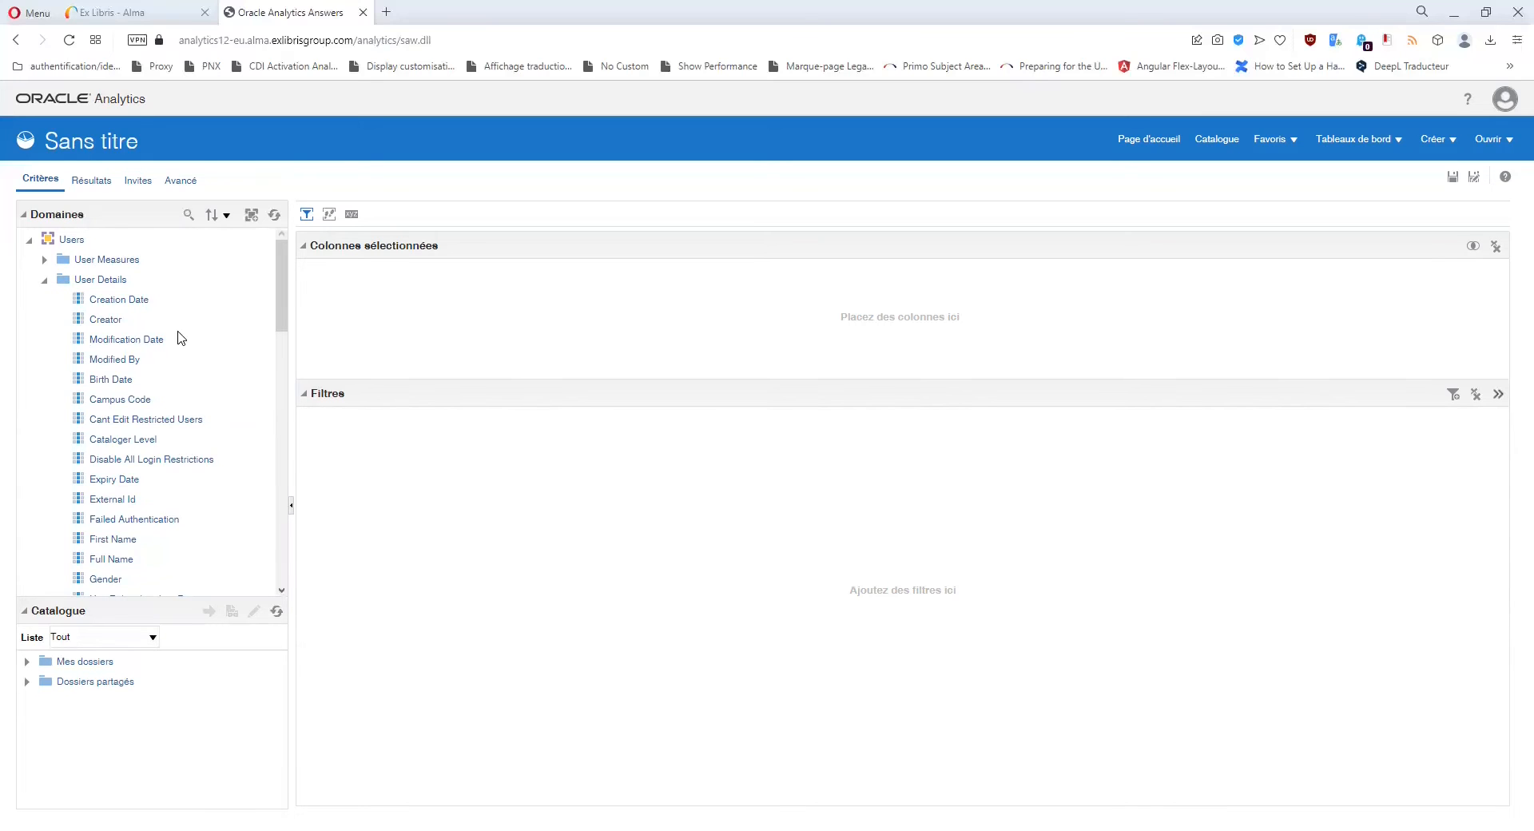
{"action": "scroll", "coordinate": [180, 338], "scroll_direction": "down", "scroll_amount": 1}
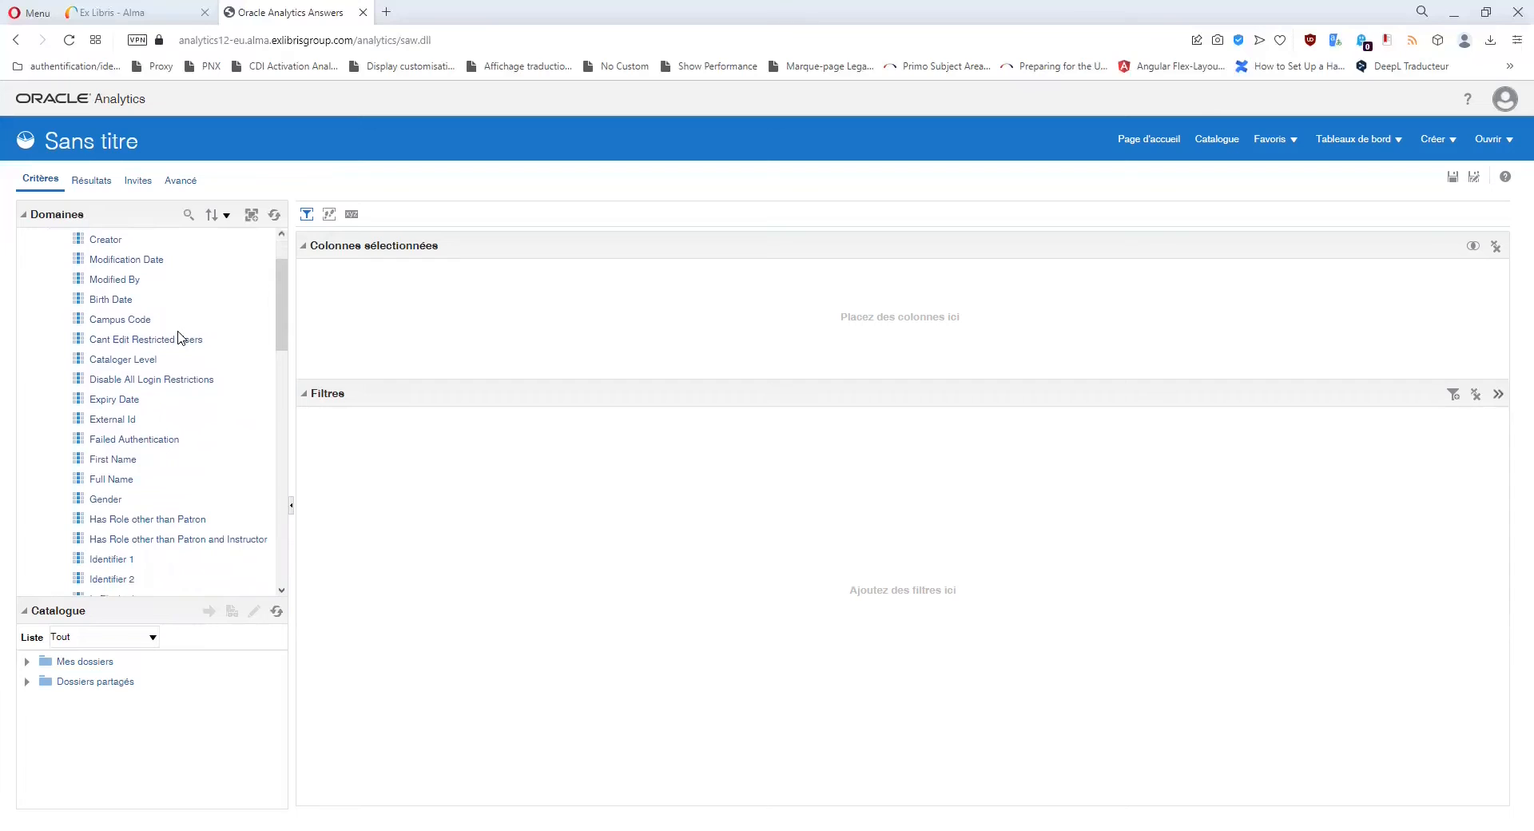
{"action": "scroll", "coordinate": [179, 338], "scroll_direction": "up", "scroll_amount": 1}
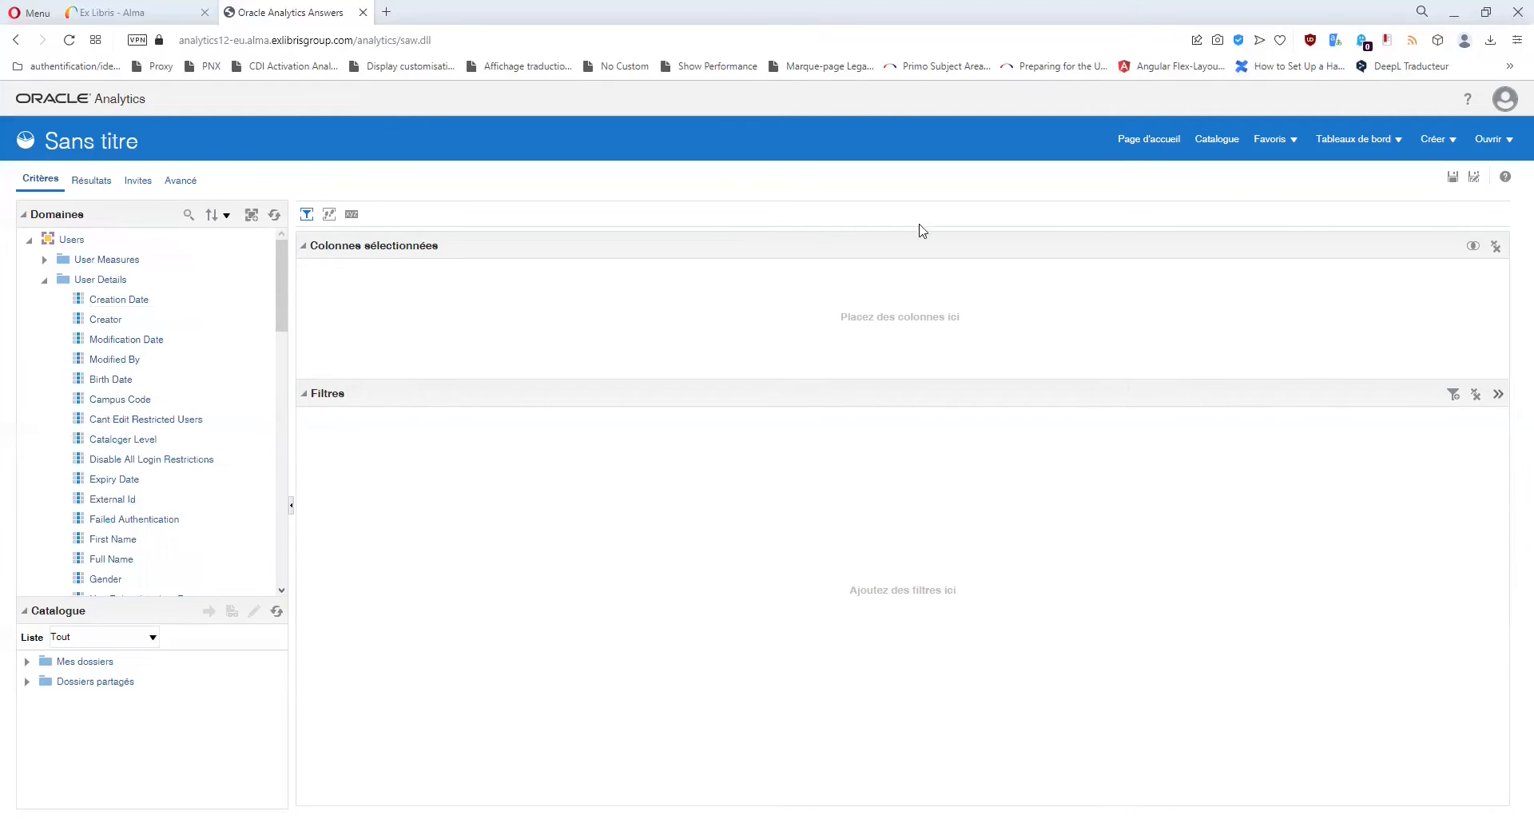
{"action": "scroll", "coordinate": [202, 340], "scroll_direction": "down", "scroll_amount": 2}
{"action": "scroll", "coordinate": [201, 340], "scroll_direction": "down", "scroll_amount": 1}
{"action": "scroll", "coordinate": [201, 339], "scroll_direction": "down", "scroll_amount": 4}
{"action": "scroll", "coordinate": [201, 340], "scroll_direction": "down", "scroll_amount": 2}
{"action": "left_click", "coordinate": [169, 401]}
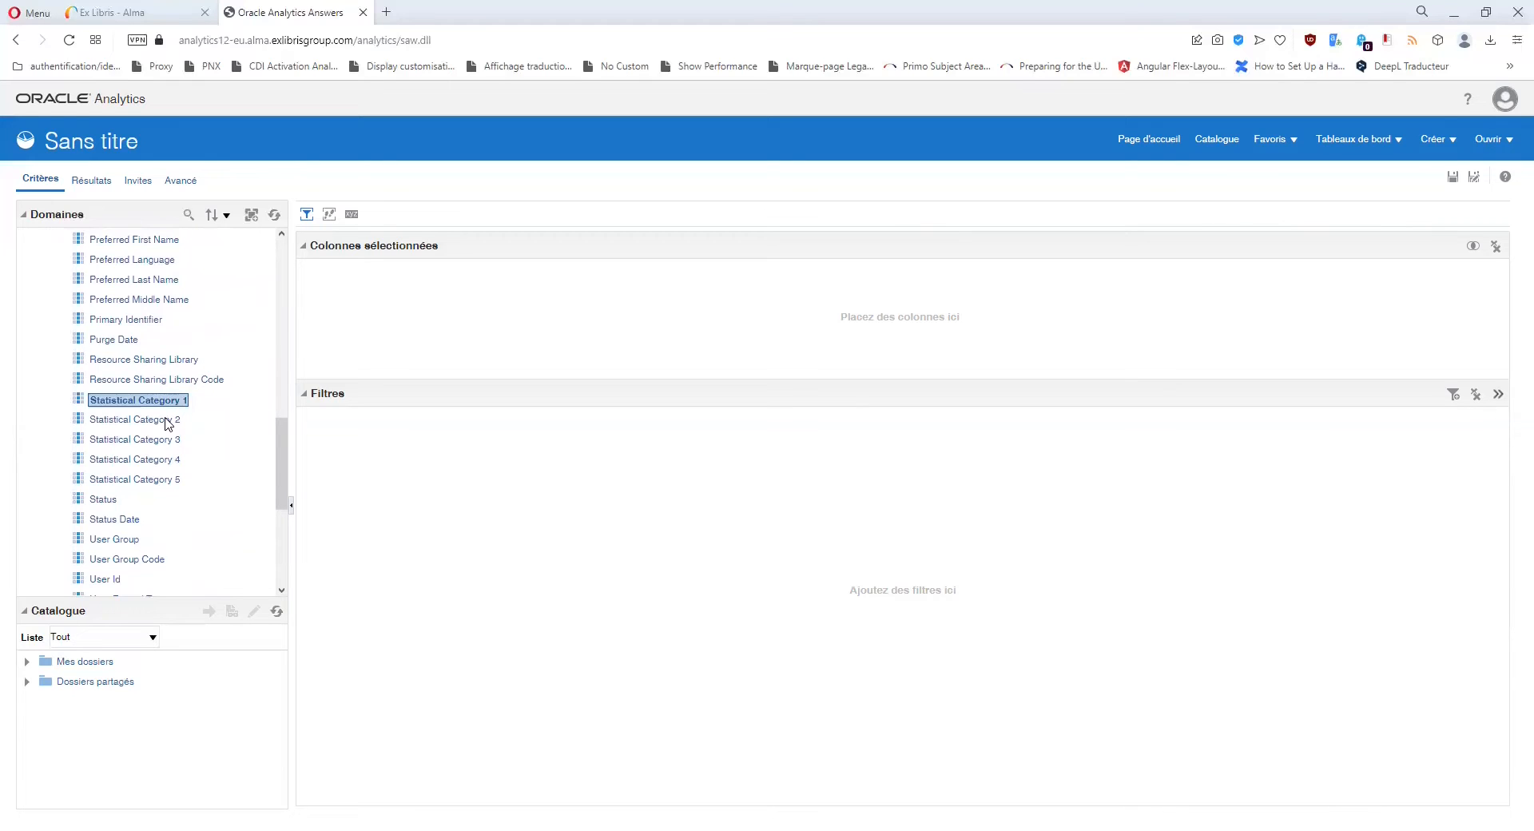
{"action": "left_click", "coordinate": [168, 421]}
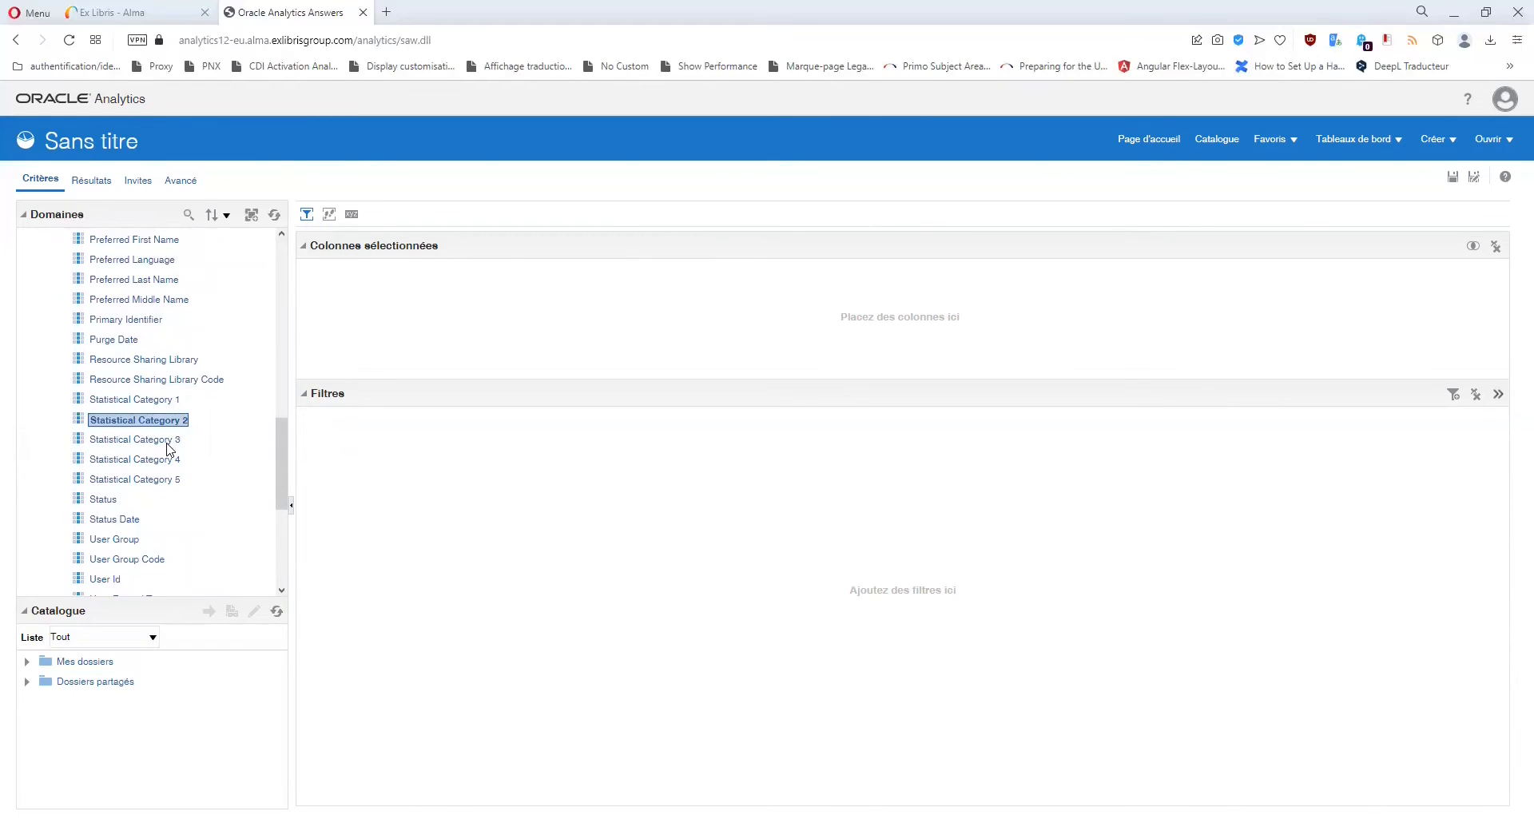
{"action": "left_click", "coordinate": [169, 441]}
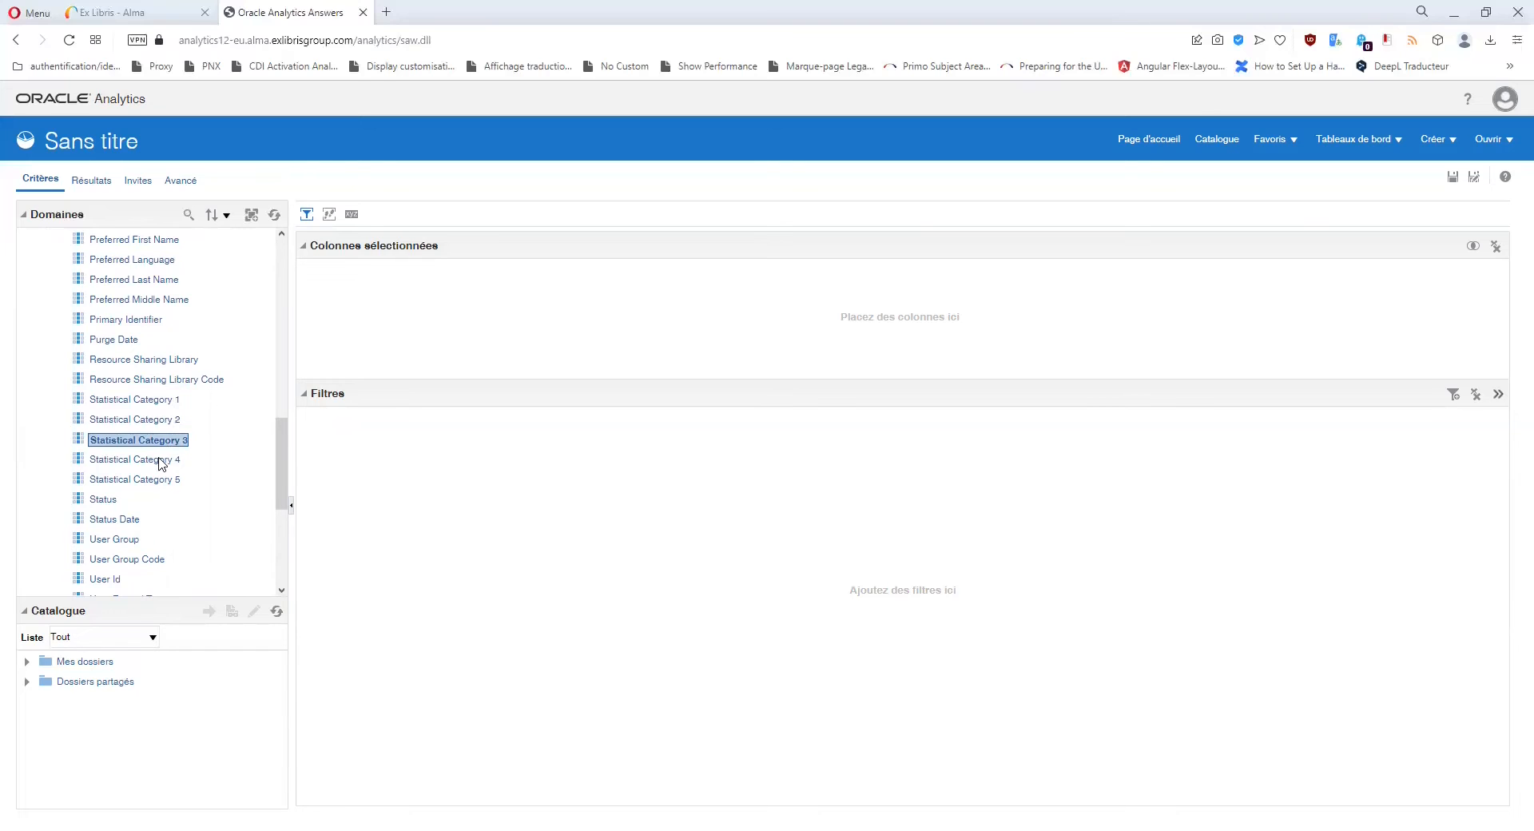
{"action": "left_click", "coordinate": [160, 459]}
{"action": "left_click", "coordinate": [163, 479]}
{"action": "left_click", "coordinate": [156, 440]}
{"action": "scroll", "coordinate": [155, 443], "scroll_direction": "down", "scroll_amount": 1}
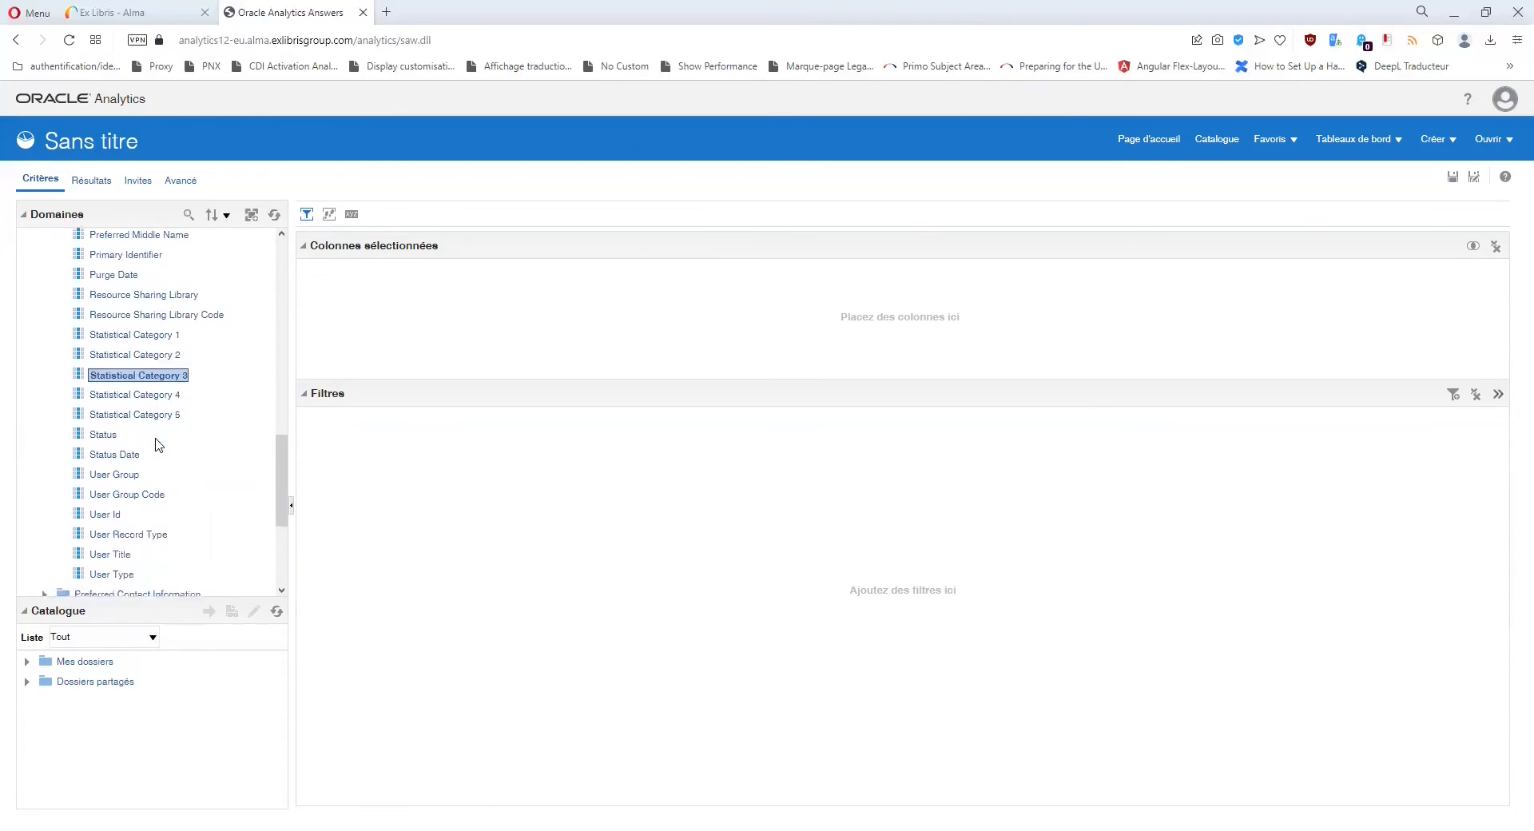
{"action": "left_click", "coordinate": [123, 460]}
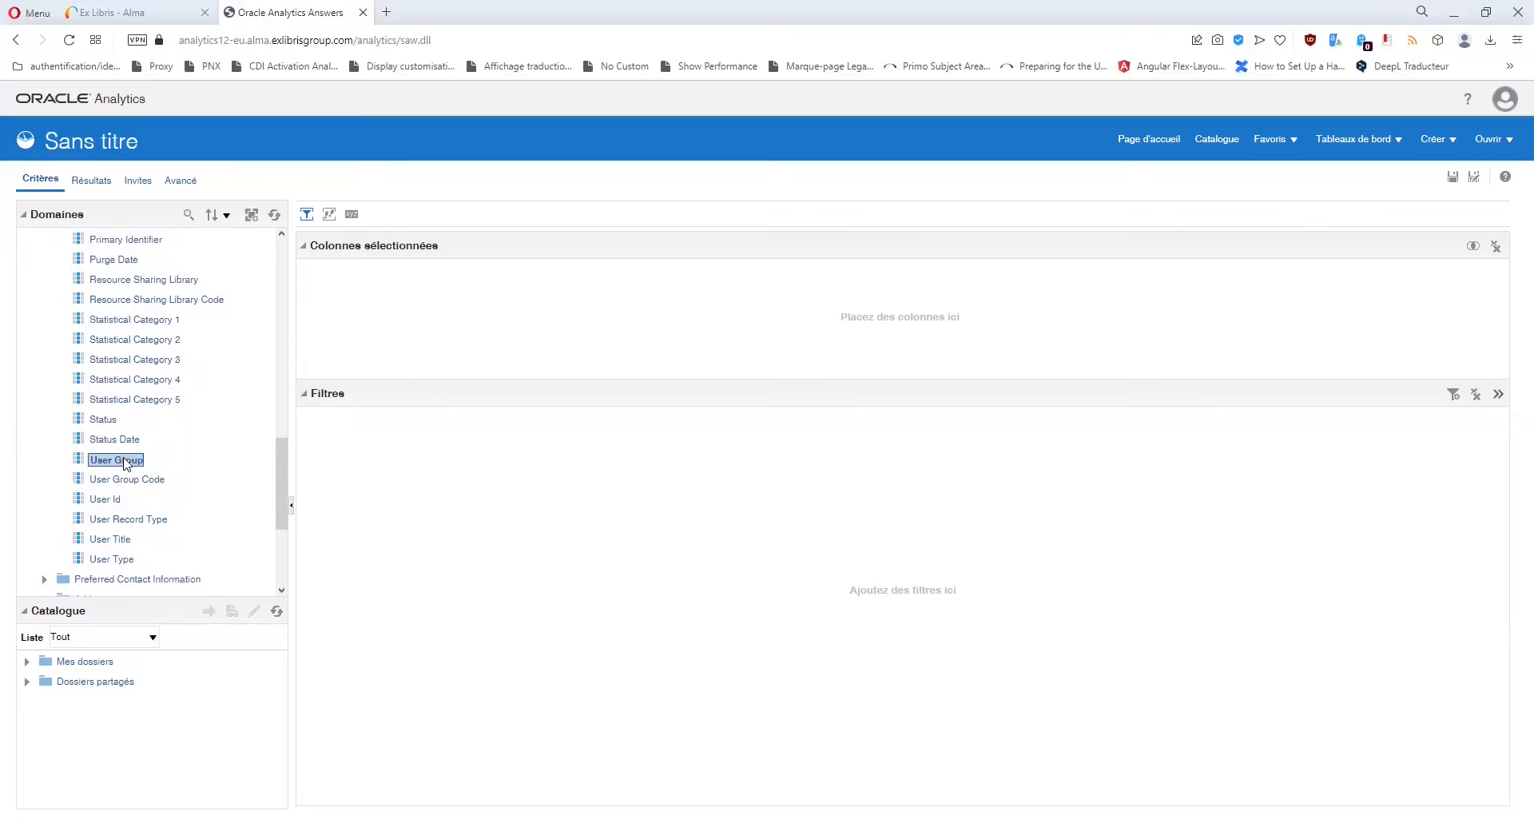
{"action": "scroll", "coordinate": [123, 488], "scroll_direction": "up", "scroll_amount": 1}
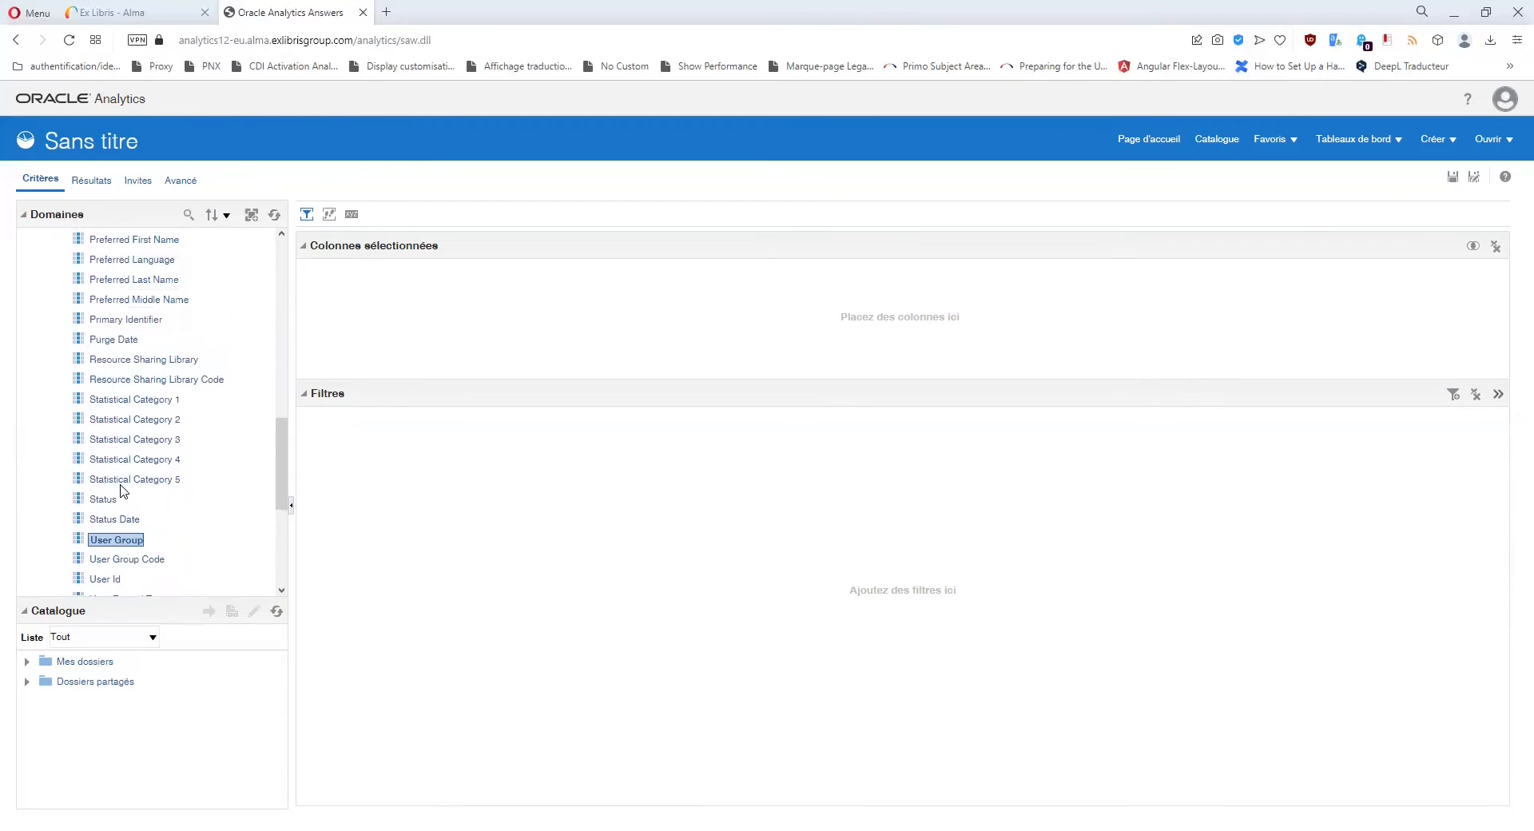
{"action": "scroll", "coordinate": [124, 492], "scroll_direction": "down", "scroll_amount": 2}
{"action": "left_click", "coordinate": [148, 407]}
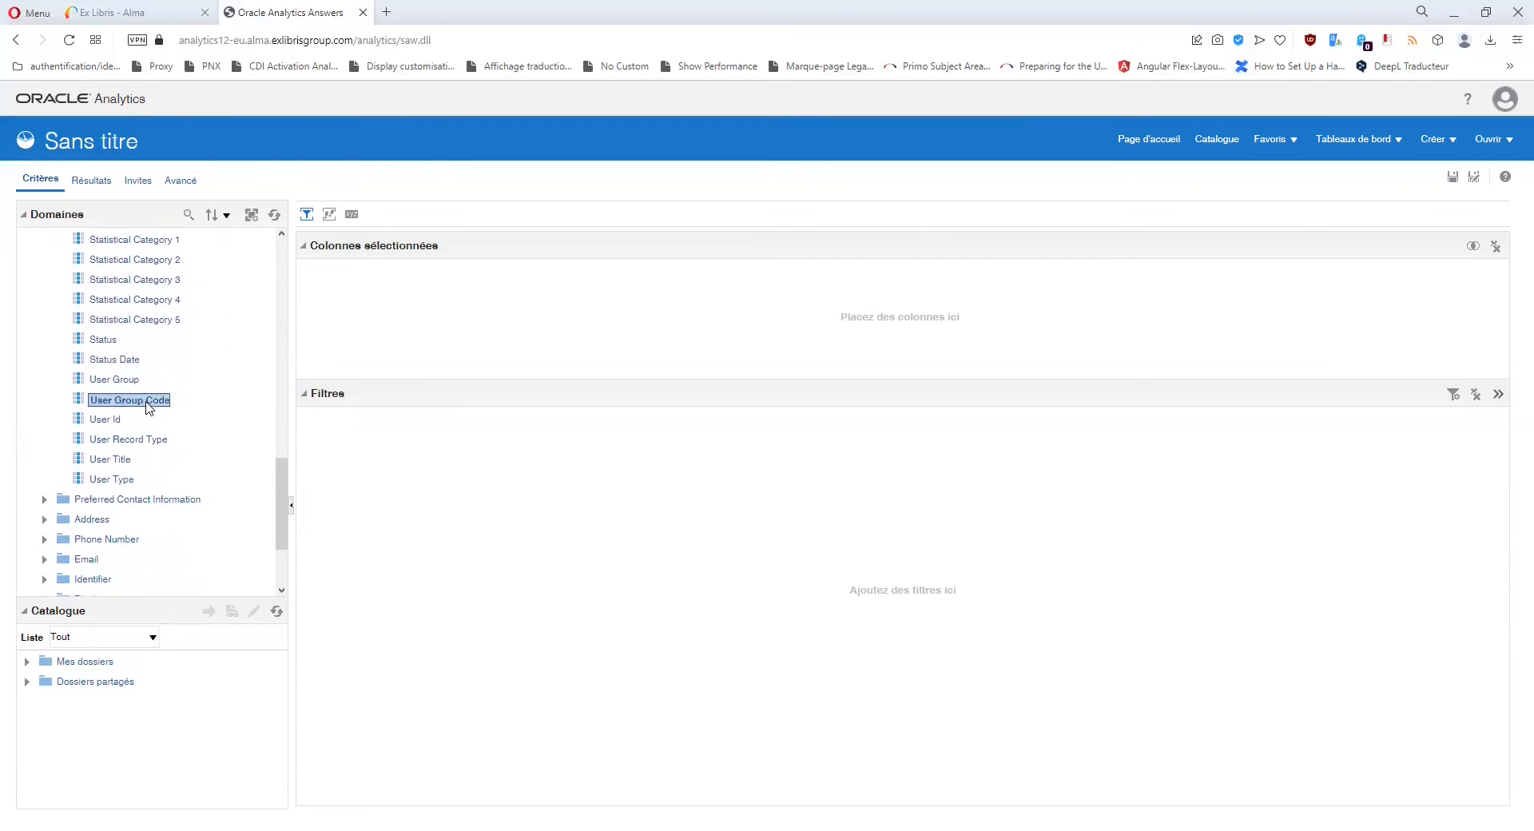
{"action": "left_click", "coordinate": [131, 386]}
{"action": "left_click", "coordinate": [138, 406]}
{"action": "scroll", "coordinate": [138, 404], "scroll_direction": "up", "scroll_amount": 6}
{"action": "scroll", "coordinate": [141, 409], "scroll_direction": "up", "scroll_amount": 1}
{"action": "scroll", "coordinate": [140, 409], "scroll_direction": "up", "scroll_amount": 4}
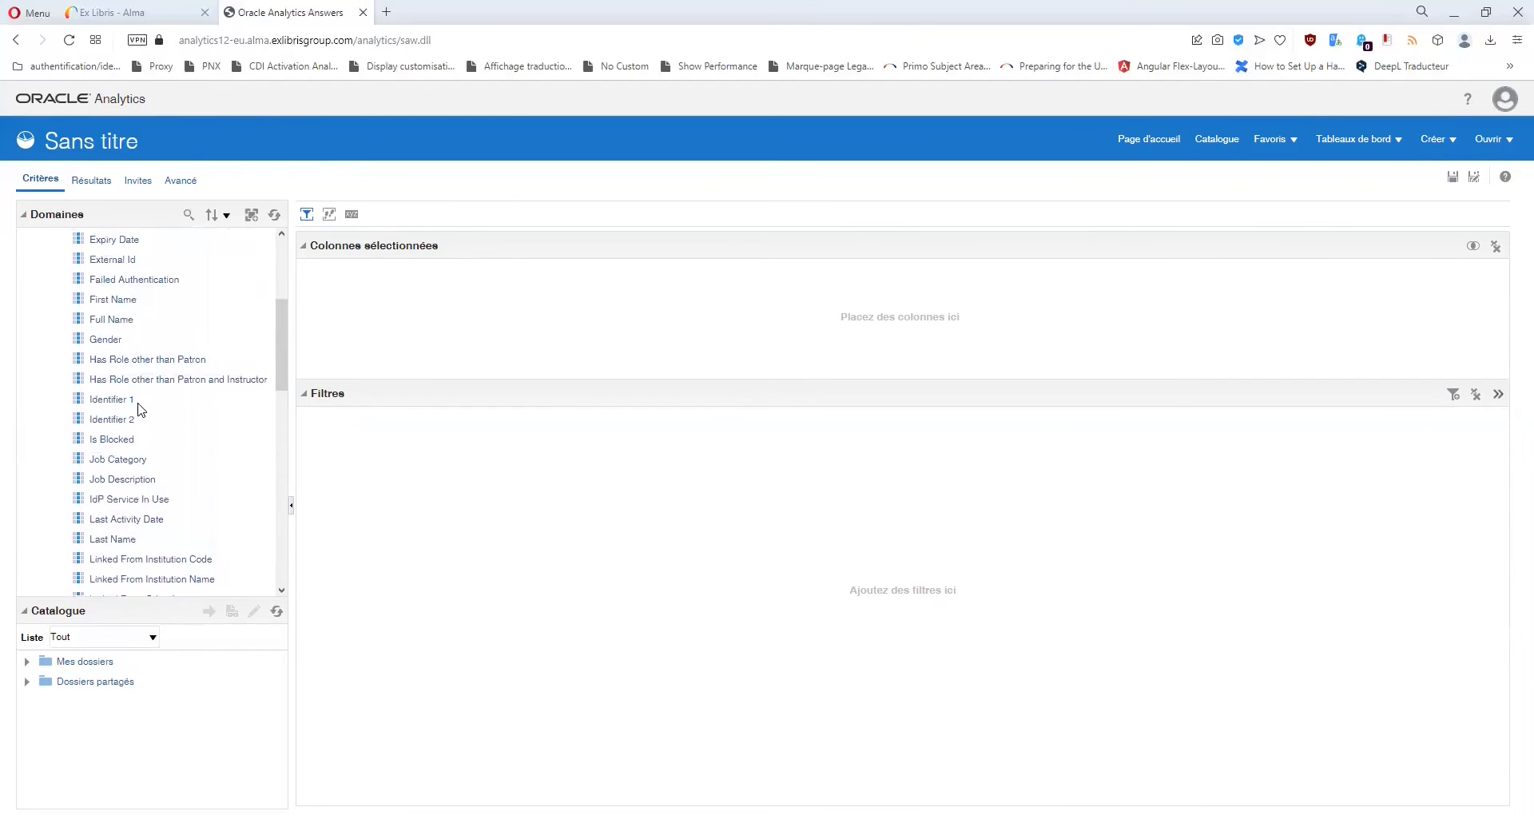
{"action": "scroll", "coordinate": [141, 410], "scroll_direction": "up", "scroll_amount": 1}
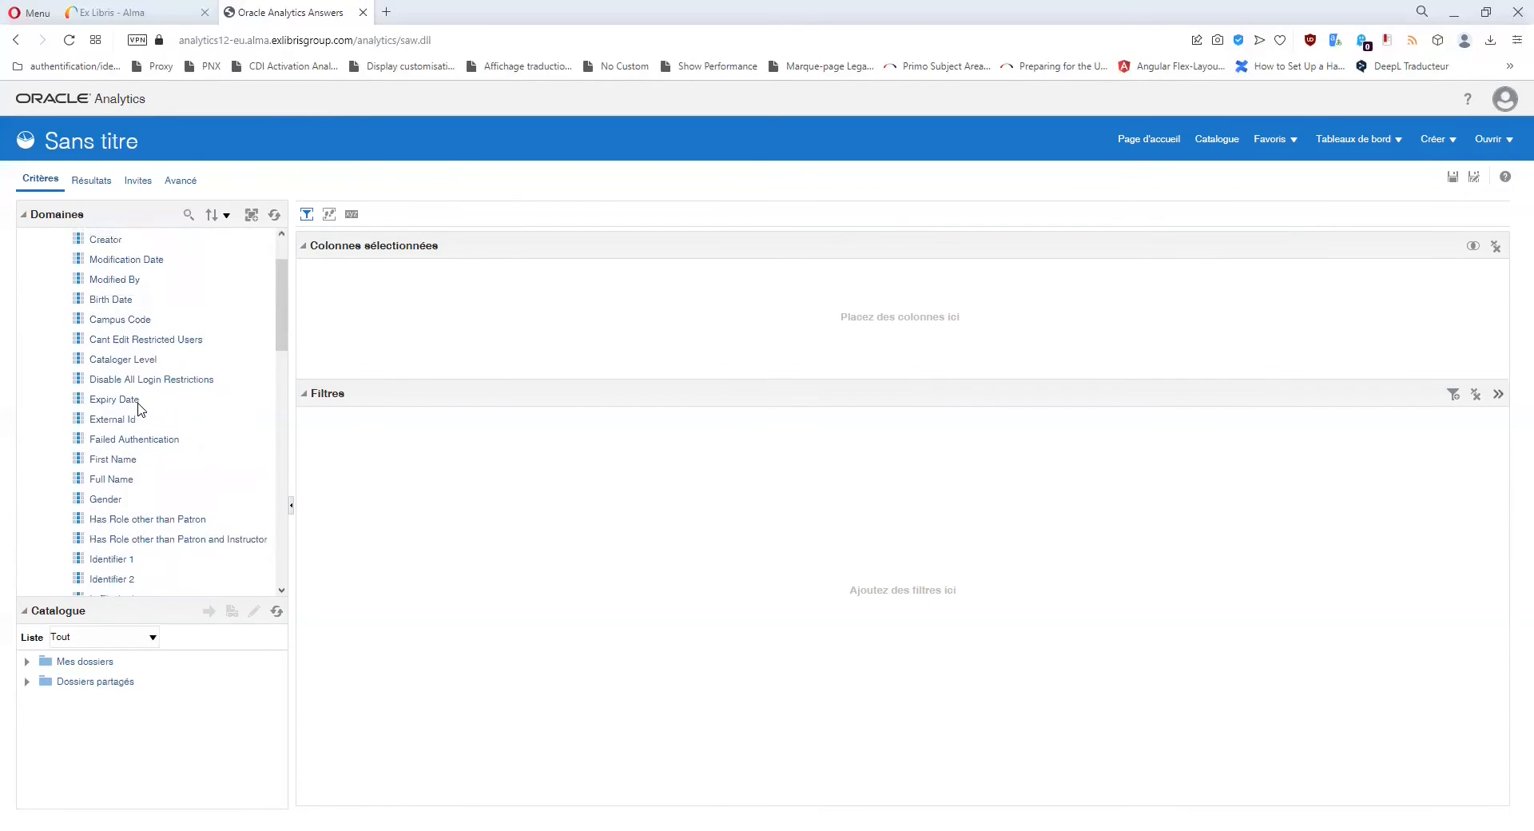
{"action": "left_click", "coordinate": [141, 322]}
{"action": "scroll", "coordinate": [140, 328], "scroll_direction": "down", "scroll_amount": 7}
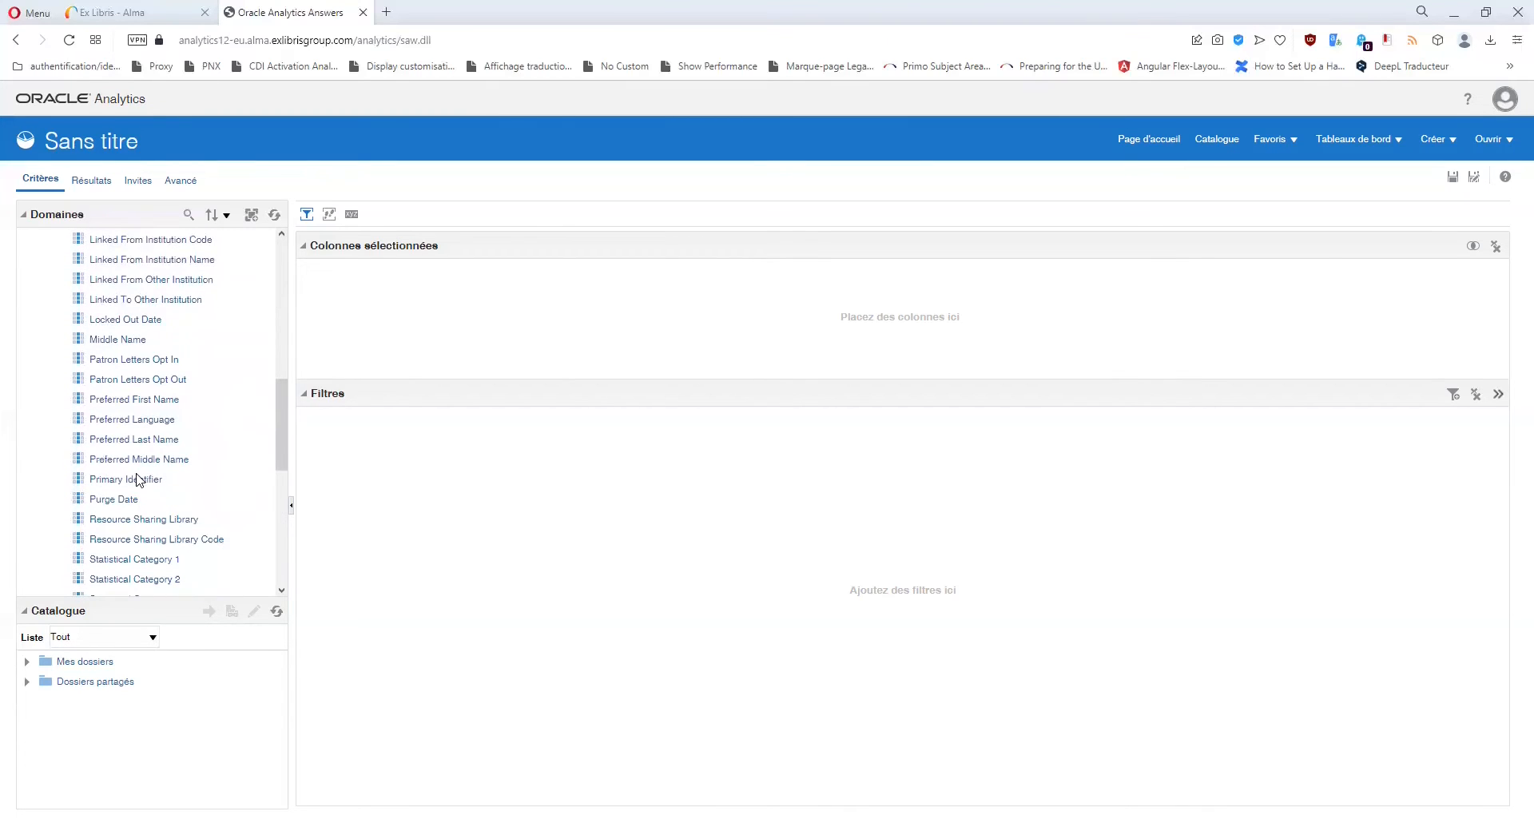
{"action": "left_click", "coordinate": [138, 480]}
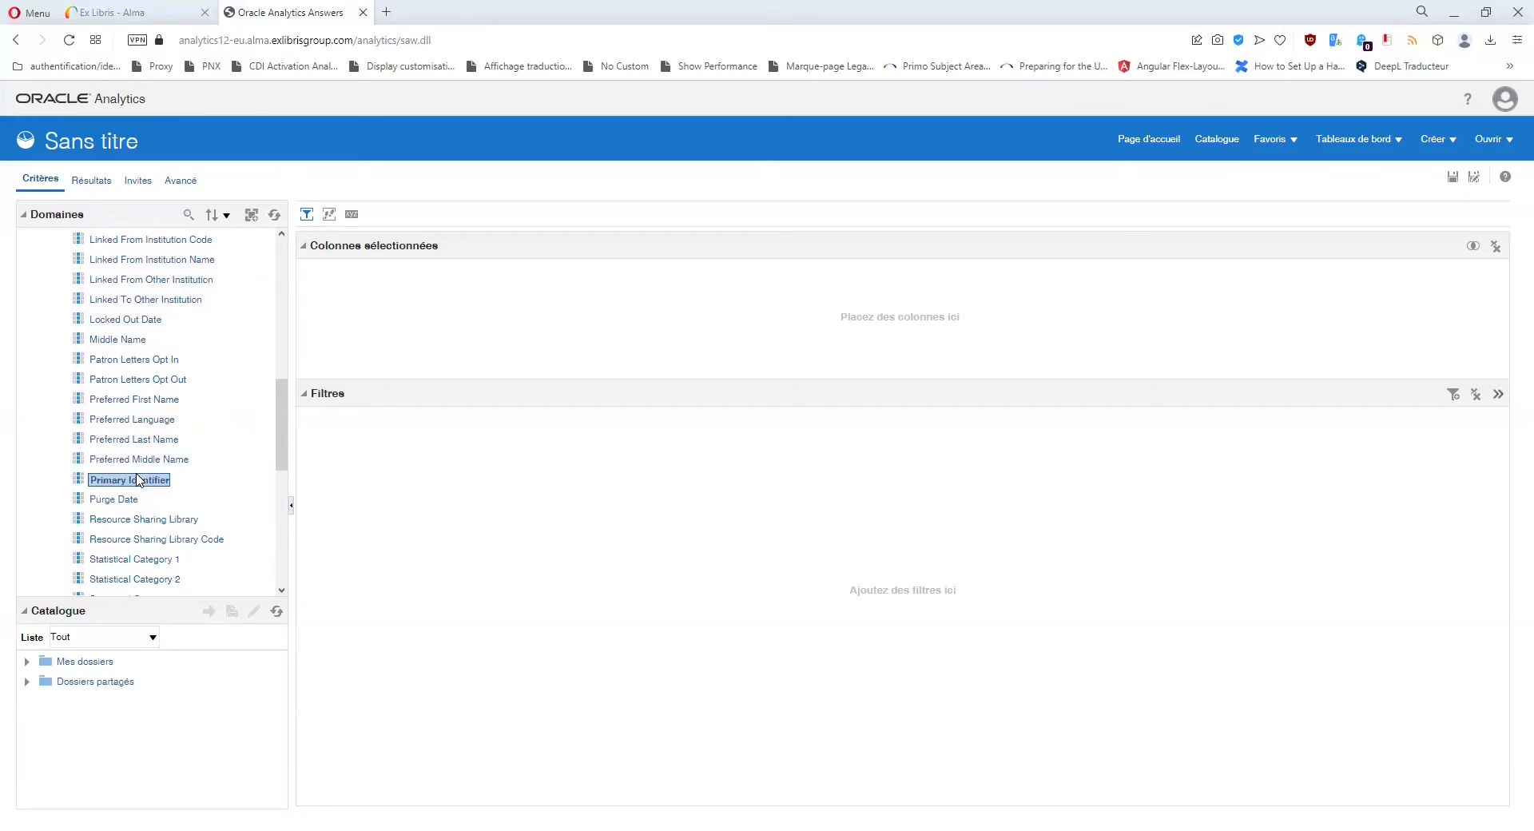
{"action": "scroll", "coordinate": [139, 479], "scroll_direction": "up", "scroll_amount": 1}
{"action": "scroll", "coordinate": [138, 479], "scroll_direction": "up", "scroll_amount": 2}
{"action": "scroll", "coordinate": [139, 479], "scroll_direction": "down", "scroll_amount": 6}
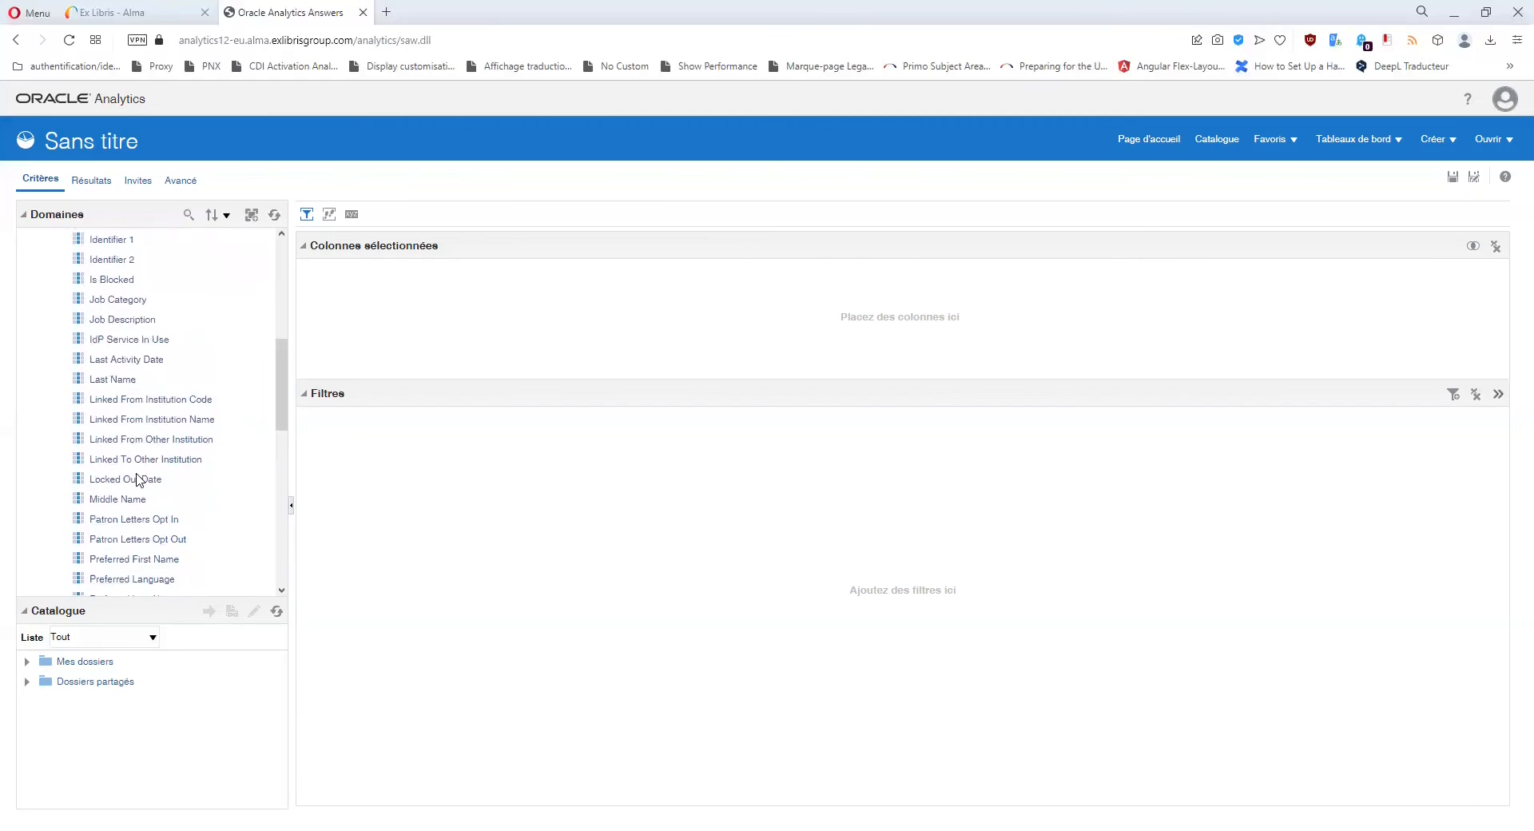
{"action": "scroll", "coordinate": [138, 480], "scroll_direction": "up", "scroll_amount": 5}
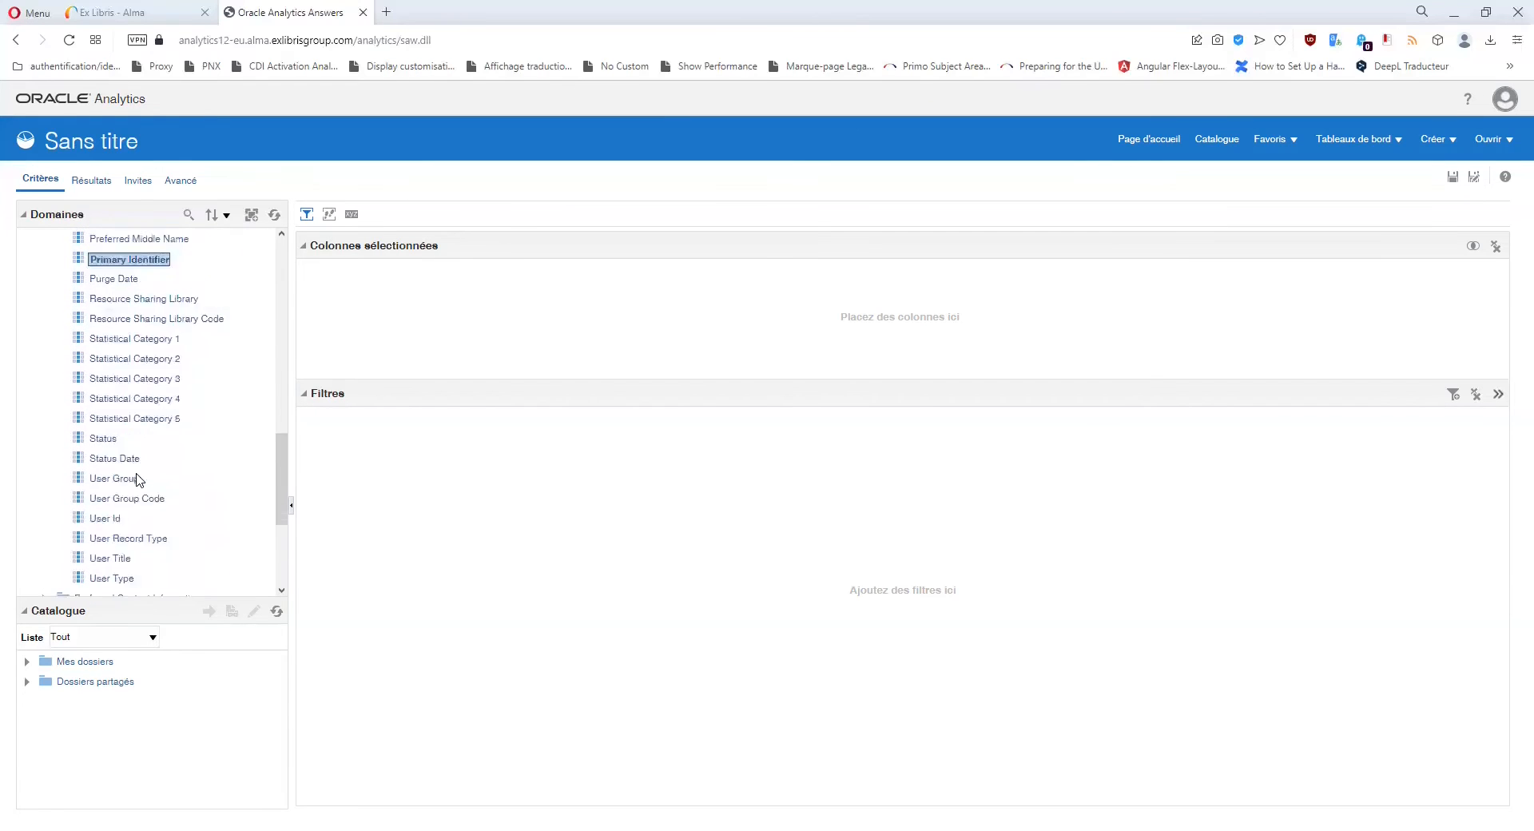
{"action": "scroll", "coordinate": [138, 480], "scroll_direction": "up", "scroll_amount": 4}
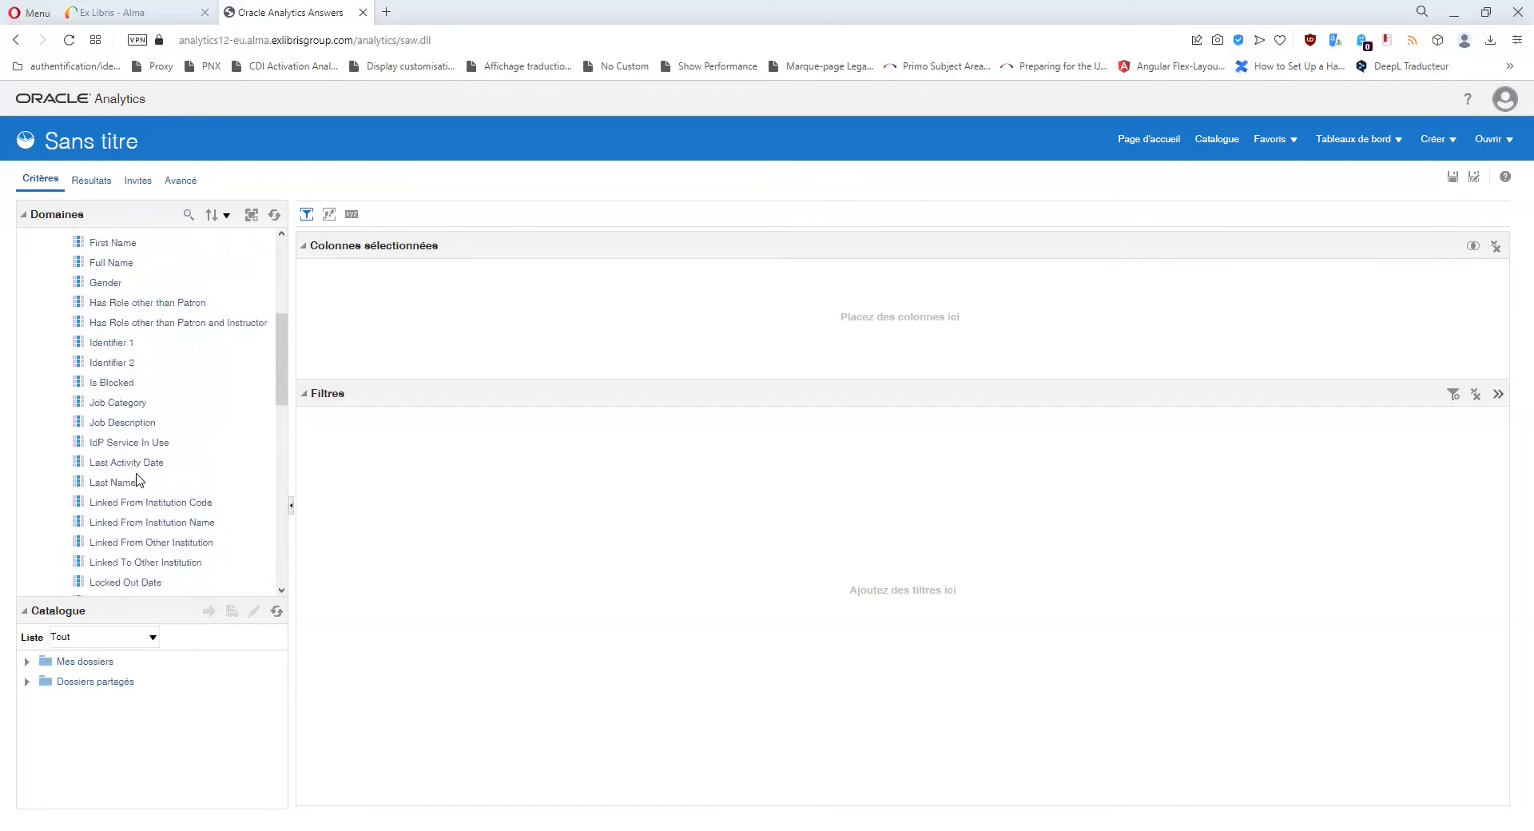
{"action": "scroll", "coordinate": [138, 480], "scroll_direction": "up", "scroll_amount": 3}
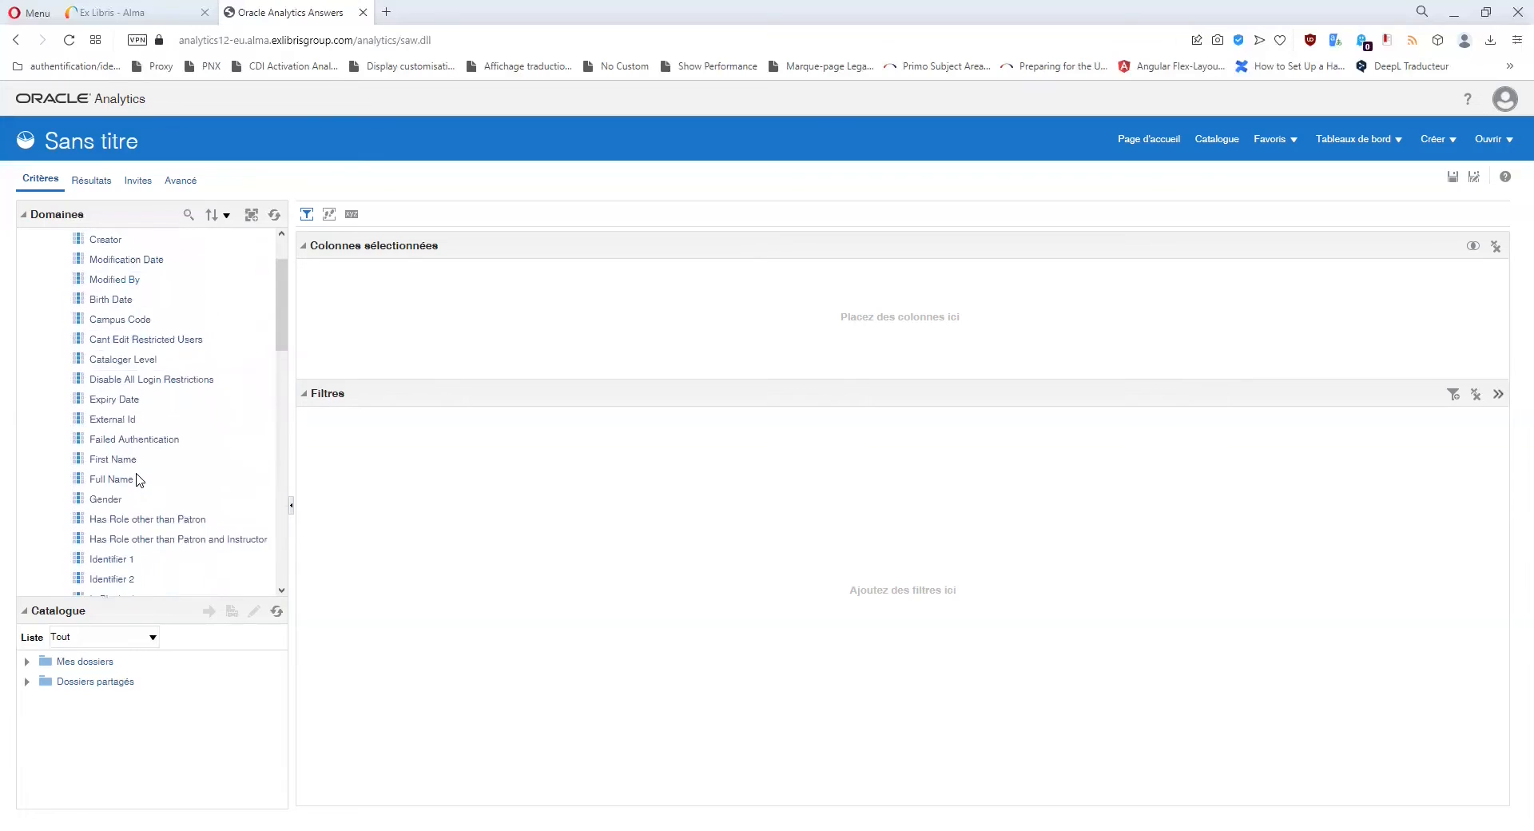
{"action": "scroll", "coordinate": [138, 483], "scroll_direction": "down", "scroll_amount": 2}
{"action": "scroll", "coordinate": [189, 397], "scroll_direction": "up", "scroll_amount": 1}
{"action": "scroll", "coordinate": [138, 347], "scroll_direction": "down", "scroll_amount": 1}
{"action": "scroll", "coordinate": [128, 479], "scroll_direction": "down", "scroll_amount": 5}
{"action": "left_click", "coordinate": [131, 383]}
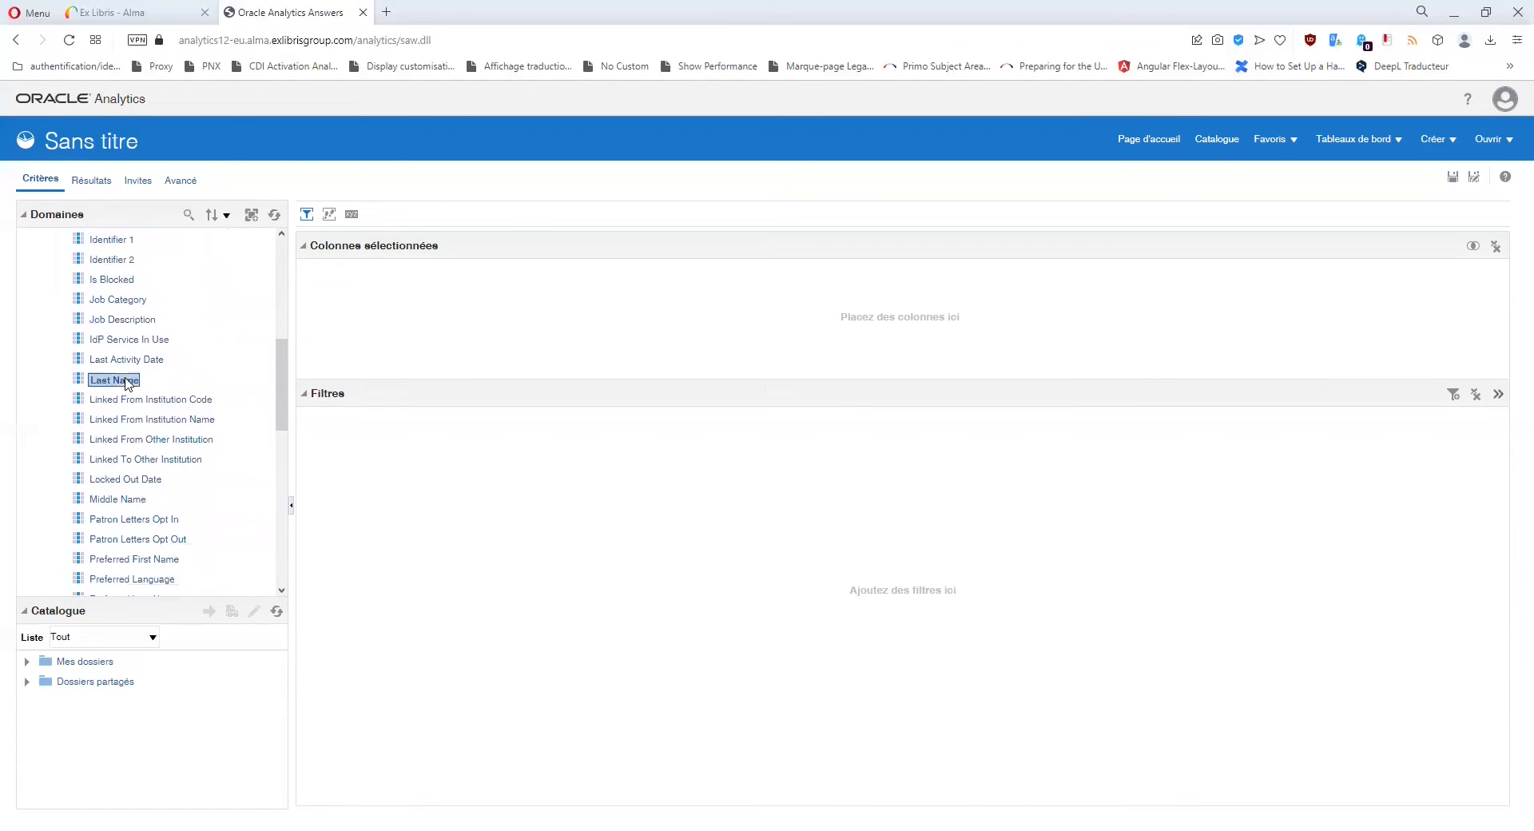
{"action": "scroll", "coordinate": [156, 521], "scroll_direction": "down", "scroll_amount": 1}
{"action": "scroll", "coordinate": [180, 479], "scroll_direction": "down", "scroll_amount": 1}
{"action": "left_click", "coordinate": [120, 419]}
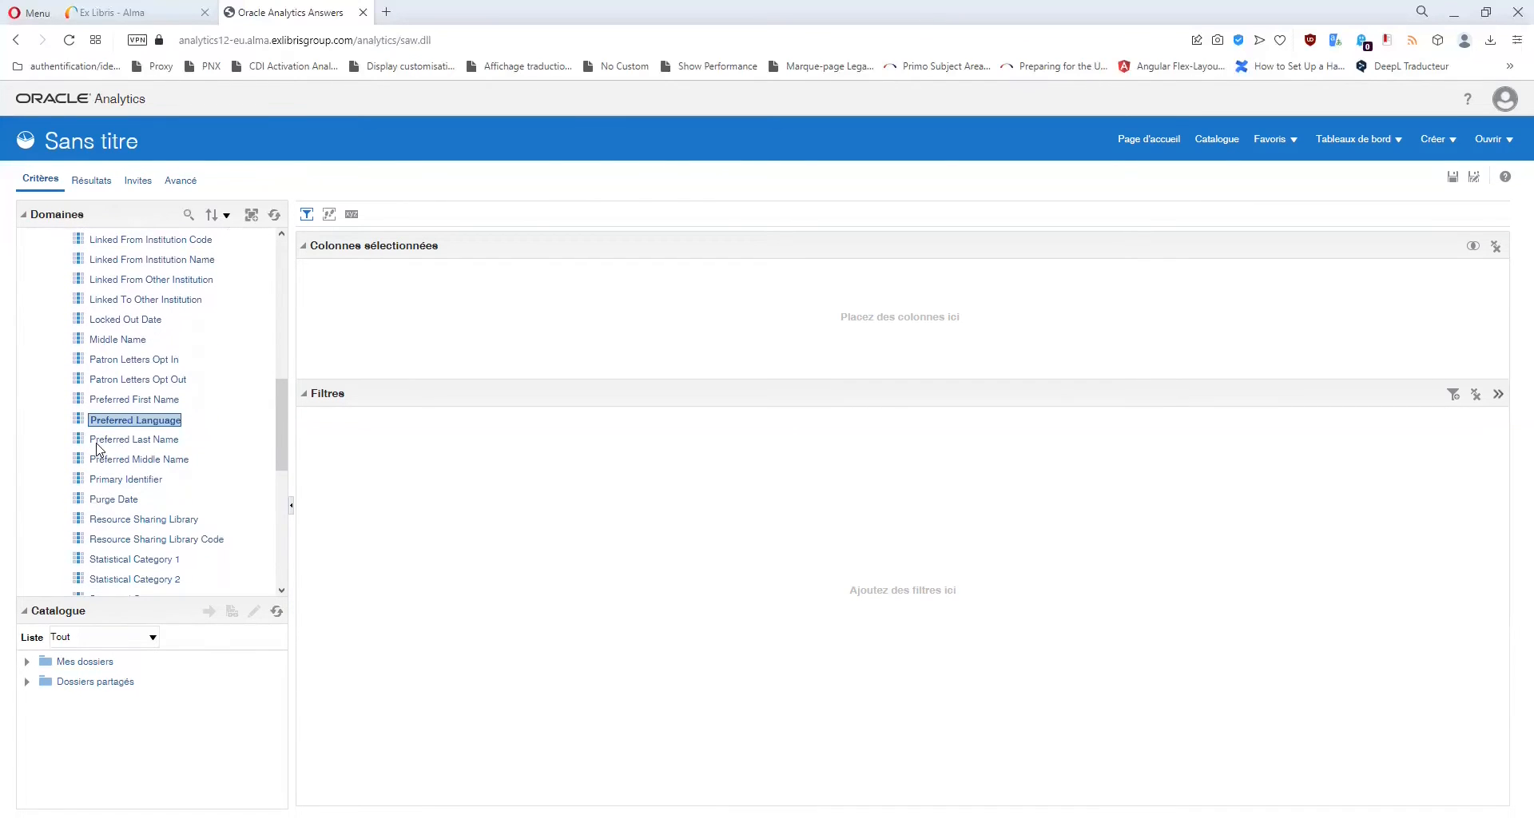
{"action": "scroll", "coordinate": [154, 480], "scroll_direction": "down", "scroll_amount": 1}
{"action": "left_click", "coordinate": [122, 421]}
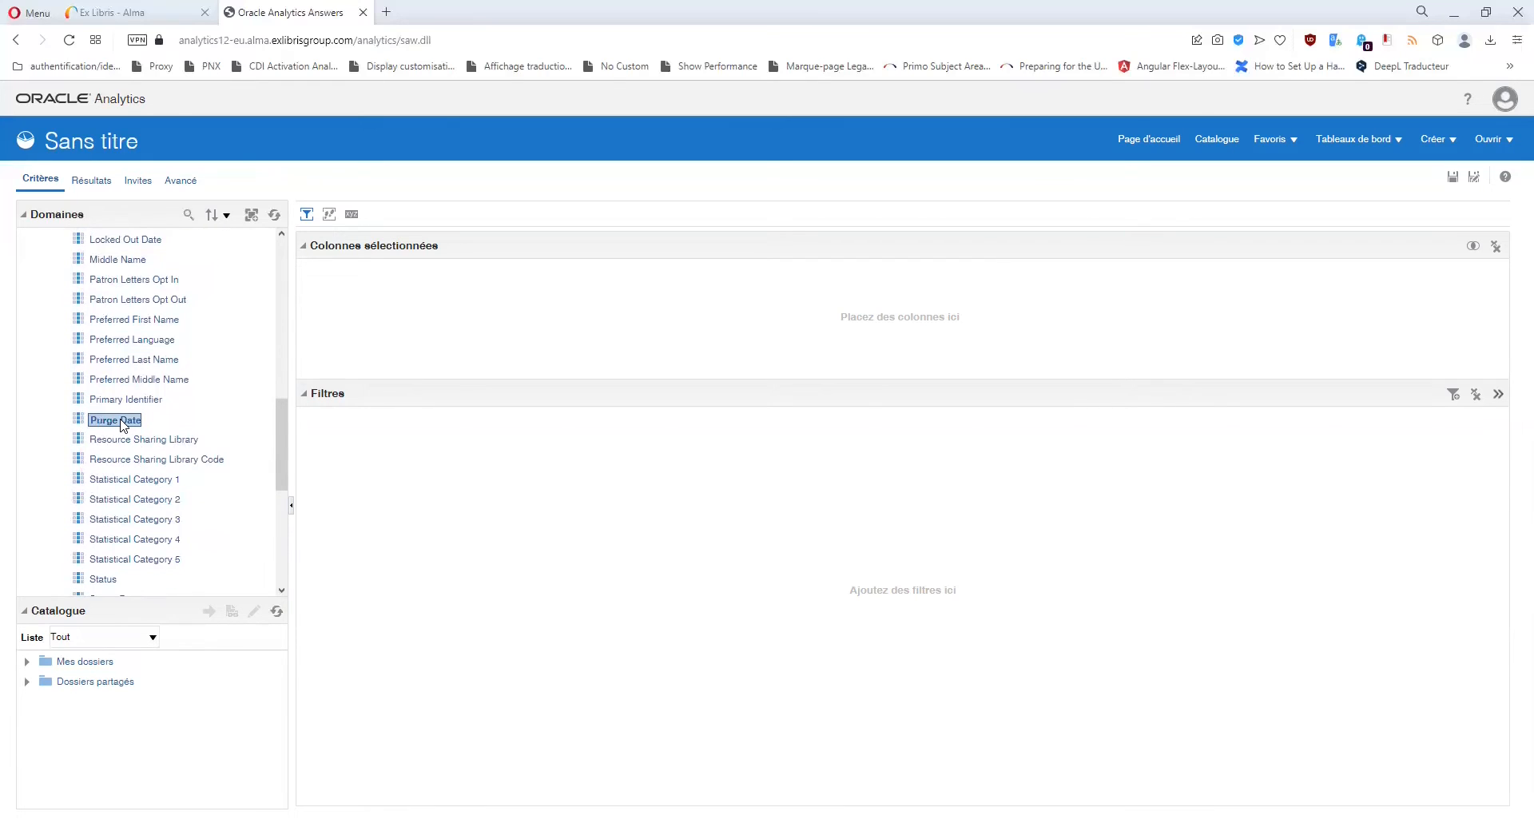
{"action": "scroll", "coordinate": [124, 423], "scroll_direction": "up", "scroll_amount": 5}
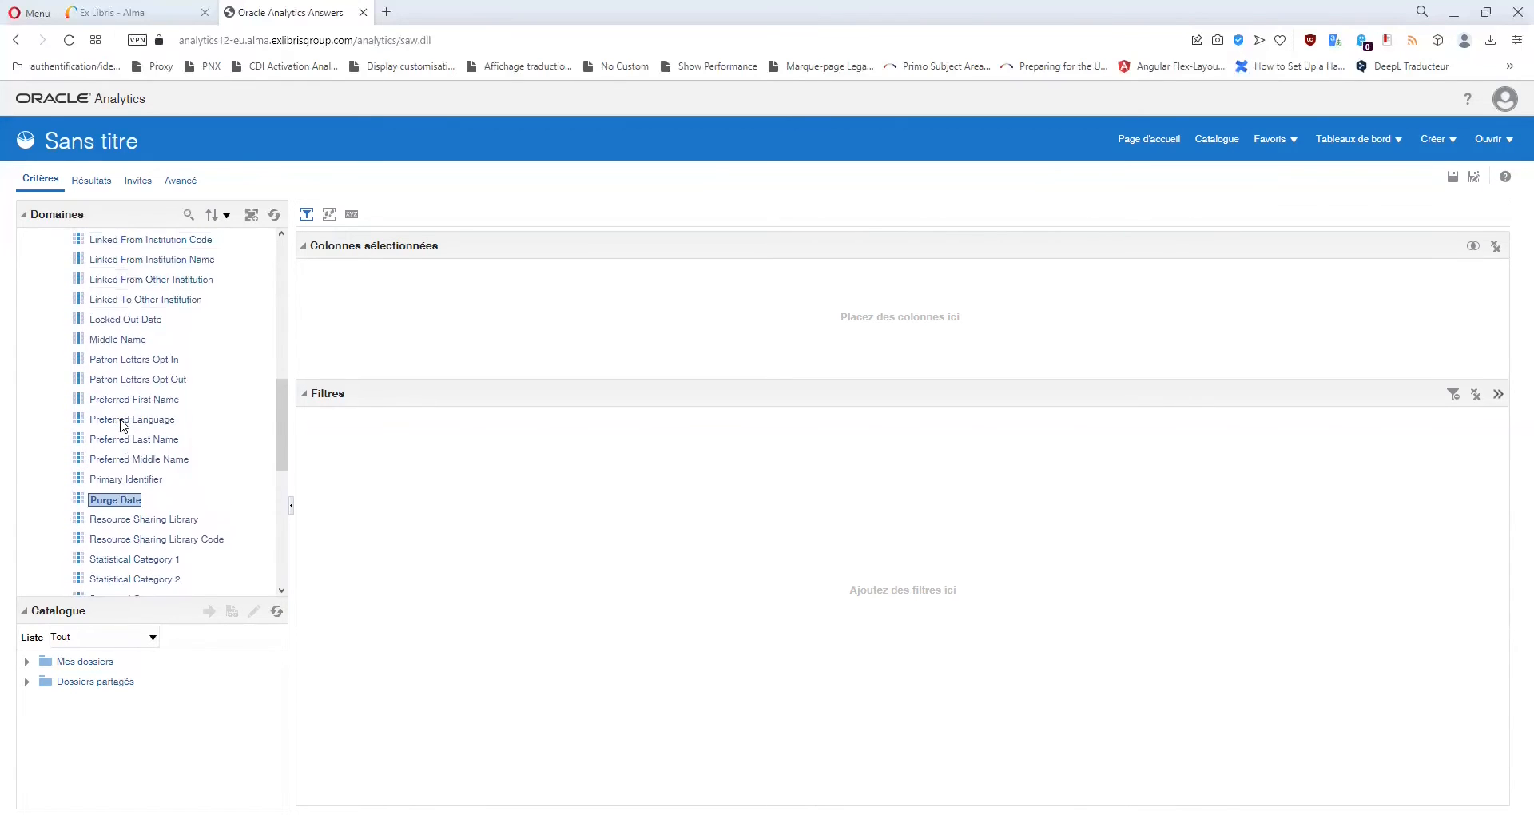
{"action": "scroll", "coordinate": [124, 424], "scroll_direction": "up", "scroll_amount": 1}
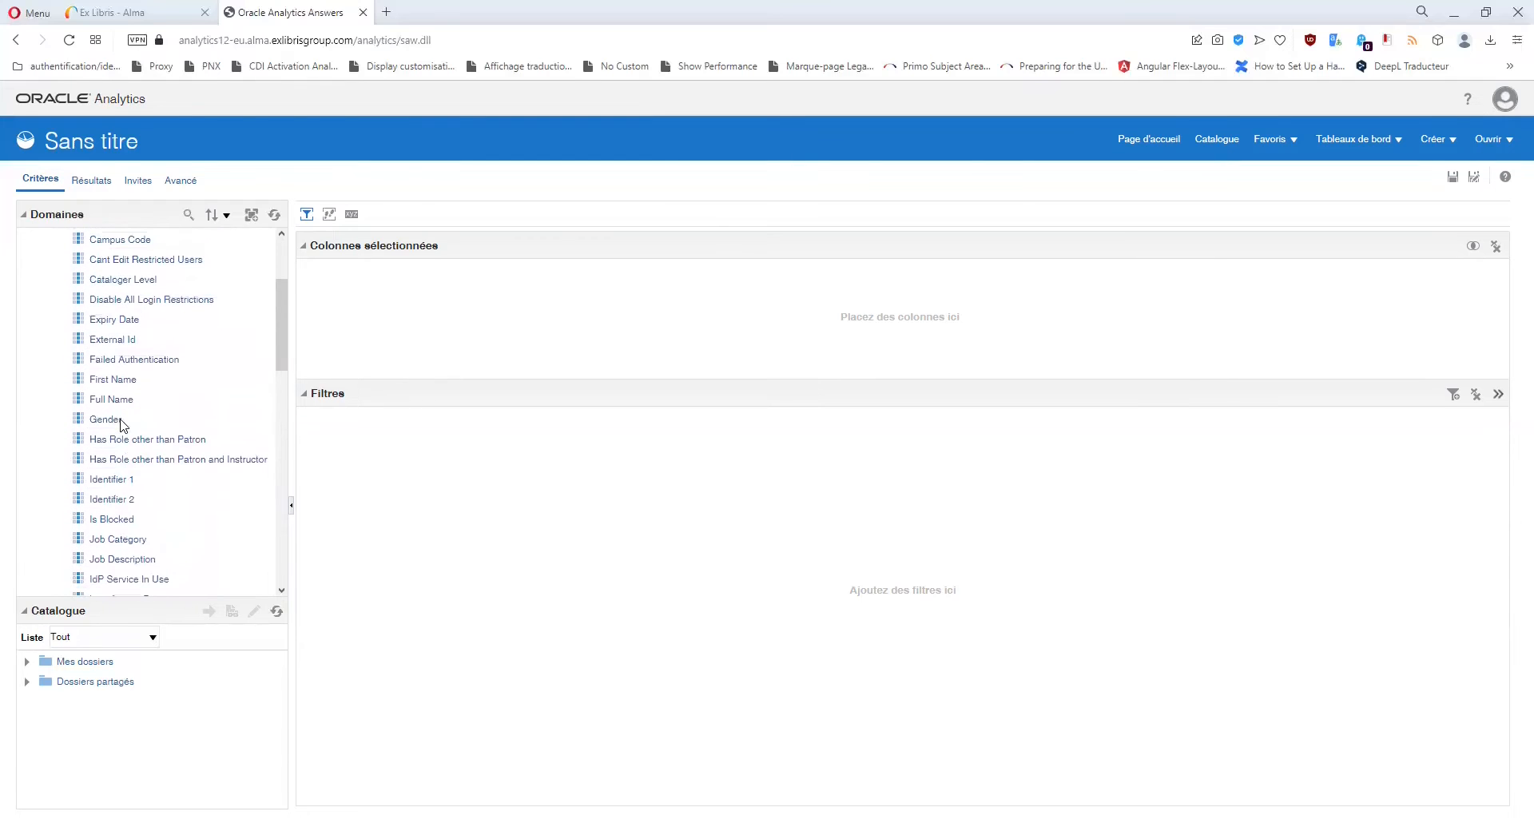
{"action": "left_click", "coordinate": [117, 319]}
{"action": "scroll", "coordinate": [147, 381], "scroll_direction": "down", "scroll_amount": 10}
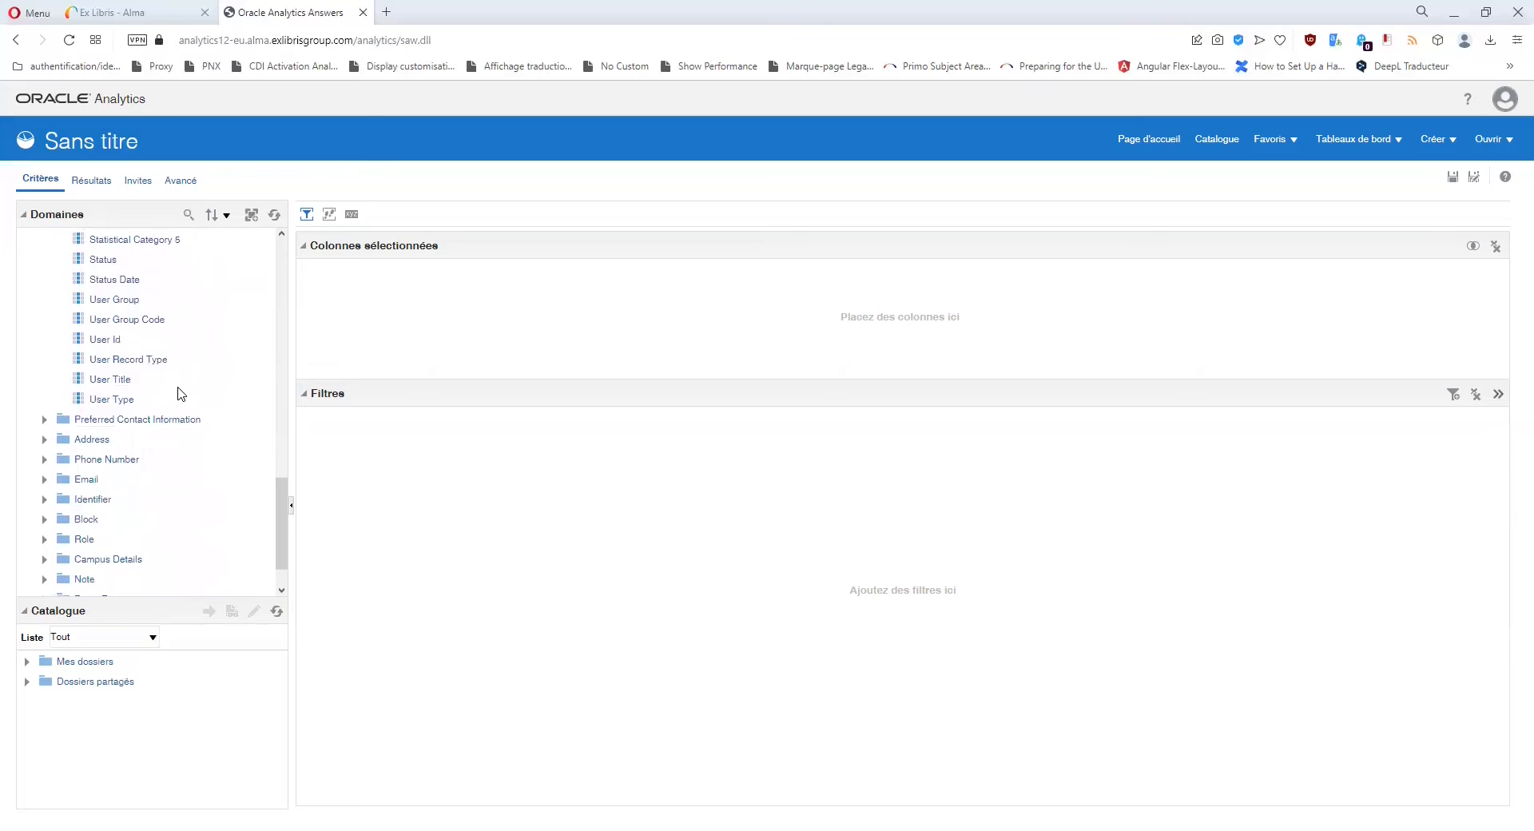
Add User Record Type as a column and preview a filter on Contact/Public values, then cancel.
{"action": "double_click", "coordinate": [130, 360]}
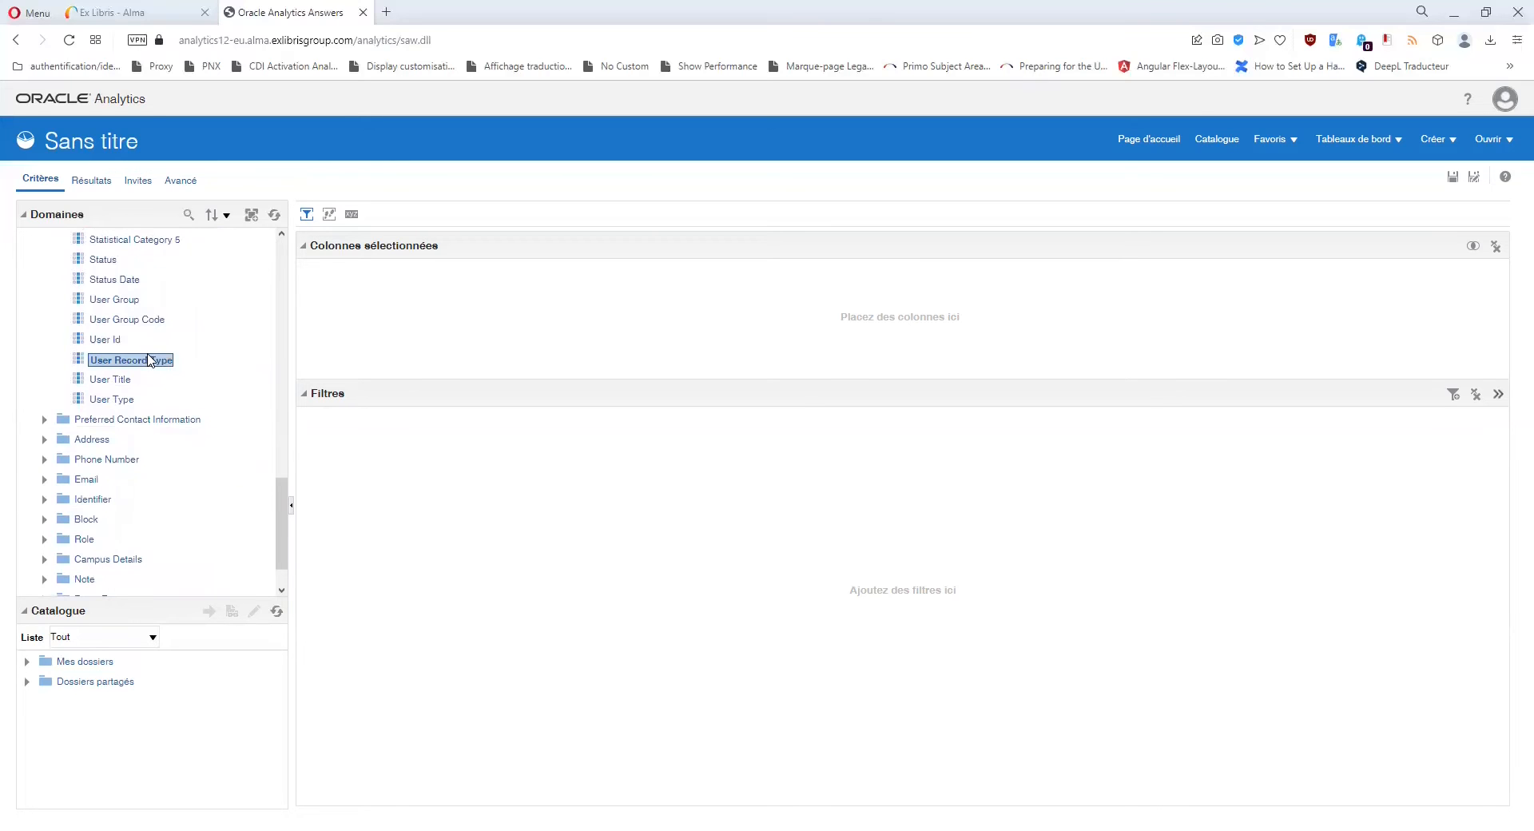
{"action": "left_click", "coordinate": [413, 304]}
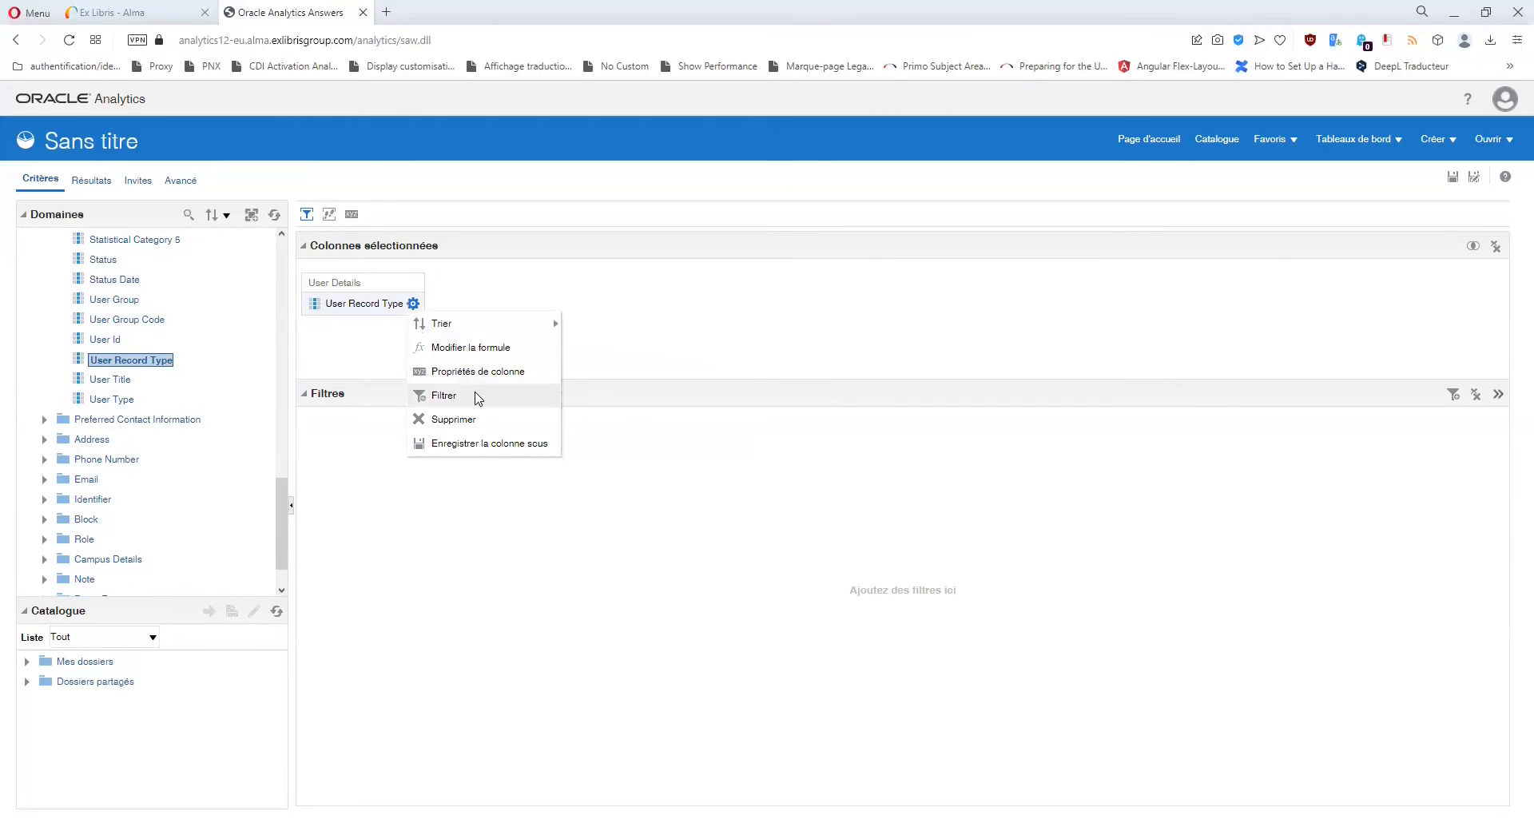
{"action": "left_click", "coordinate": [477, 397]}
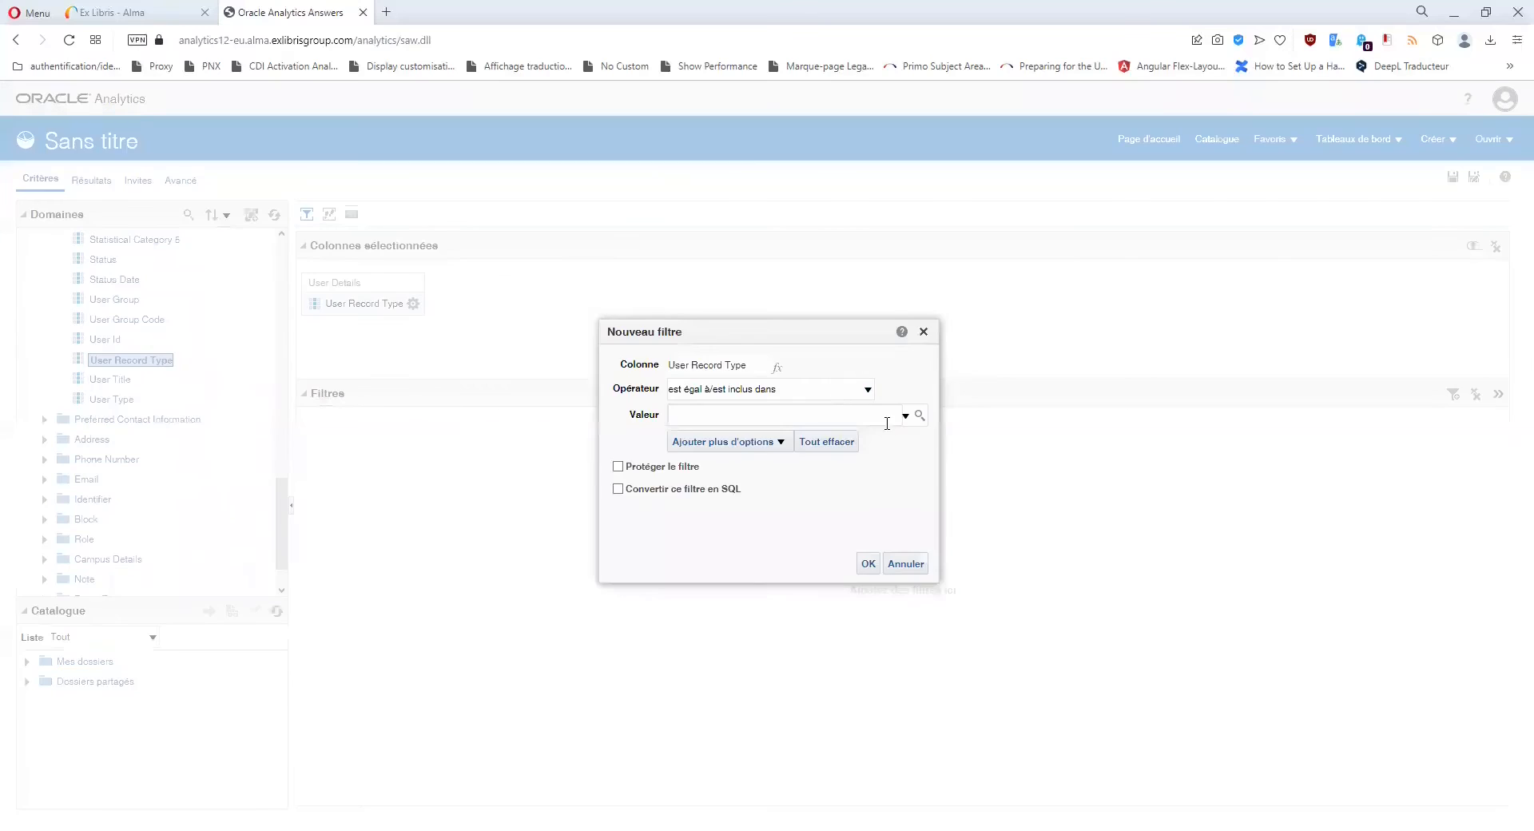
{"action": "left_click", "coordinate": [918, 416]}
{"action": "left_click", "coordinate": [940, 580]}
{"action": "left_click", "coordinate": [939, 599]}
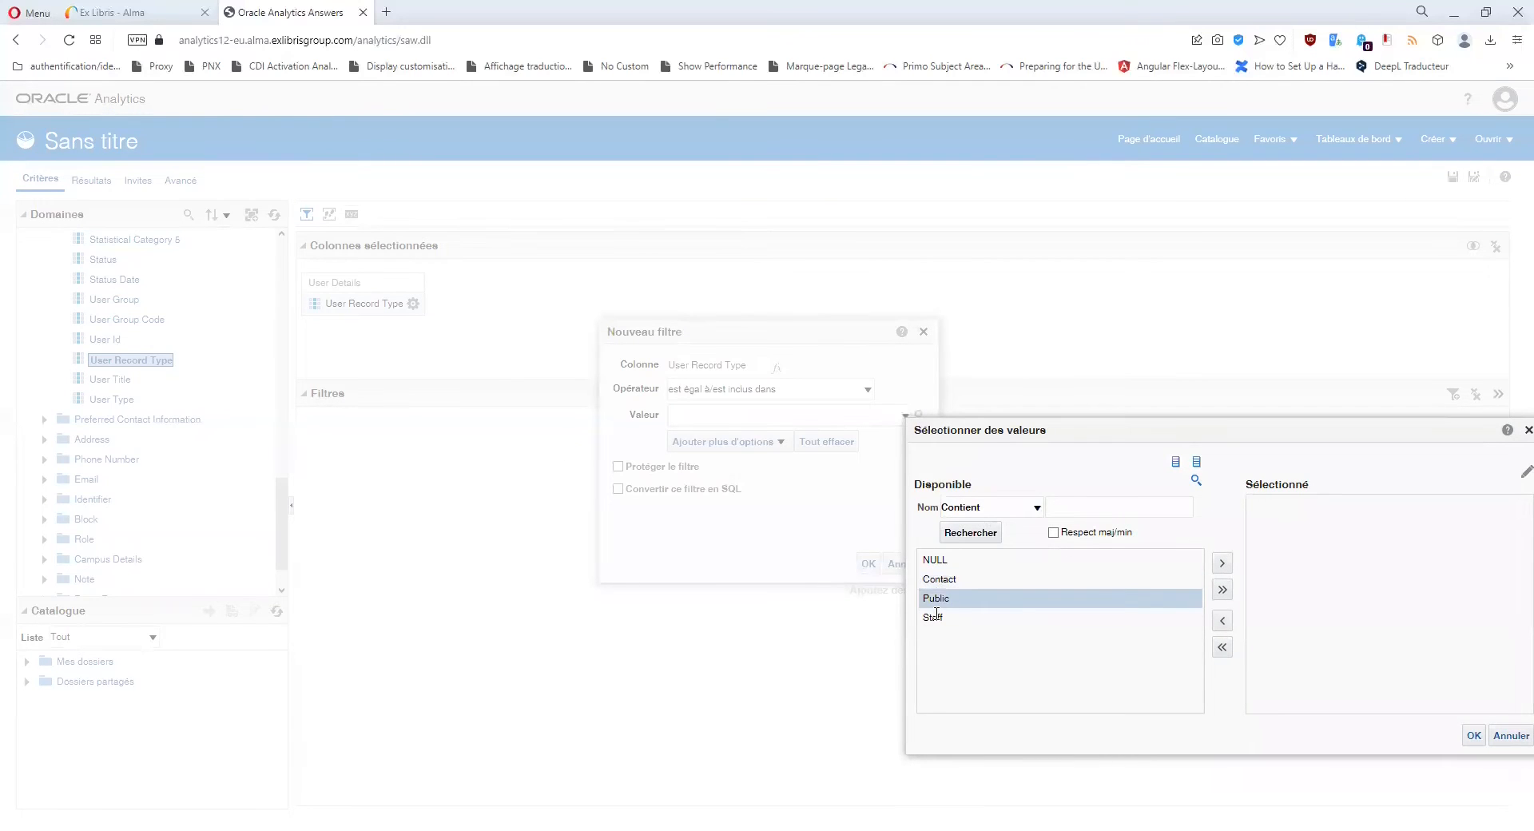
{"action": "left_click", "coordinate": [1529, 431]}
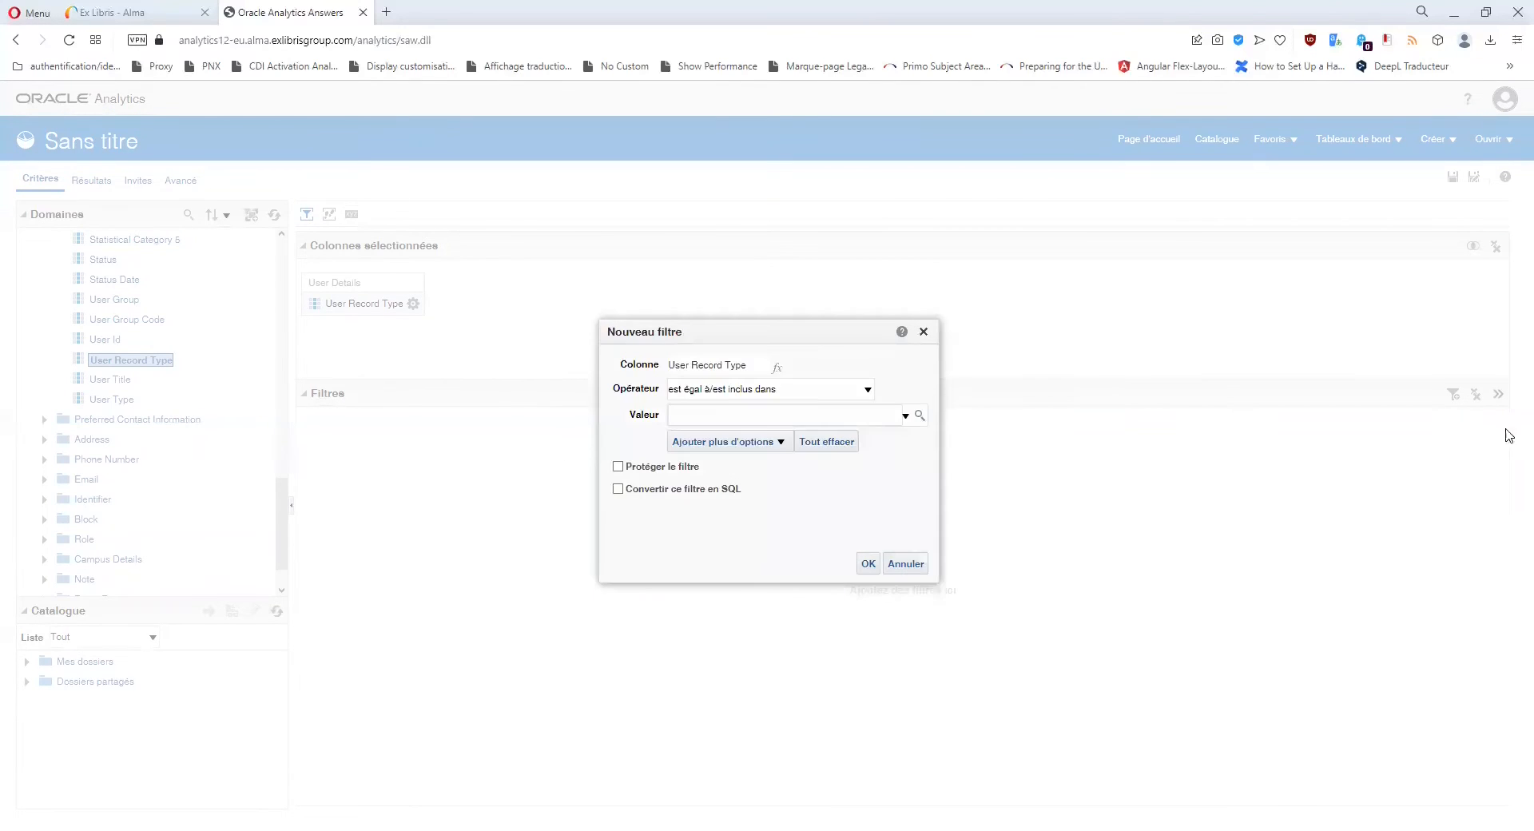
{"action": "left_click", "coordinate": [924, 331]}
Remove the User Record Type column and add User Type in its place.
{"action": "left_click", "coordinate": [413, 304]}
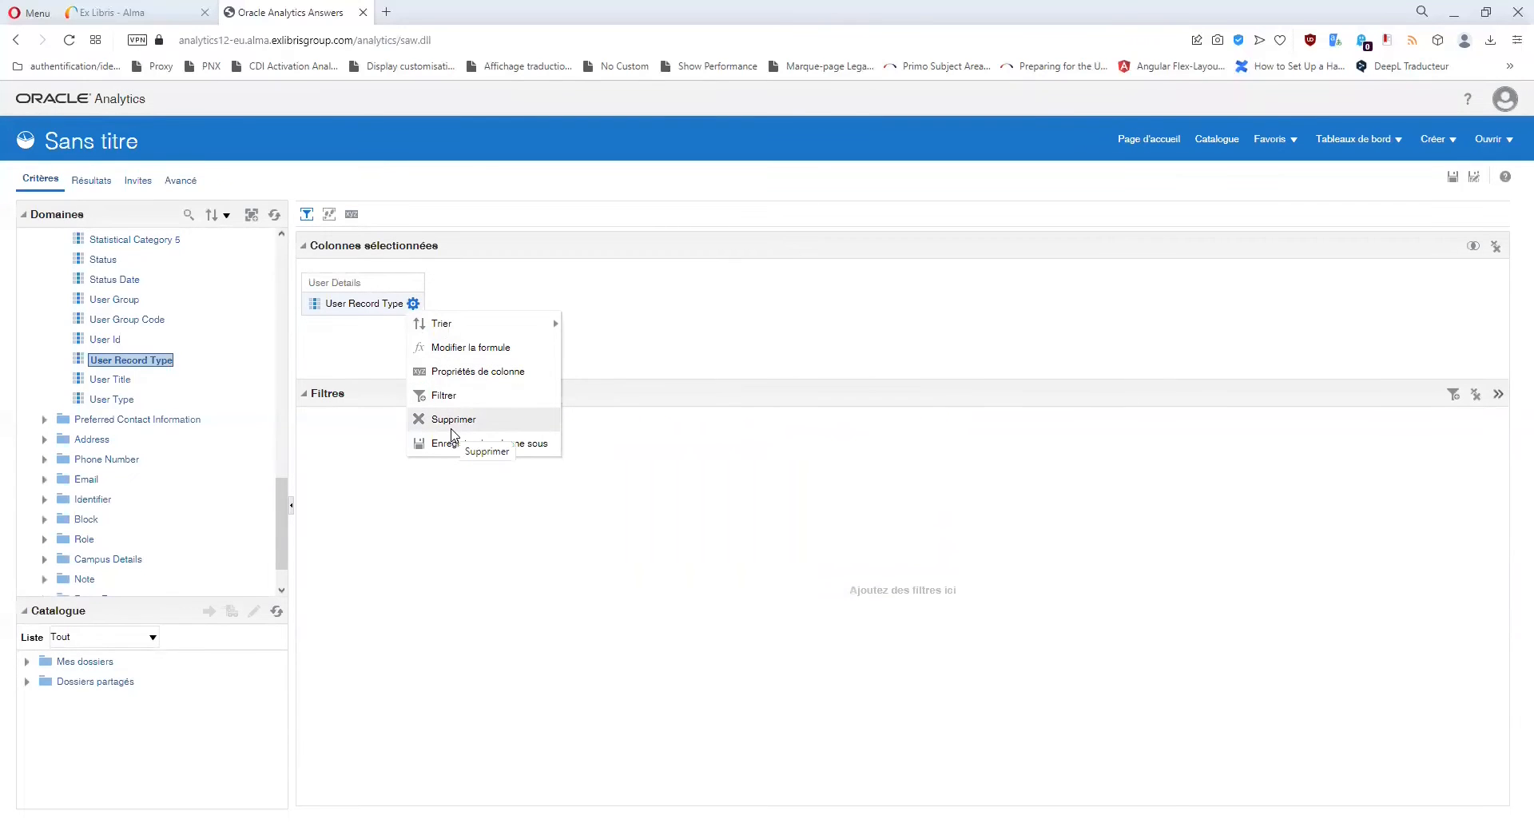
{"action": "left_click", "coordinate": [451, 427]}
{"action": "left_click_drag", "start_coordinate": [120, 400], "coordinate": [367, 295]}
Preview a User Type filter with External and Internal values, then cancel it.
{"action": "left_click", "coordinate": [381, 304]}
{"action": "left_click", "coordinate": [424, 397]}
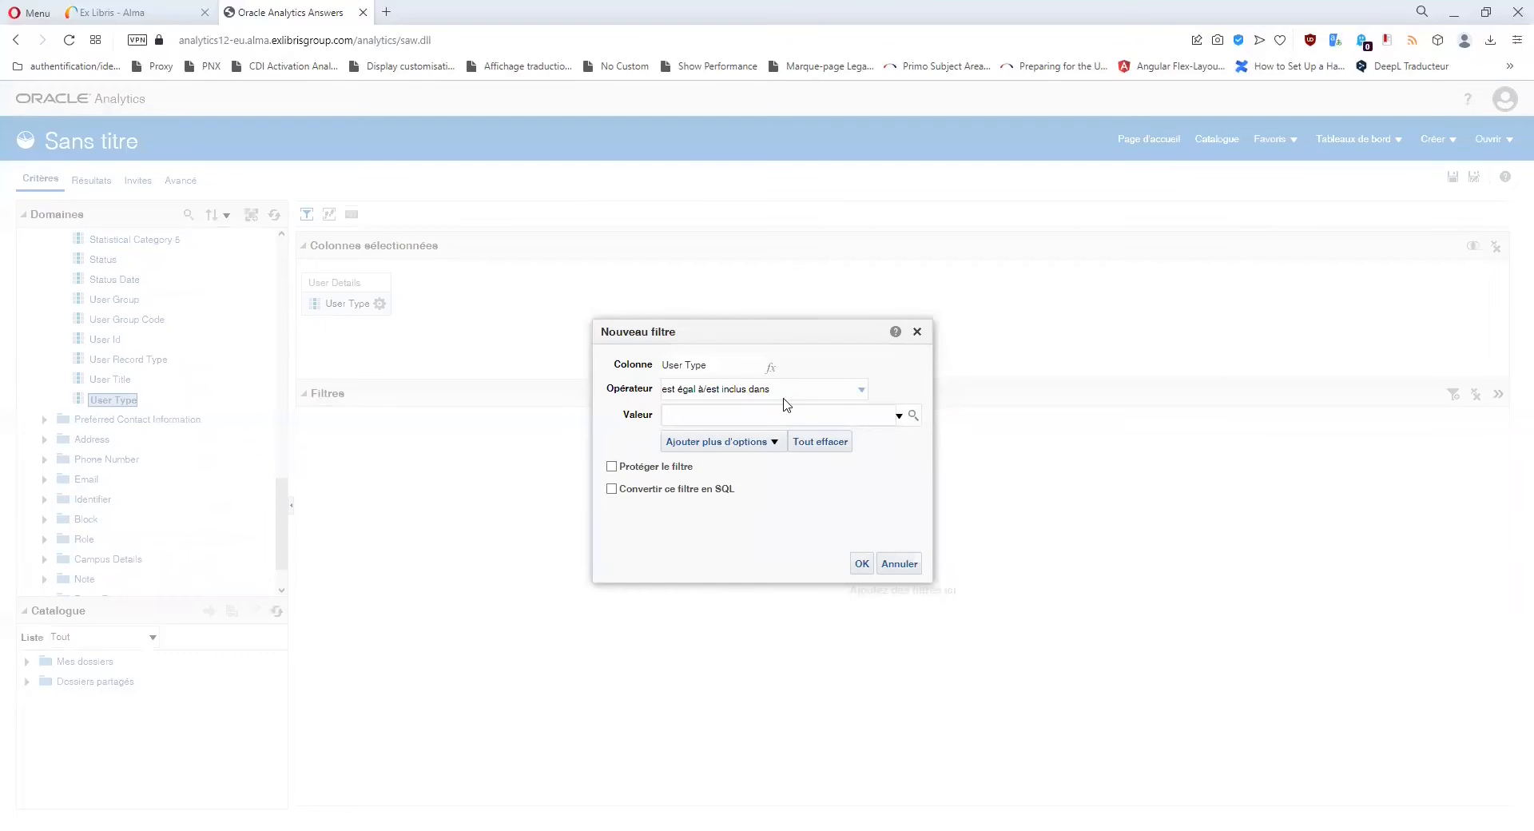
{"action": "left_click", "coordinate": [917, 423]}
{"action": "left_click", "coordinate": [903, 557]}
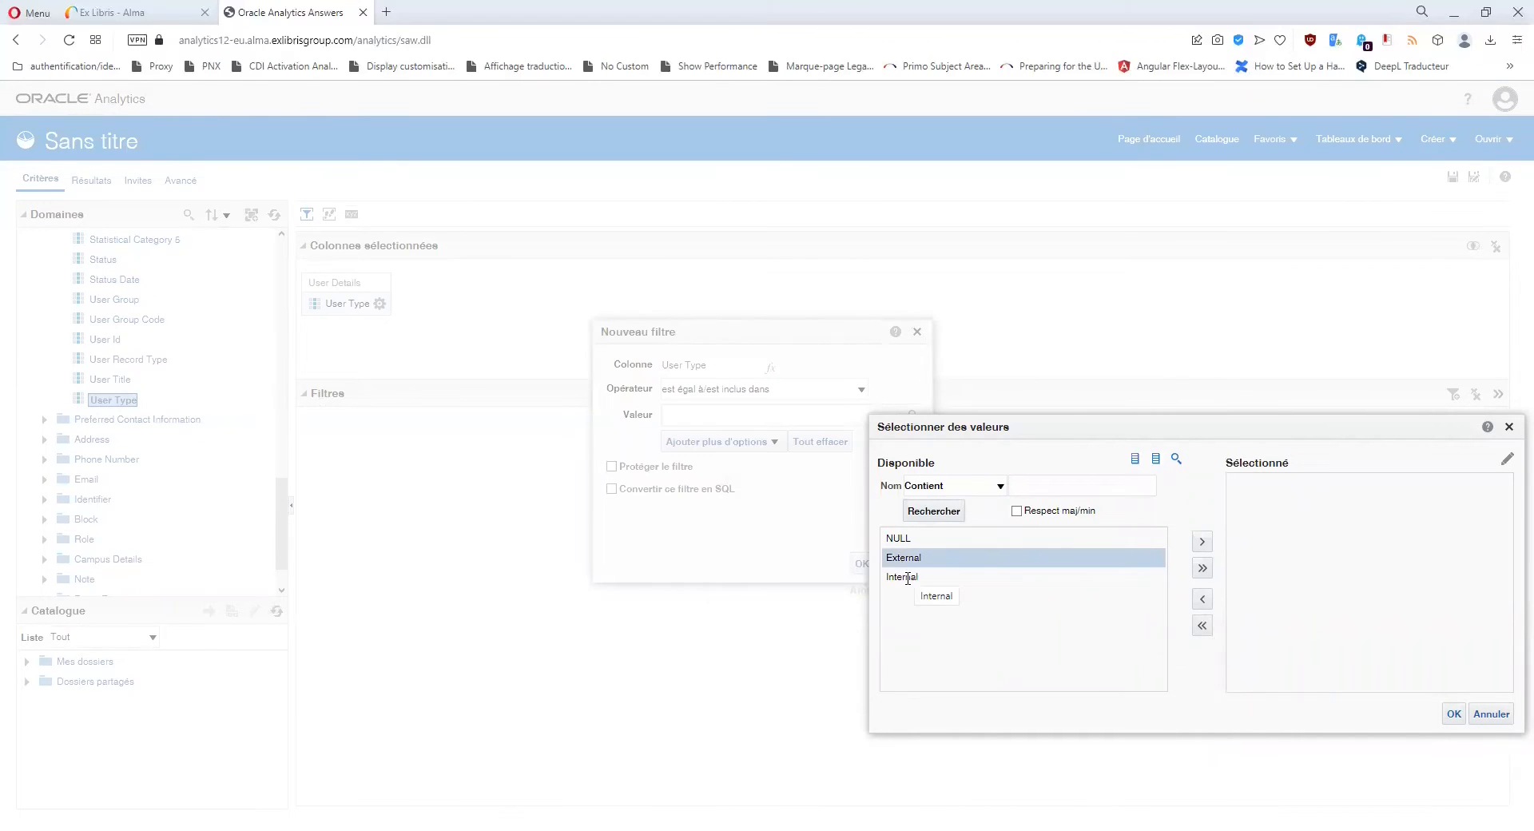
{"action": "left_click", "coordinate": [908, 577]}
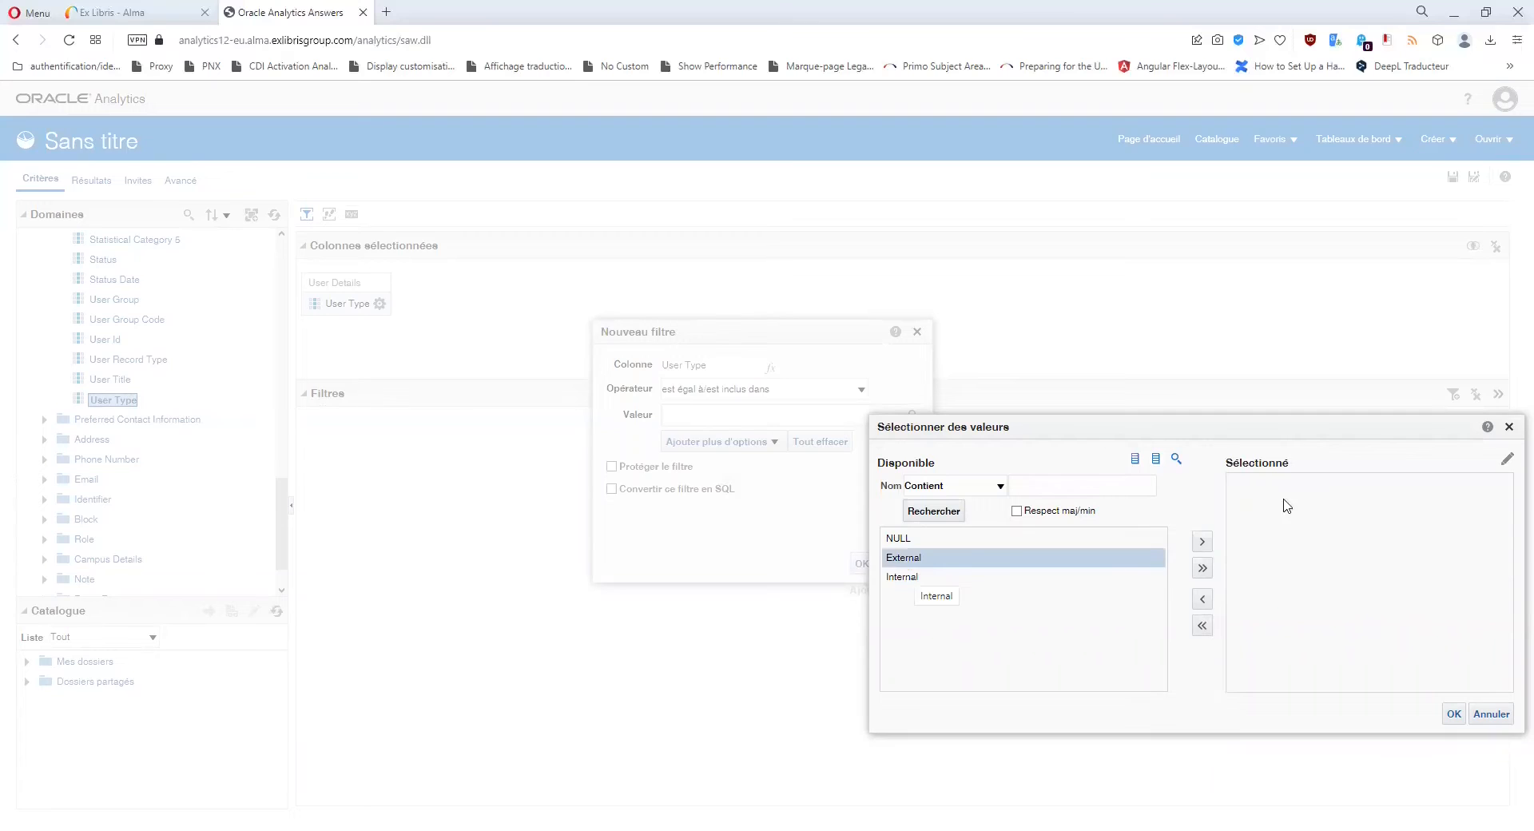
{"action": "left_click", "coordinate": [1509, 427]}
{"action": "left_click", "coordinate": [917, 331]}
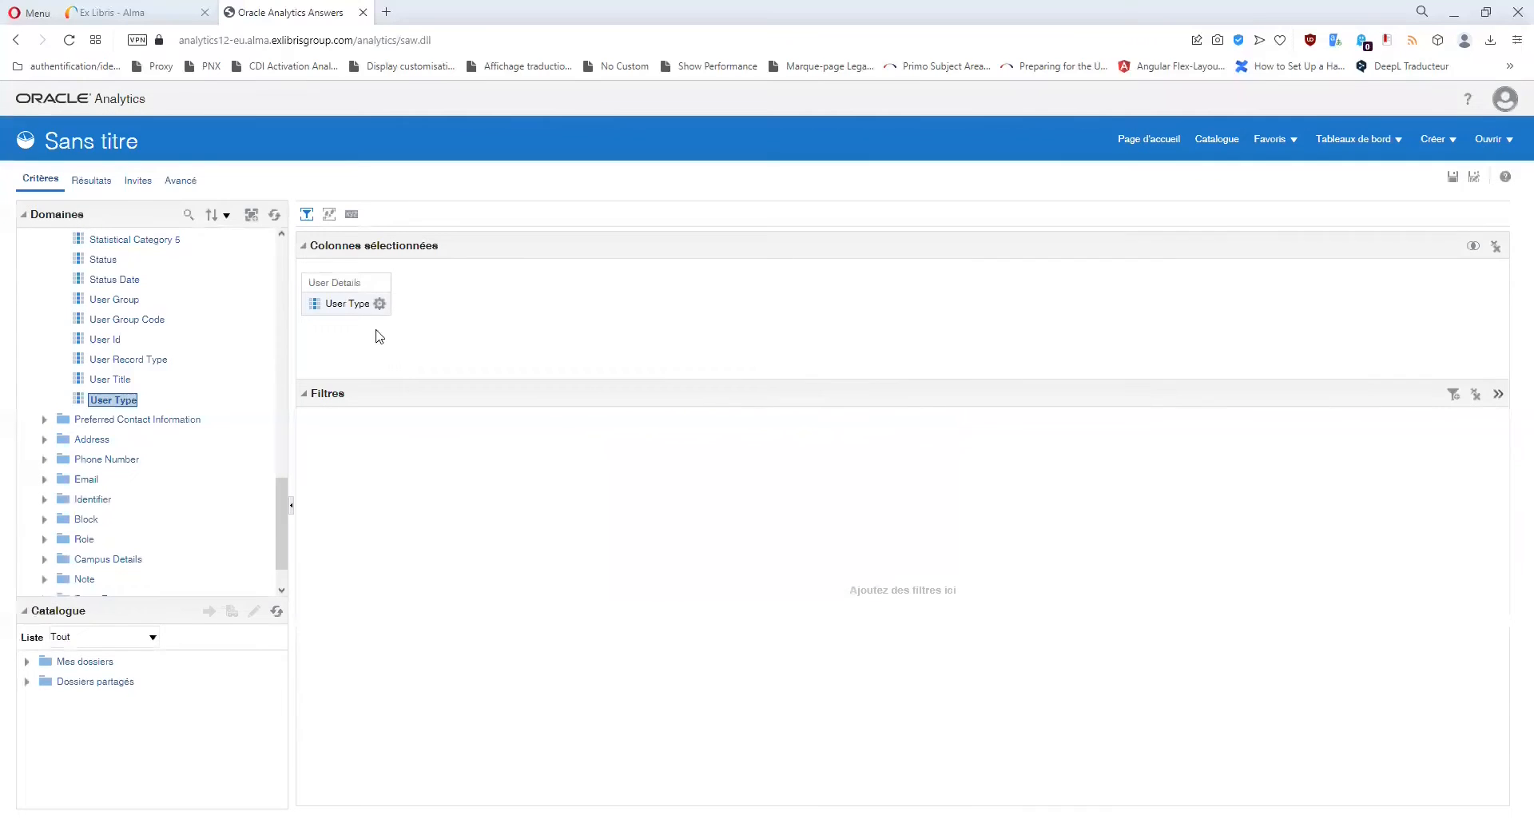
{"action": "left_click", "coordinate": [380, 304]}
Remove User Type and add Job Category and Job Description as columns.
{"action": "left_click", "coordinate": [424, 419]}
{"action": "scroll", "coordinate": [212, 378], "scroll_direction": "up", "scroll_amount": 6}
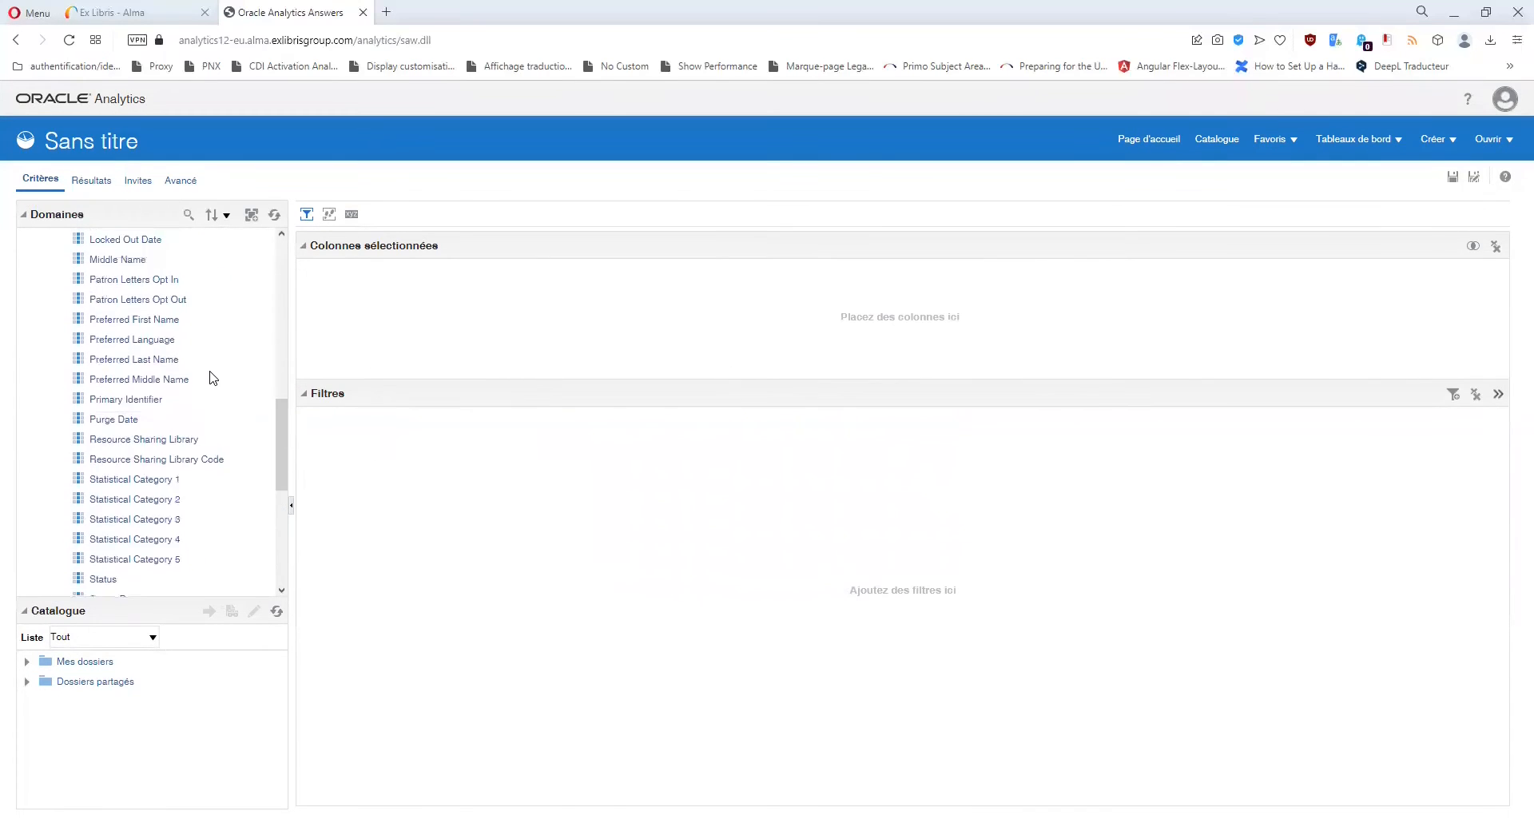
{"action": "scroll", "coordinate": [212, 378], "scroll_direction": "up", "scroll_amount": 3}
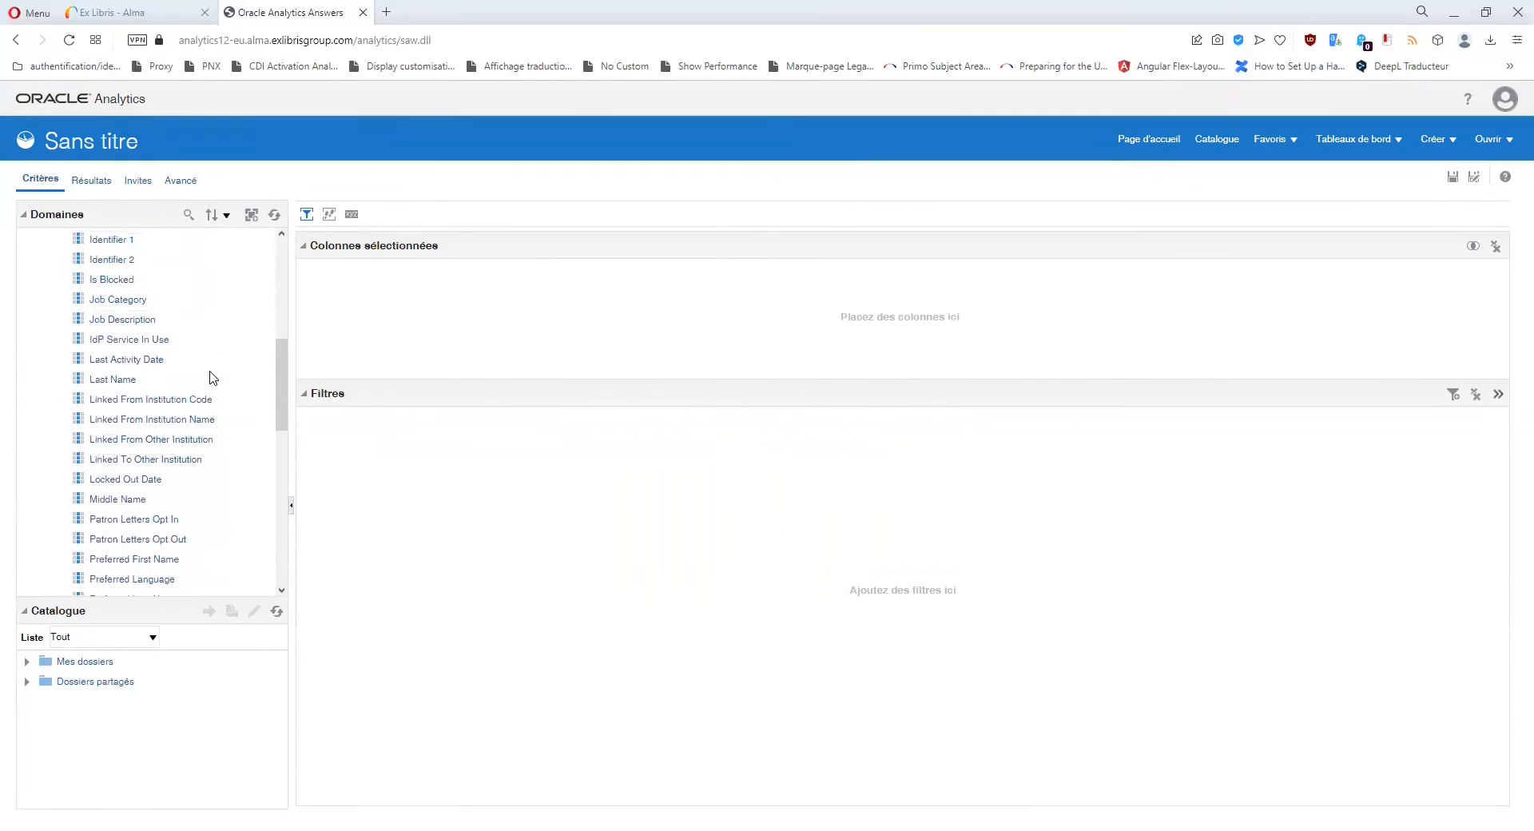
{"action": "double_click", "coordinate": [125, 301]}
{"action": "double_click", "coordinate": [126, 321]}
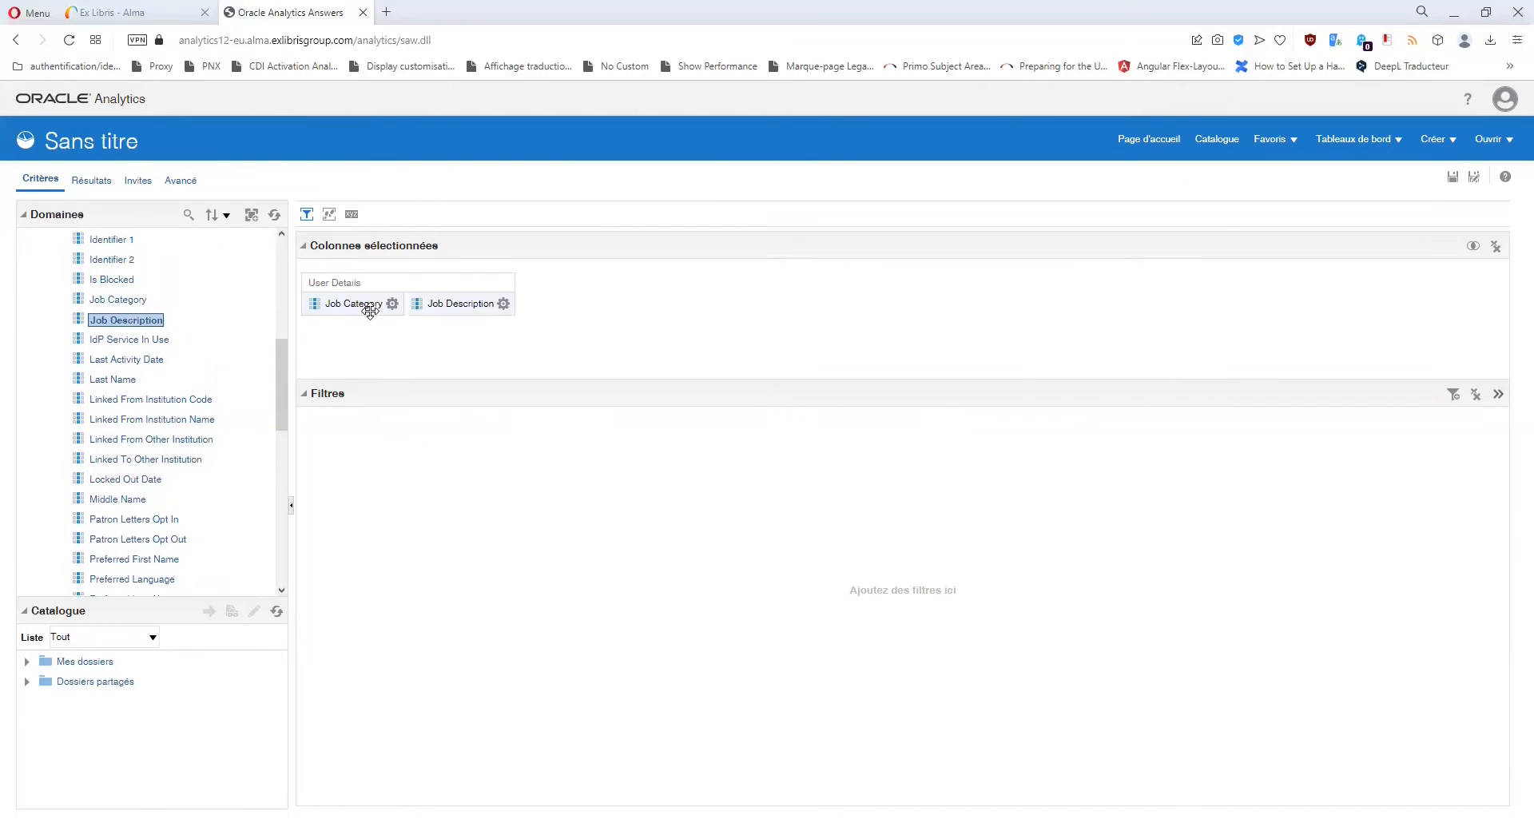
Preview a Job Category filter, browsing values like Acquisitions Operator and Moniteur-étudiant, then cancel.
{"action": "left_click", "coordinate": [391, 304]}
{"action": "left_click", "coordinate": [411, 397]}
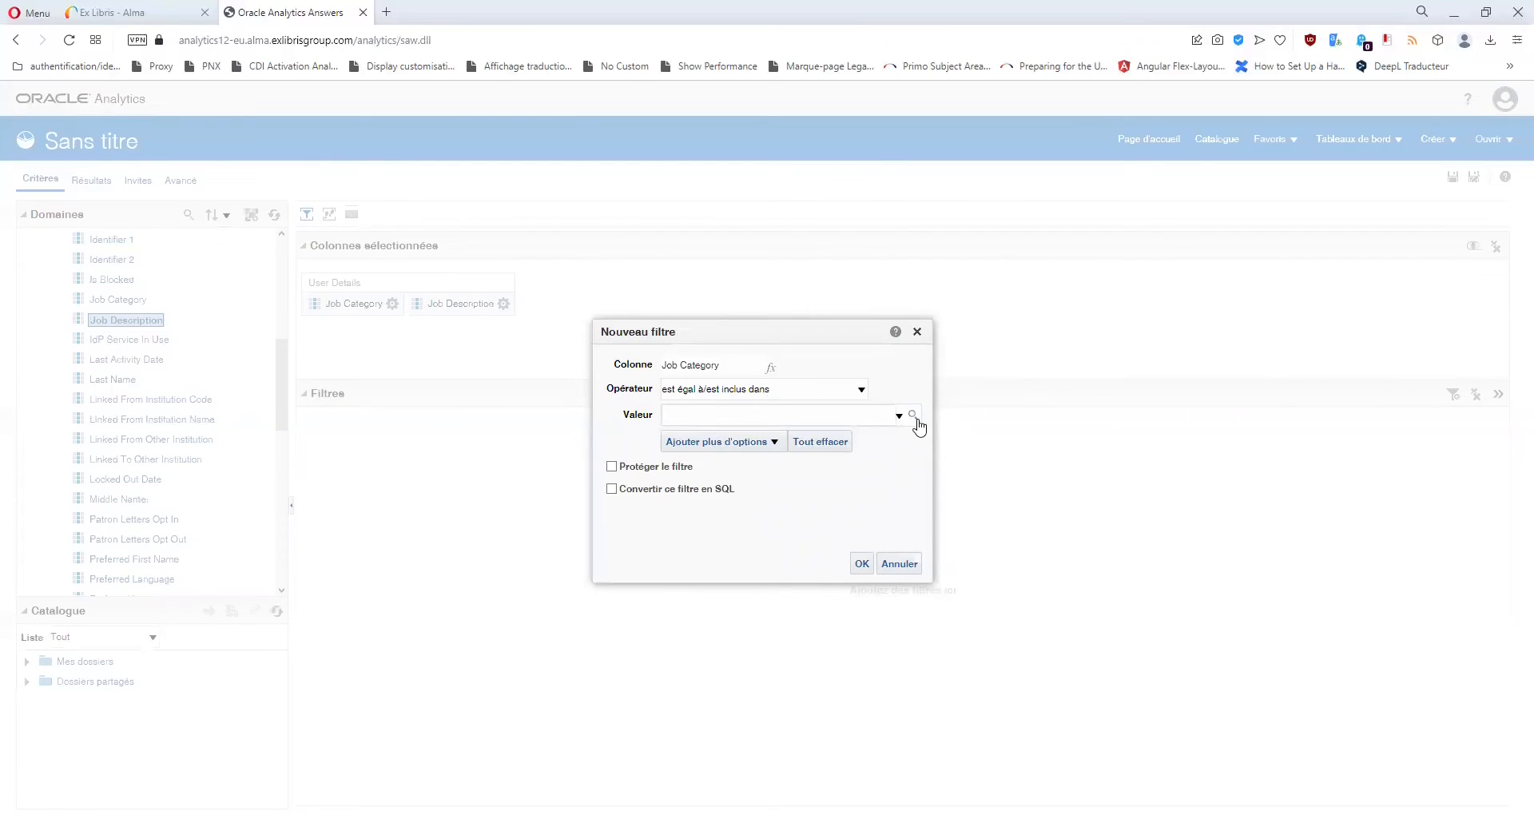
{"action": "left_click", "coordinate": [916, 419]}
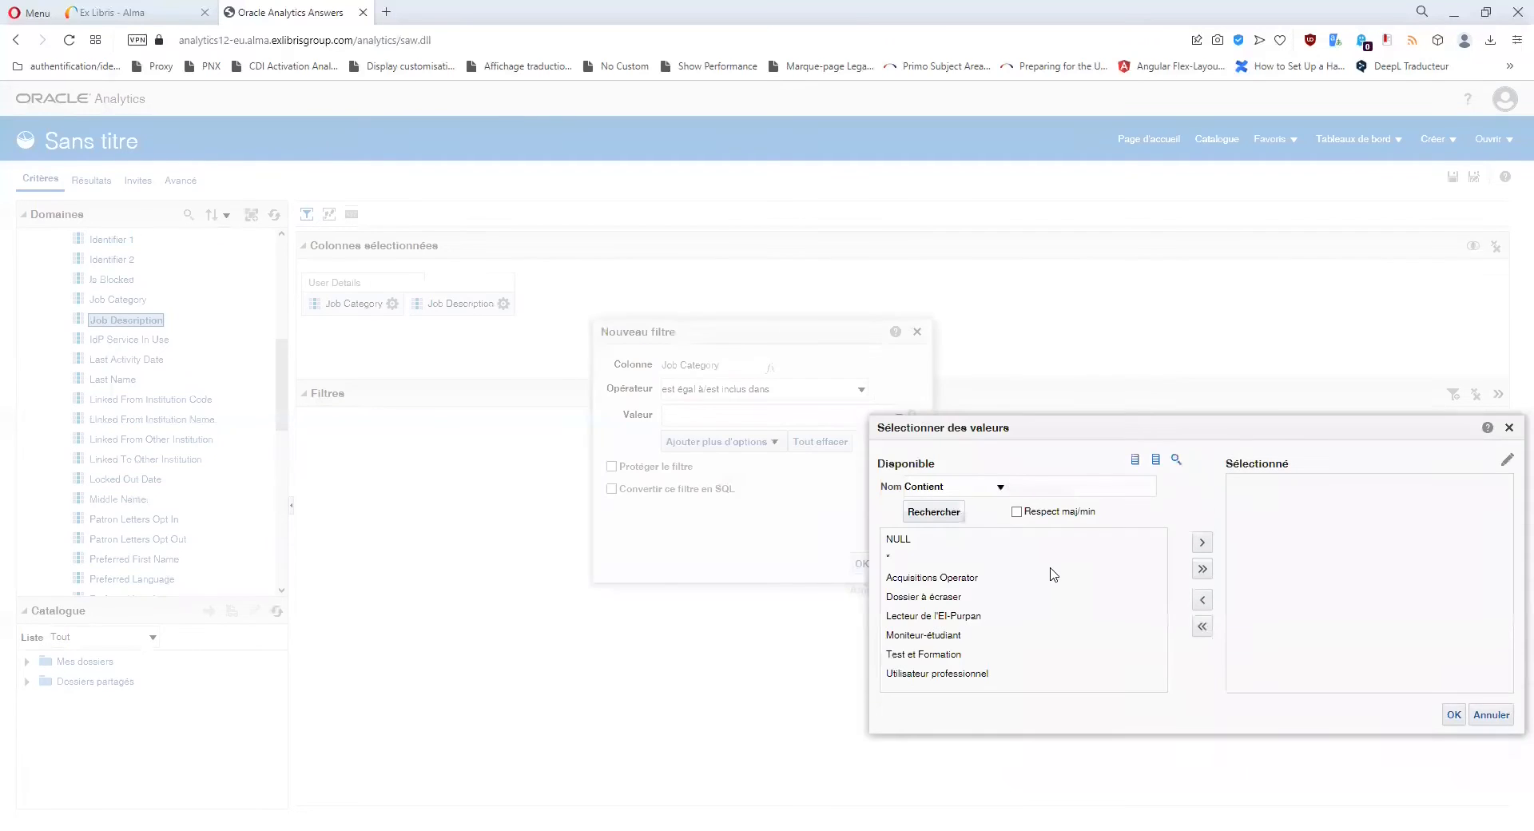
{"action": "left_click", "coordinate": [955, 577]}
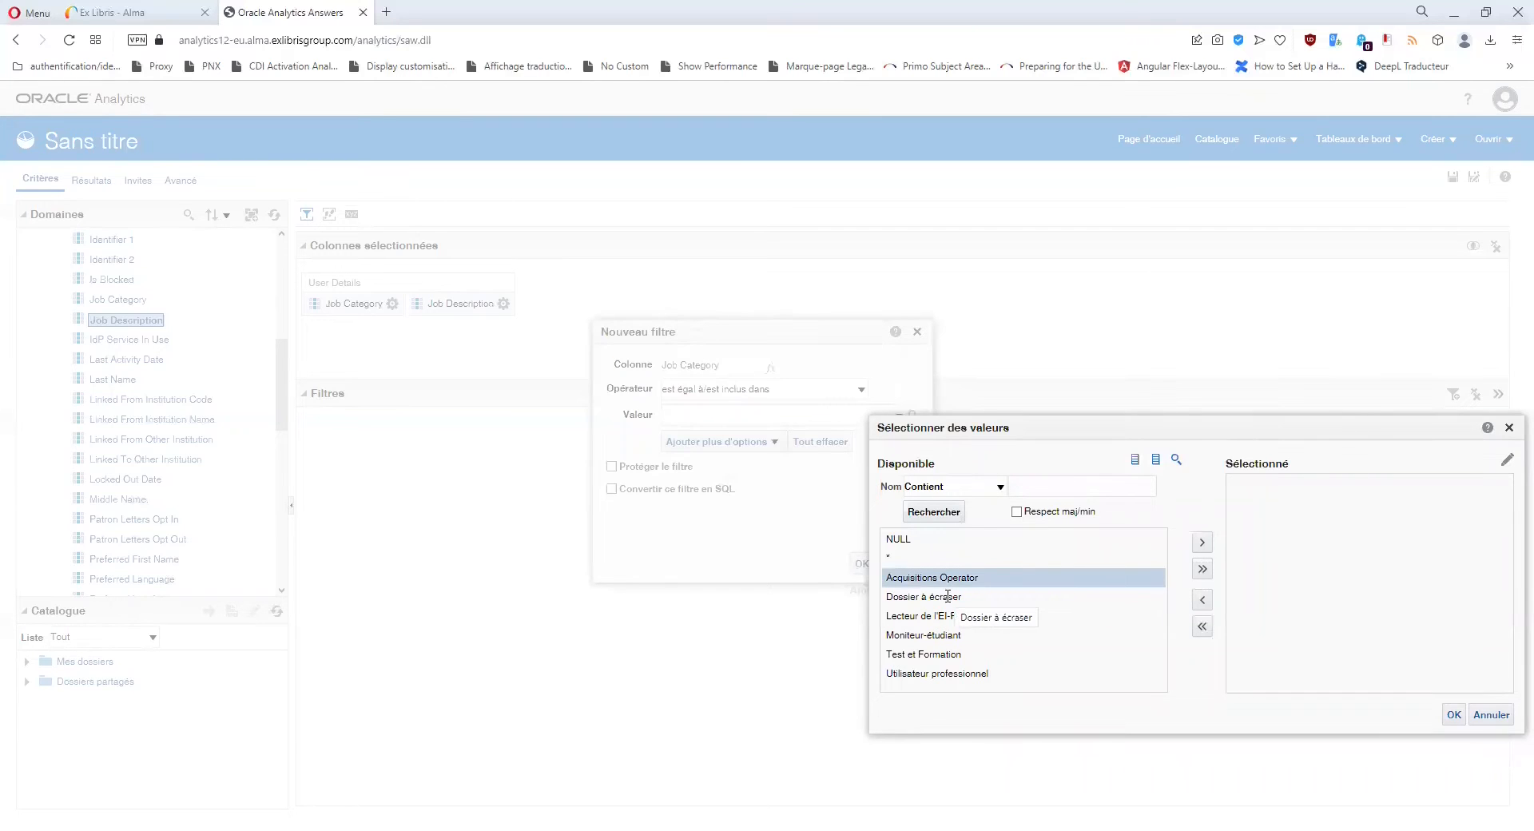
{"action": "left_click", "coordinate": [947, 596]}
{"action": "left_click", "coordinate": [940, 636]}
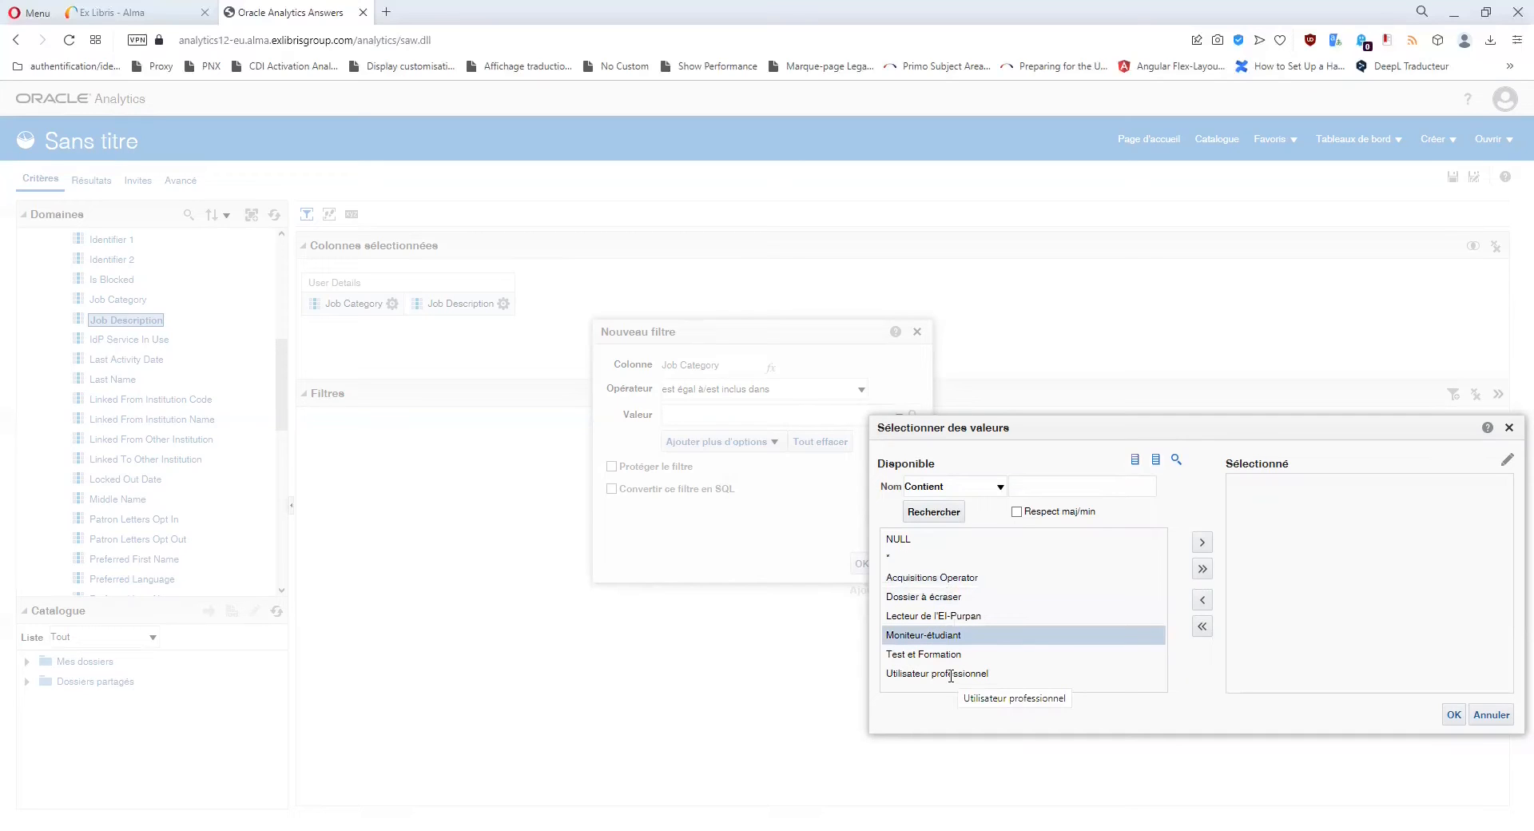
{"action": "left_click", "coordinate": [951, 675]}
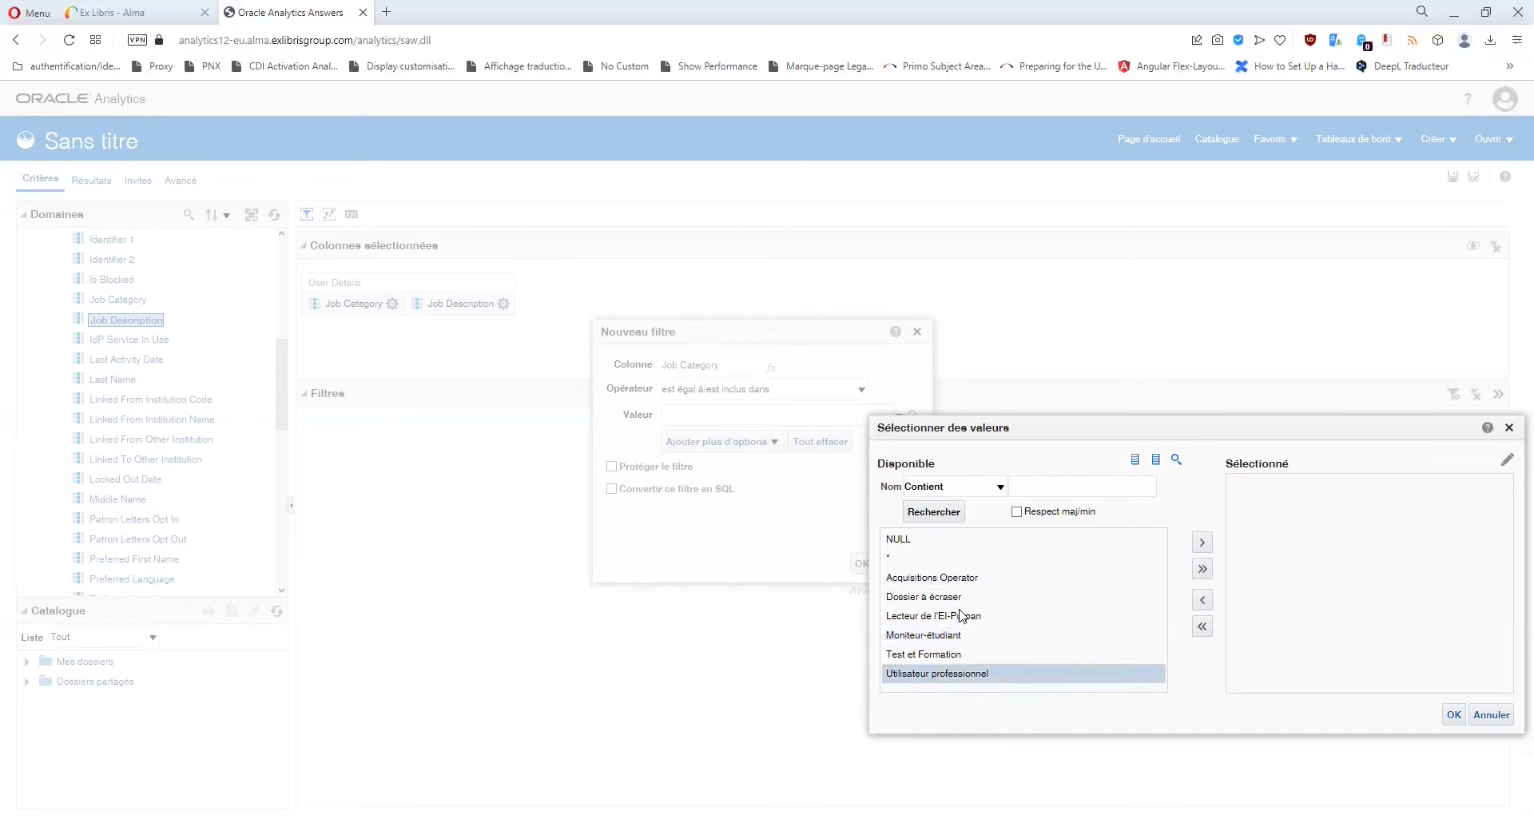
{"action": "left_click", "coordinate": [945, 655]}
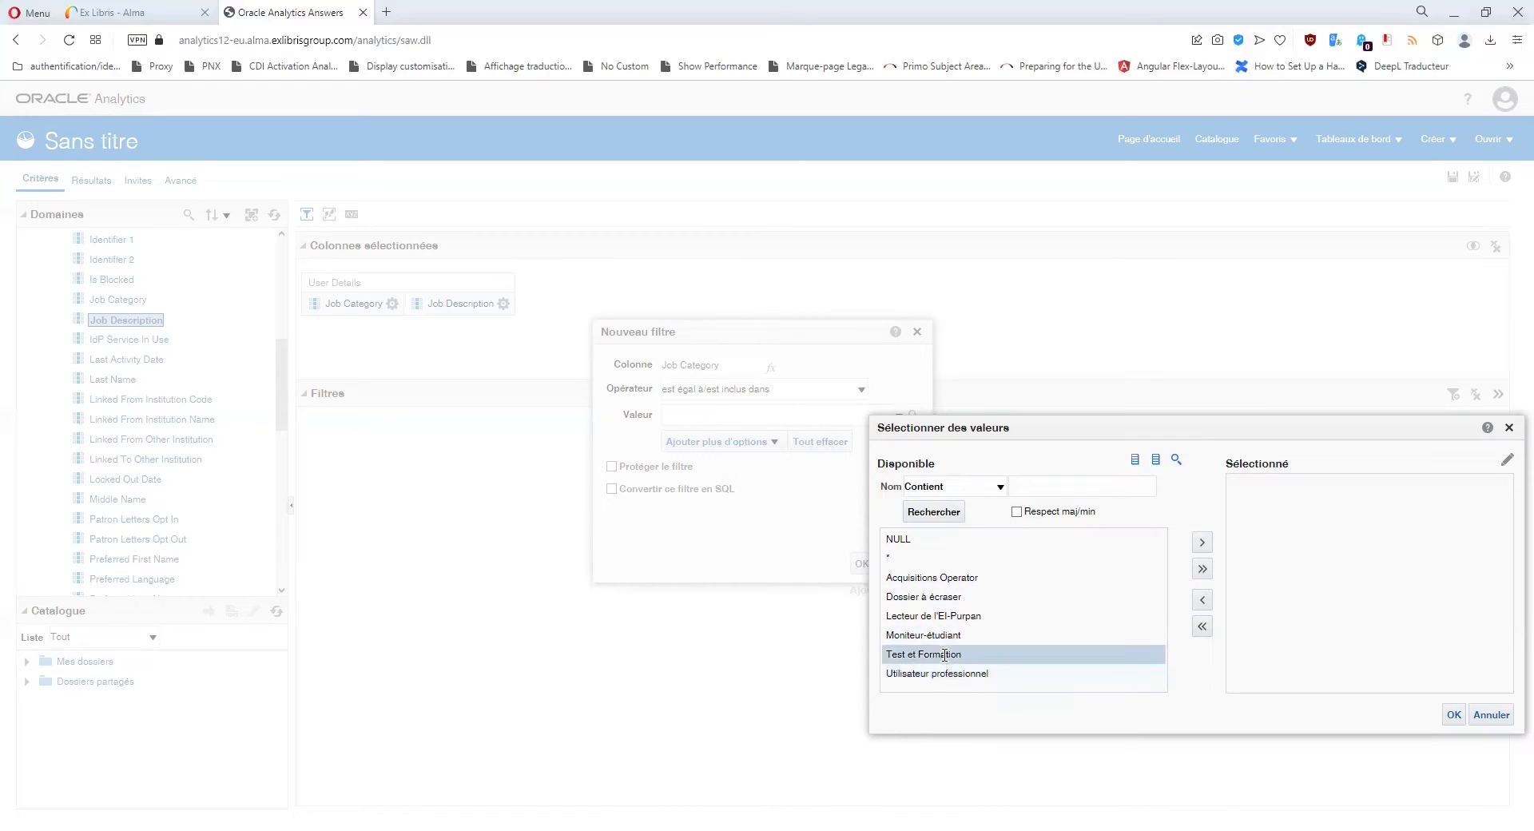
{"action": "left_click", "coordinate": [932, 616]}
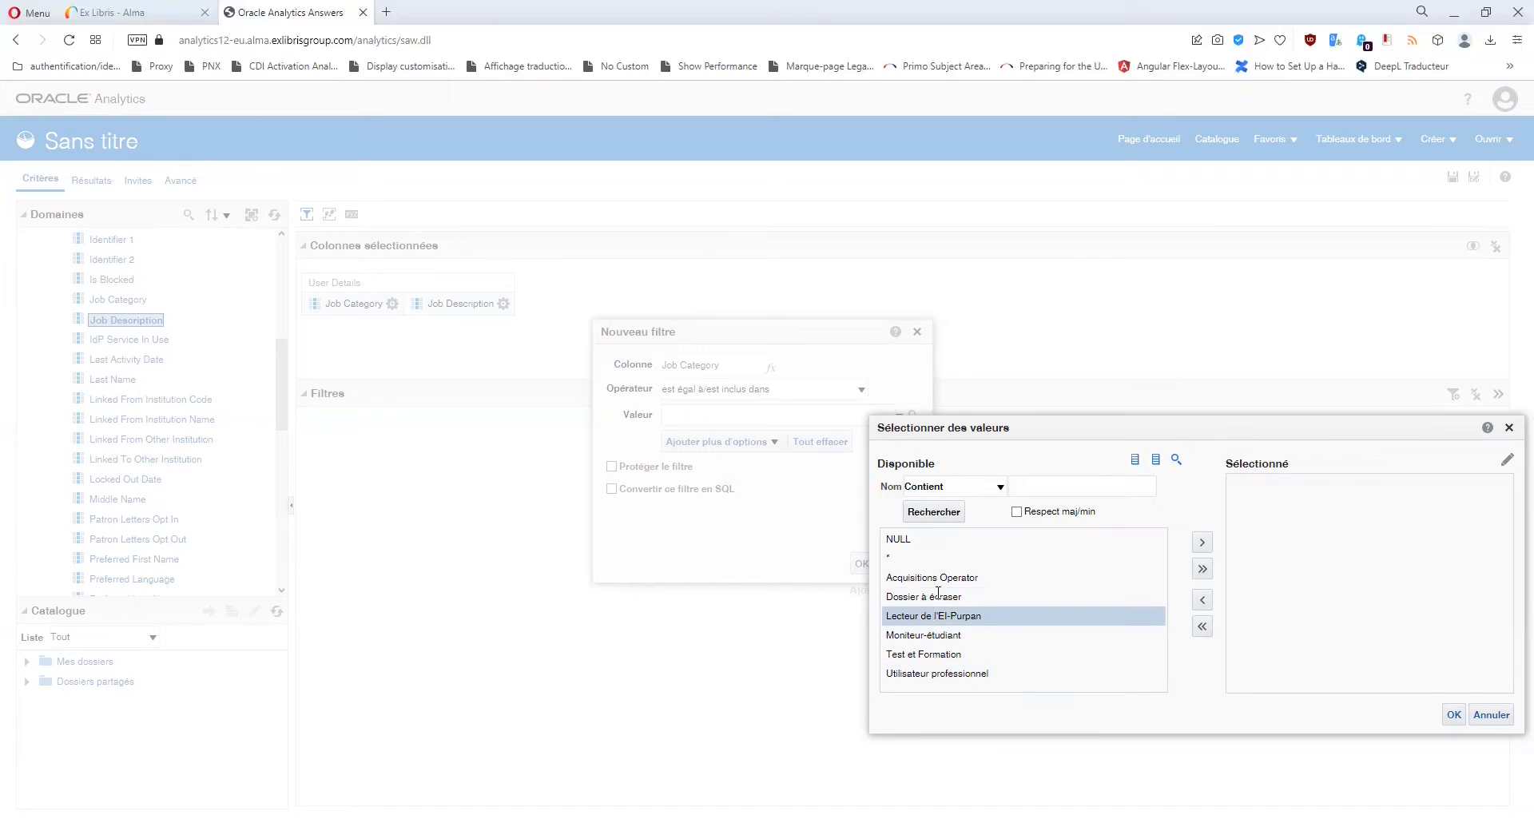
{"action": "left_click", "coordinate": [938, 593]}
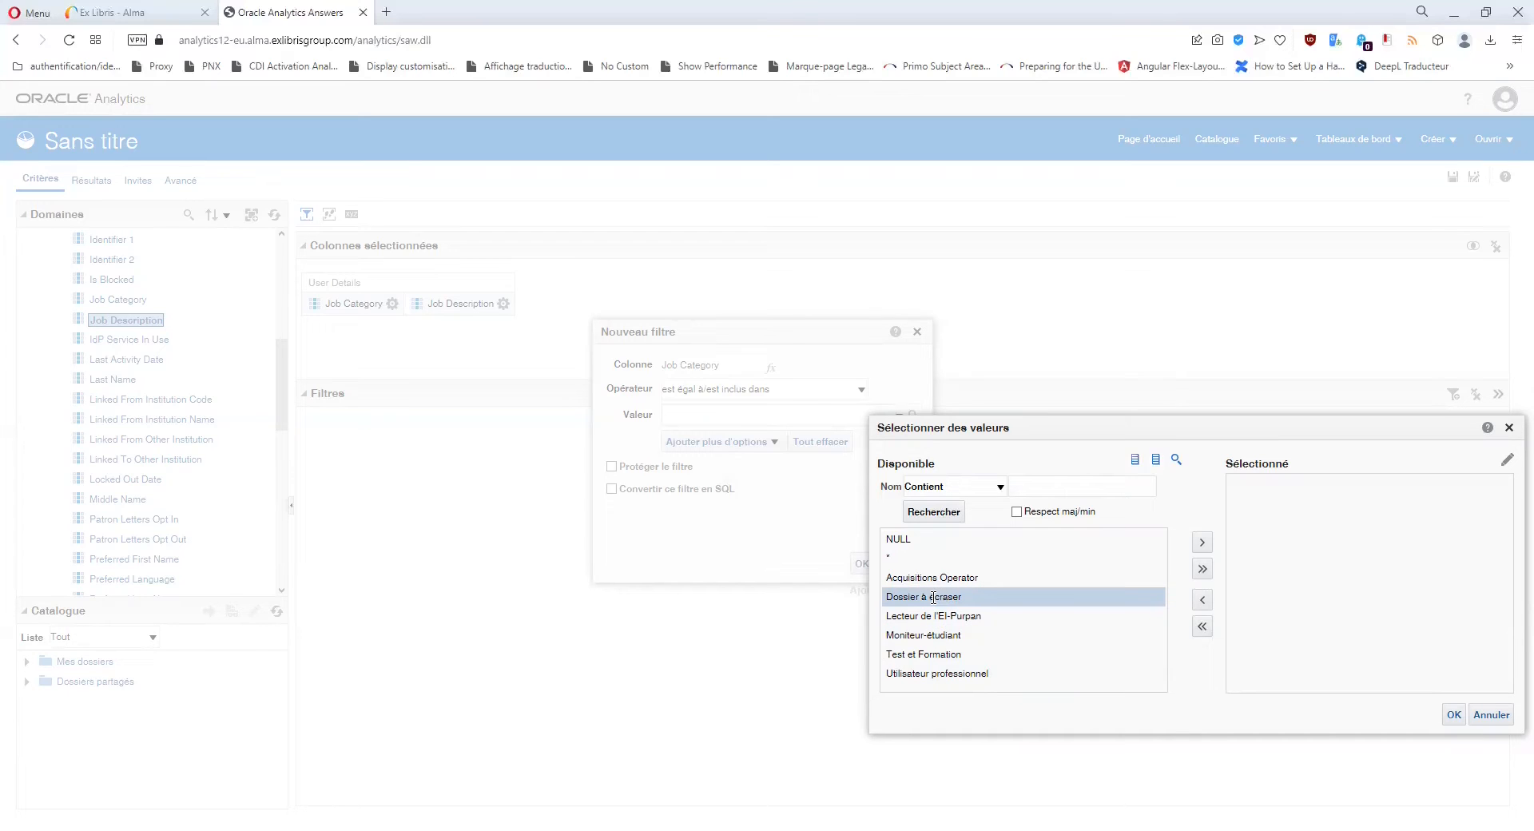
{"action": "left_click", "coordinate": [1510, 428]}
{"action": "left_click", "coordinate": [918, 332]}
Start a Job Description filter, scroll through its values, then cancel without choosing any.
{"action": "left_click", "coordinate": [503, 303]}
{"action": "left_click", "coordinate": [526, 394]}
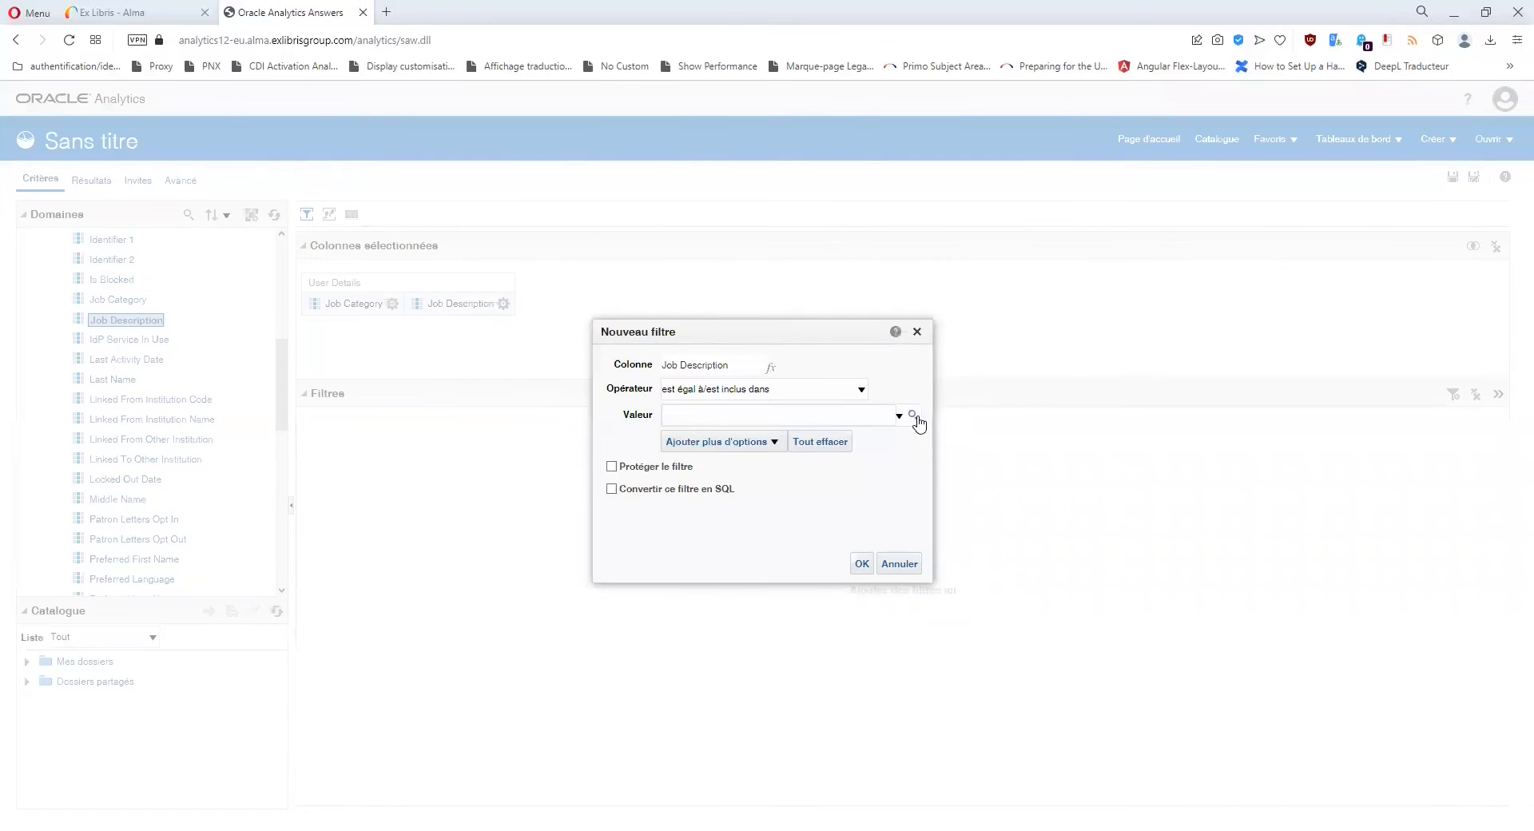
{"action": "left_click", "coordinate": [914, 416]}
{"action": "scroll", "coordinate": [998, 565], "scroll_direction": "down", "scroll_amount": 5}
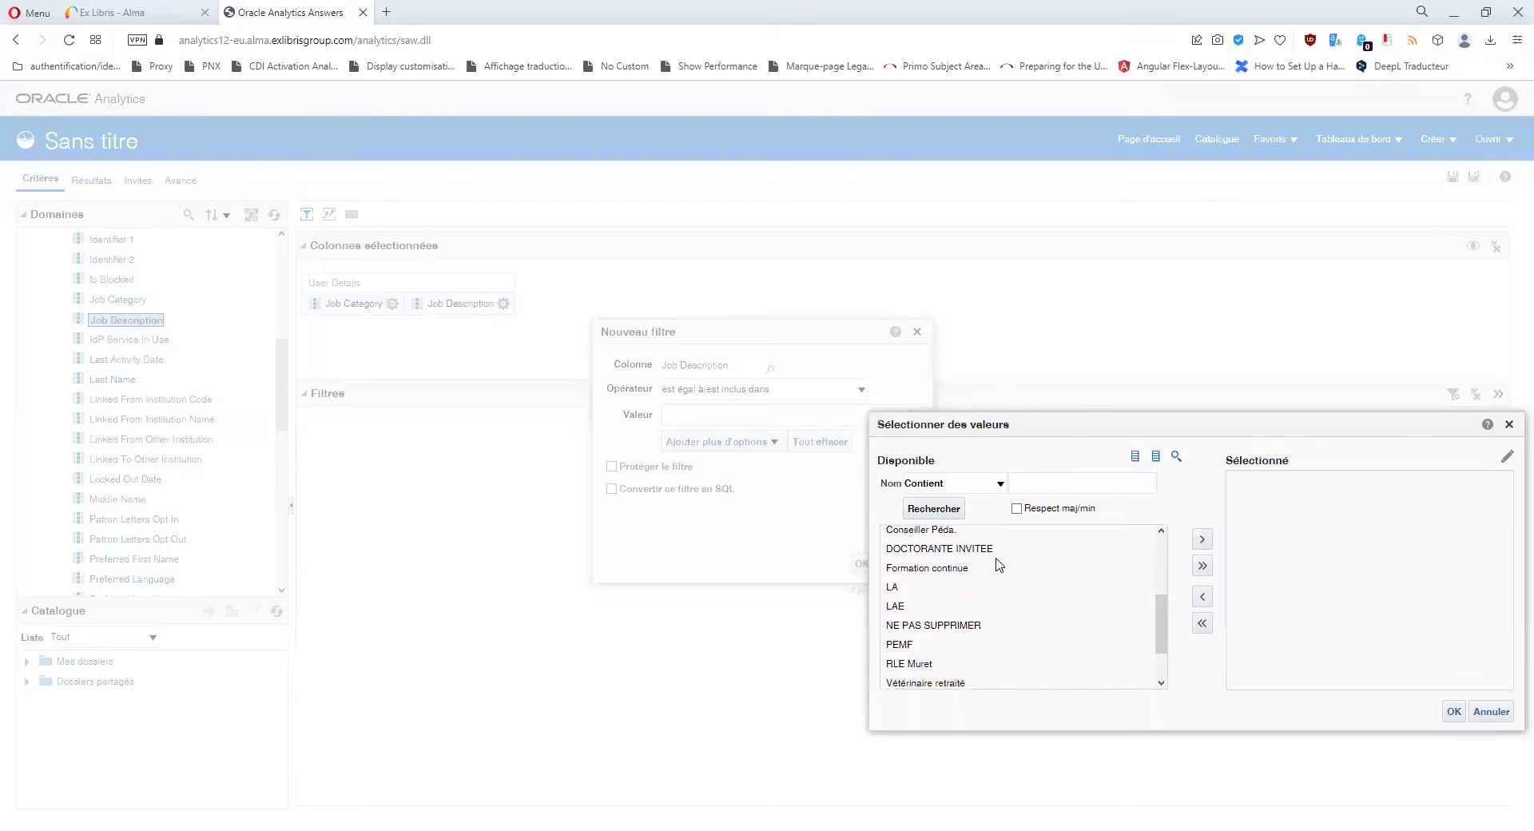
{"action": "scroll", "coordinate": [997, 565], "scroll_direction": "up", "scroll_amount": 5}
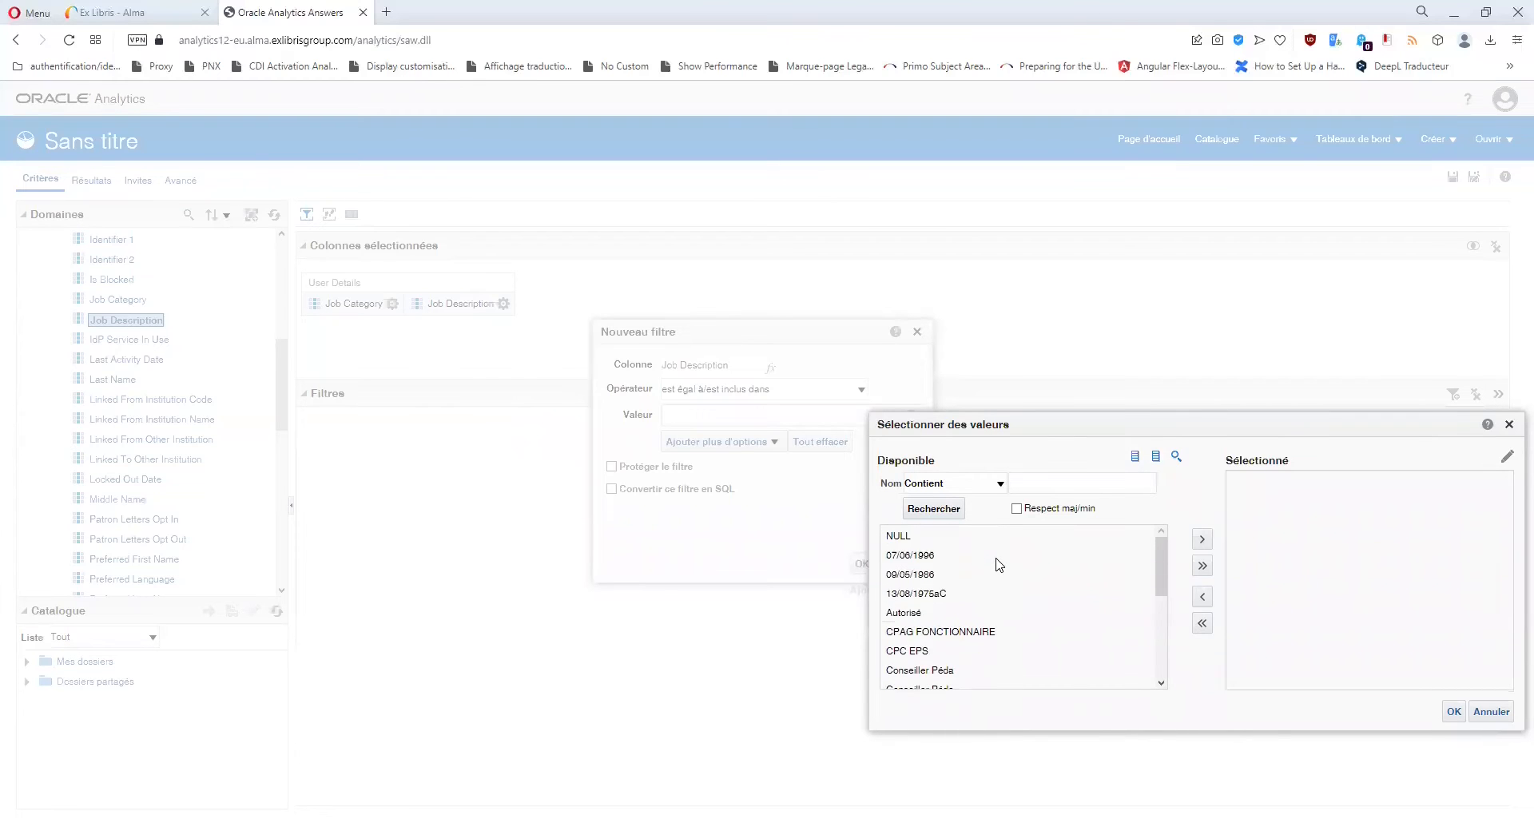
{"action": "scroll", "coordinate": [998, 565], "scroll_direction": "down", "scroll_amount": 5}
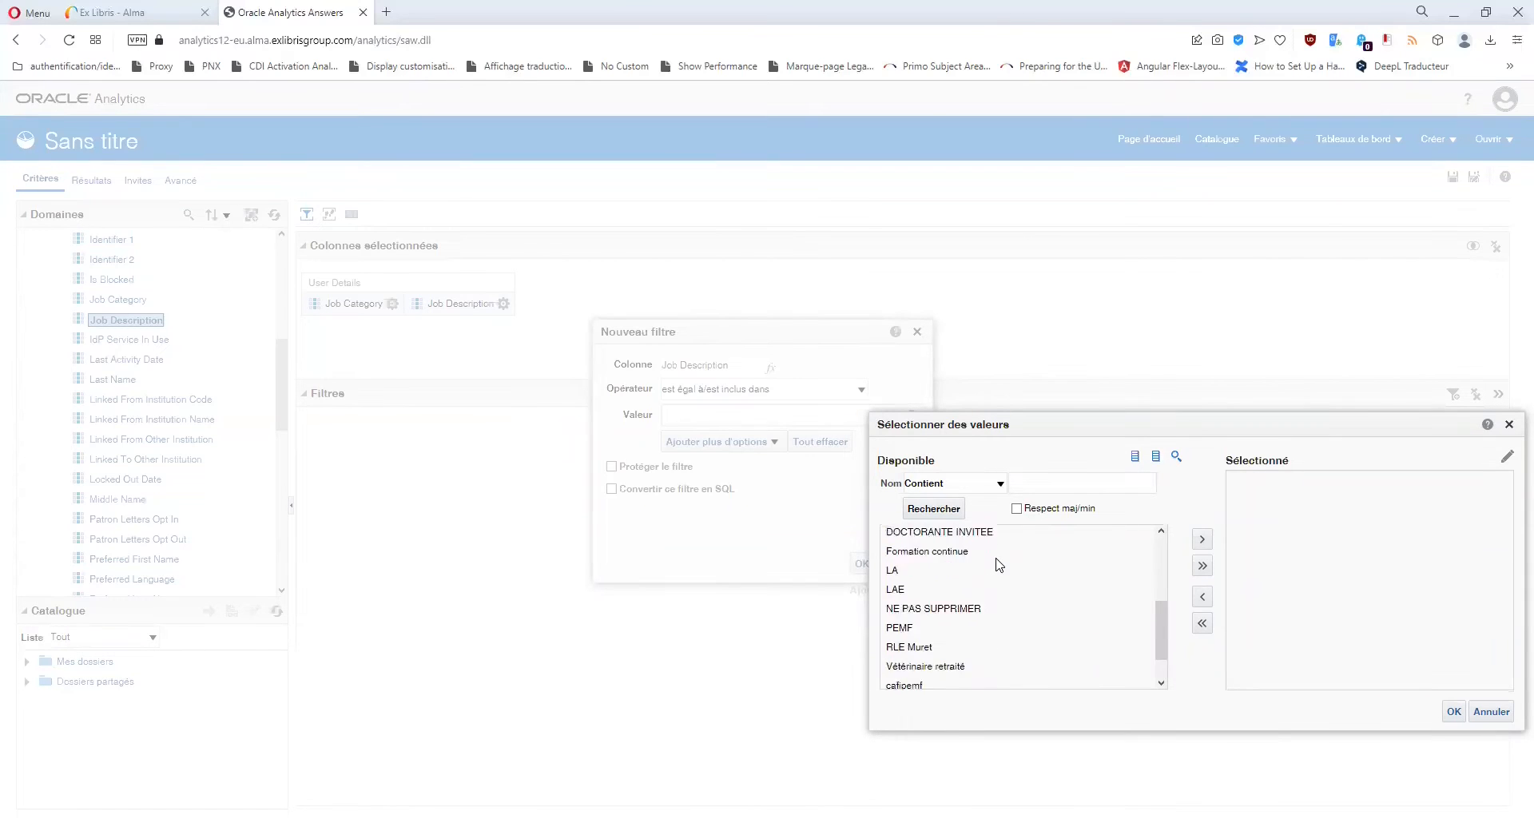
{"action": "scroll", "coordinate": [998, 565], "scroll_direction": "up", "scroll_amount": 5}
{"action": "scroll", "coordinate": [997, 565], "scroll_direction": "down", "scroll_amount": 4}
{"action": "scroll", "coordinate": [998, 565], "scroll_direction": "down", "scroll_amount": 1}
{"action": "scroll", "coordinate": [997, 566], "scroll_direction": "up", "scroll_amount": 5}
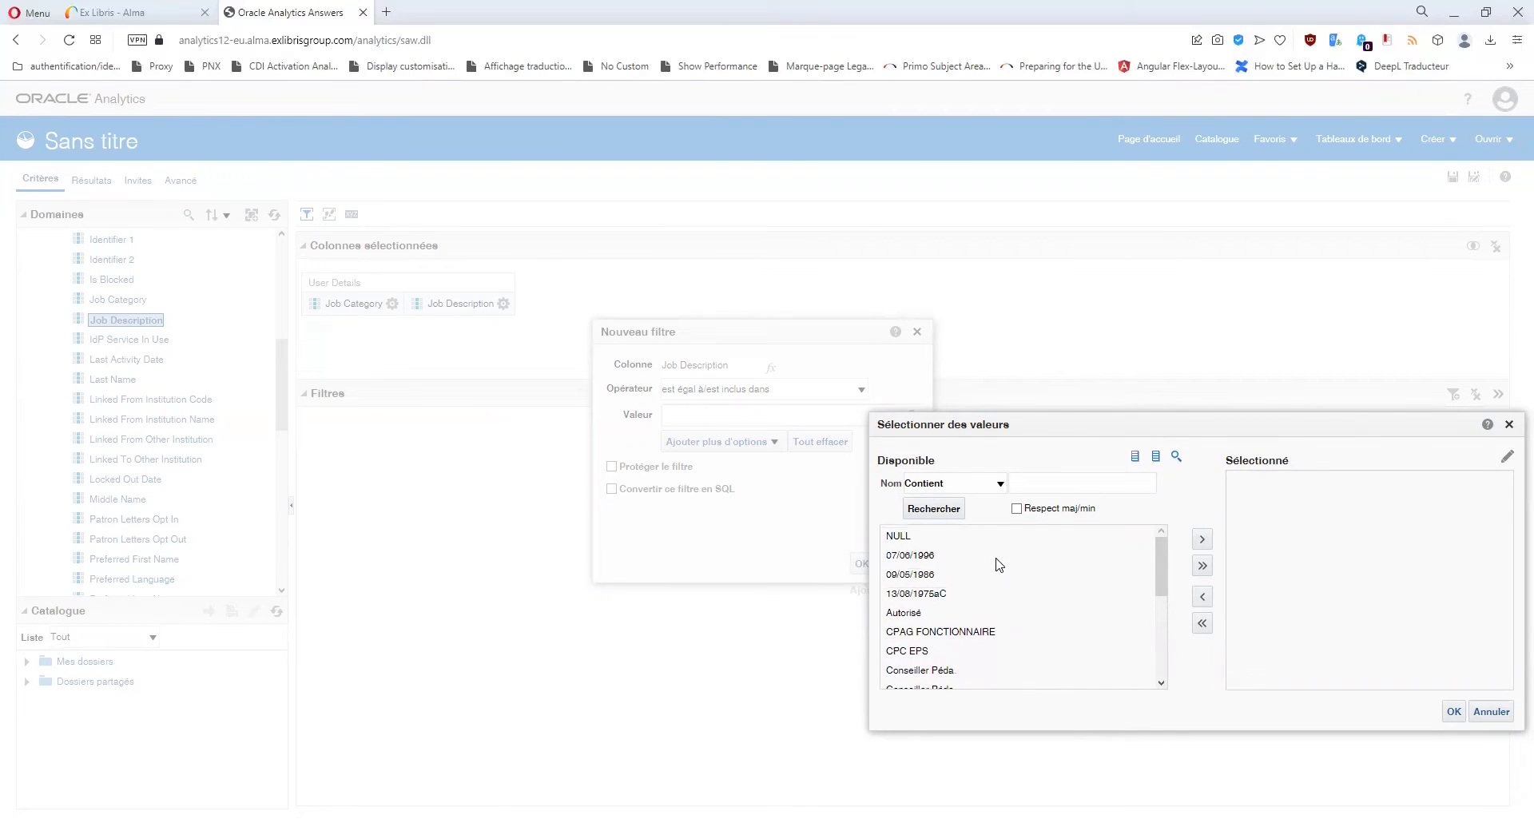
{"action": "scroll", "coordinate": [998, 565], "scroll_direction": "down", "scroll_amount": 6}
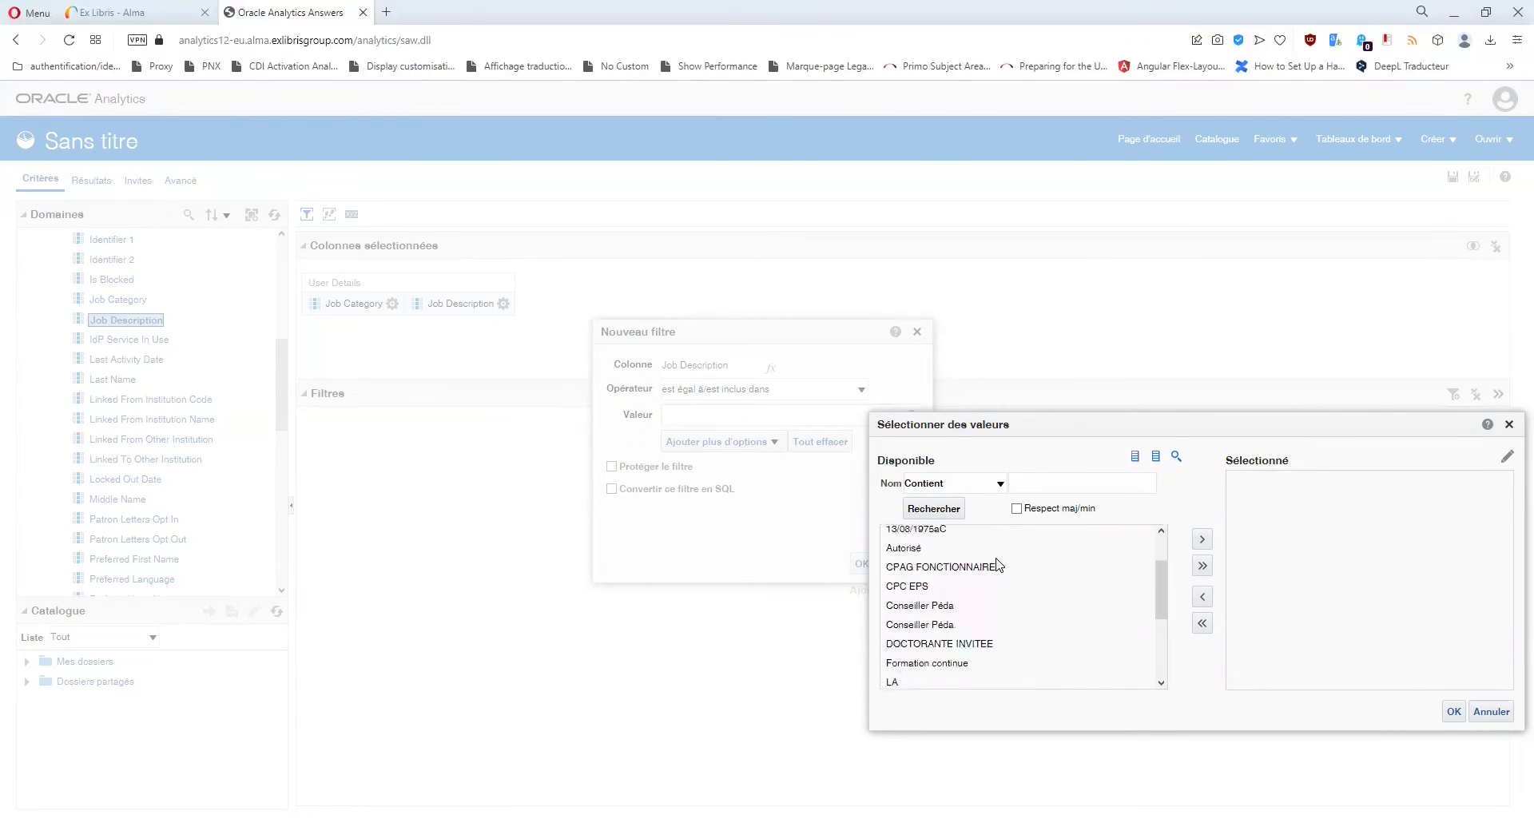
{"action": "left_click", "coordinate": [1509, 424]}
{"action": "left_click", "coordinate": [918, 331]}
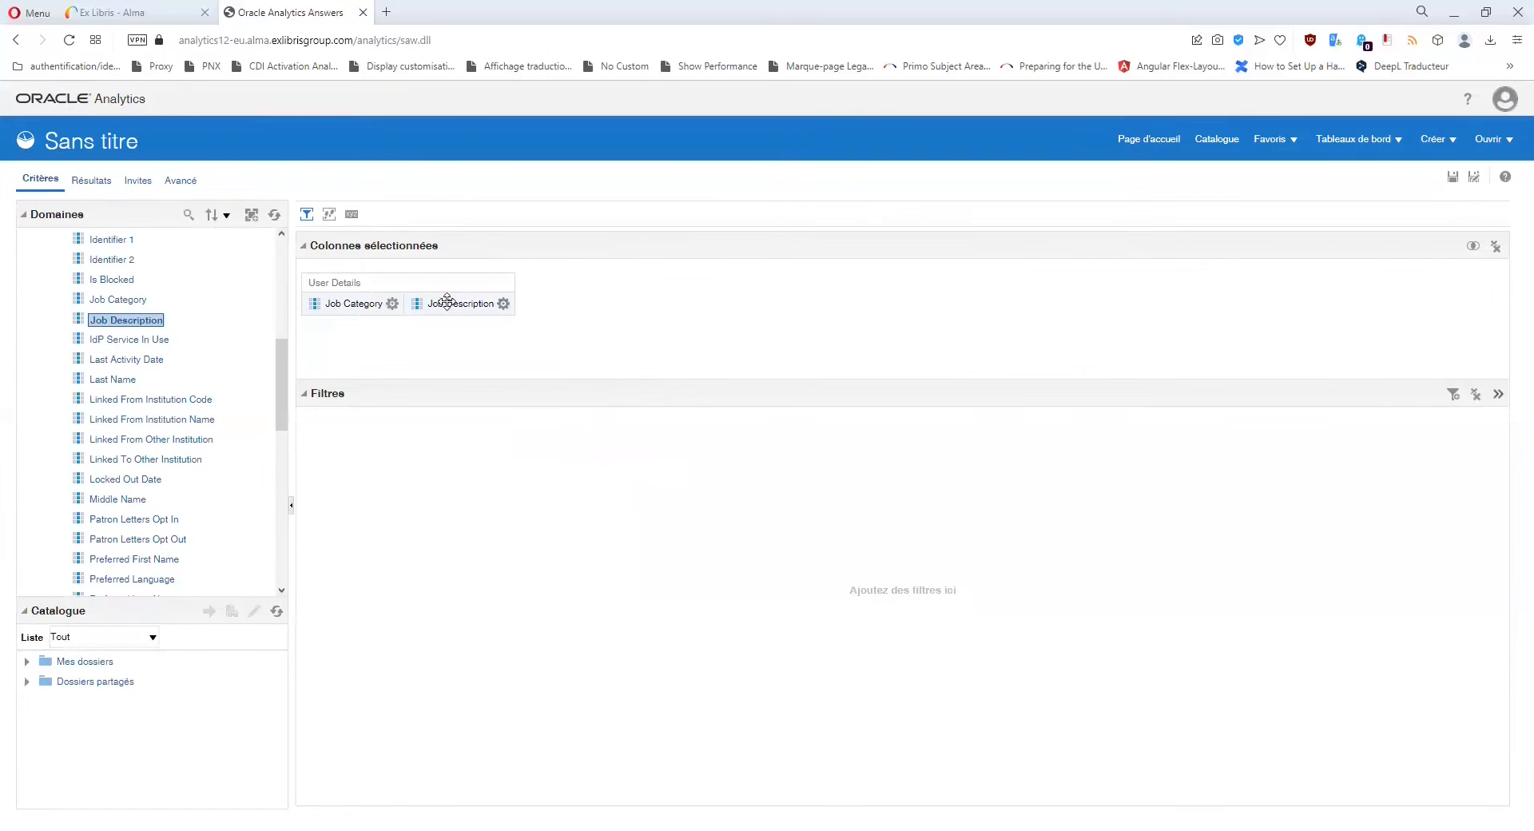
Remove the Job Description and Job Category columns, leaving the analysis empty.
{"action": "left_click", "coordinate": [504, 304]}
{"action": "left_click", "coordinate": [551, 419]}
{"action": "left_click", "coordinate": [393, 304]}
{"action": "left_click", "coordinate": [432, 420]}
{"action": "scroll", "coordinate": [242, 401], "scroll_direction": "up", "scroll_amount": 1}
{"action": "scroll", "coordinate": [190, 421], "scroll_direction": "down", "scroll_amount": 2}
{"action": "scroll", "coordinate": [190, 422], "scroll_direction": "down", "scroll_amount": 2}
{"action": "scroll", "coordinate": [201, 417], "scroll_direction": "down", "scroll_amount": 2}
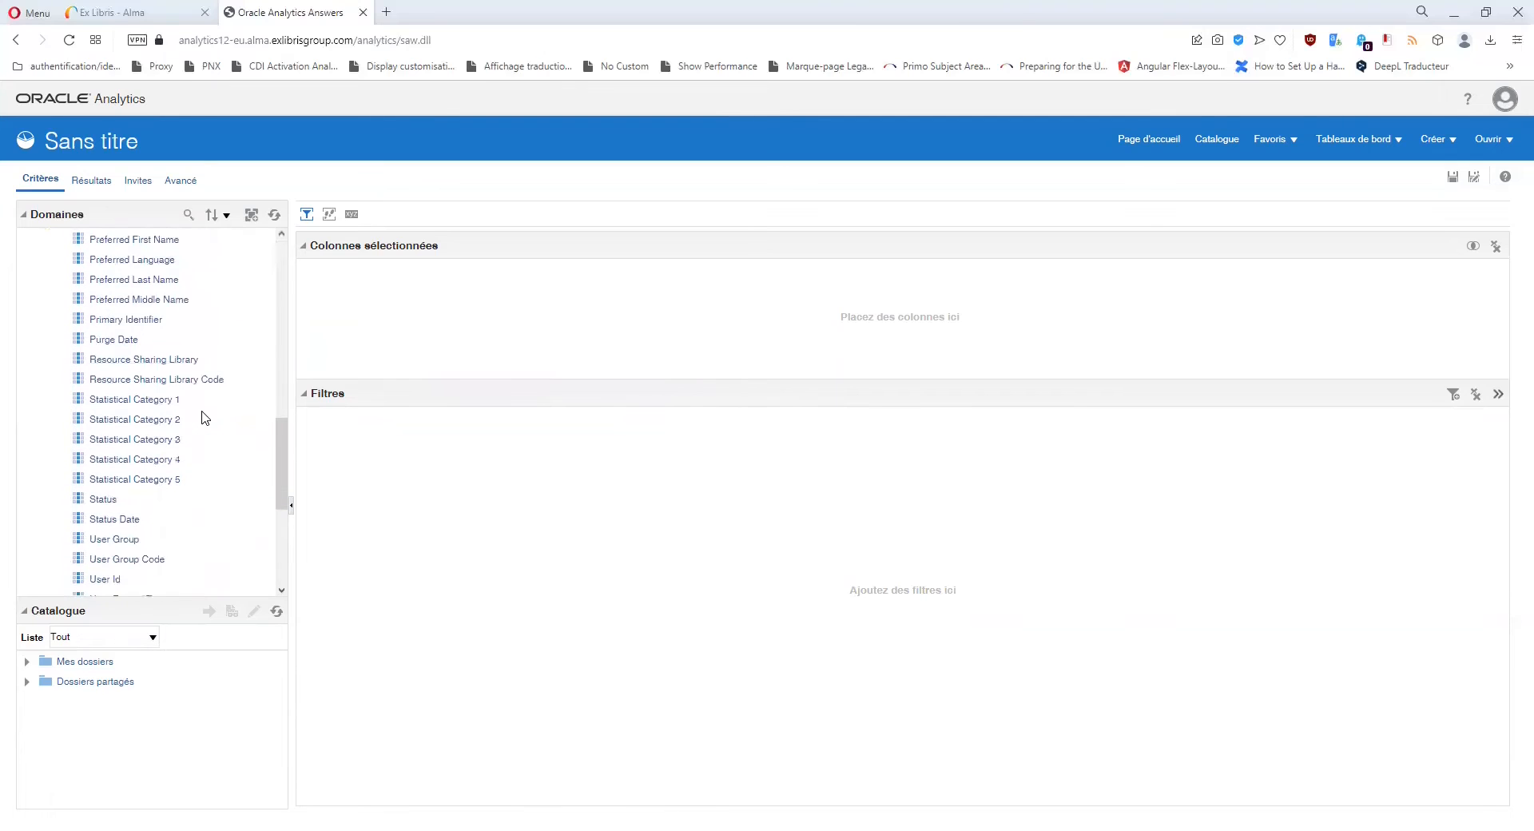
{"action": "scroll", "coordinate": [201, 417], "scroll_direction": "down", "scroll_amount": 1}
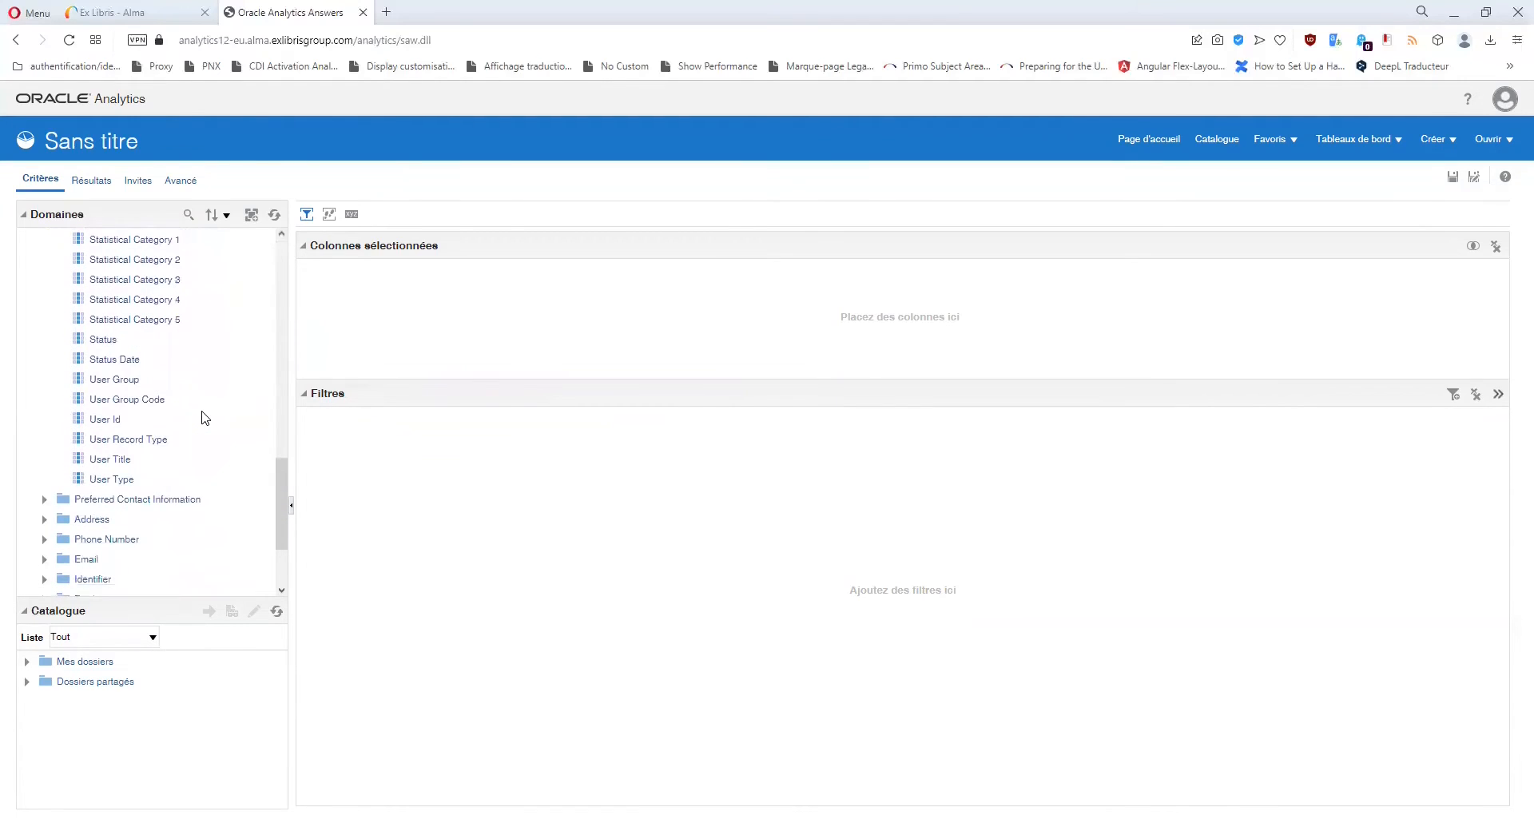
{"action": "scroll", "coordinate": [202, 417], "scroll_direction": "up", "scroll_amount": 3}
{"action": "scroll", "coordinate": [202, 417], "scroll_direction": "up", "scroll_amount": 2}
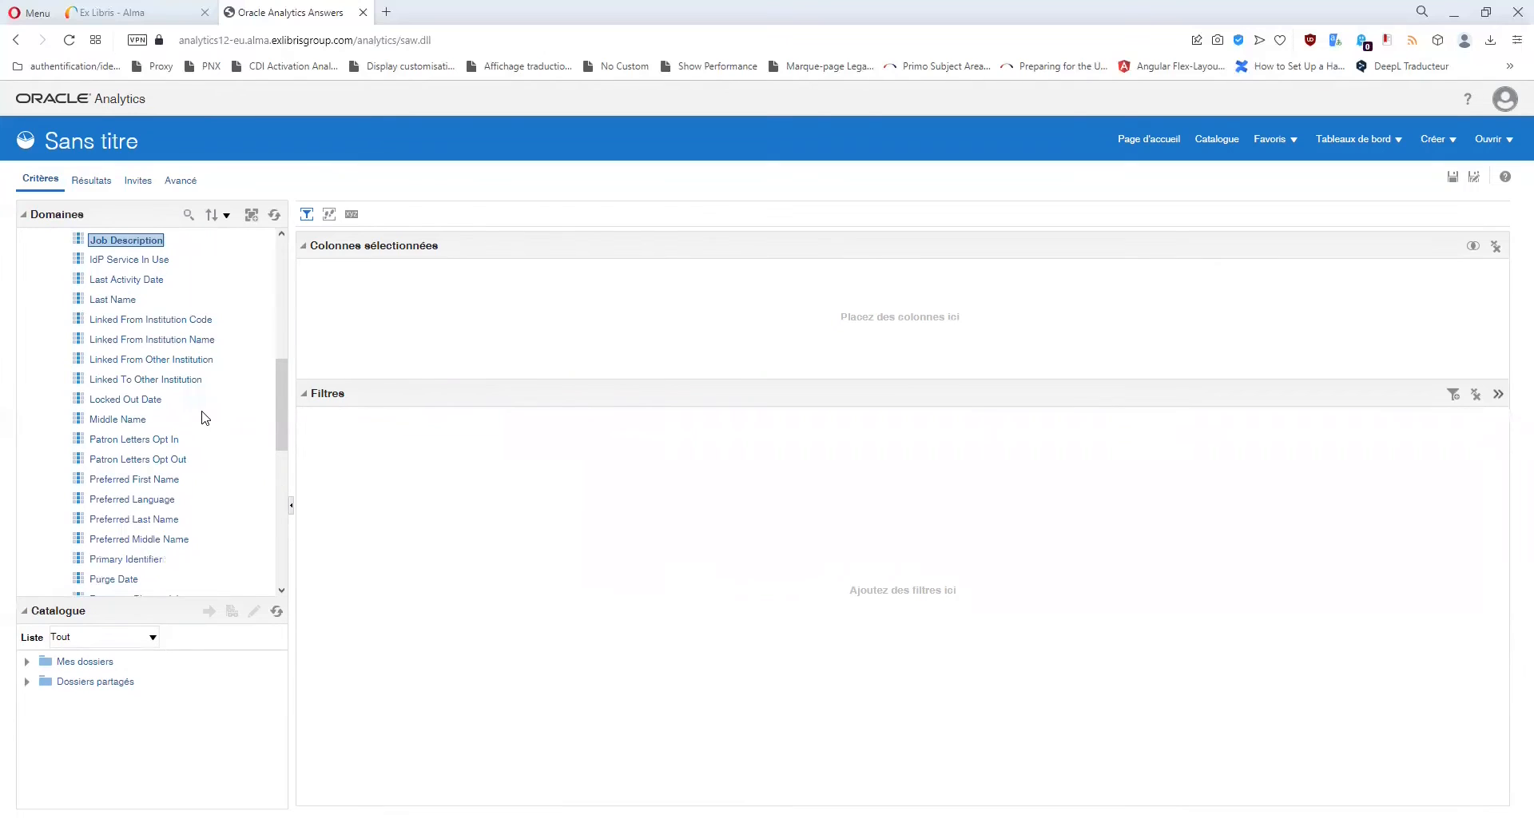
{"action": "scroll", "coordinate": [201, 417], "scroll_direction": "up", "scroll_amount": 2}
{"action": "scroll", "coordinate": [201, 417], "scroll_direction": "up", "scroll_amount": 1}
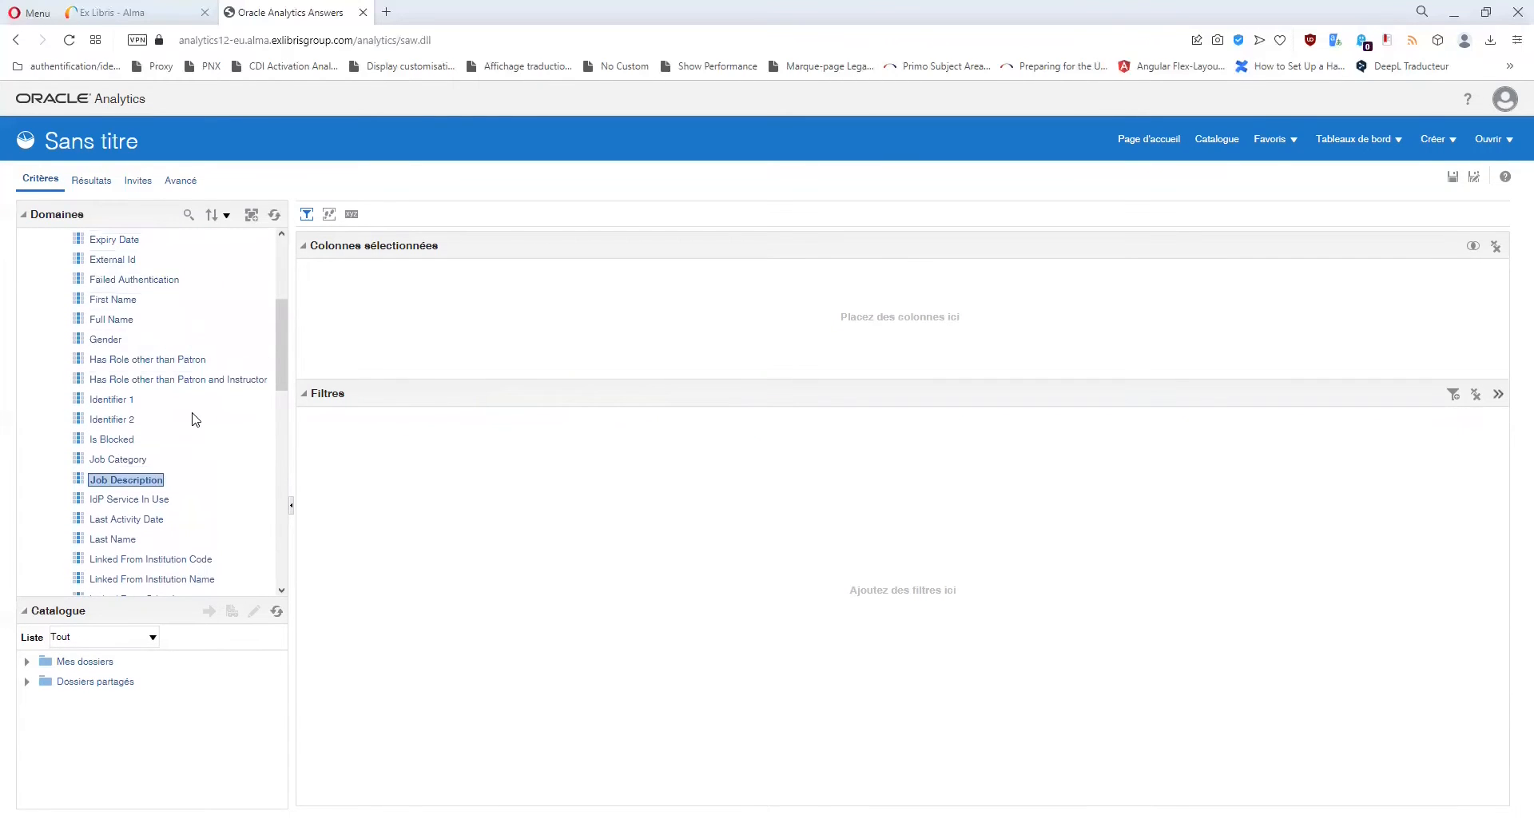
{"action": "scroll", "coordinate": [195, 417], "scroll_direction": "up", "scroll_amount": 5}
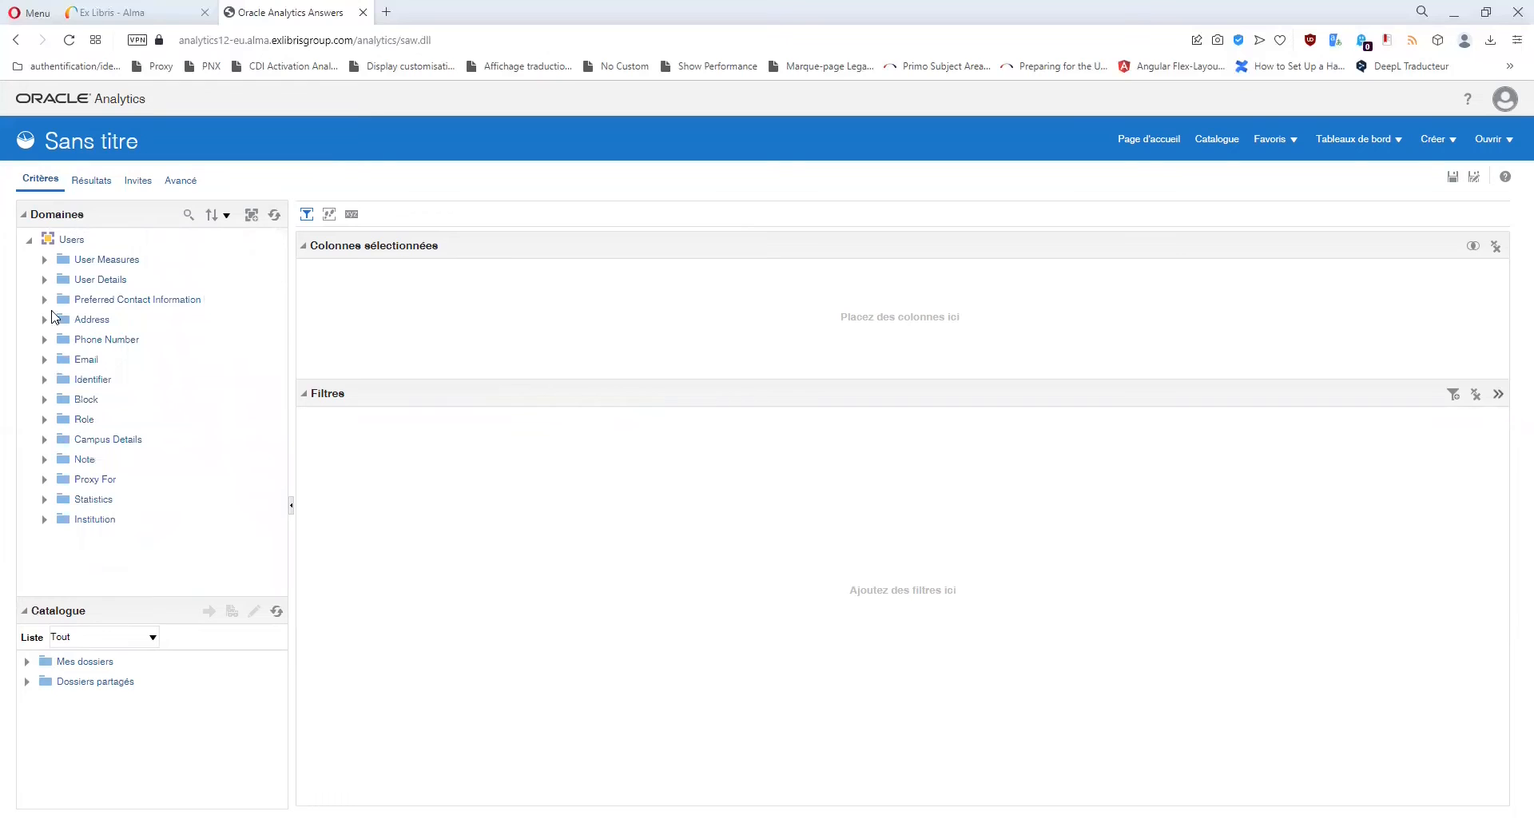
Inspect Preferred Contact Information's Line1–Line5, Preferred SMS, Email and Phone Number columns, then collapse it.
{"action": "left_click", "coordinate": [44, 301]}
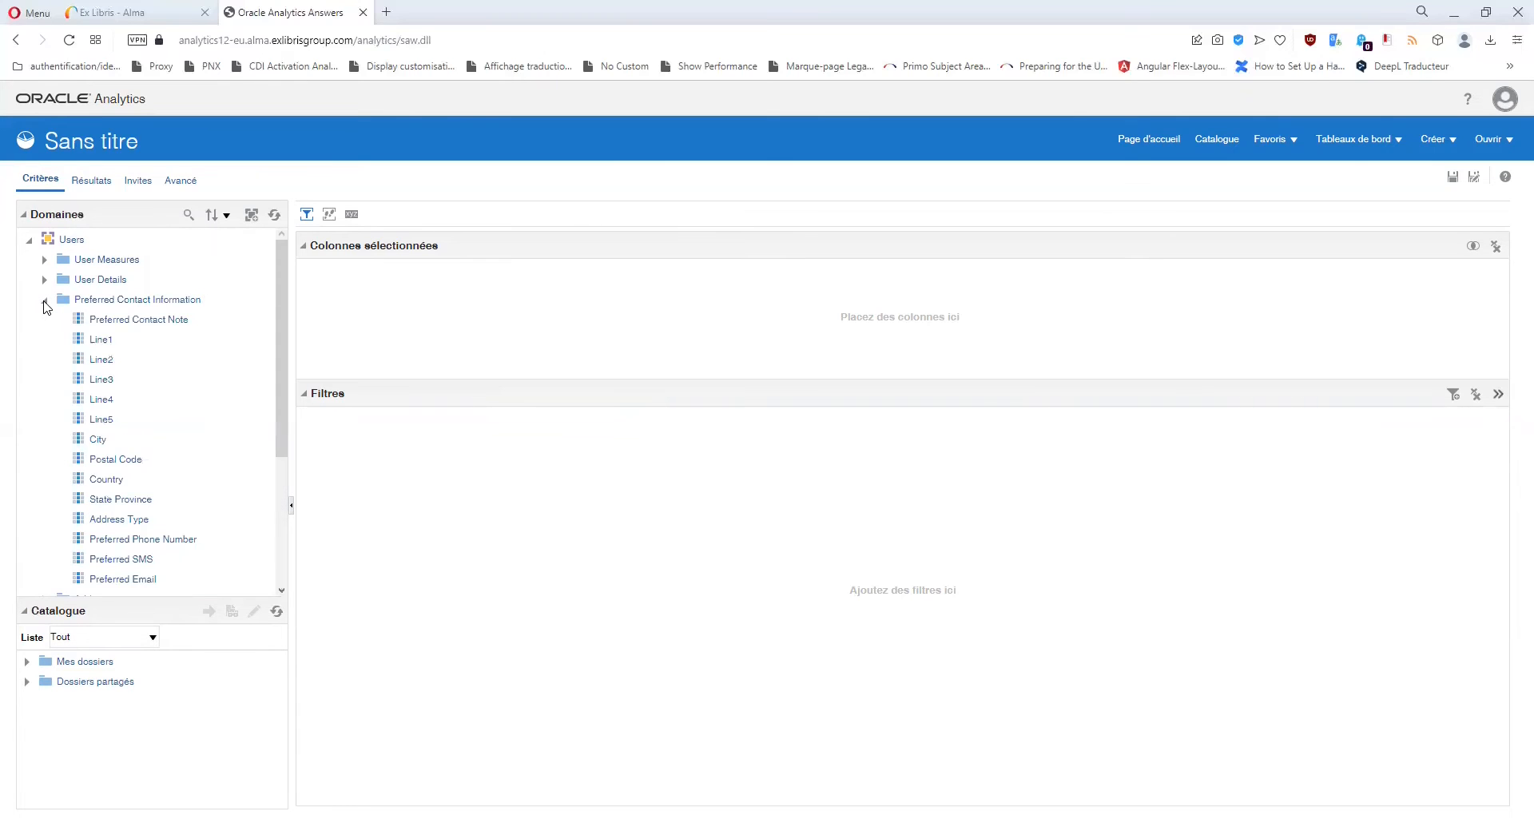
{"action": "scroll", "coordinate": [178, 377], "scroll_direction": "down", "scroll_amount": 4}
{"action": "scroll", "coordinate": [182, 380], "scroll_direction": "up", "scroll_amount": 3}
{"action": "scroll", "coordinate": [69, 349], "scroll_direction": "down", "scroll_amount": 4}
{"action": "scroll", "coordinate": [96, 343], "scroll_direction": "up", "scroll_amount": 5}
{"action": "left_click", "coordinate": [105, 339]}
{"action": "left_click", "coordinate": [109, 361]}
{"action": "left_click", "coordinate": [107, 382]}
{"action": "left_click", "coordinate": [108, 401]}
{"action": "left_click", "coordinate": [108, 421]}
{"action": "scroll", "coordinate": [128, 421], "scroll_direction": "down", "scroll_amount": 2}
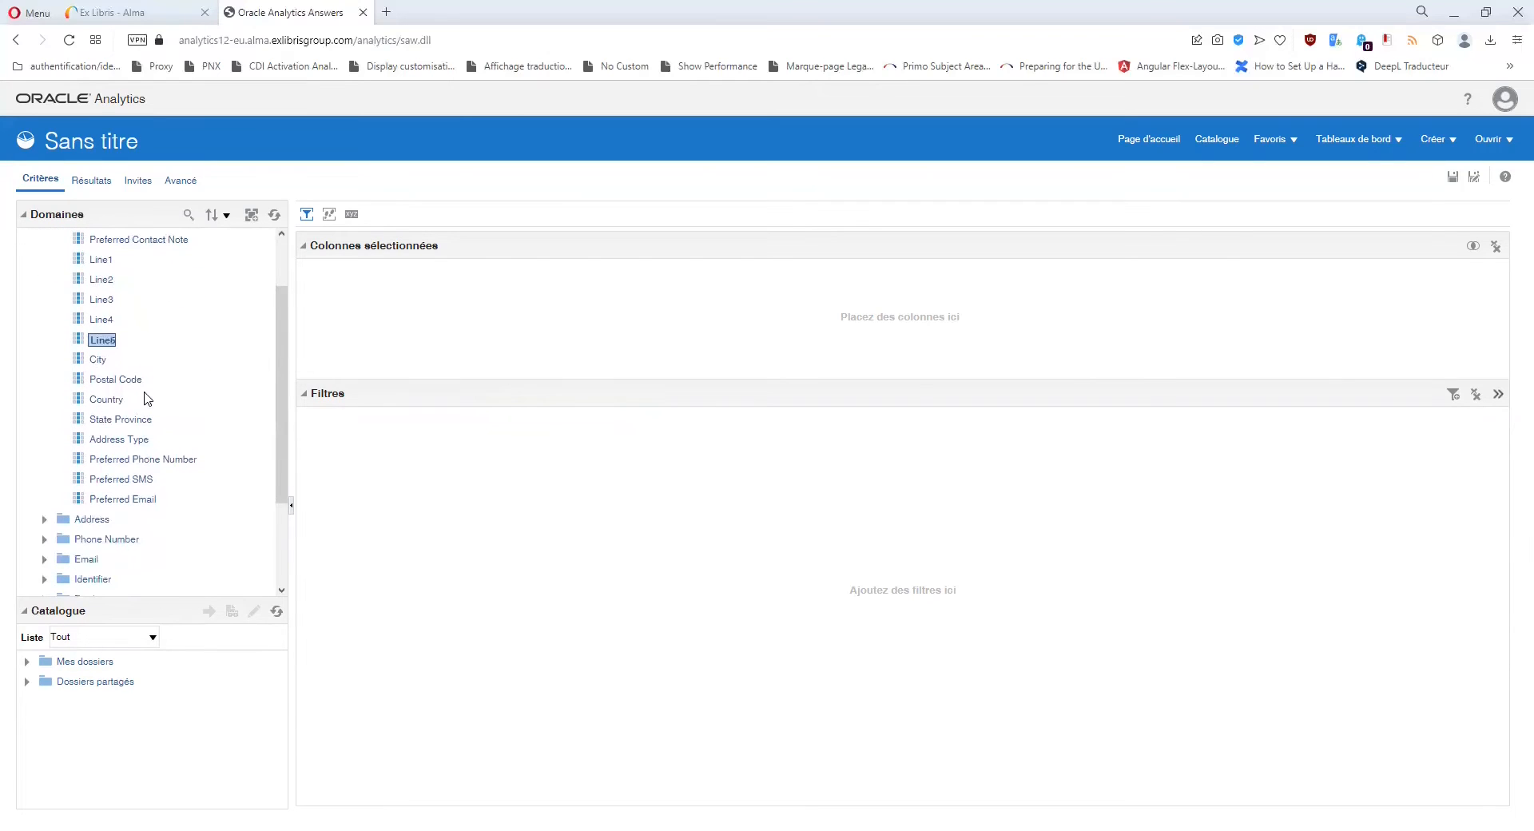
{"action": "left_click", "coordinate": [126, 484]}
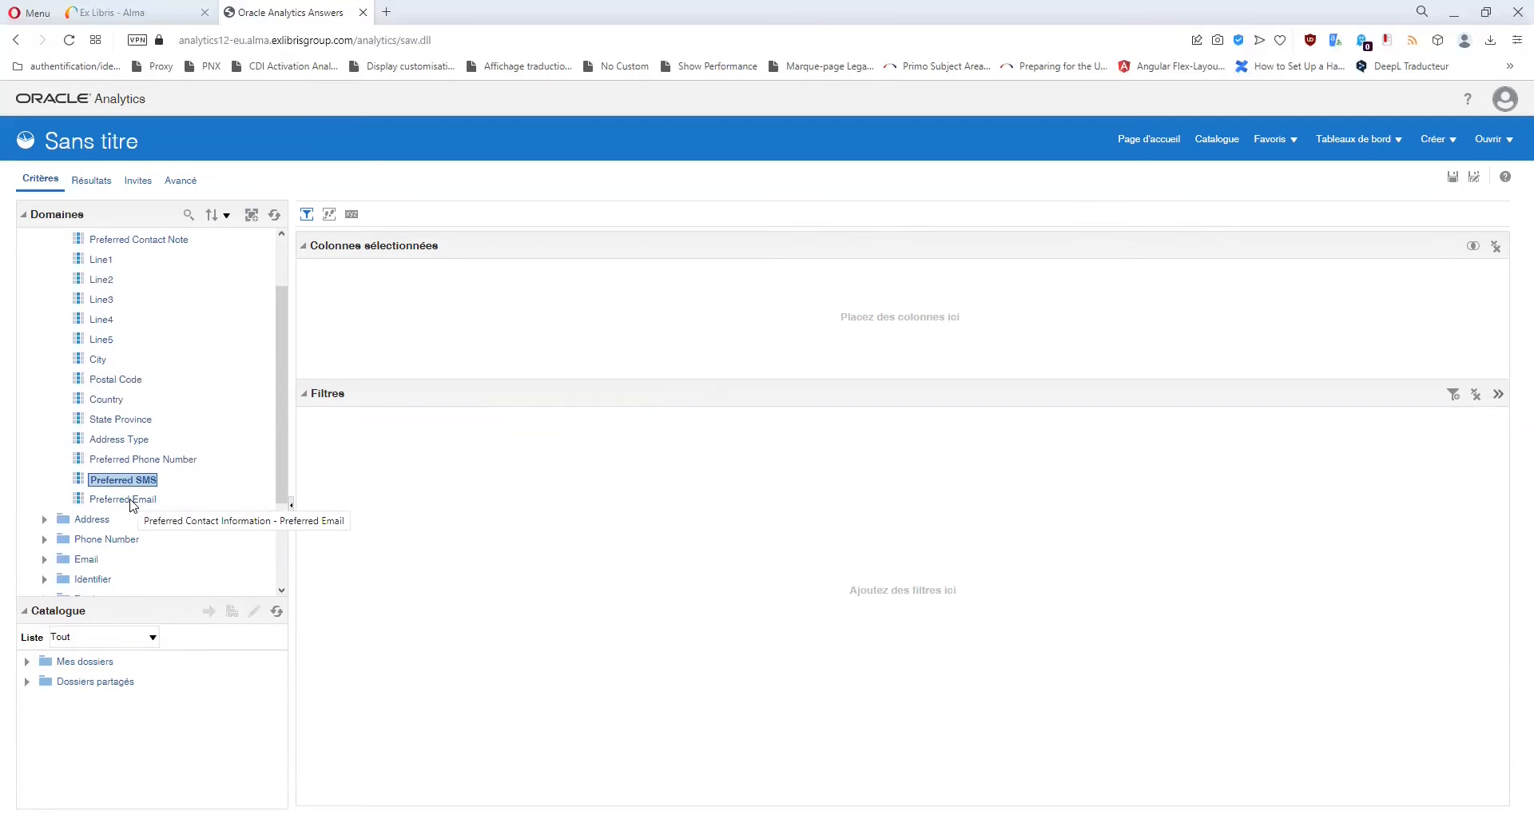
{"action": "left_click", "coordinate": [130, 500]}
{"action": "left_click", "coordinate": [152, 461]}
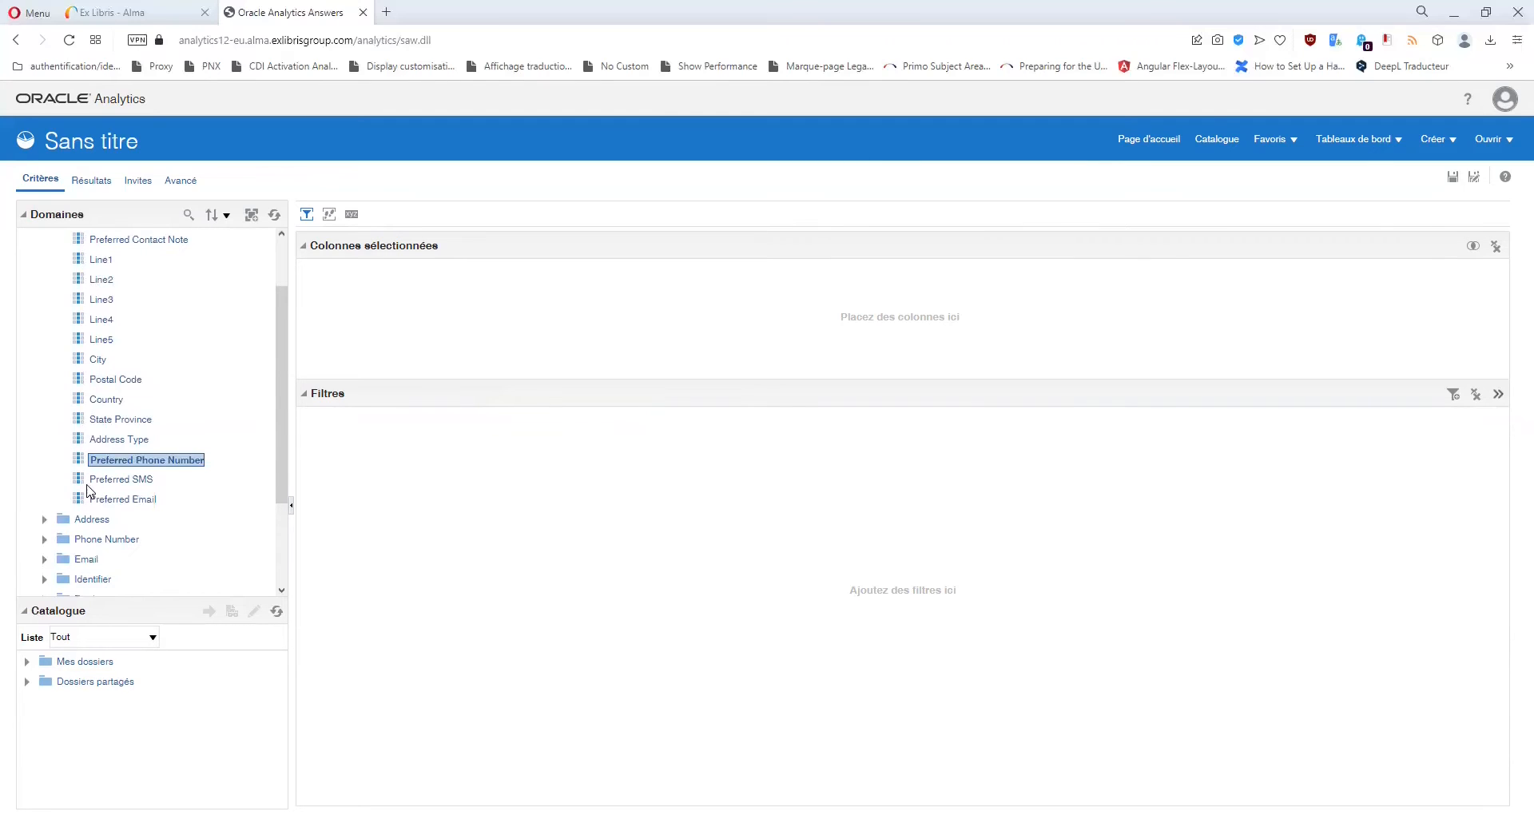
{"action": "scroll", "coordinate": [72, 400], "scroll_direction": "up", "scroll_amount": 2}
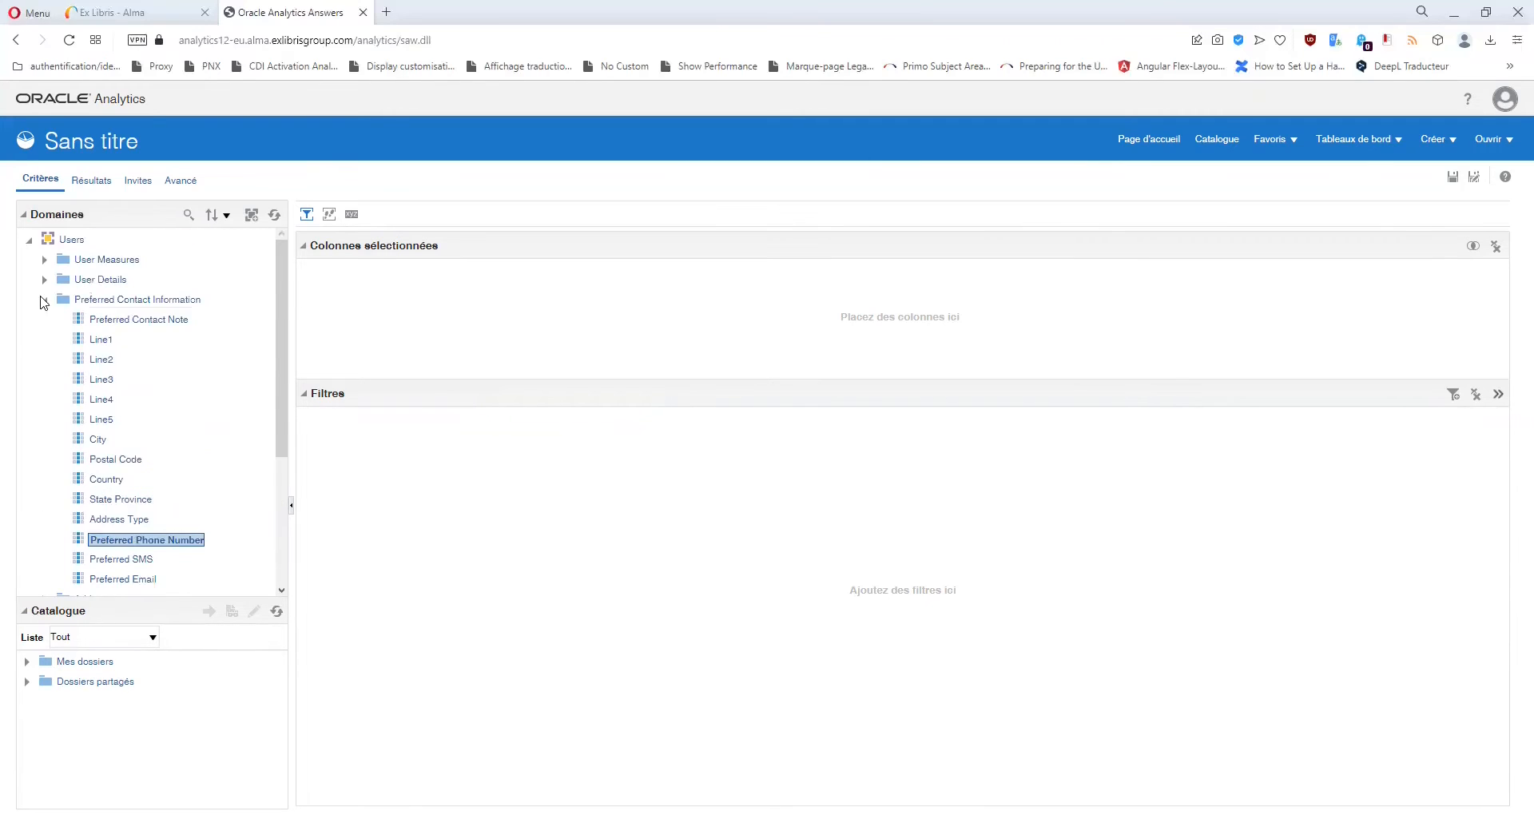
{"action": "left_click", "coordinate": [44, 299]}
Expand and collapse the Address, Phone Number and Email folders, then expand Identifier.
{"action": "left_click", "coordinate": [45, 321]}
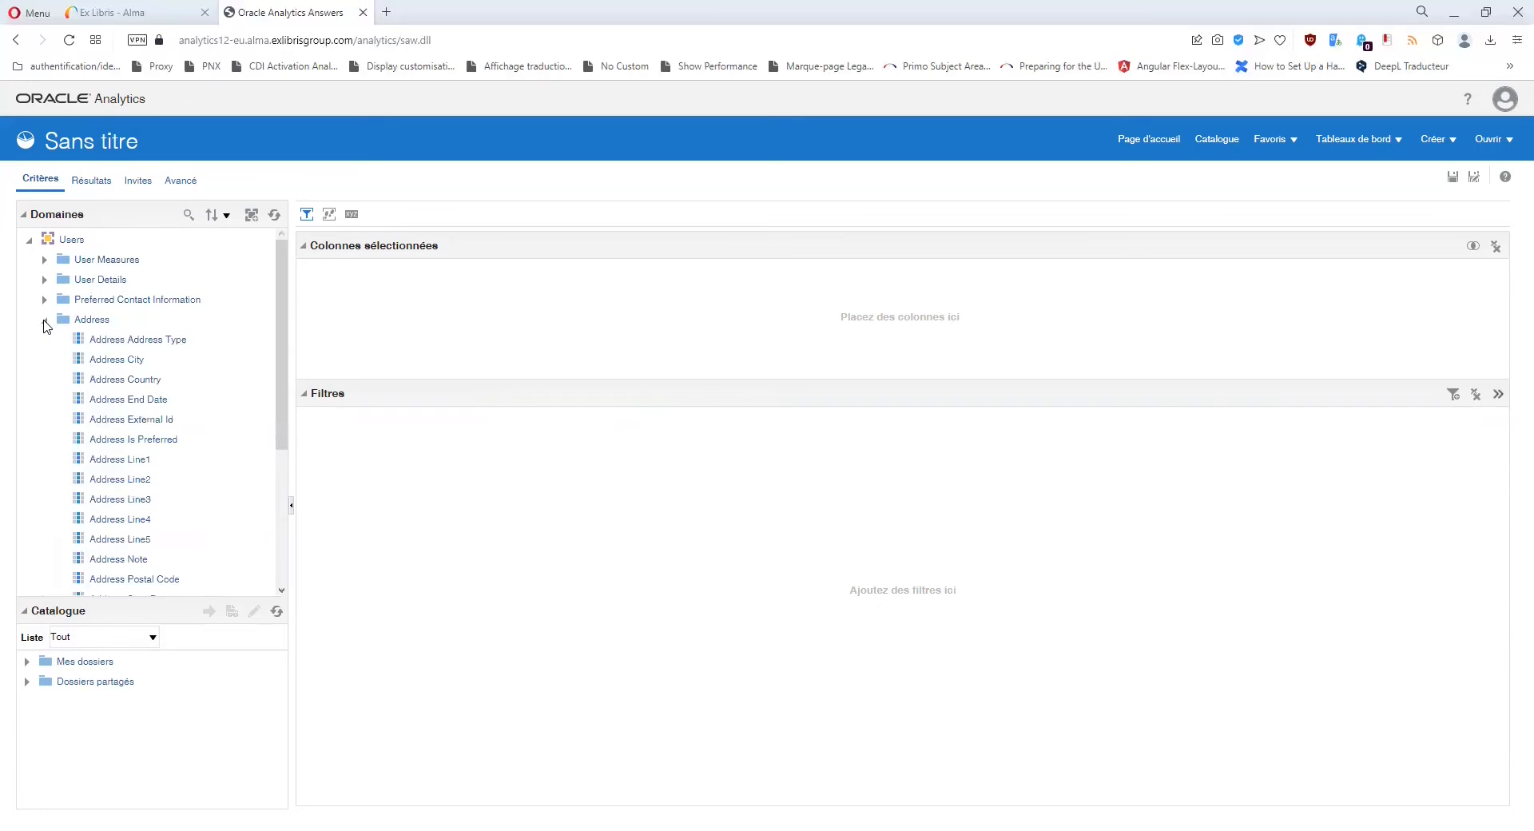
{"action": "scroll", "coordinate": [172, 382], "scroll_direction": "down", "scroll_amount": 3}
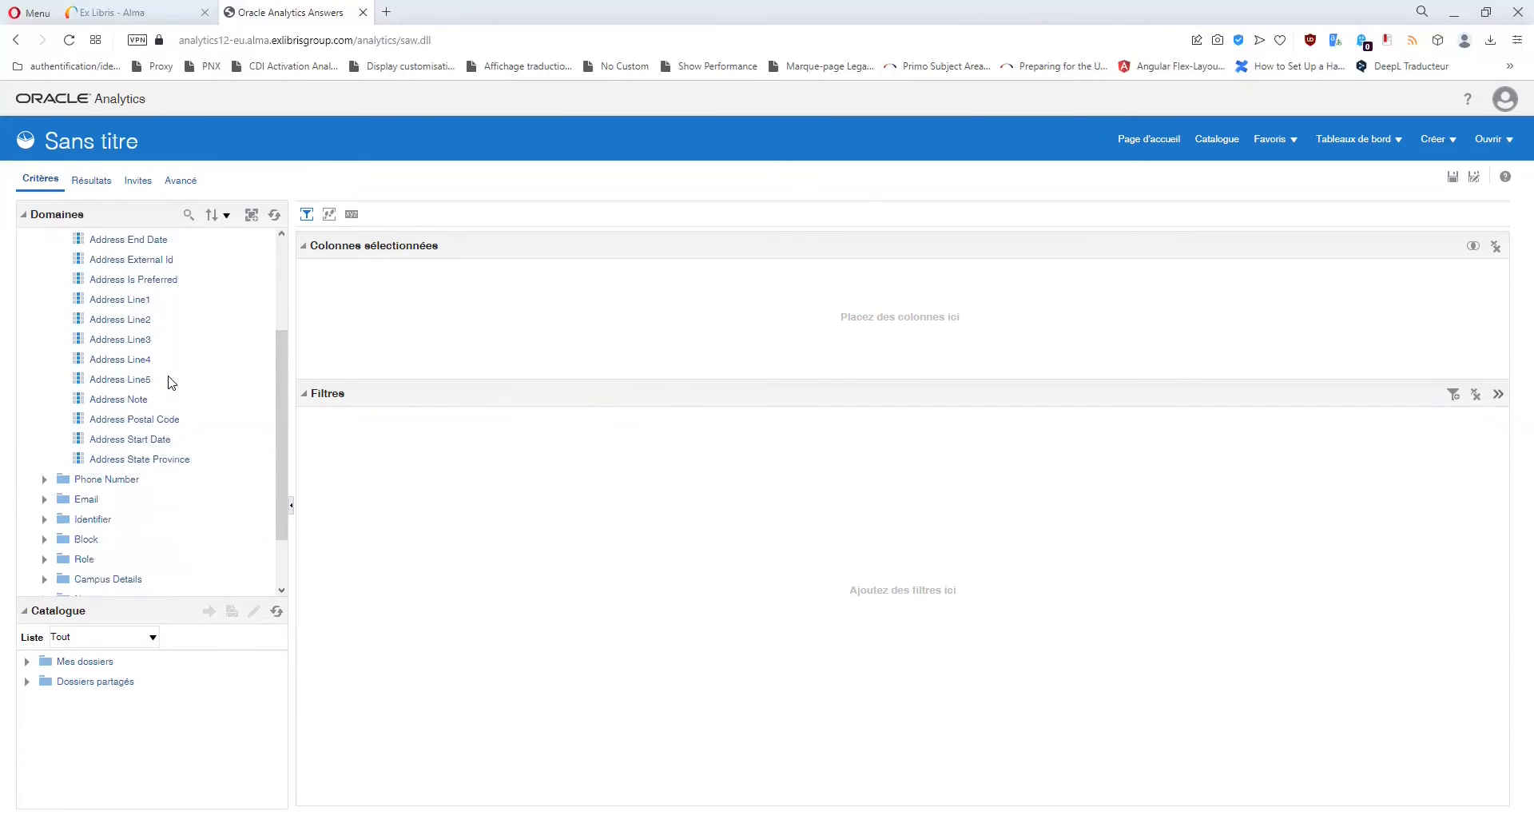
{"action": "scroll", "coordinate": [172, 382], "scroll_direction": "up", "scroll_amount": 3}
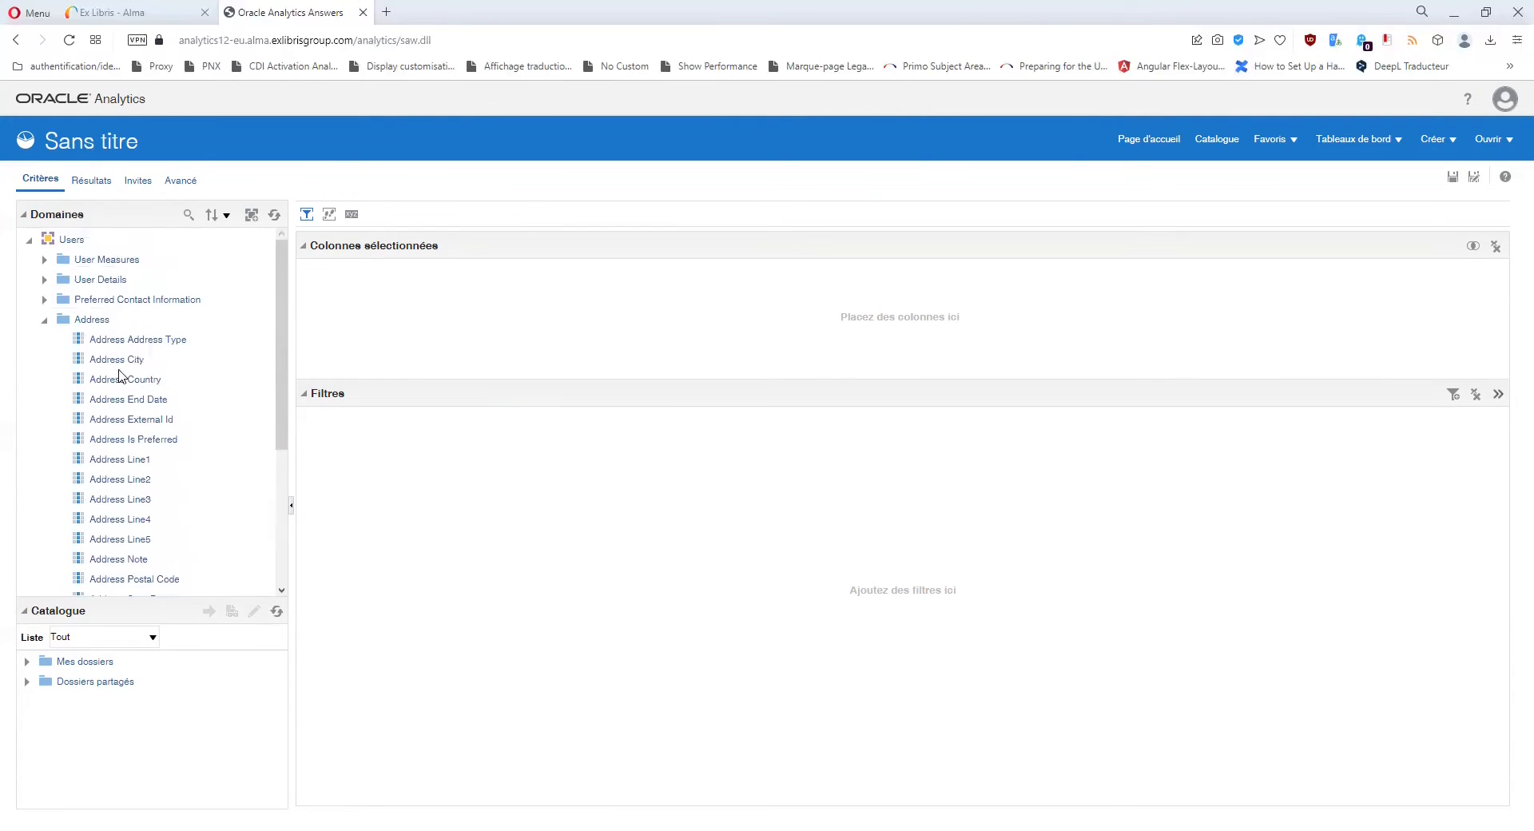
{"action": "scroll", "coordinate": [192, 480], "scroll_direction": "down", "scroll_amount": 3}
{"action": "scroll", "coordinate": [120, 415], "scroll_direction": "up", "scroll_amount": 3}
{"action": "left_click", "coordinate": [45, 319]}
{"action": "left_click", "coordinate": [46, 340]}
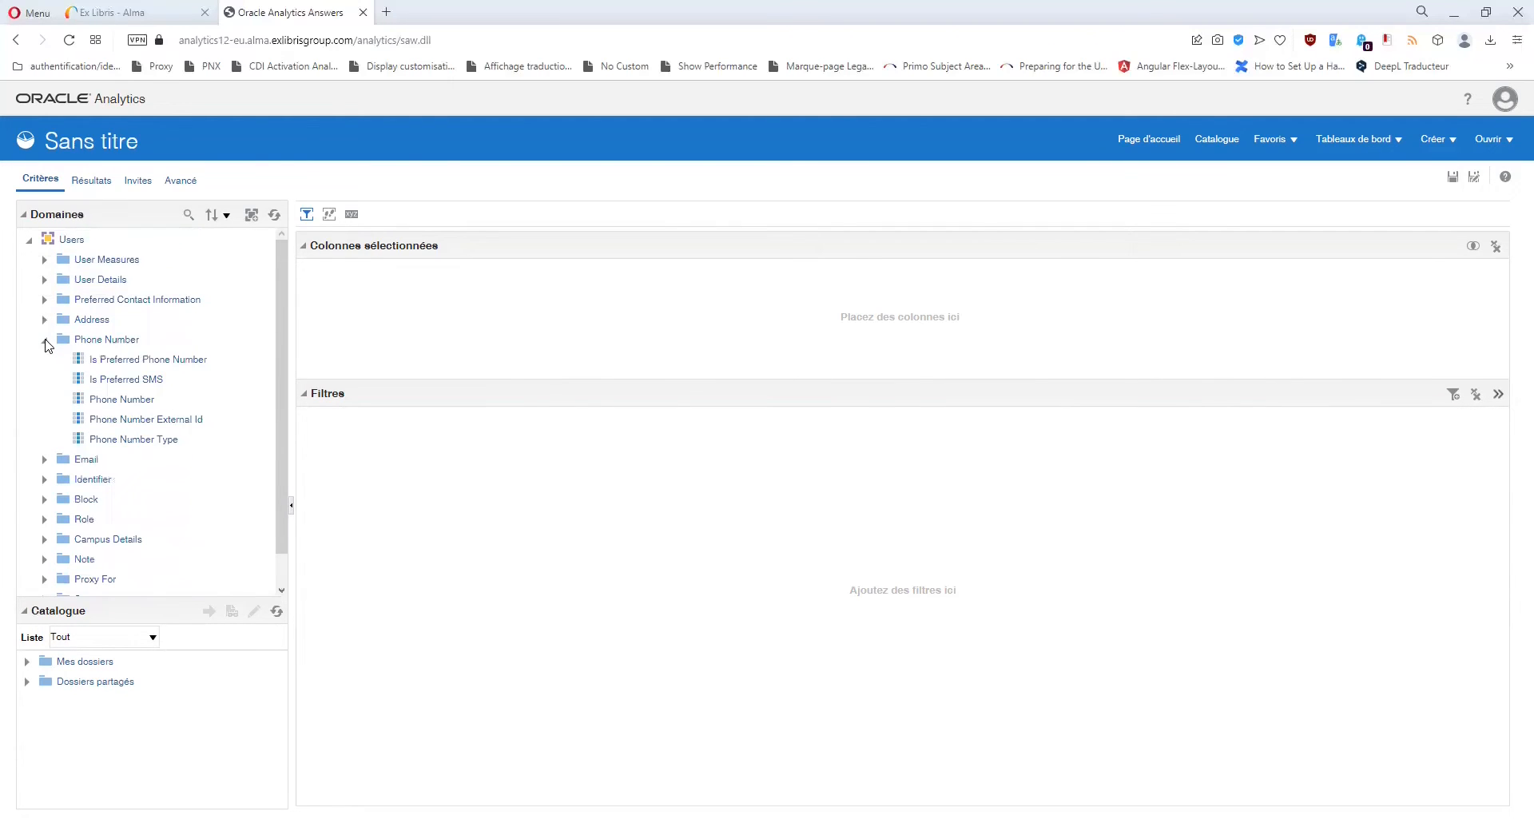
{"action": "left_click", "coordinate": [45, 339]}
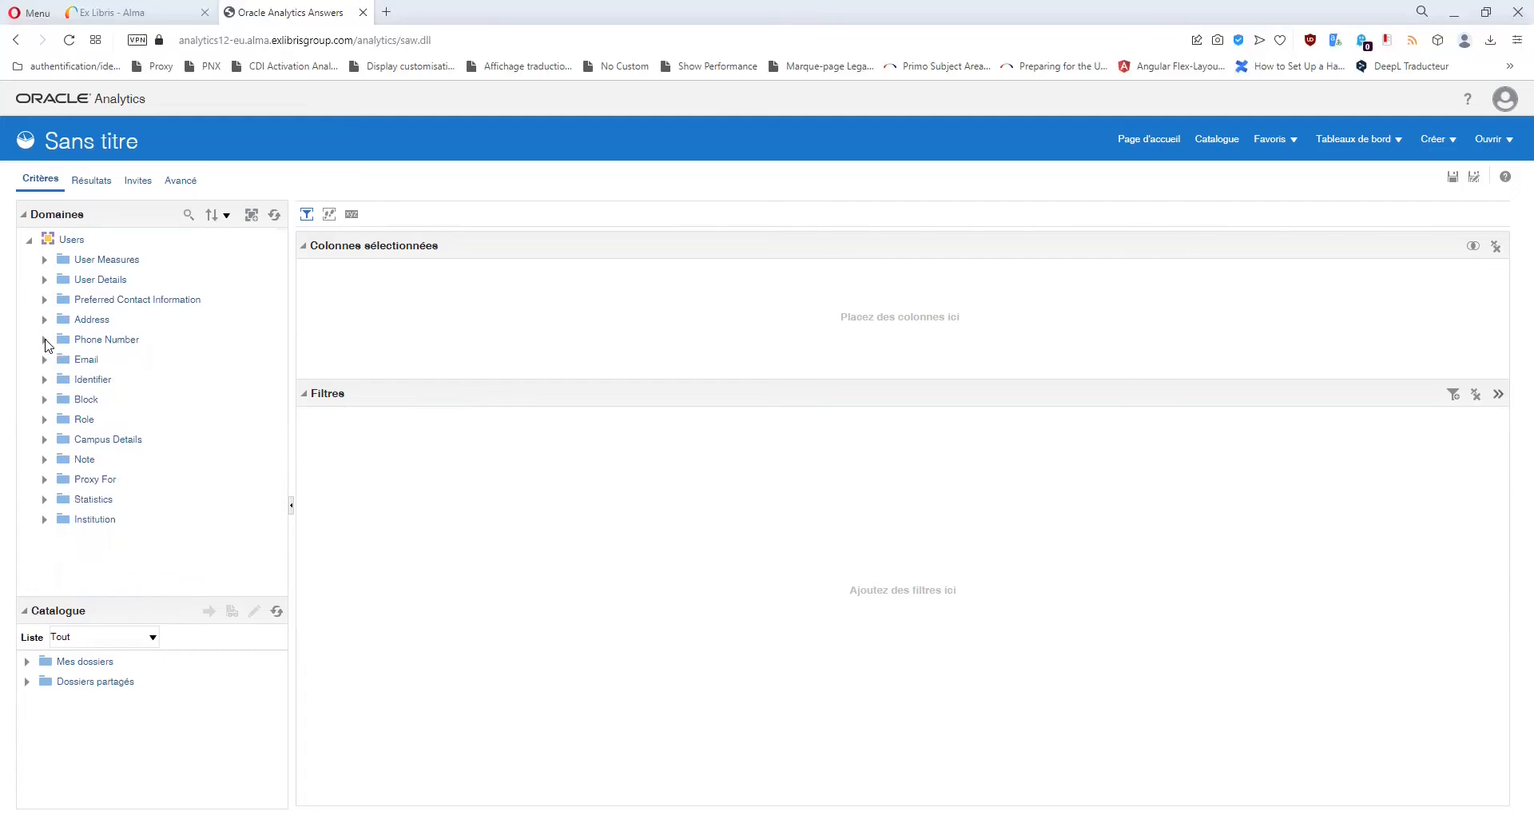
{"action": "left_click", "coordinate": [46, 360]}
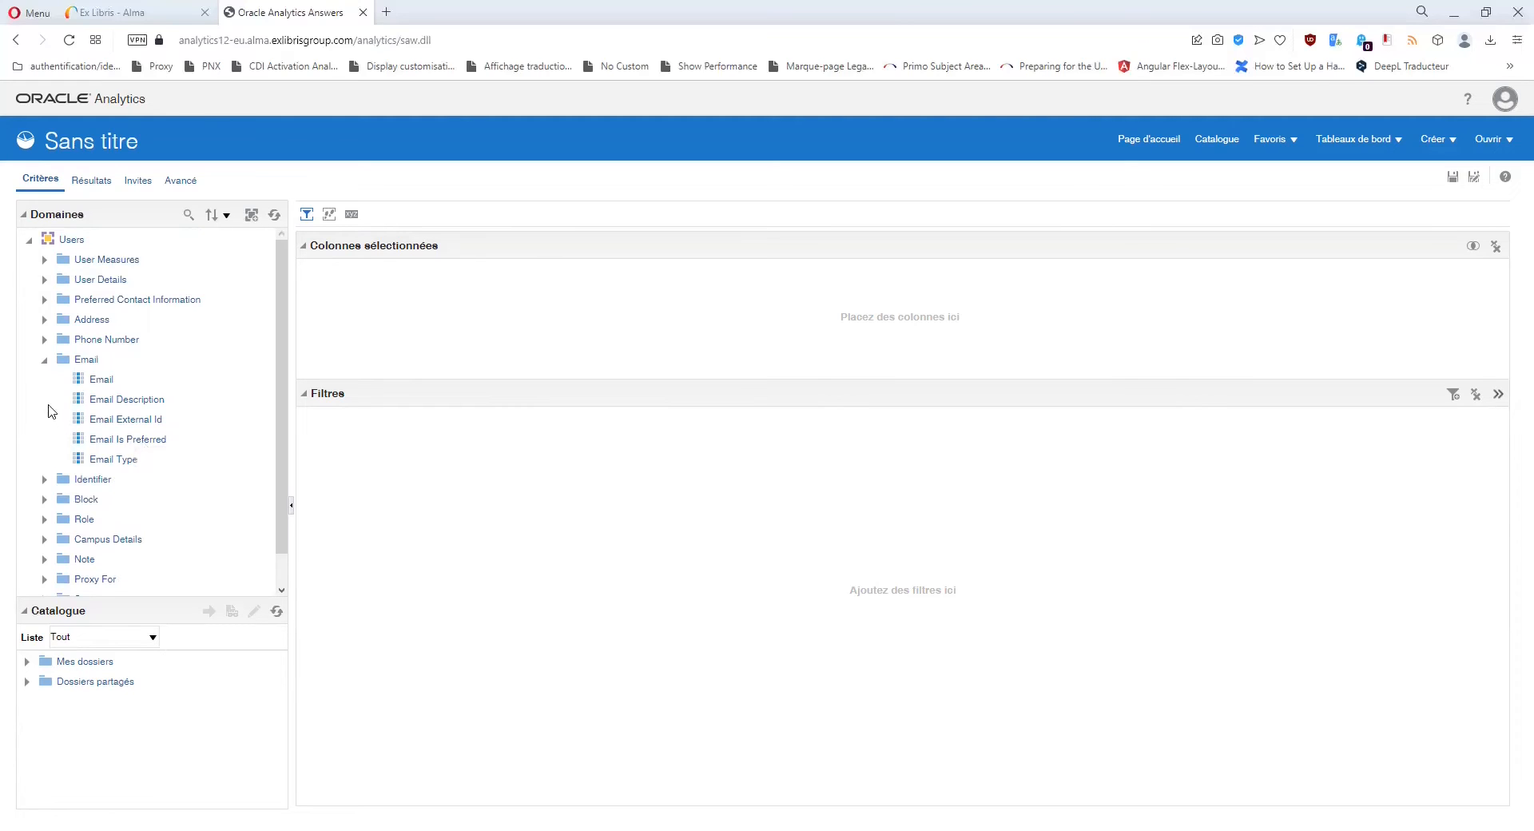
{"action": "left_click", "coordinate": [44, 361]}
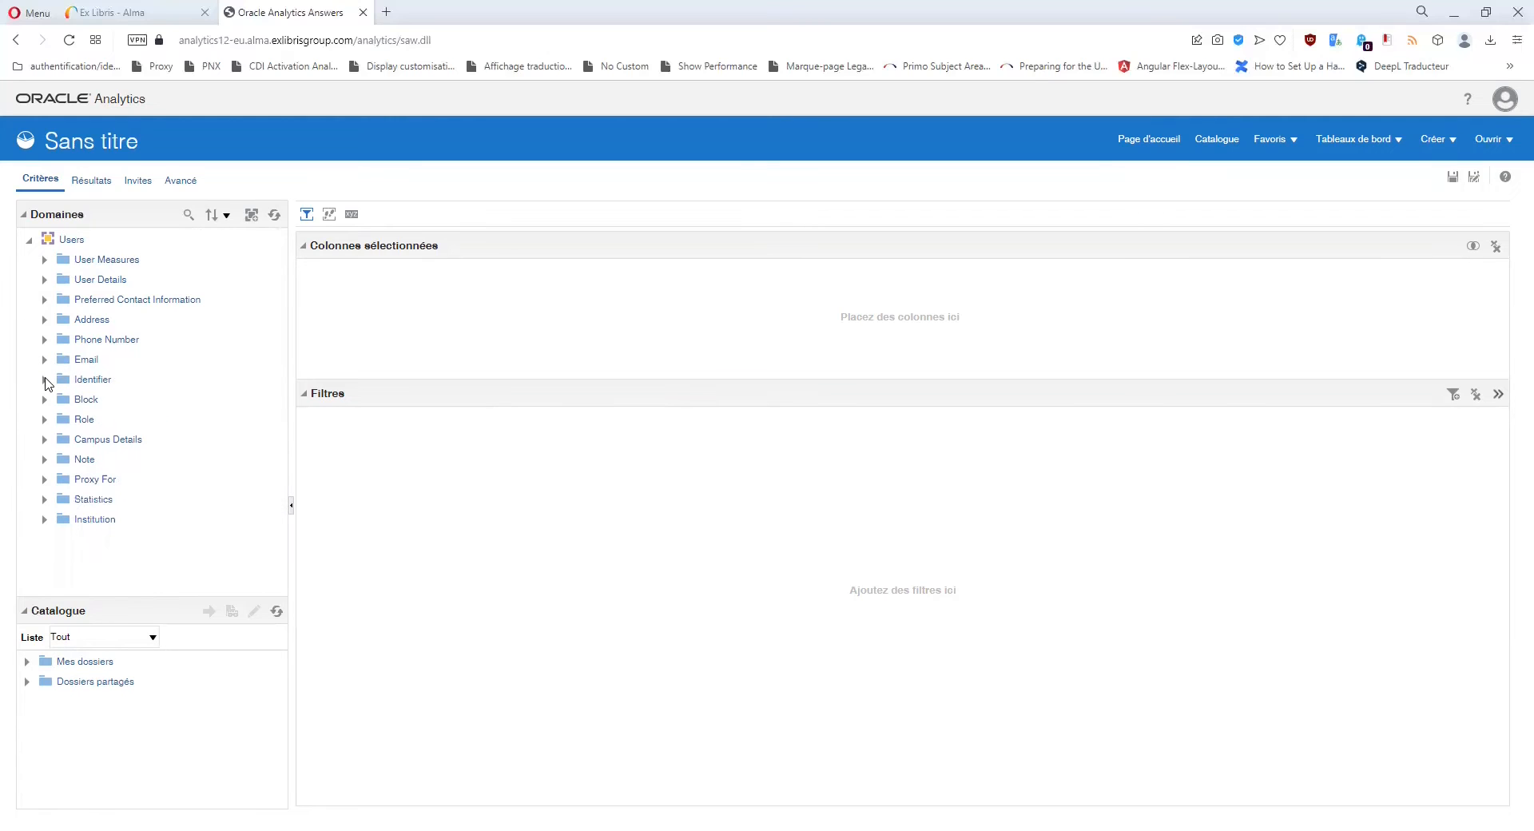
{"action": "left_click", "coordinate": [45, 380]}
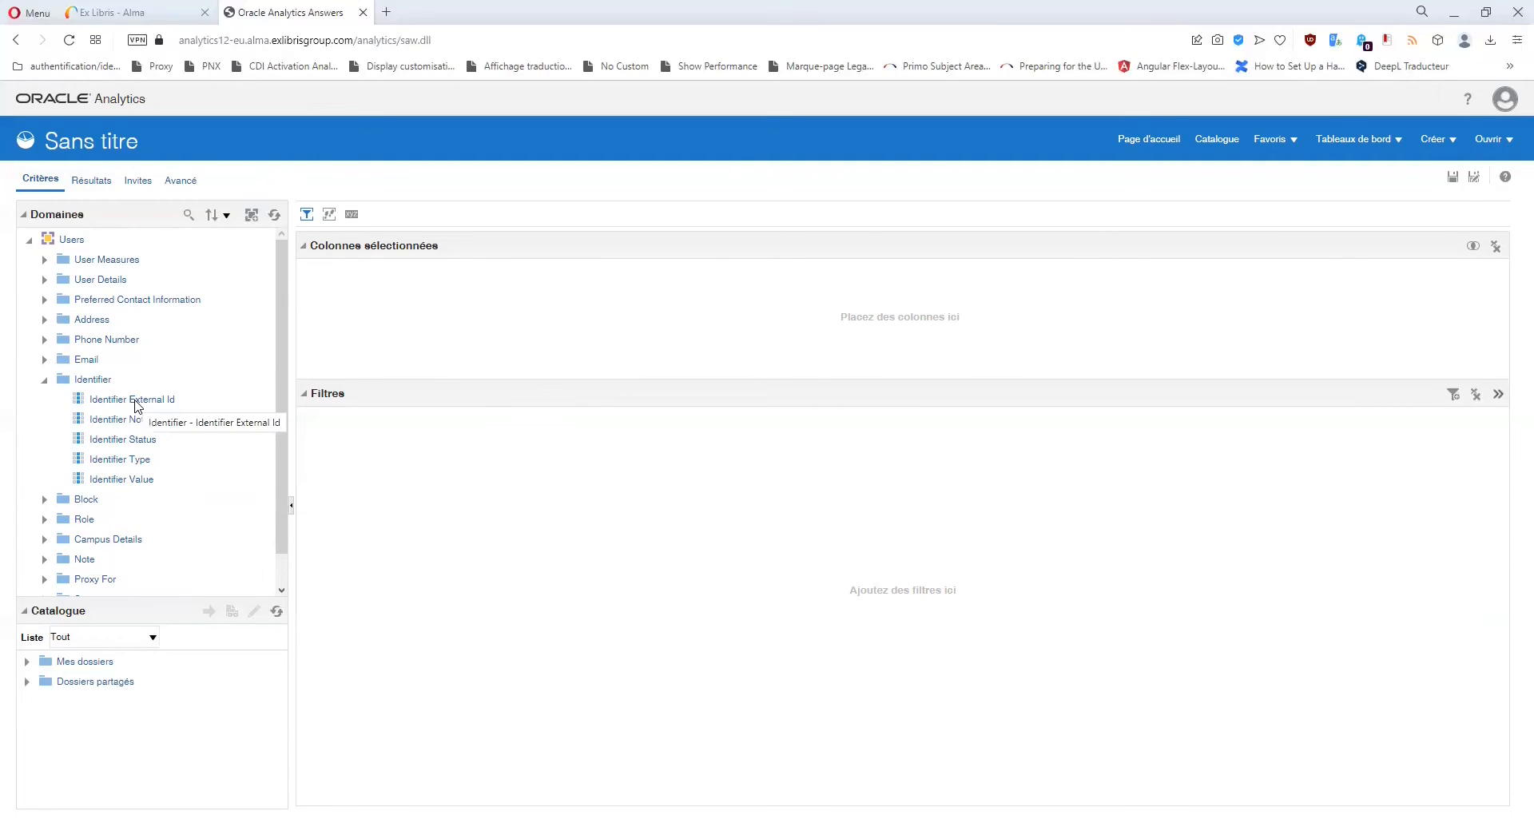
Check the Primary Identifier column under User Details, then collapse User Details.
{"action": "left_click", "coordinate": [45, 280]}
{"action": "scroll", "coordinate": [132, 405], "scroll_direction": "down", "scroll_amount": 8}
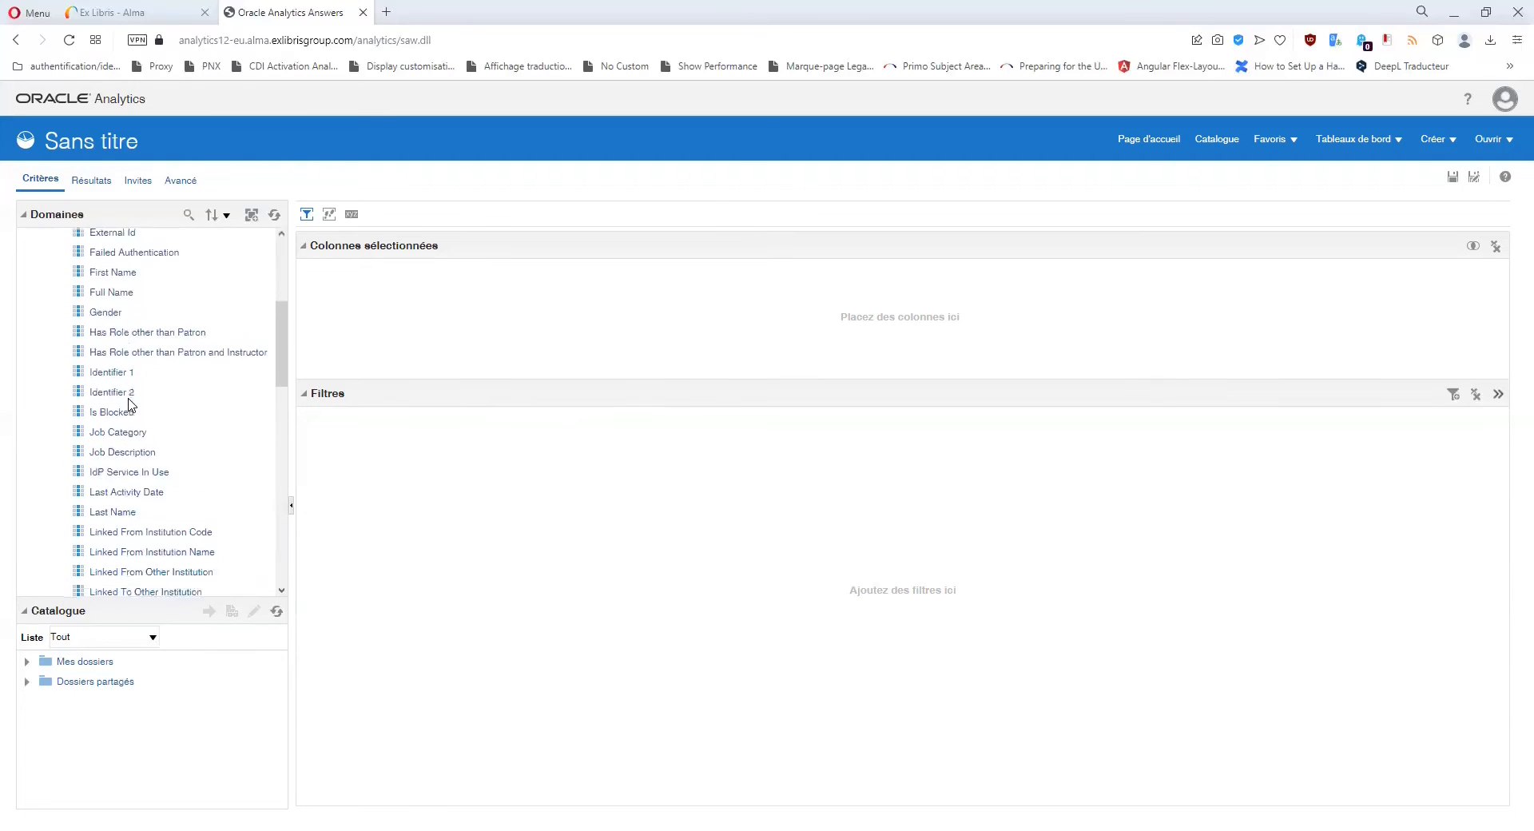
{"action": "left_click", "coordinate": [152, 558]}
{"action": "scroll", "coordinate": [152, 558], "scroll_direction": "up", "scroll_amount": 8}
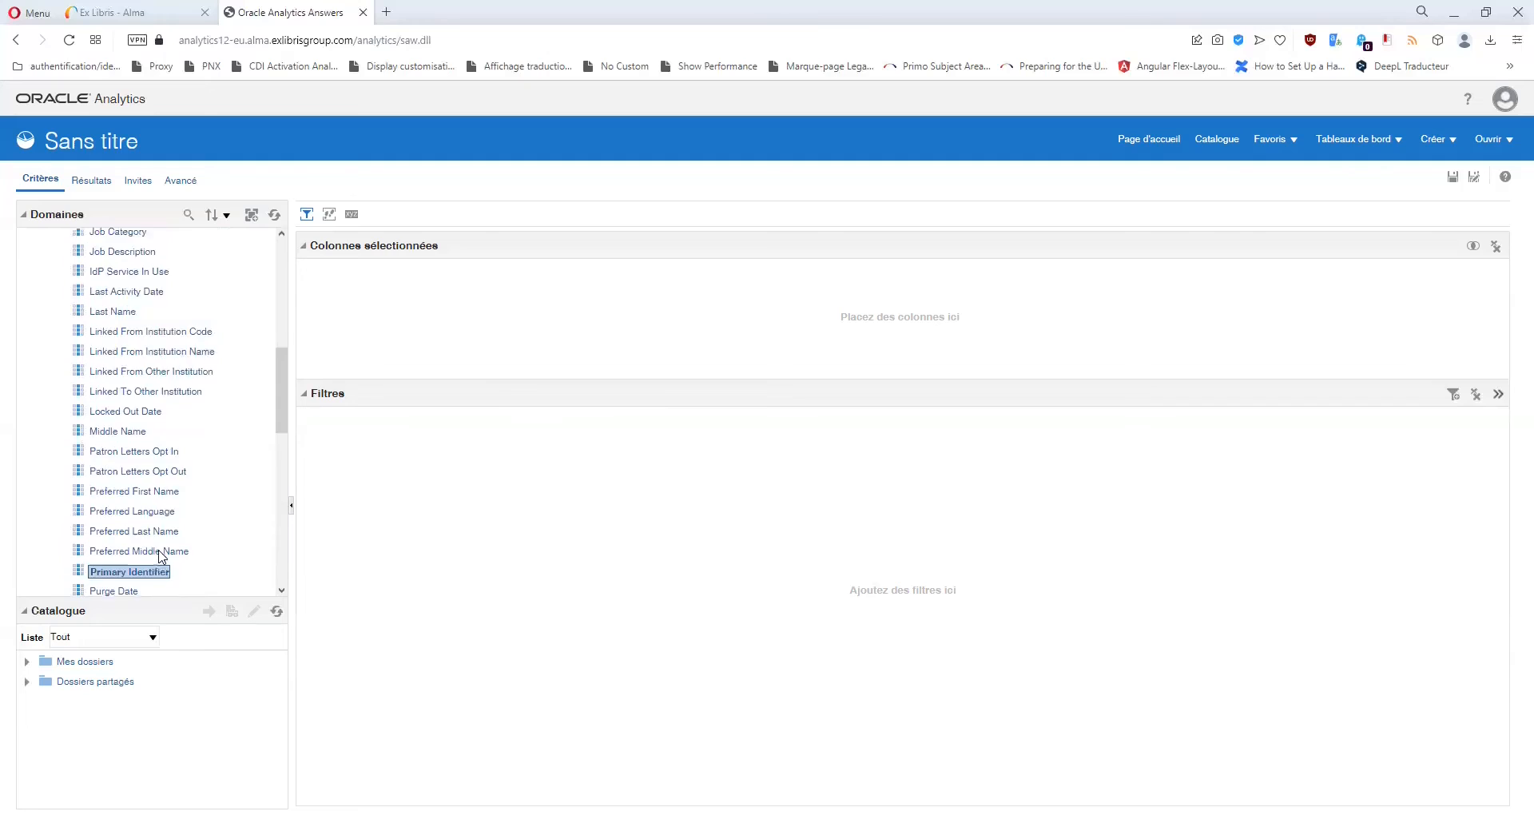
{"action": "left_click", "coordinate": [45, 280]}
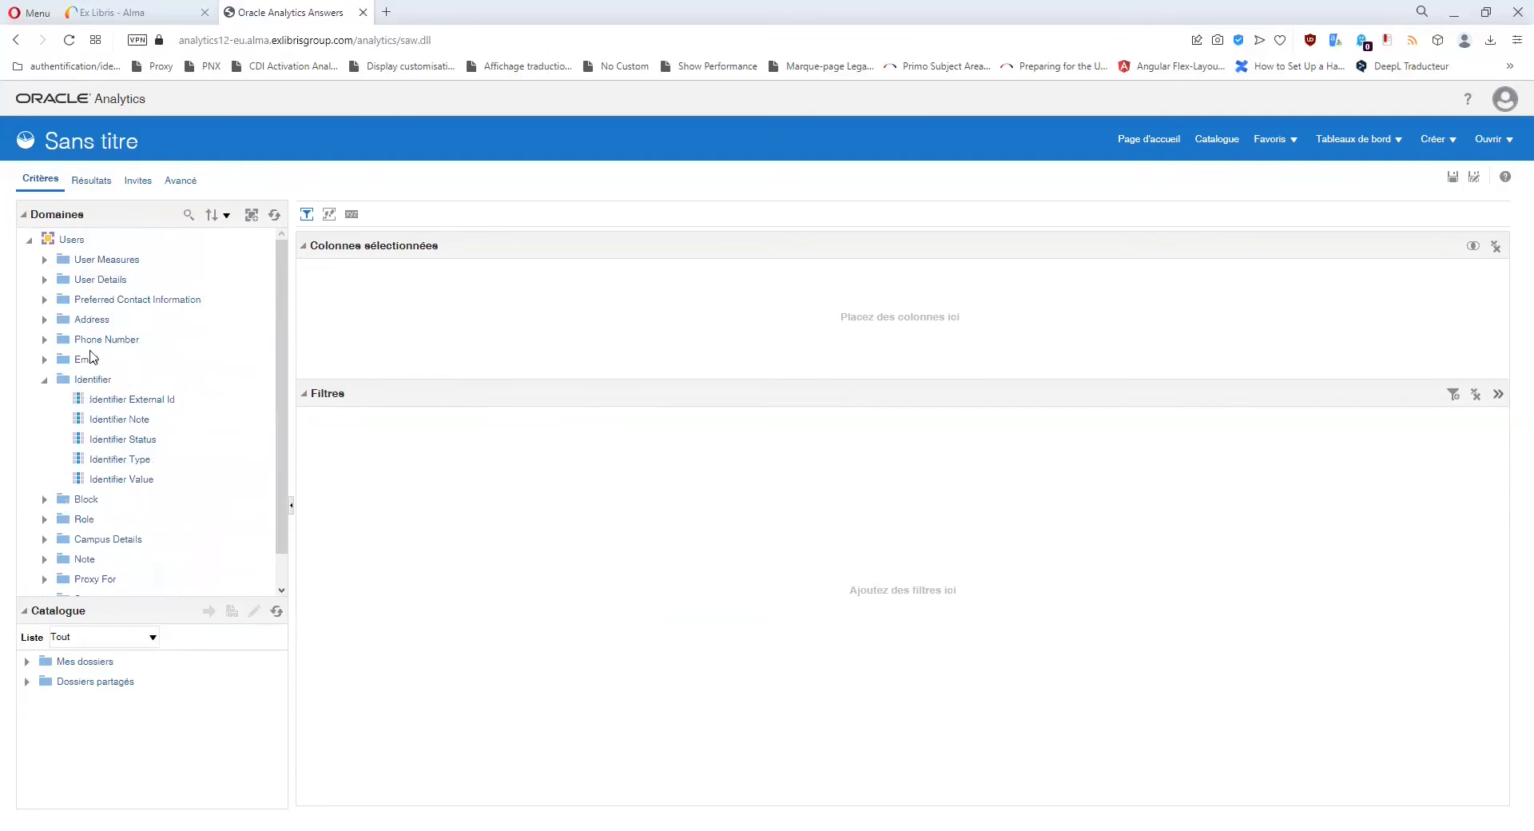
Inspect Identifier External Id, Note, Status, Type and Value, then collapse Identifier and expand Block.
{"action": "left_click", "coordinate": [114, 401]}
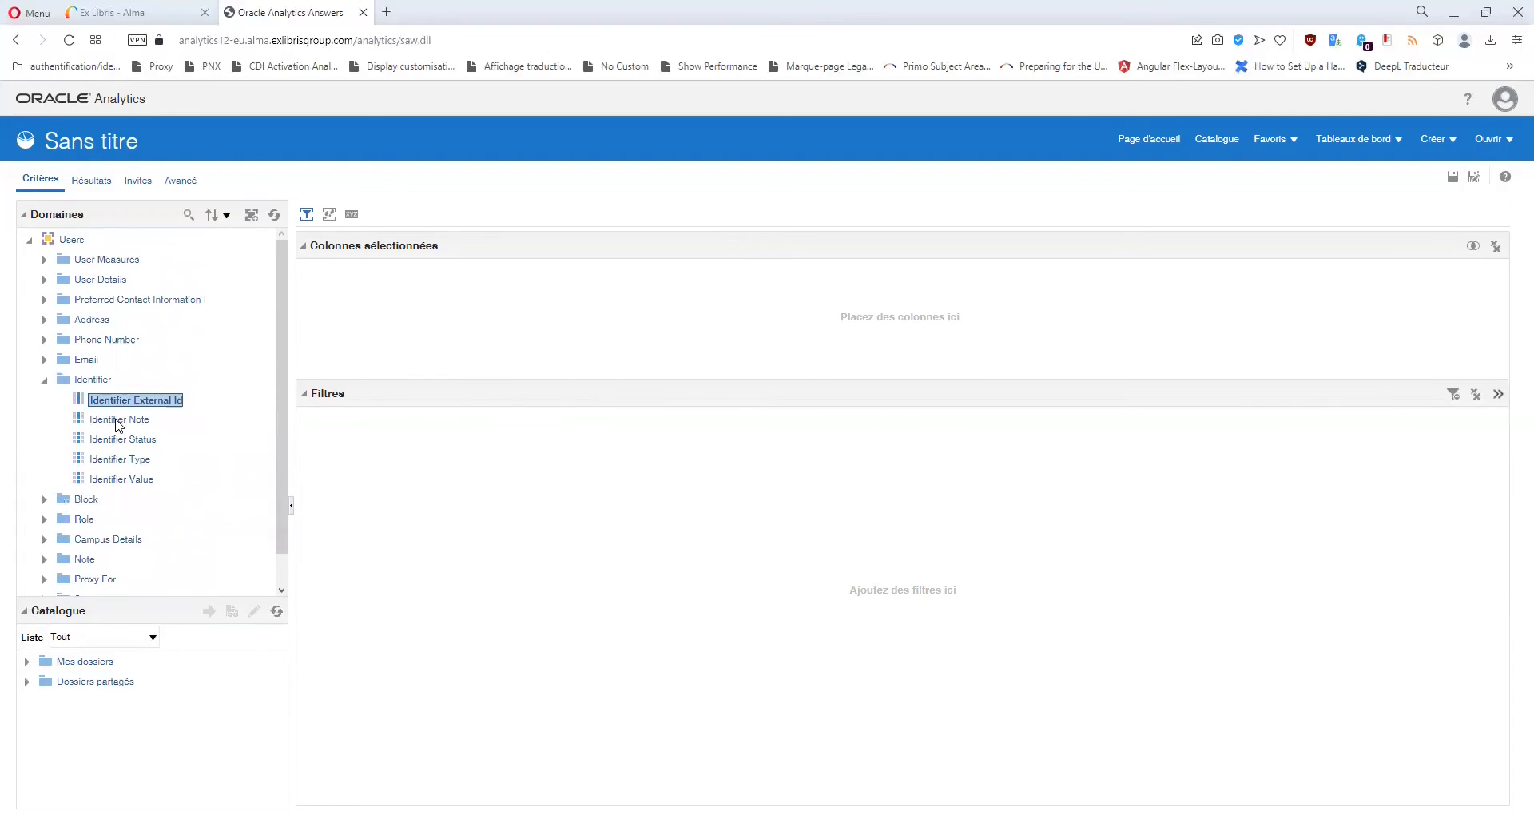
{"action": "left_click", "coordinate": [118, 421]}
{"action": "left_click", "coordinate": [120, 441]}
{"action": "left_click", "coordinate": [123, 460]}
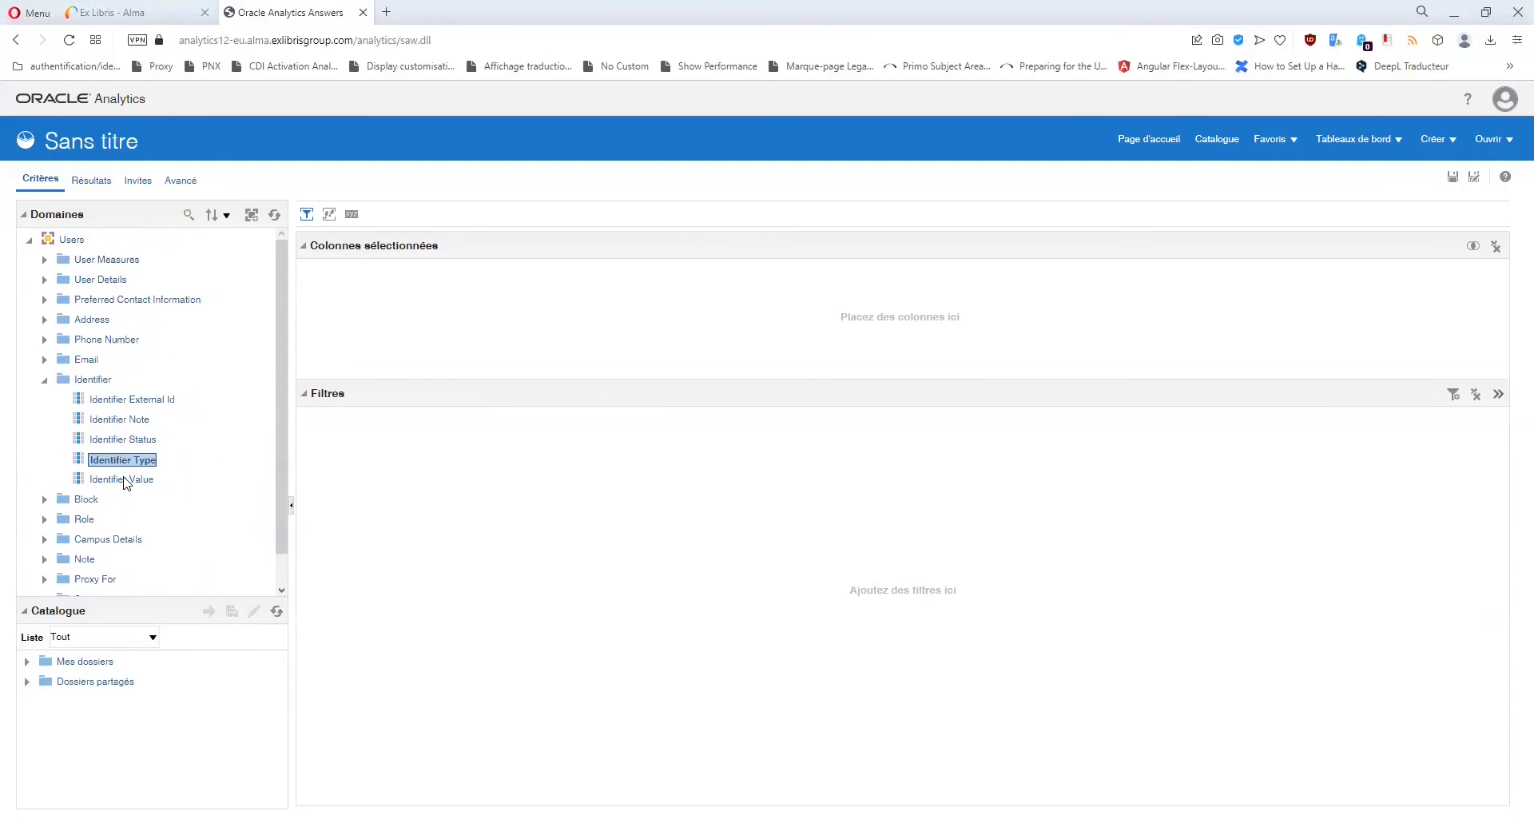
{"action": "left_click", "coordinate": [125, 480]}
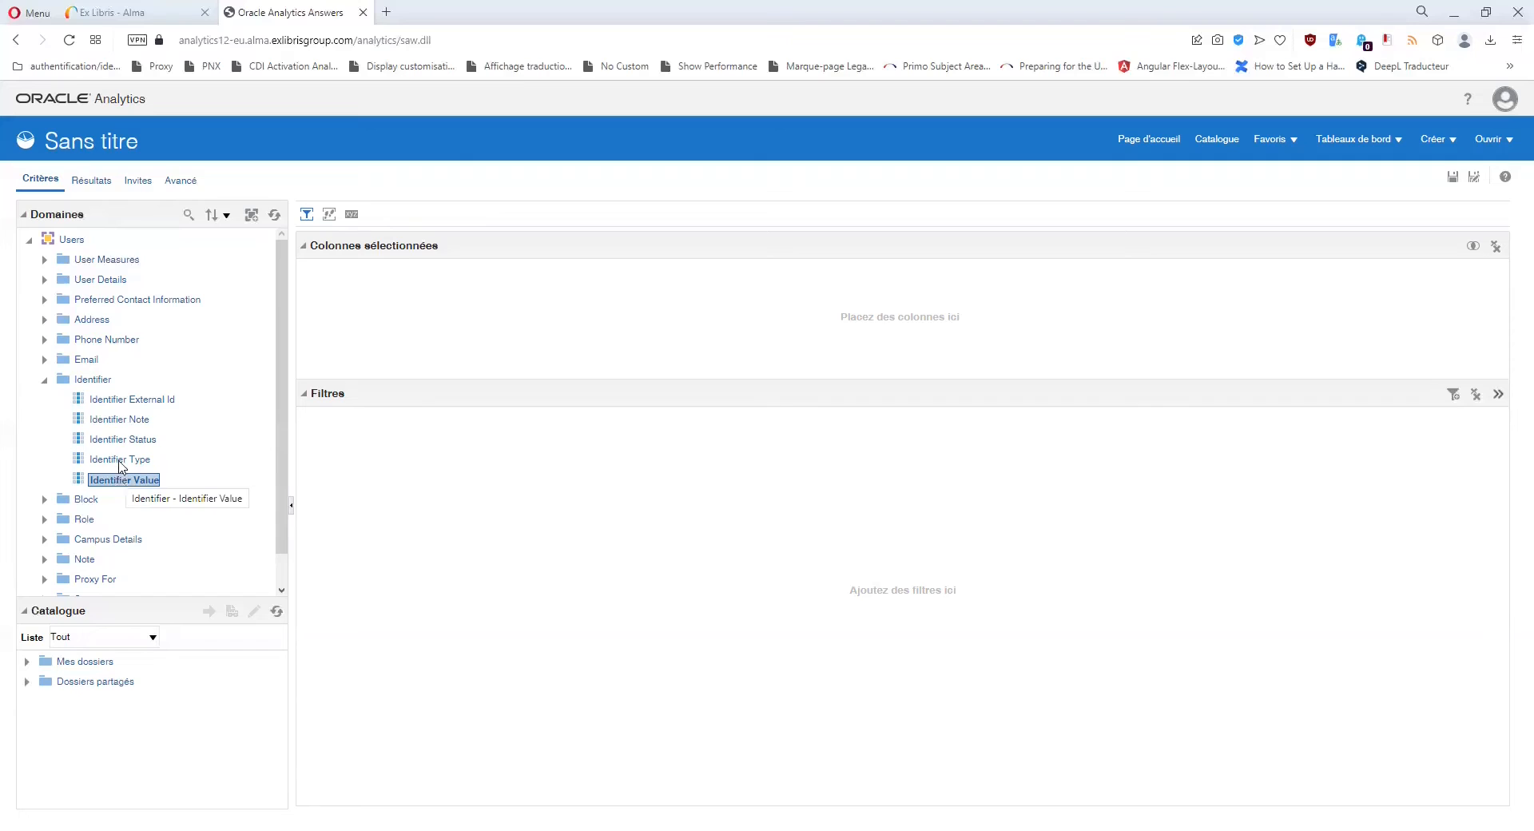
{"action": "left_click", "coordinate": [121, 462]}
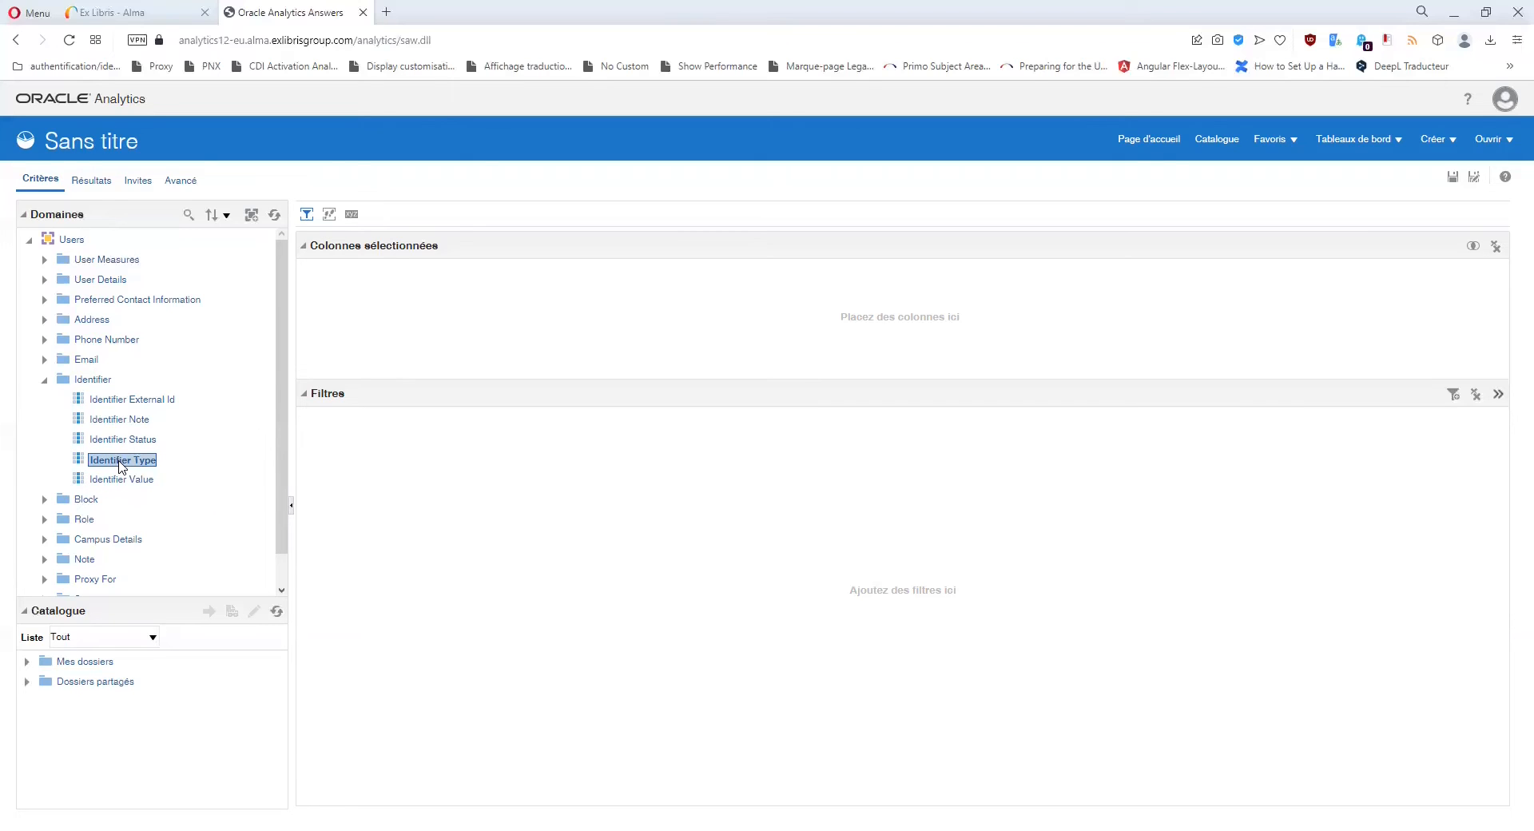
{"action": "left_click", "coordinate": [44, 381]}
{"action": "left_click", "coordinate": [44, 400]}
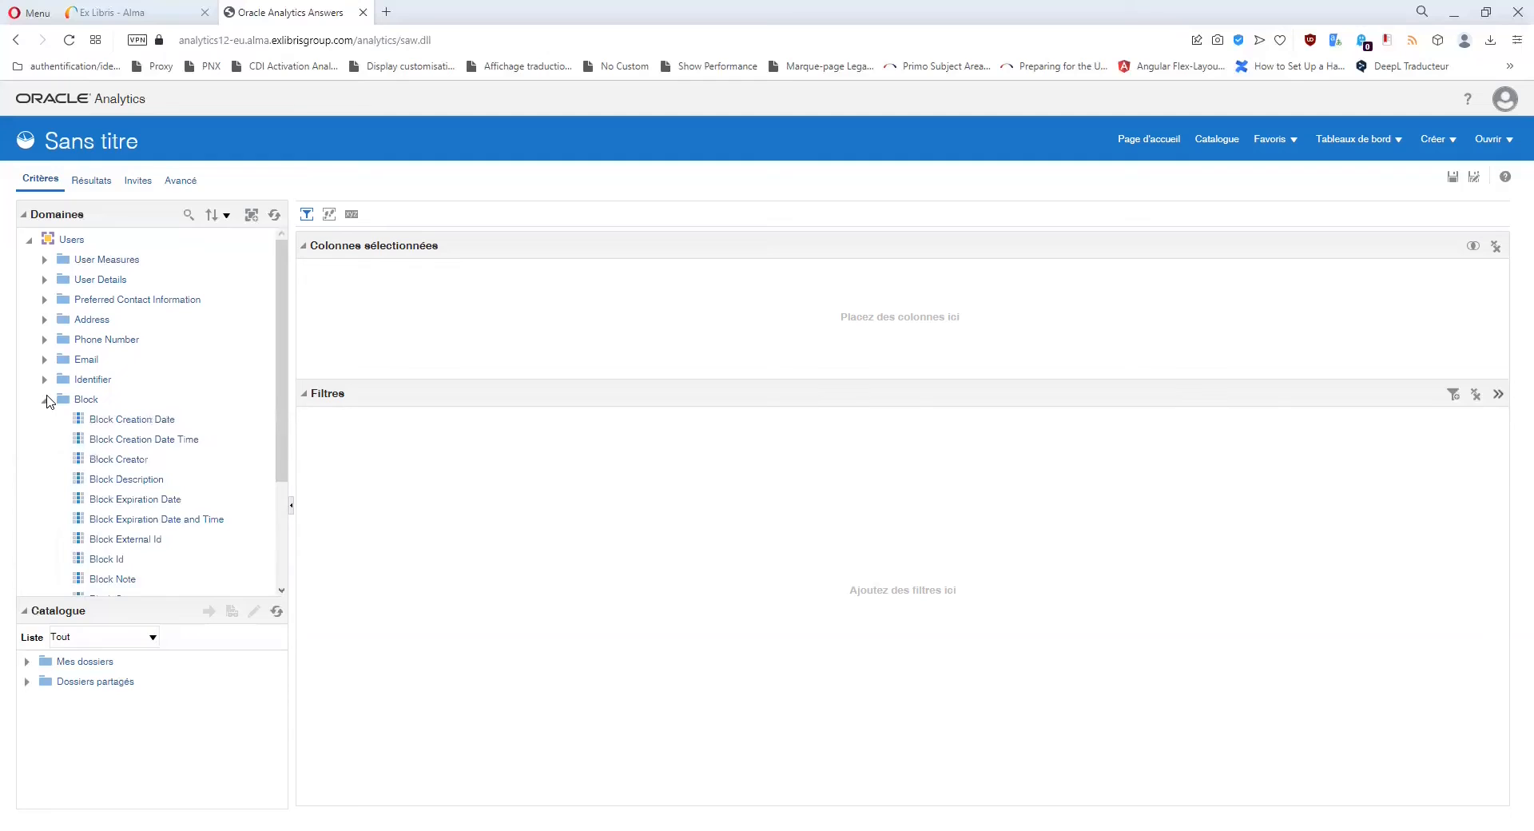
Add Block Type as a column and browse its General, Loan and User values without filtering.
{"action": "scroll", "coordinate": [138, 432], "scroll_direction": "down", "scroll_amount": 2}
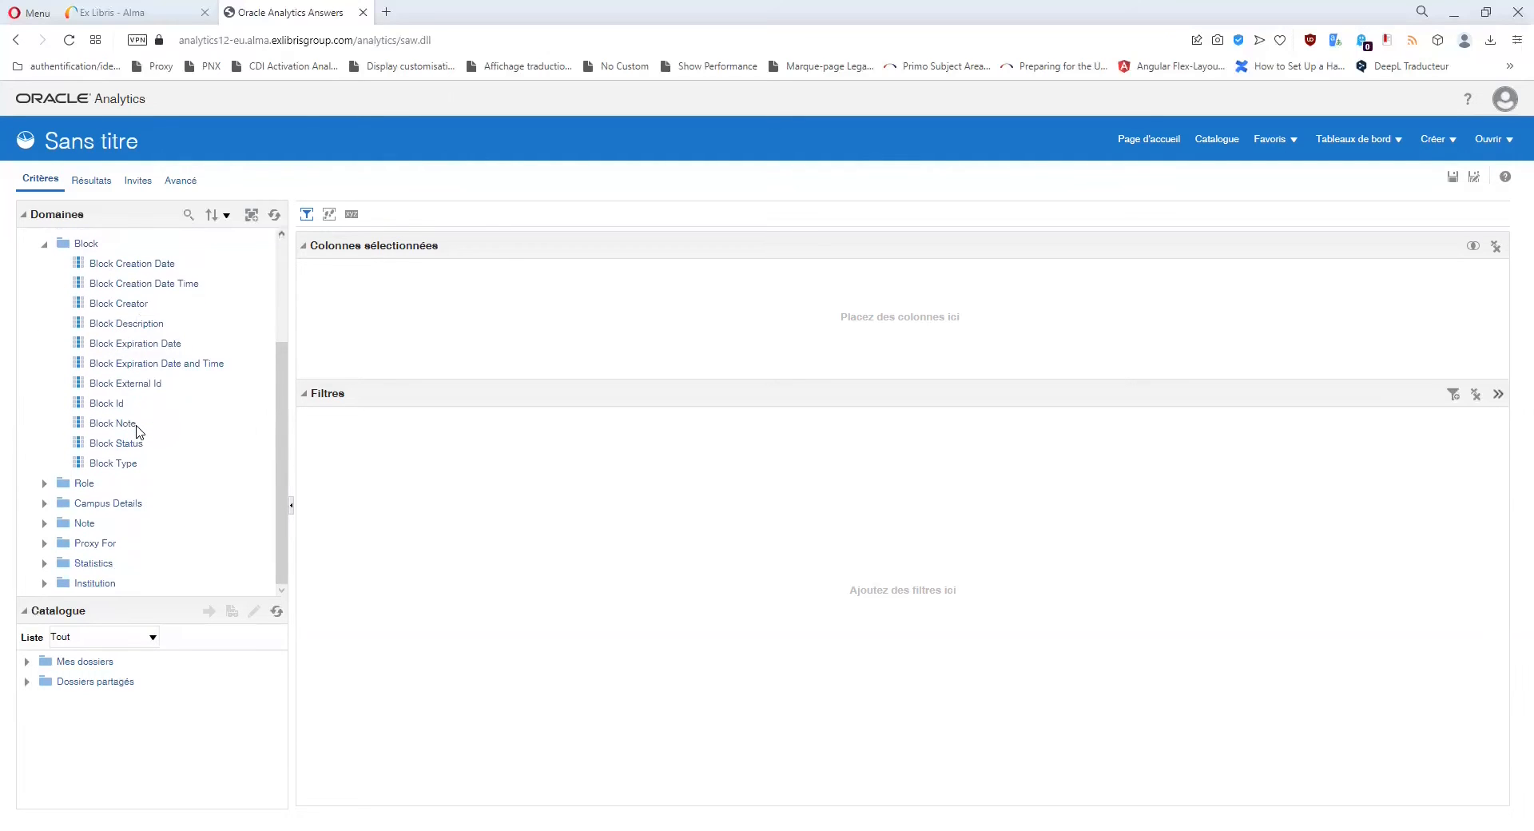
{"action": "scroll", "coordinate": [138, 431], "scroll_direction": "up", "scroll_amount": 1}
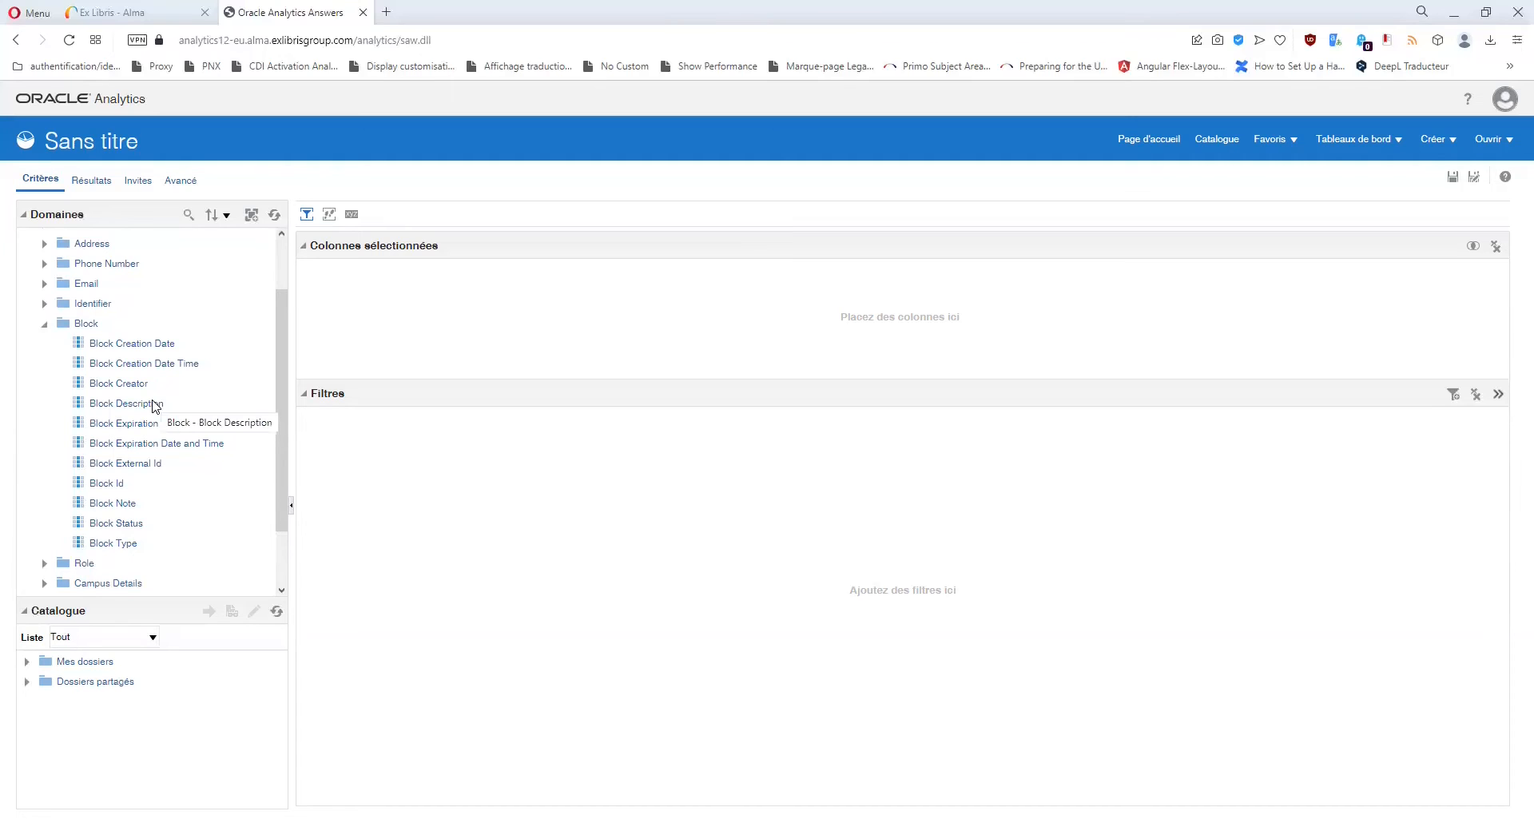
{"action": "double_click", "coordinate": [116, 544]}
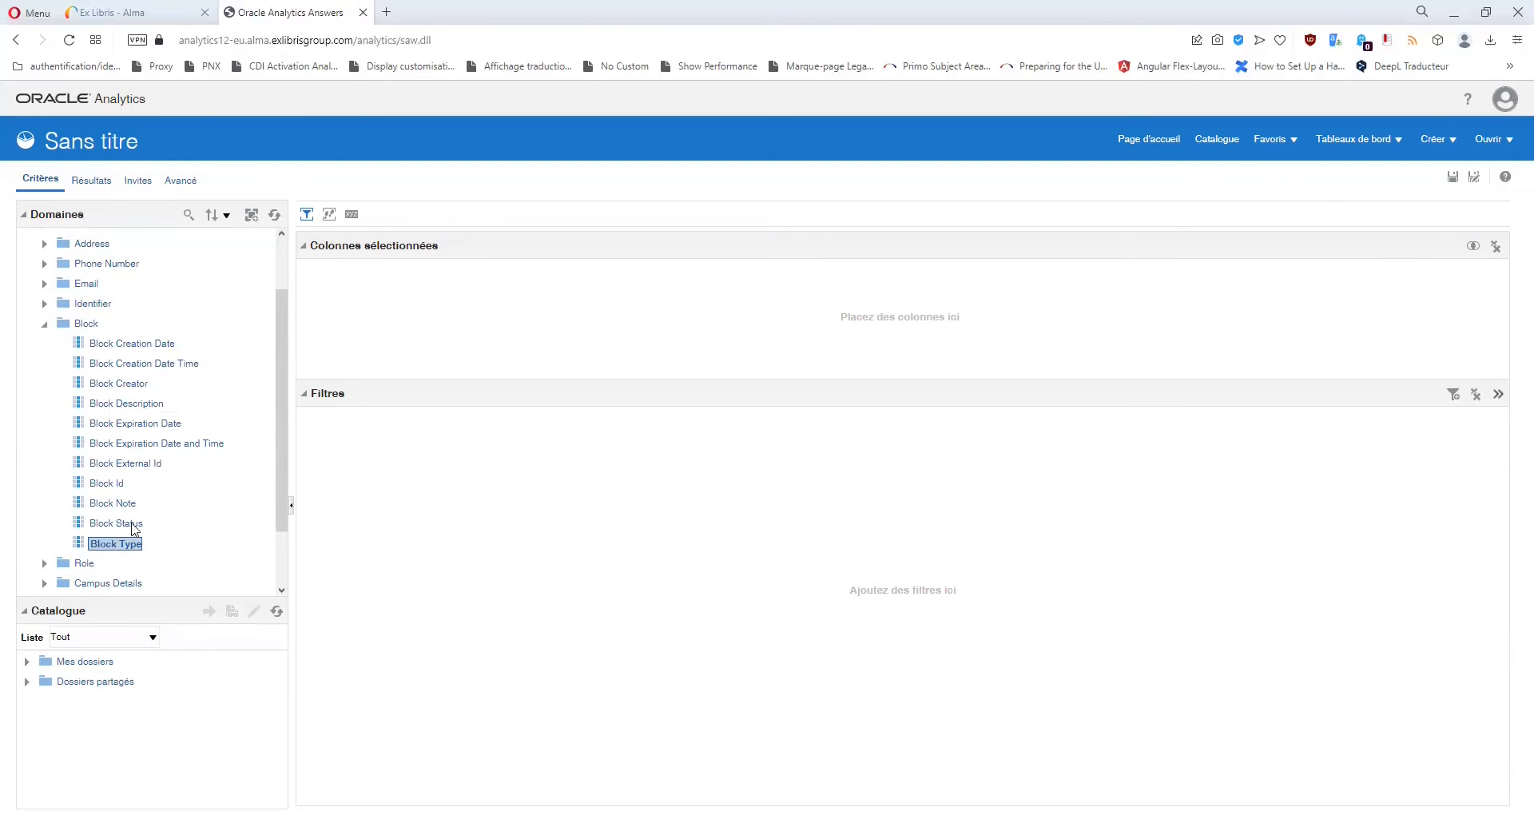
{"action": "left_click", "coordinate": [382, 304]}
{"action": "left_click", "coordinate": [417, 397]}
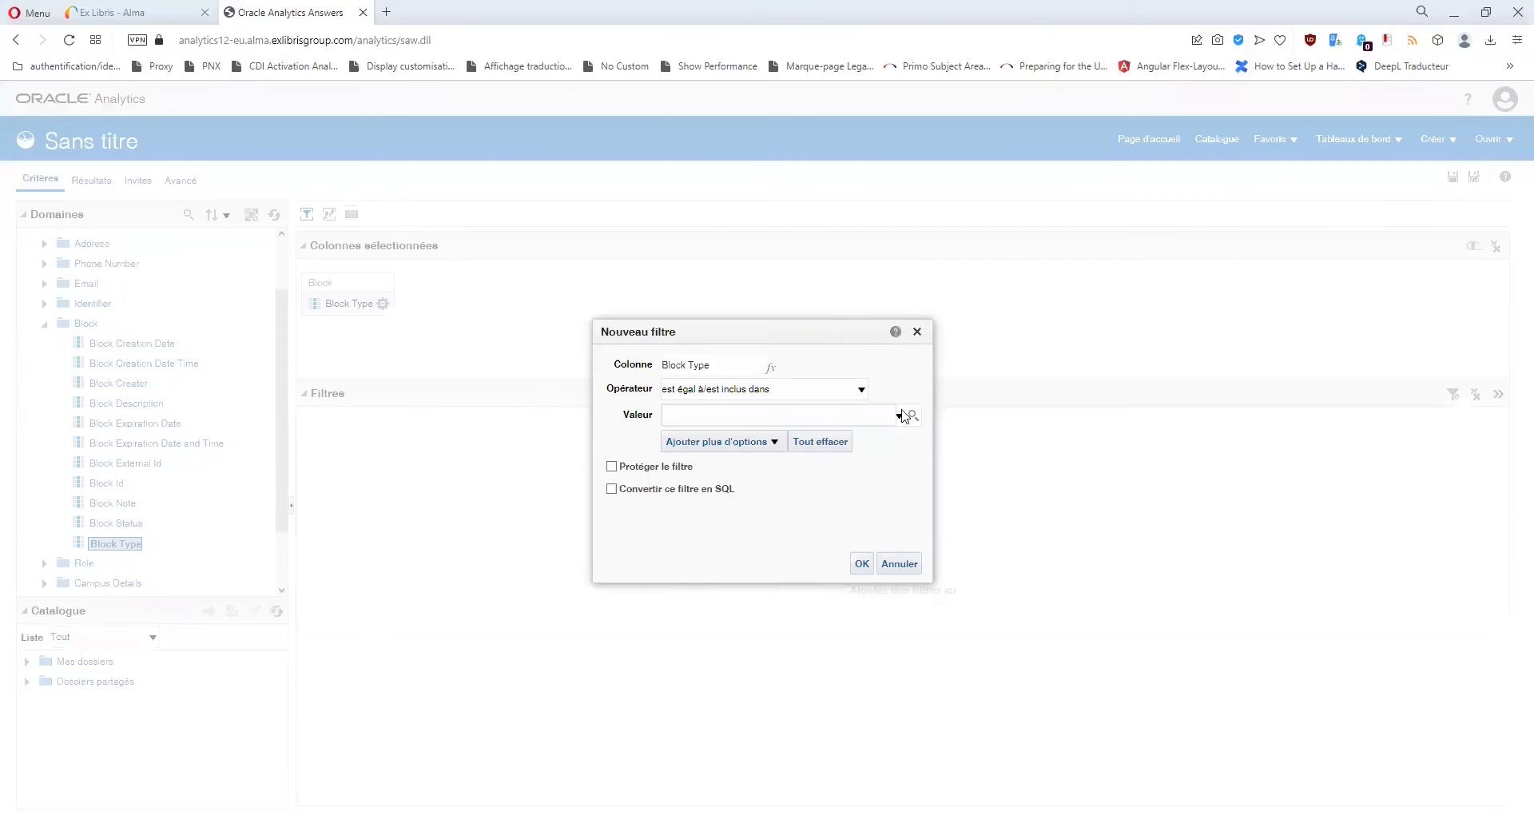
{"action": "left_click", "coordinate": [907, 414]}
{"action": "left_click", "coordinate": [914, 553]}
{"action": "left_click", "coordinate": [903, 569]}
{"action": "left_click", "coordinate": [904, 589]}
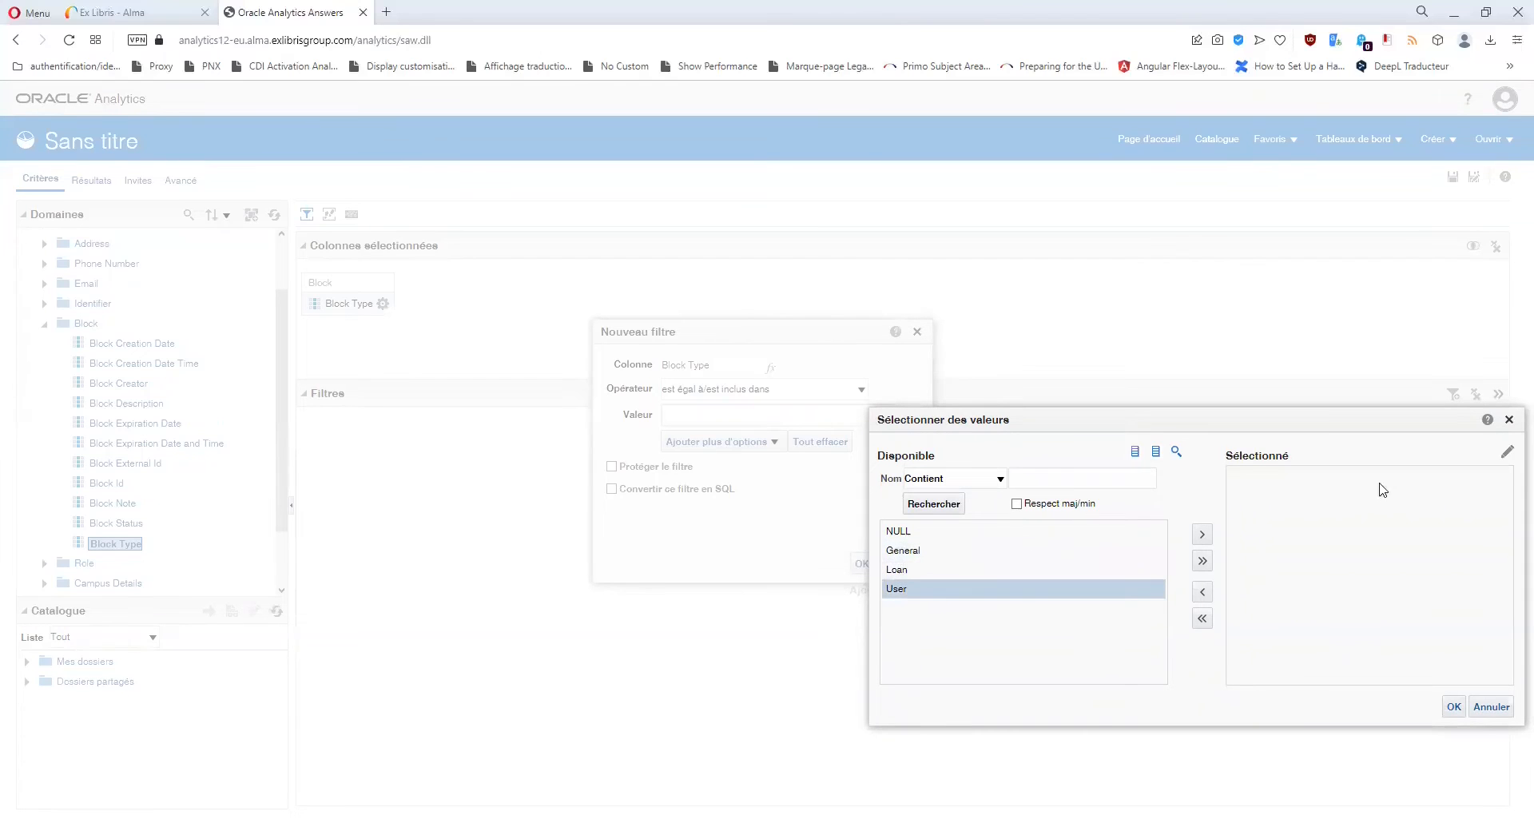
{"action": "left_click", "coordinate": [1509, 420]}
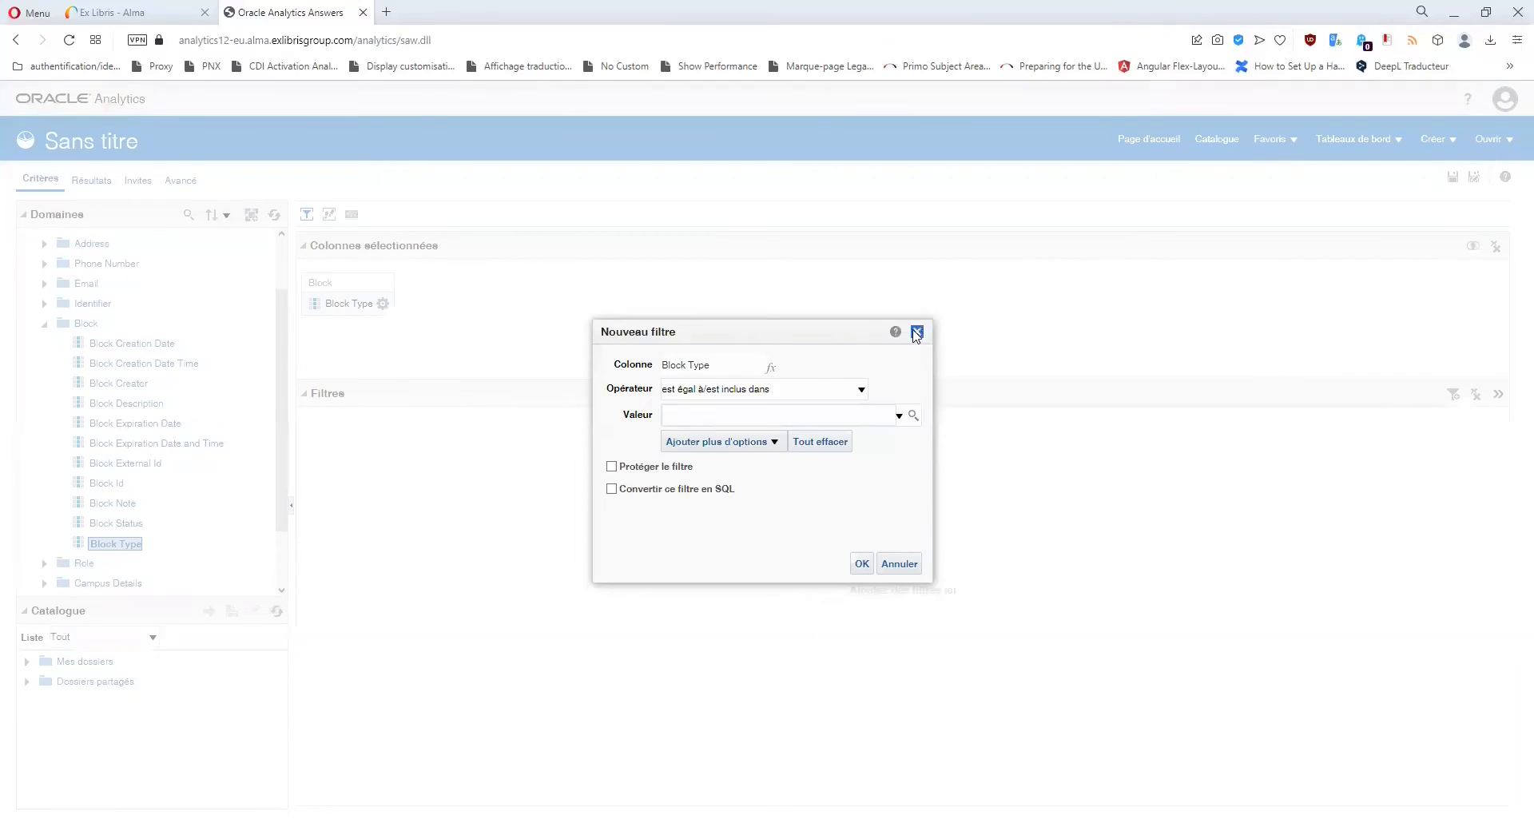
{"action": "left_click", "coordinate": [917, 332]}
Add Block Status as a column and browse its Active and Inactive values, cancelling the filter.
{"action": "double_click", "coordinate": [127, 525]}
{"action": "left_click", "coordinate": [480, 303]}
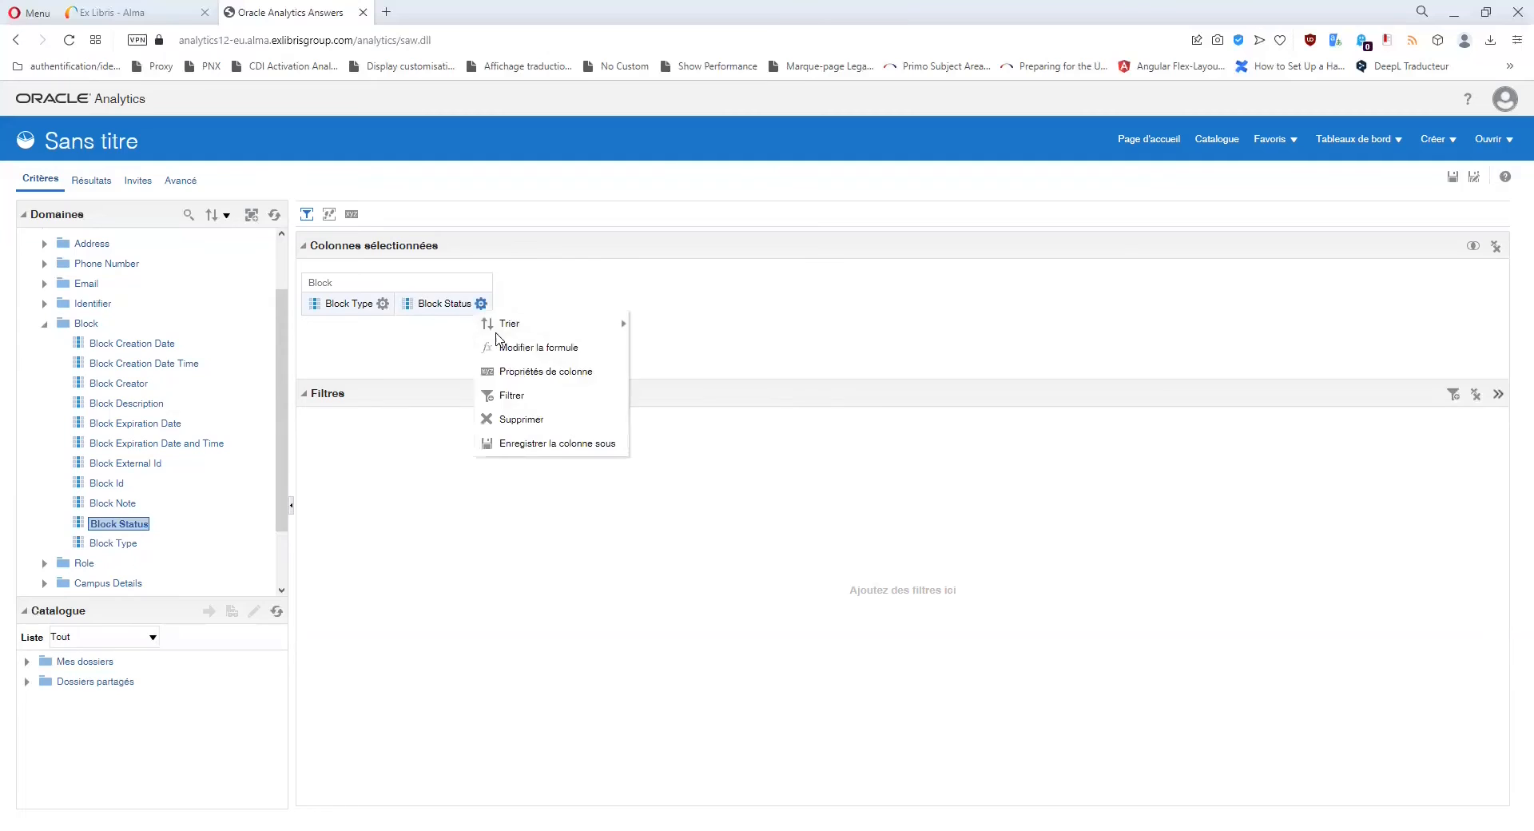
{"action": "left_click", "coordinate": [505, 396]}
{"action": "left_click", "coordinate": [917, 419]}
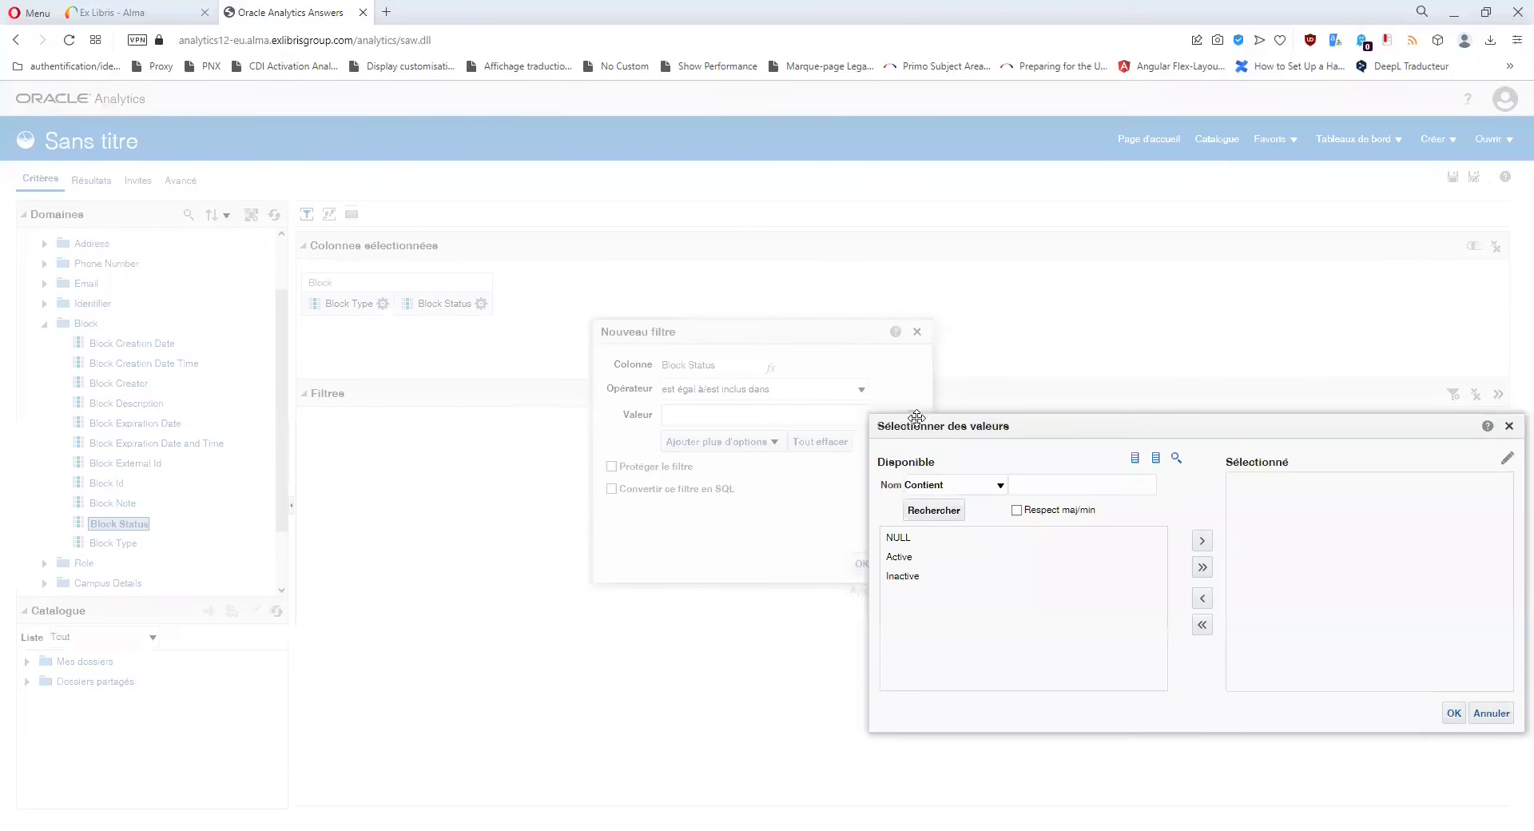
{"action": "left_click", "coordinate": [905, 574]}
{"action": "left_click", "coordinate": [907, 555]}
{"action": "left_click", "coordinate": [908, 576]}
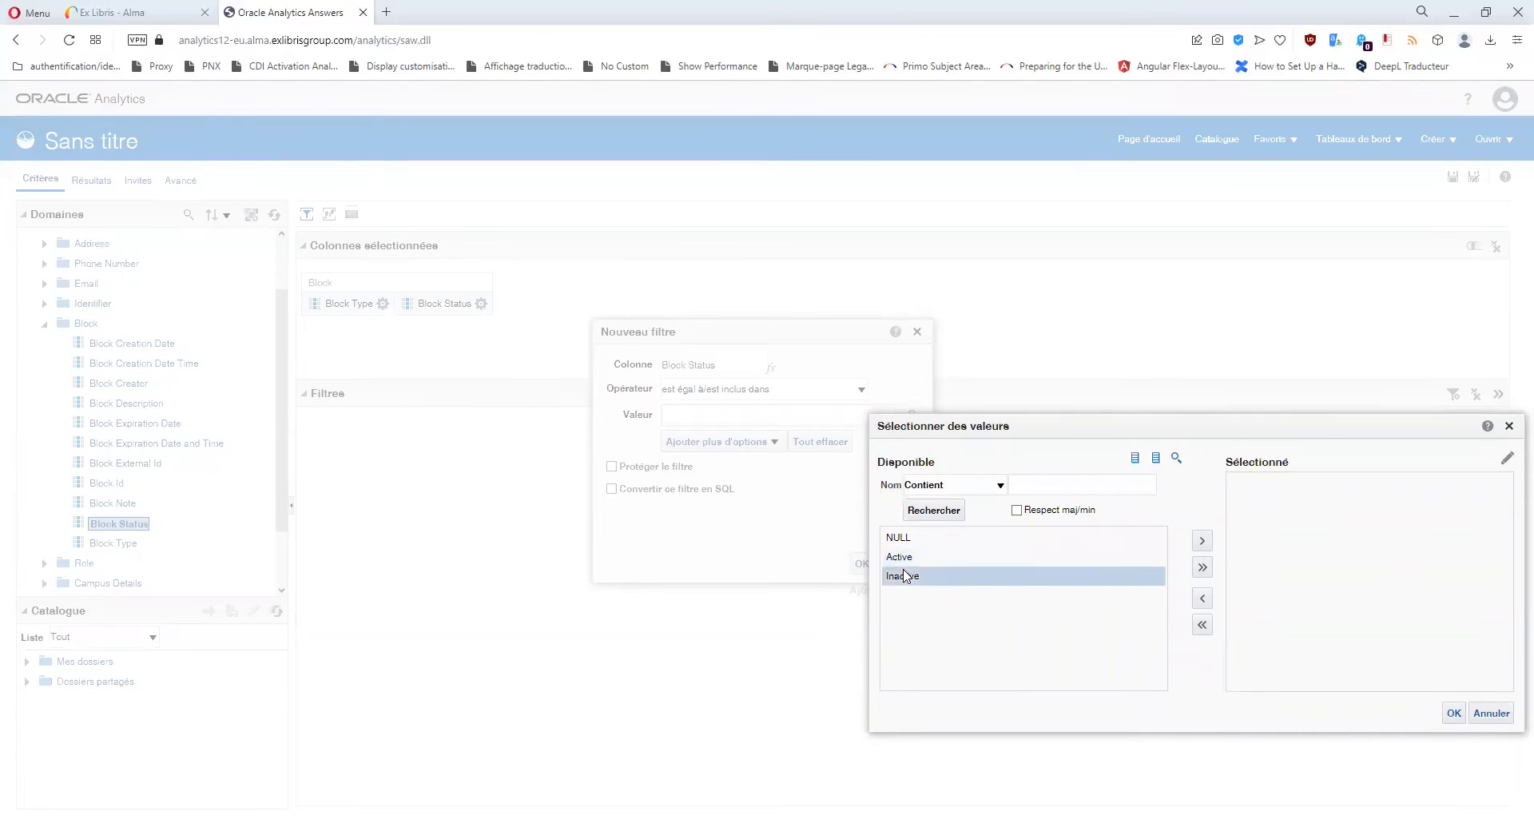
{"action": "left_click", "coordinate": [1509, 426]}
{"action": "left_click", "coordinate": [916, 332]}
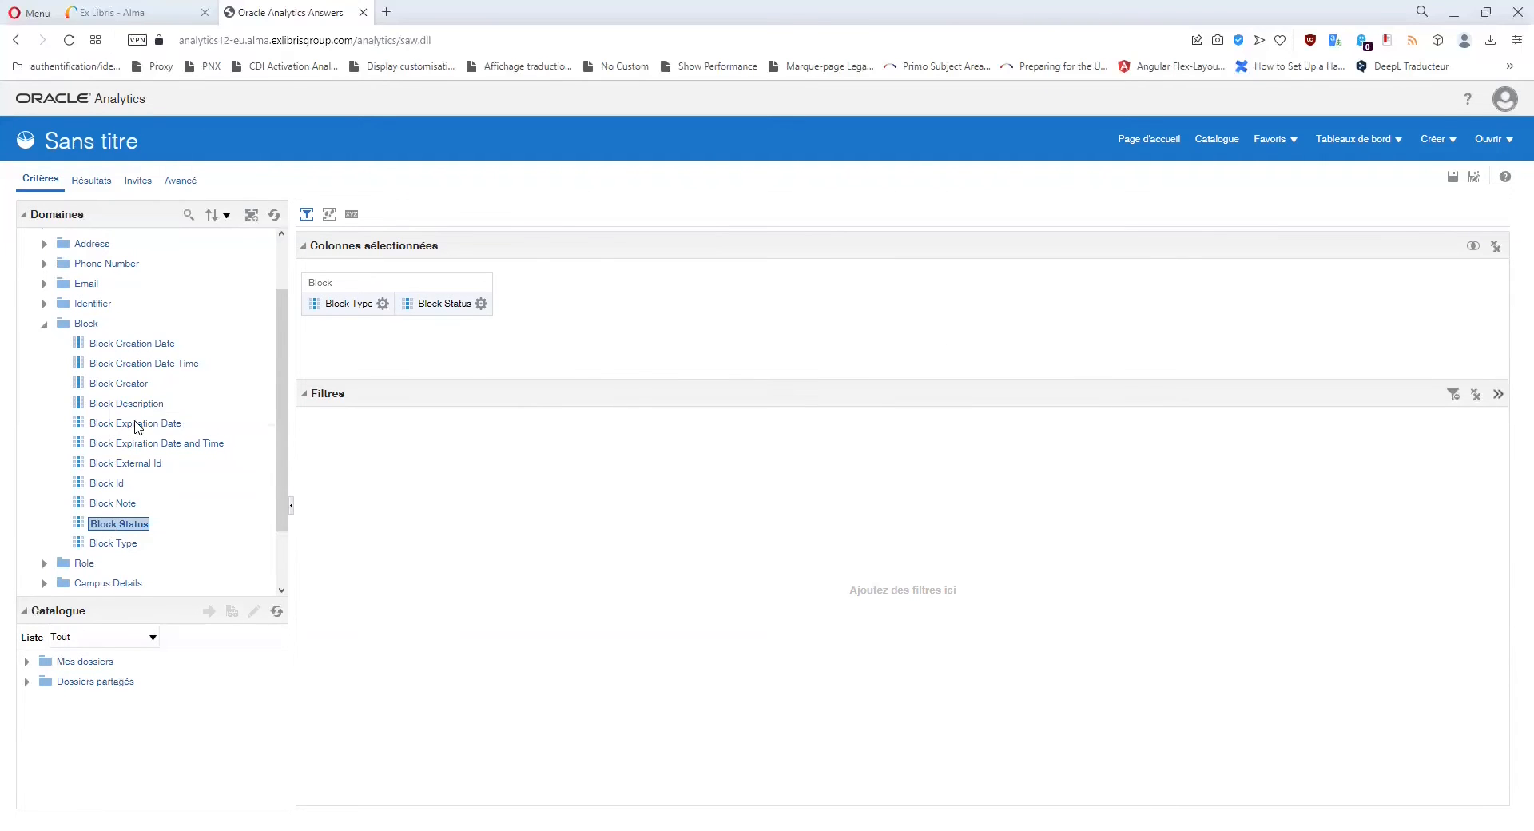
Add Block Description, browse its values without filtering, then add Block Expiration Date.
{"action": "double_click", "coordinate": [130, 404]}
{"action": "left_click", "coordinate": [601, 304]}
{"action": "left_click", "coordinate": [651, 392]}
{"action": "left_click", "coordinate": [918, 416]}
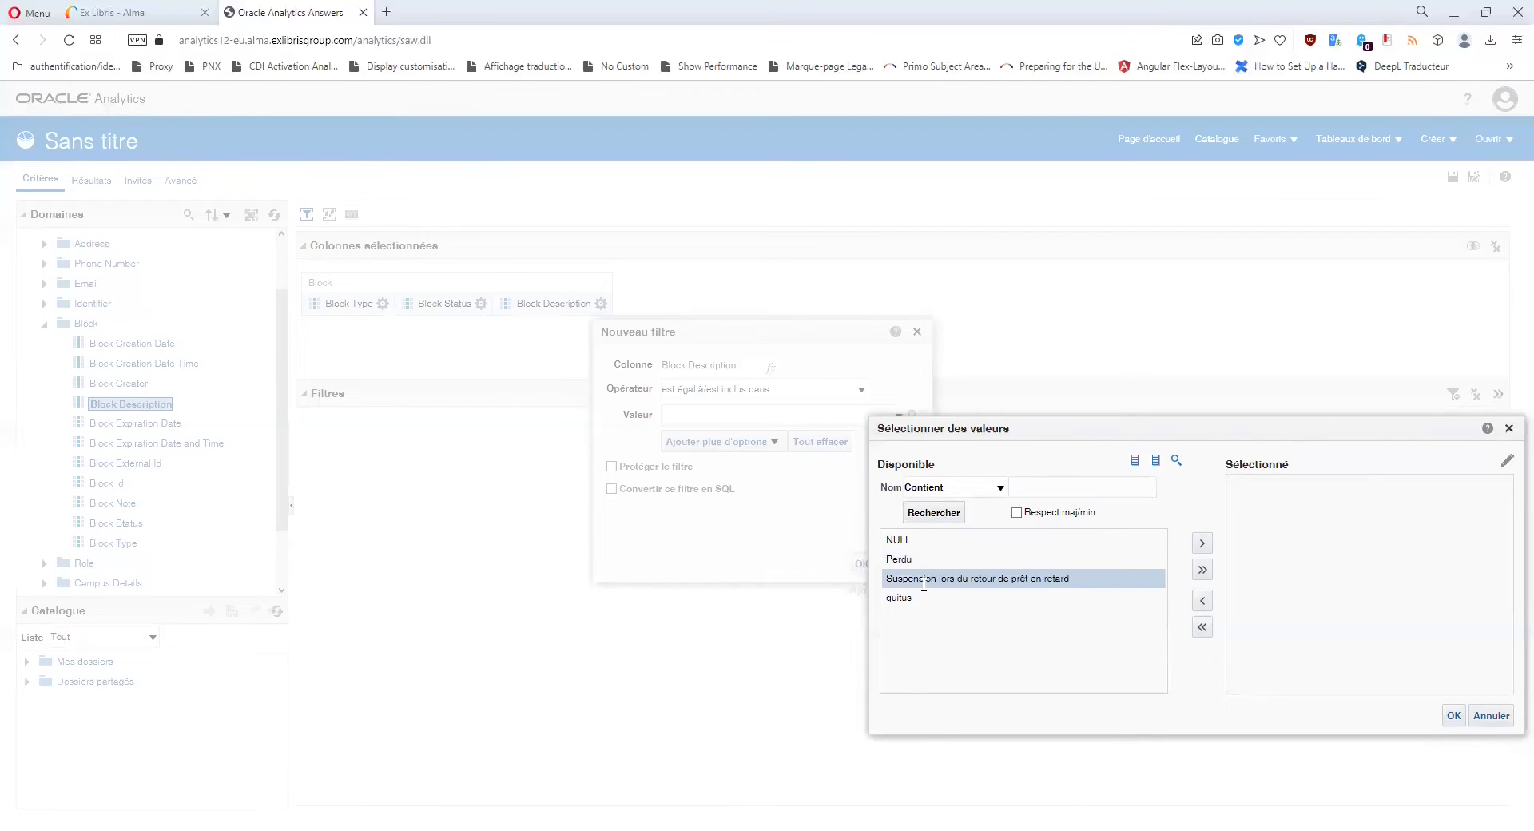
{"action": "left_click", "coordinate": [900, 599]}
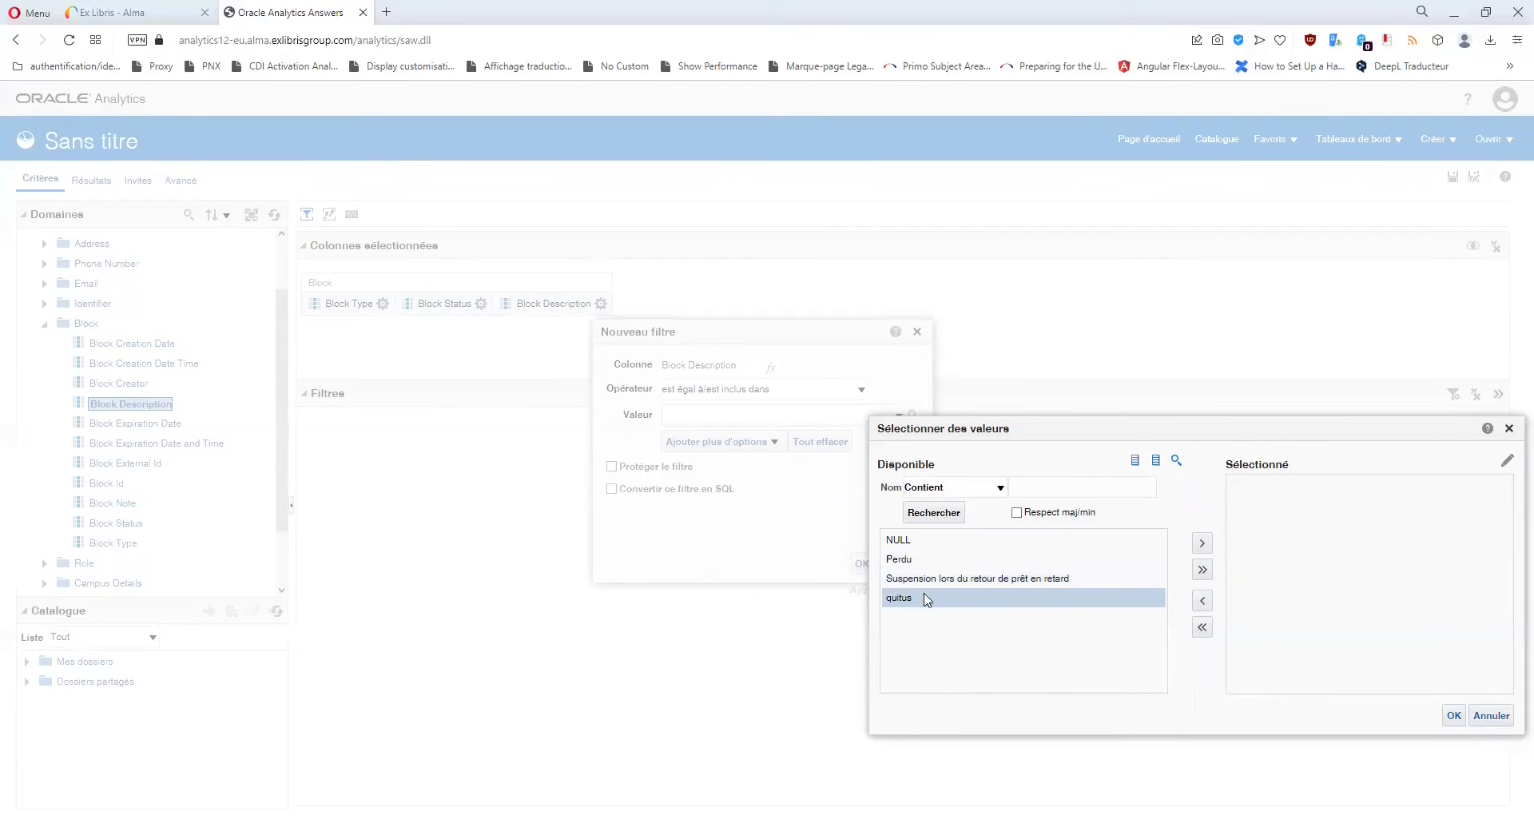
{"action": "left_click", "coordinate": [1510, 431]}
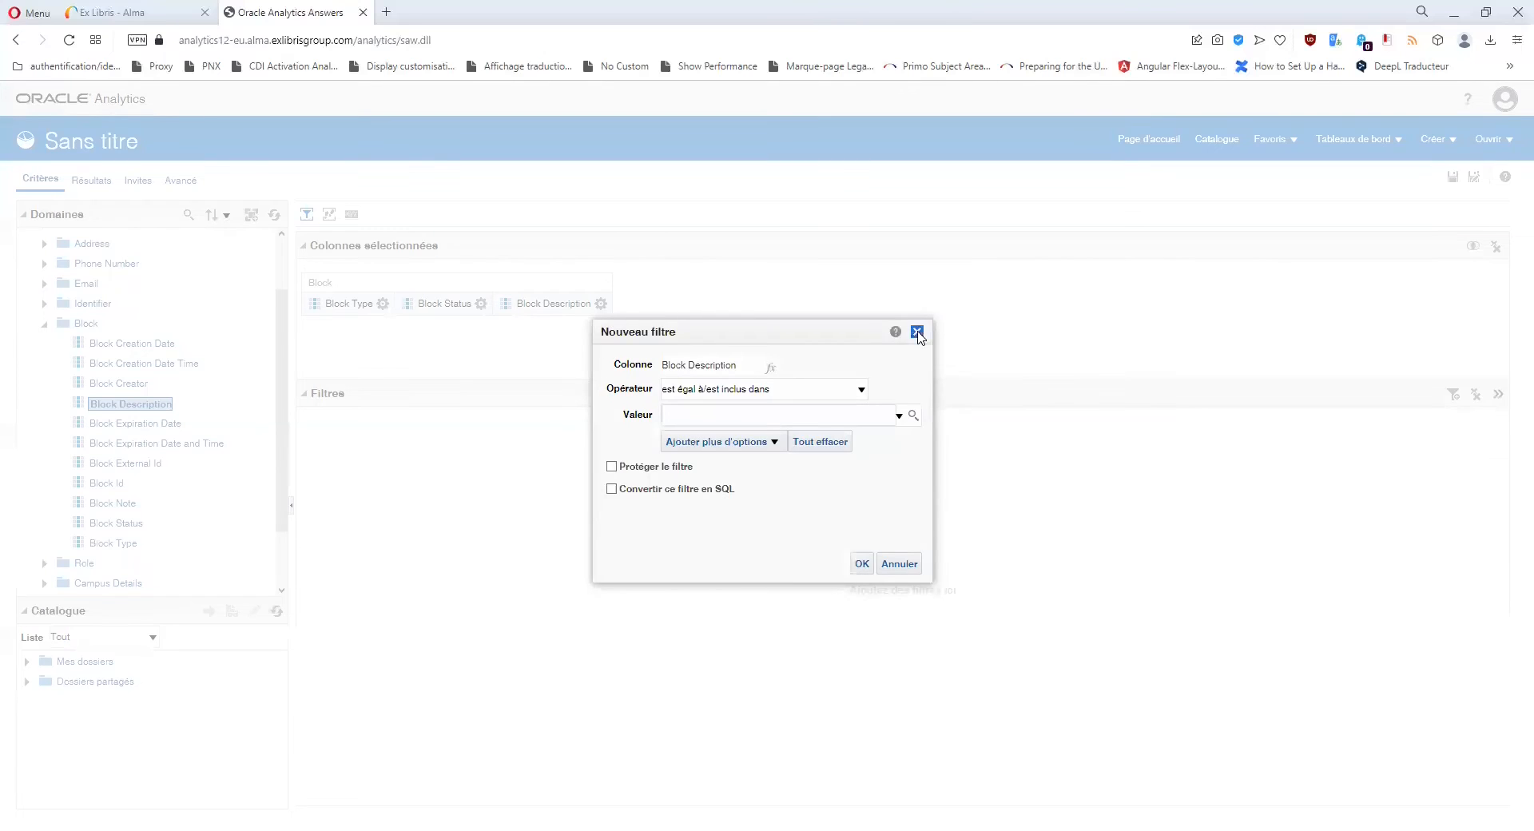
{"action": "left_click", "coordinate": [917, 332]}
{"action": "double_click", "coordinate": [97, 424]}
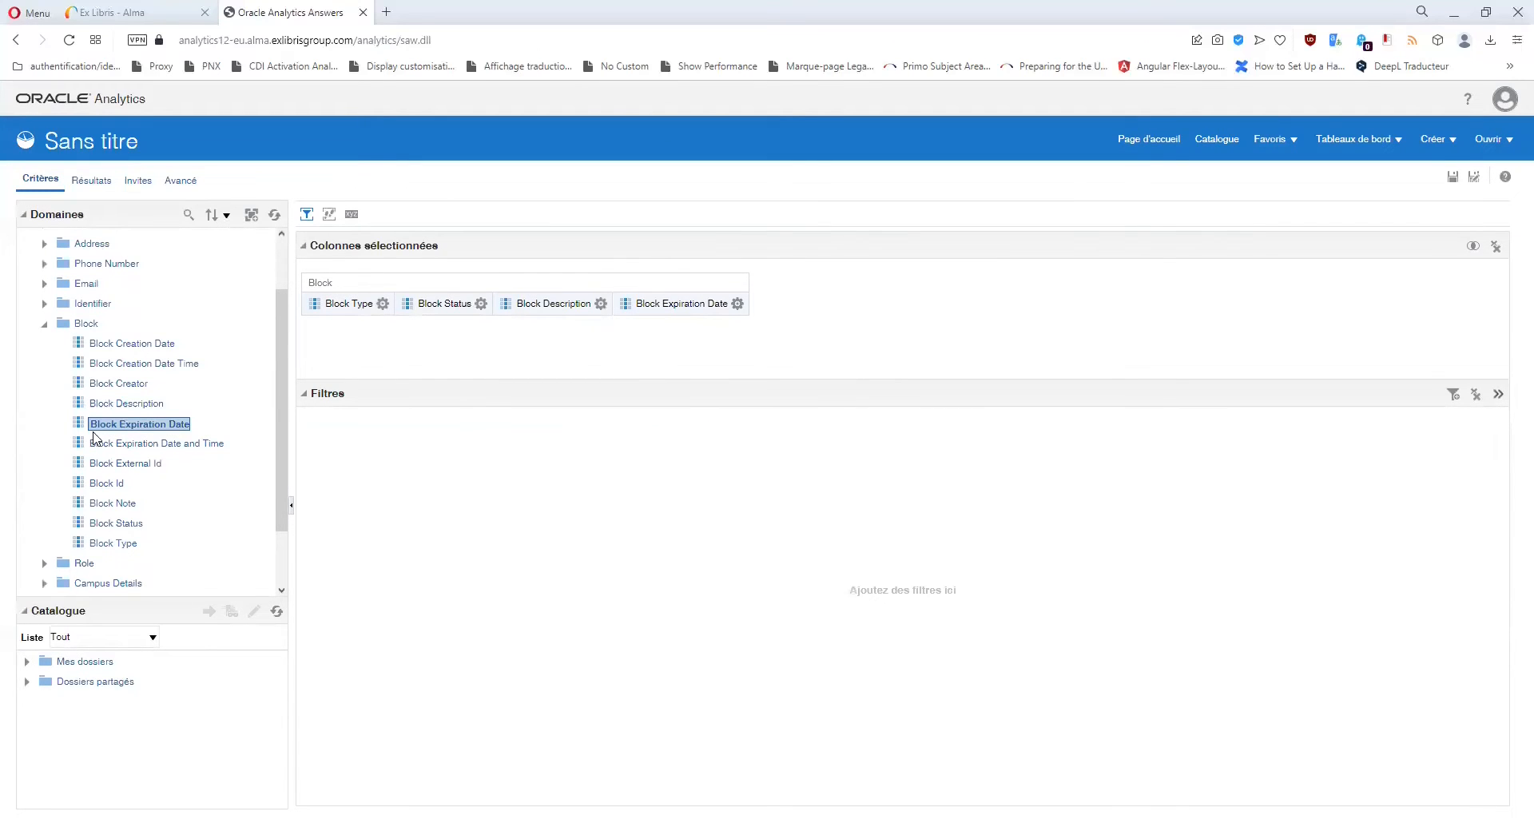
Add Block Creator as a column of the analysis.
{"action": "double_click", "coordinate": [119, 385]}
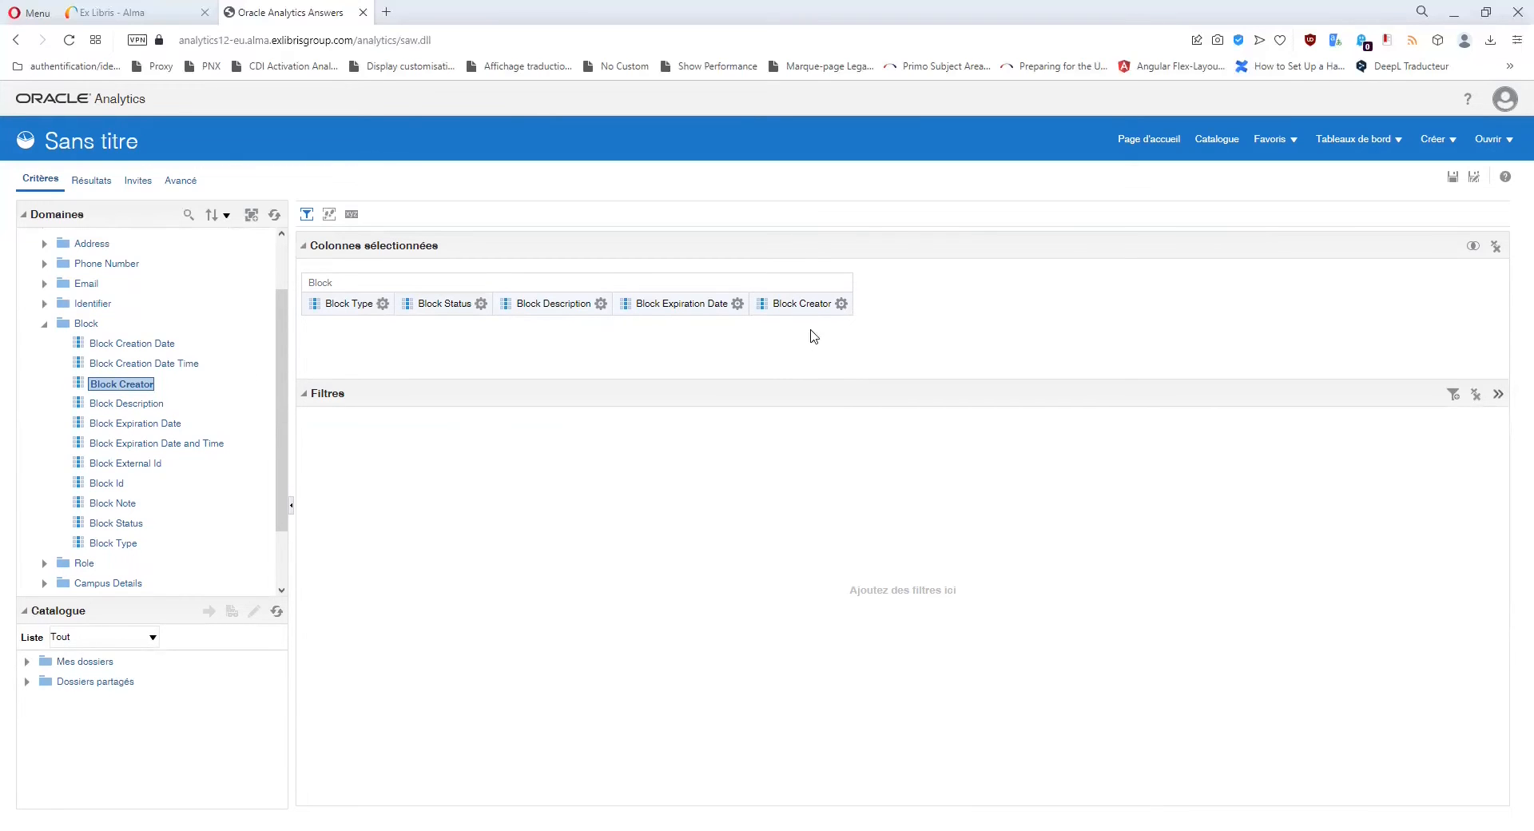
{"action": "left_click", "coordinate": [841, 304]}
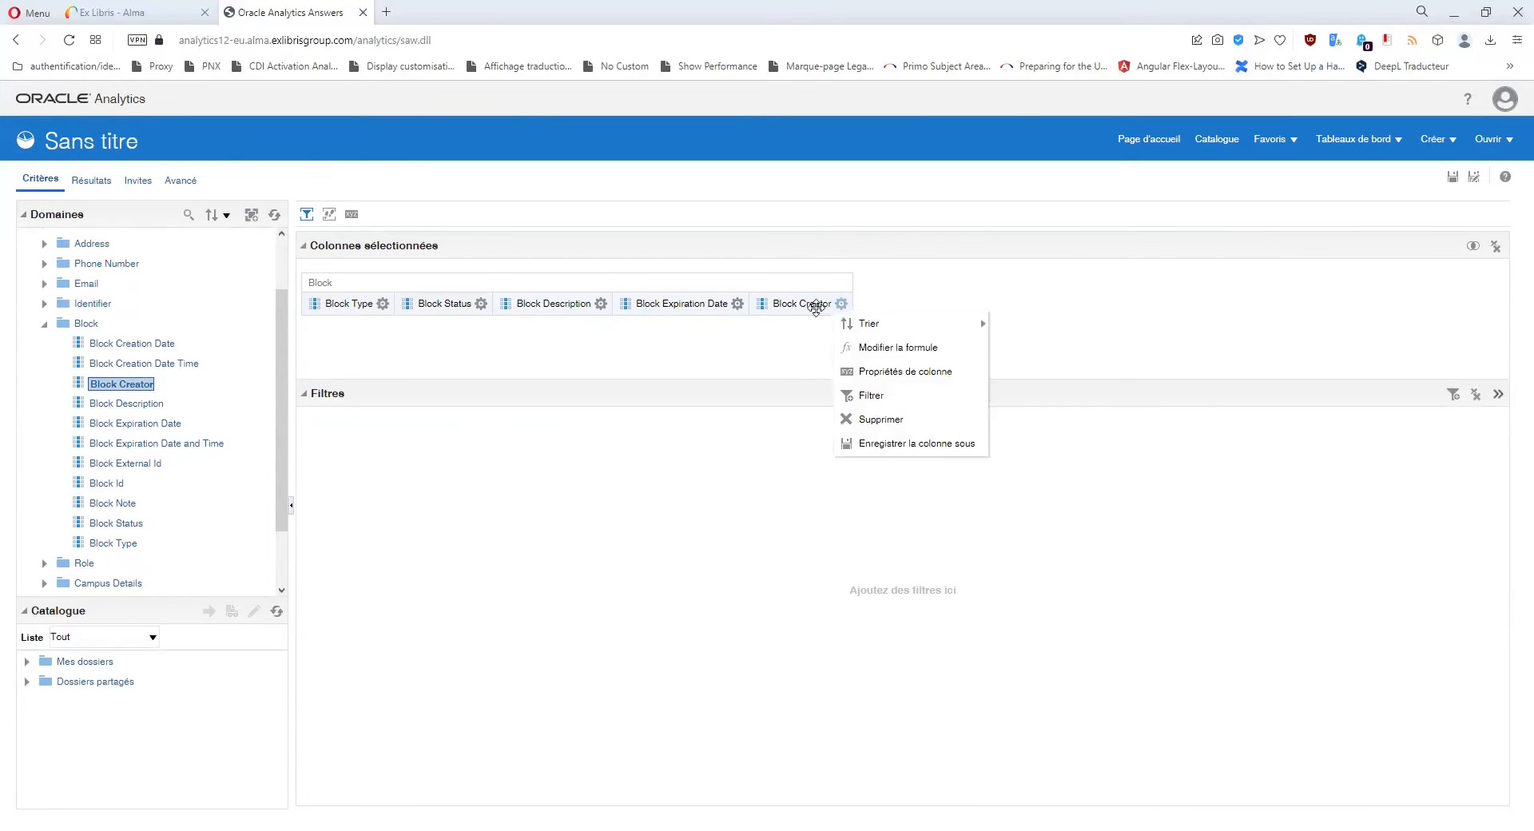
{"action": "left_click", "coordinate": [776, 346]}
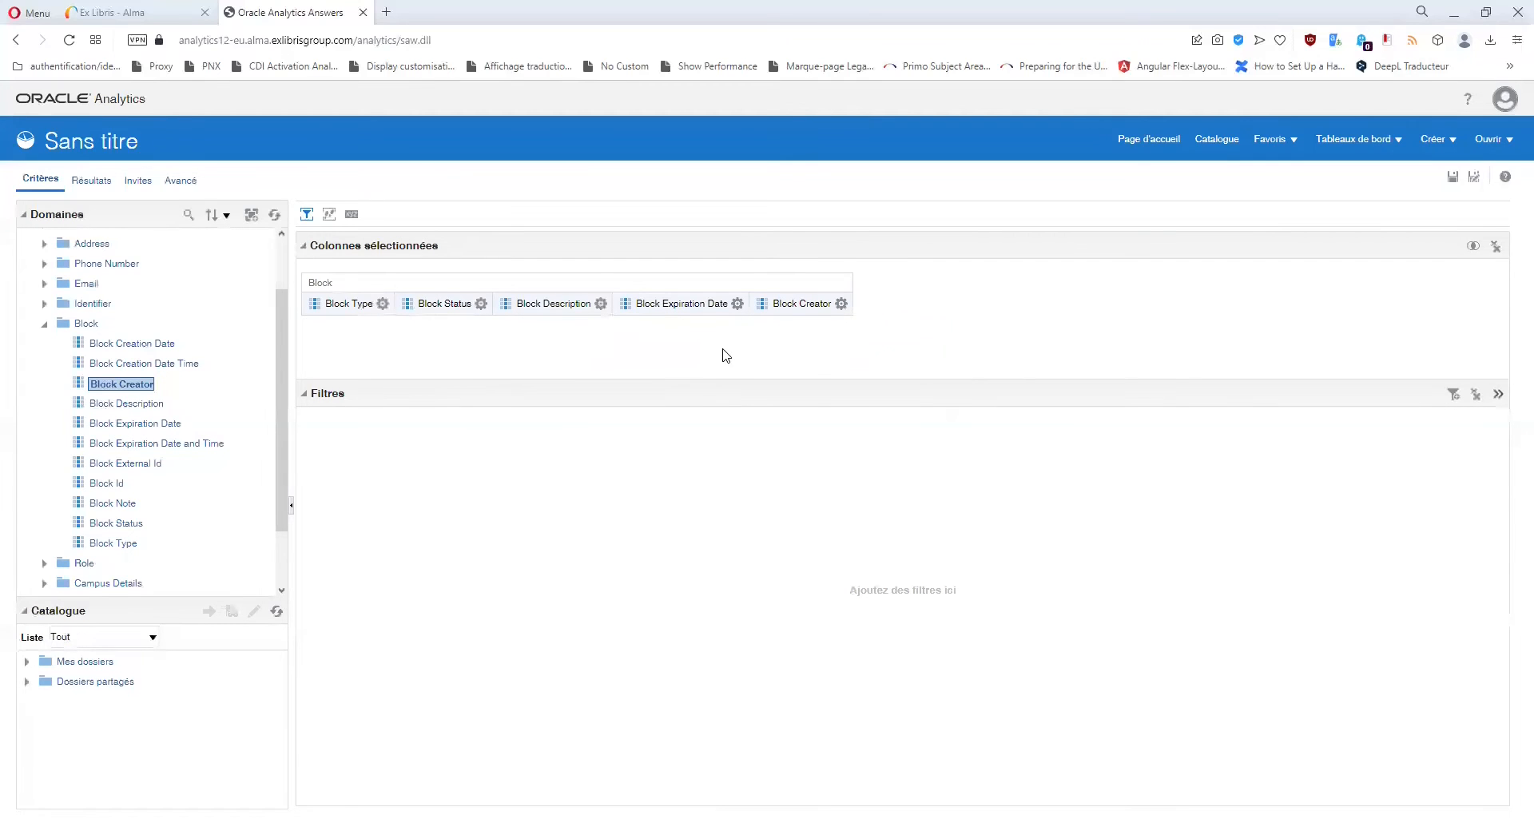
Delete the Block Type, Status, Description, Expiration Date and Creator columns.
{"action": "left_click", "coordinate": [382, 304]}
{"action": "left_click", "coordinate": [408, 417]}
{"action": "left_click", "coordinate": [388, 305]}
{"action": "left_click", "coordinate": [407, 417]}
{"action": "left_click", "coordinate": [409, 304]}
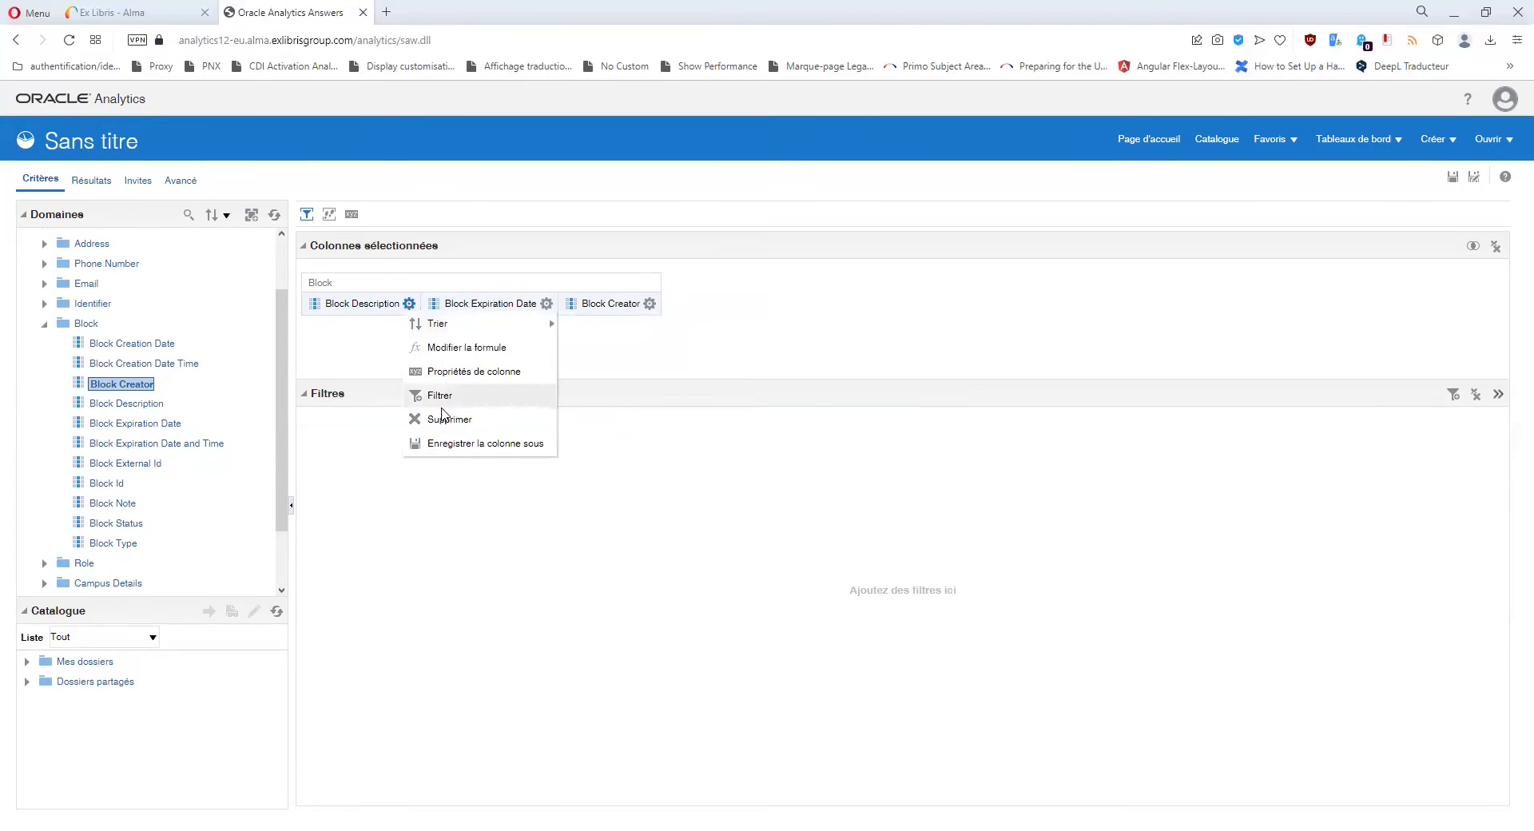
{"action": "left_click", "coordinate": [445, 417]}
{"action": "left_click", "coordinate": [429, 303]}
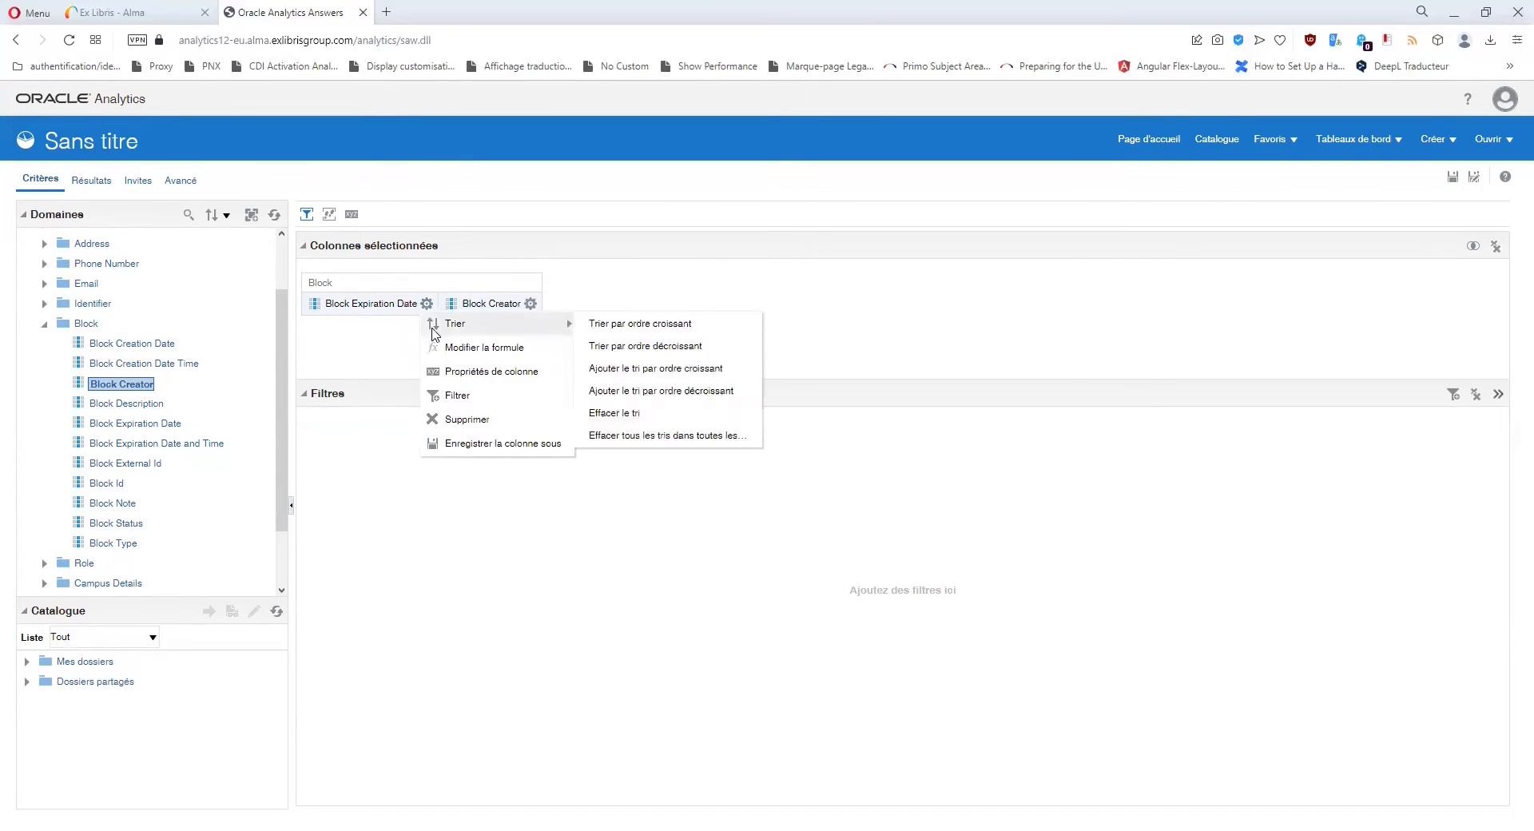
{"action": "left_click", "coordinate": [443, 418]}
{"action": "left_click", "coordinate": [392, 304]}
{"action": "left_click", "coordinate": [432, 419]}
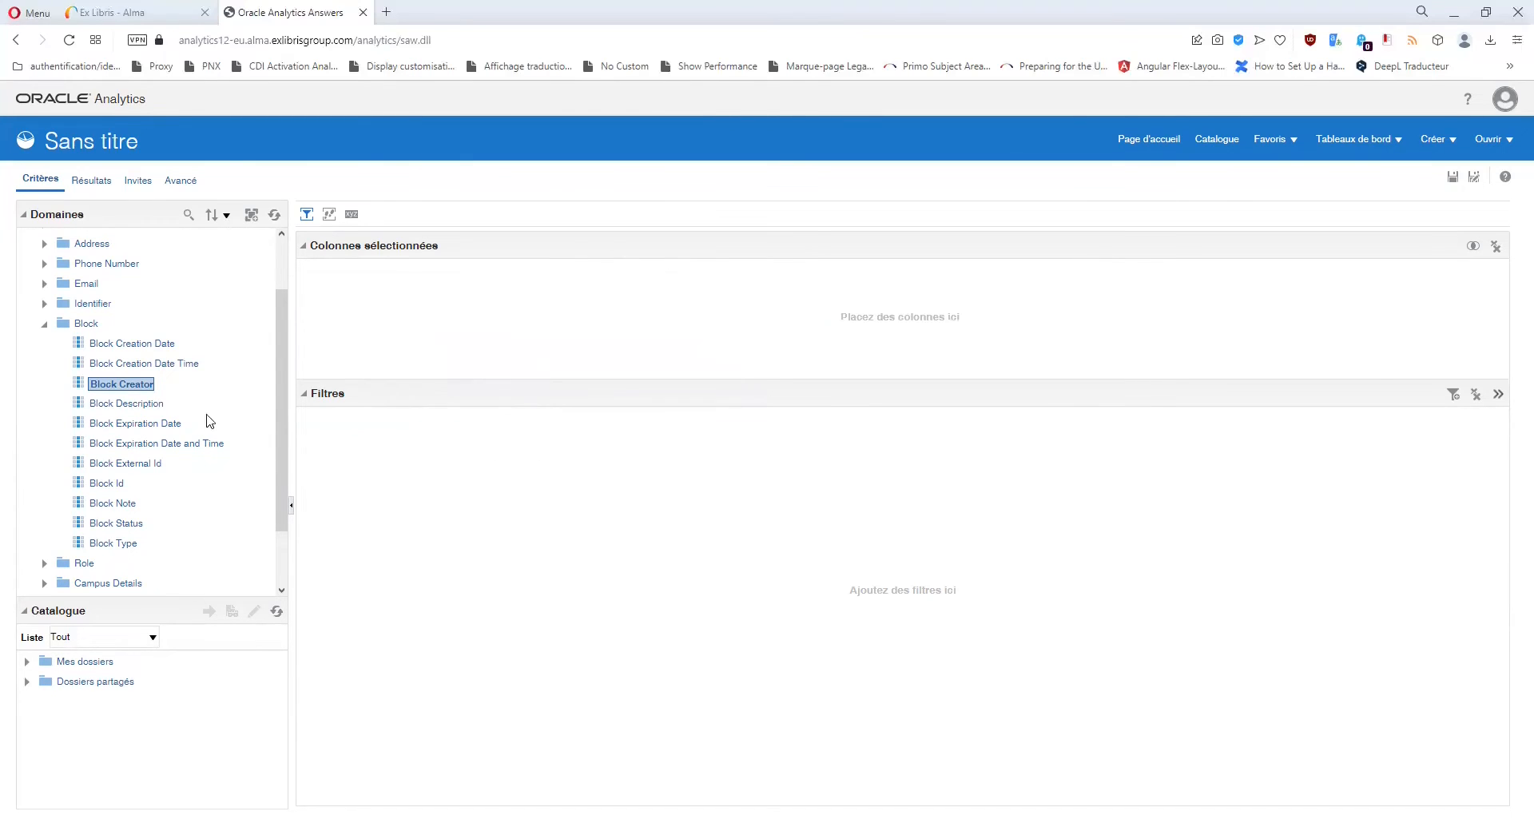
{"action": "scroll", "coordinate": [75, 427], "scroll_direction": "down", "scroll_amount": 1}
Add Note User Viewable and Note Type from the Note folder as columns.
{"action": "left_click", "coordinate": [45, 523]}
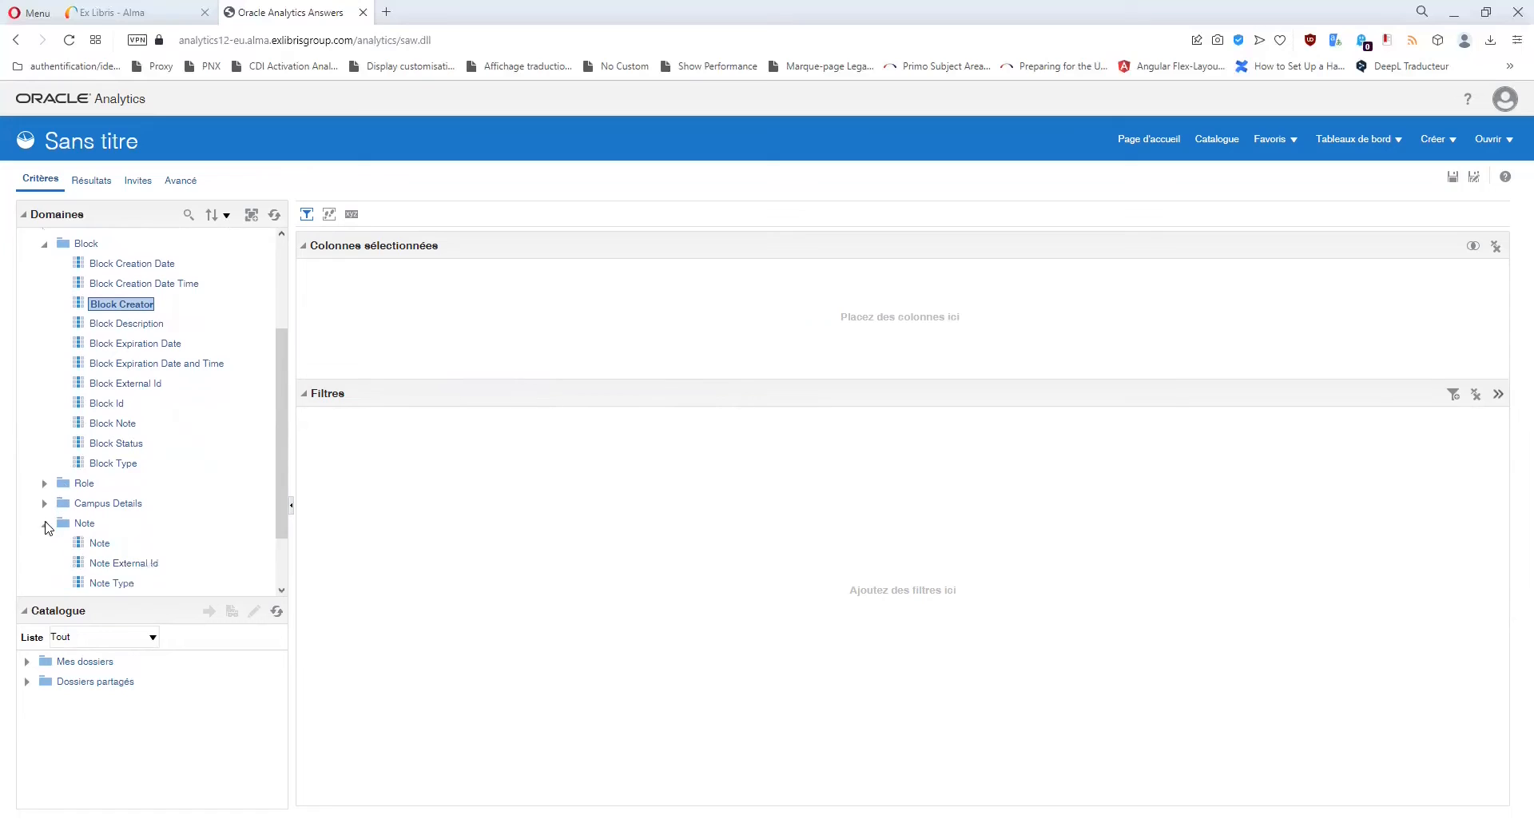
{"action": "scroll", "coordinate": [119, 456], "scroll_direction": "down", "scroll_amount": 1}
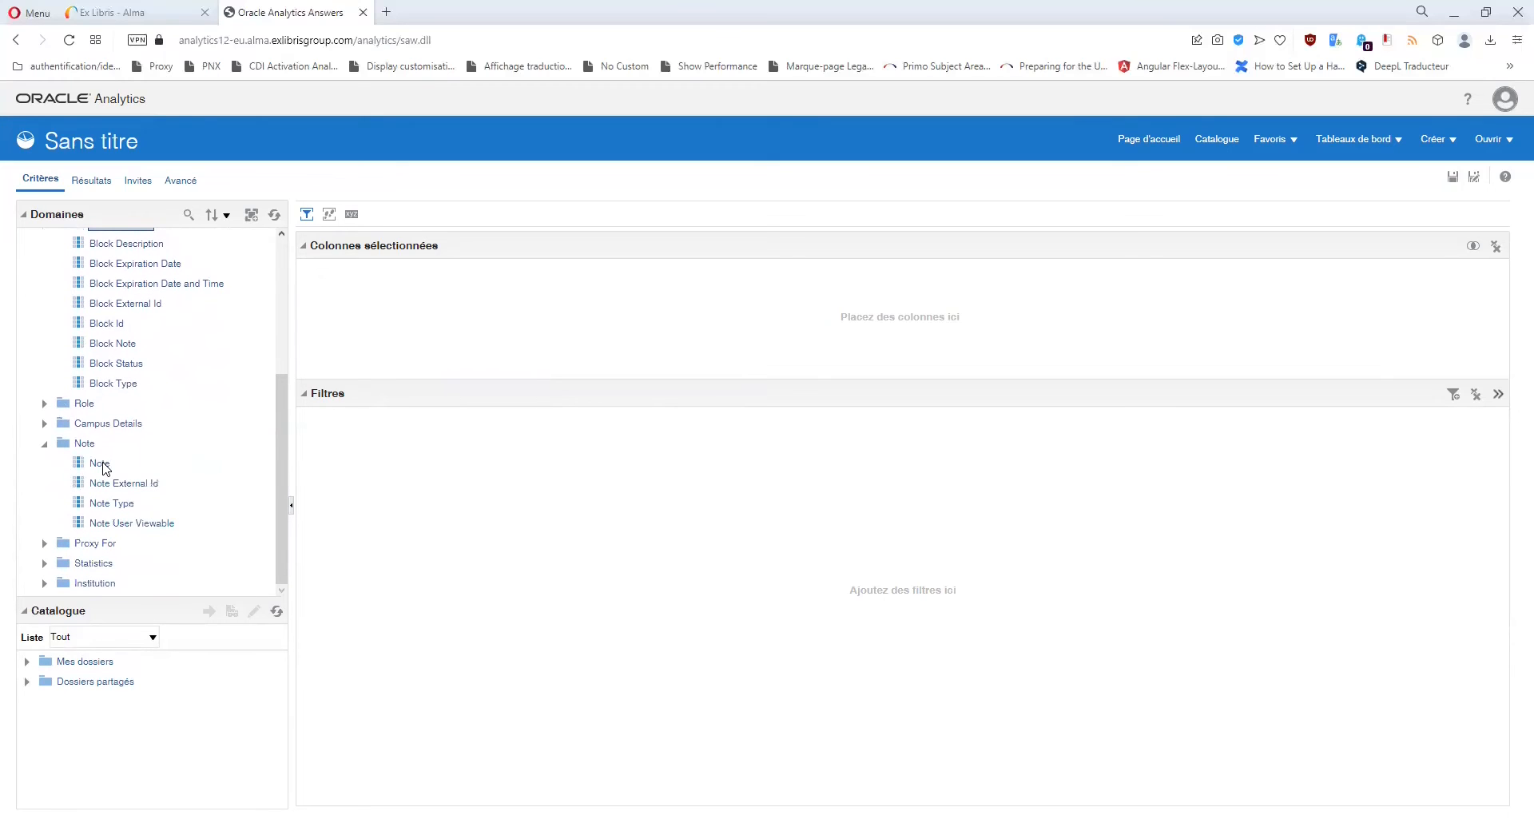
{"action": "double_click", "coordinate": [128, 523]}
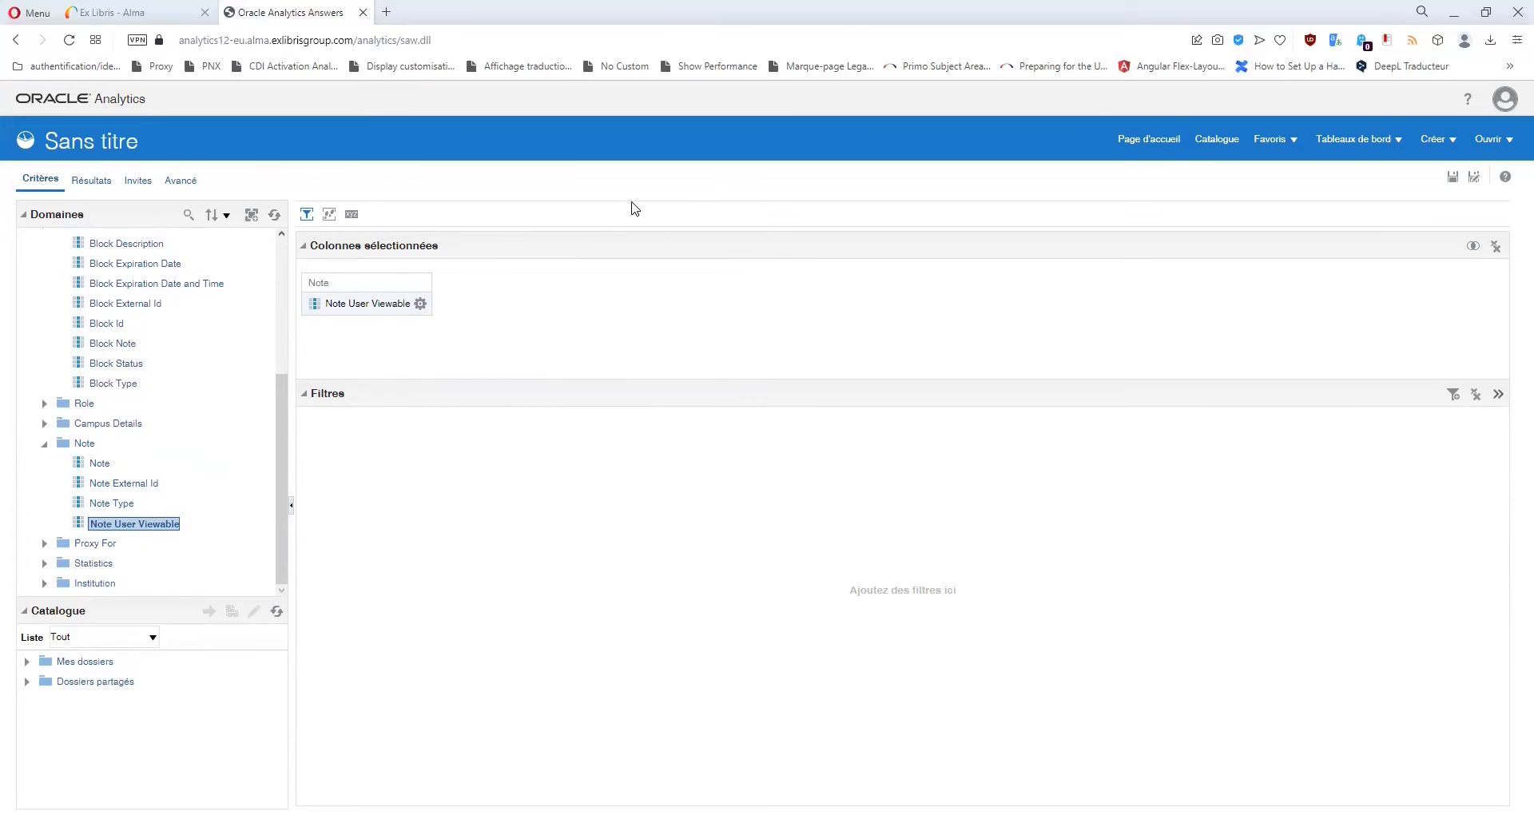
{"action": "double_click", "coordinate": [108, 505]}
Browse the Note Type filter values, then cancel without adding a filter.
{"action": "left_click", "coordinate": [510, 304]}
{"action": "left_click", "coordinate": [521, 397]}
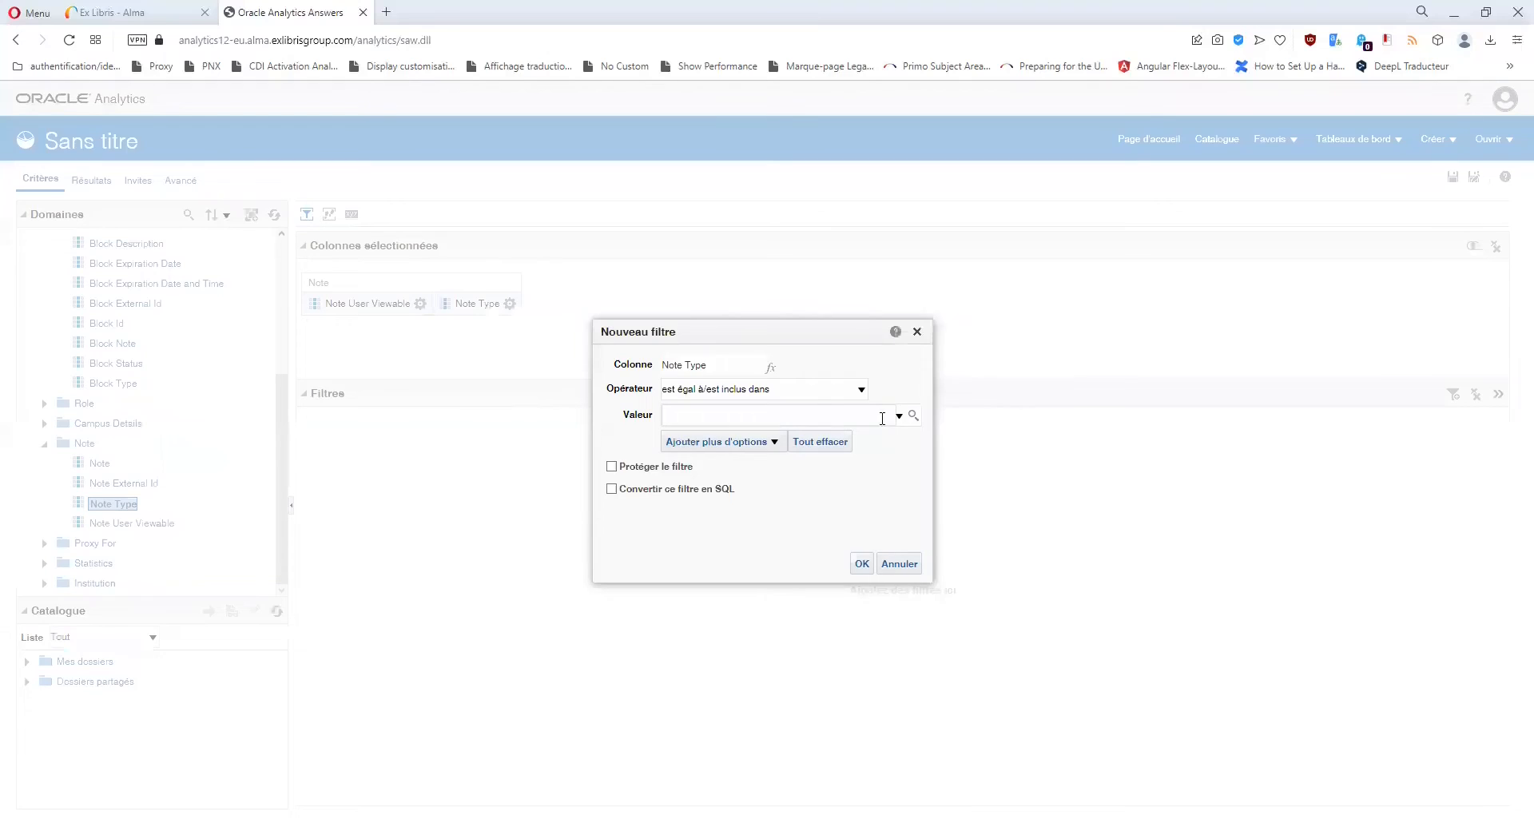
{"action": "left_click", "coordinate": [913, 416]}
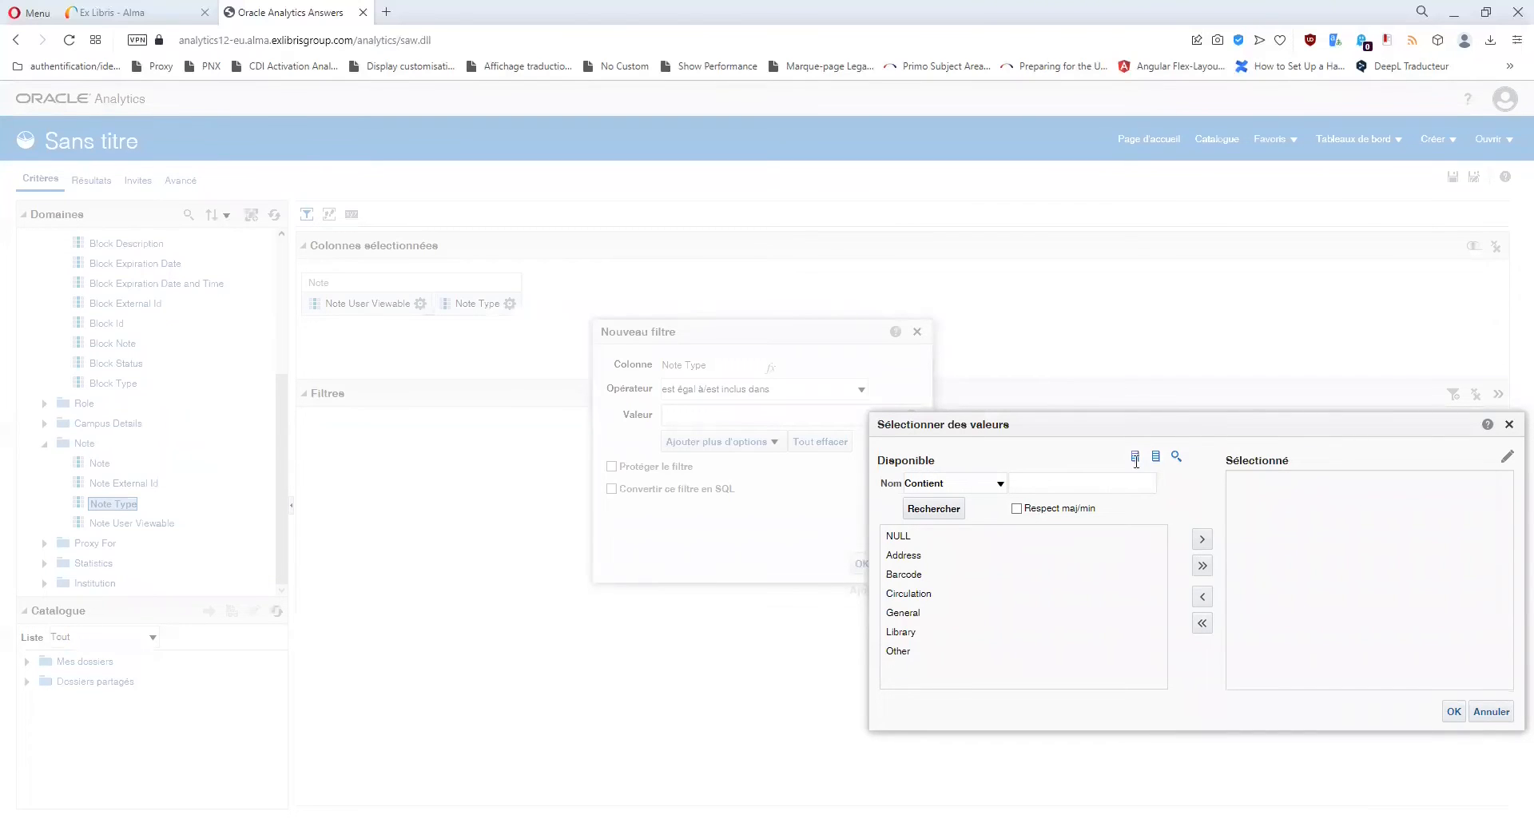
{"action": "left_click", "coordinate": [1509, 424]}
{"action": "left_click", "coordinate": [917, 332]}
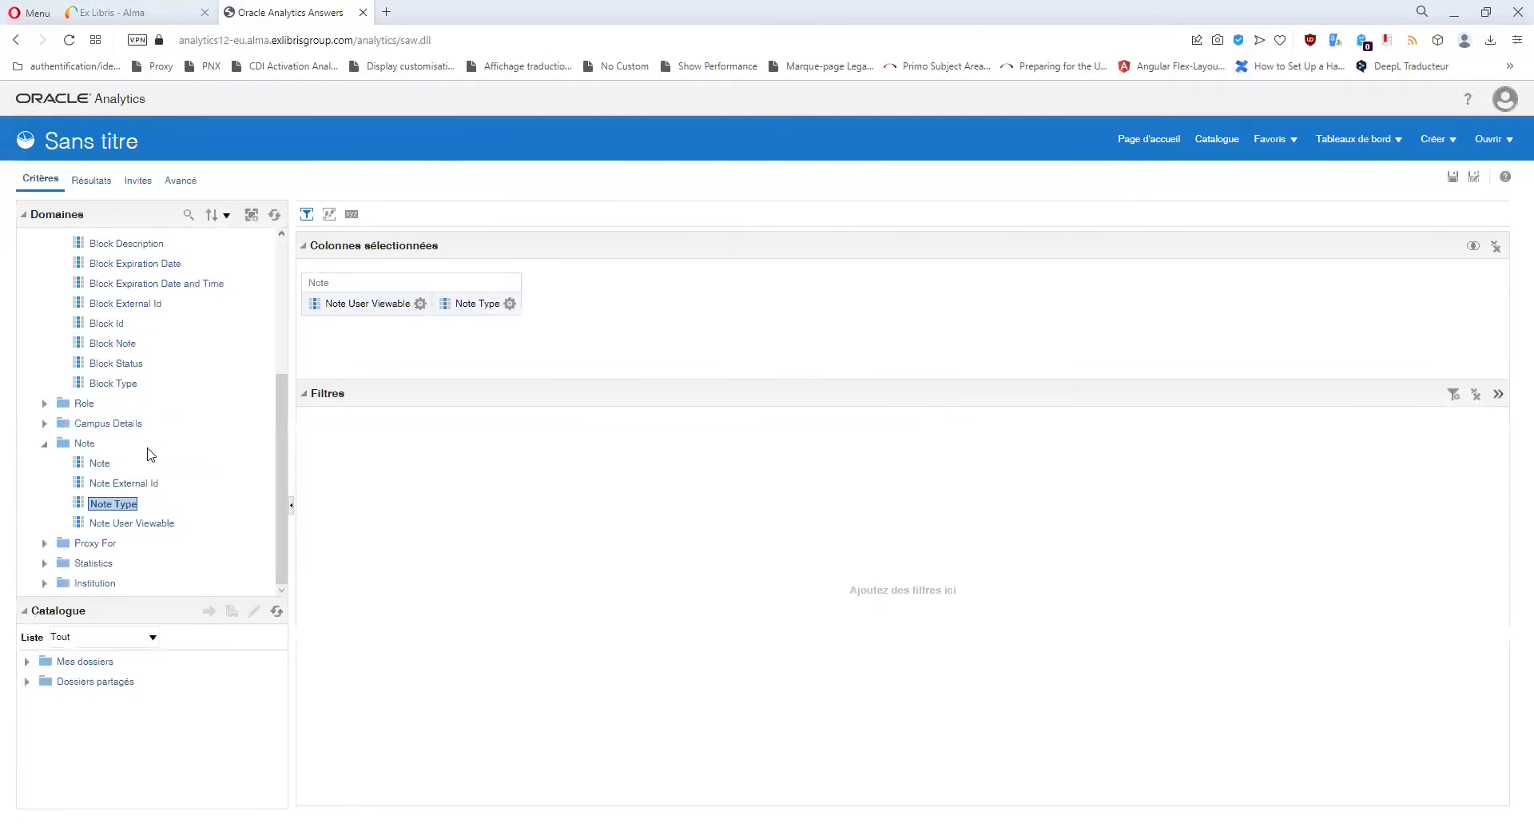
Drag in the Note column, then delete Note, Note Type and Note User Viewable.
{"action": "left_click_drag", "start_coordinate": [100, 463], "coordinate": [580, 368]}
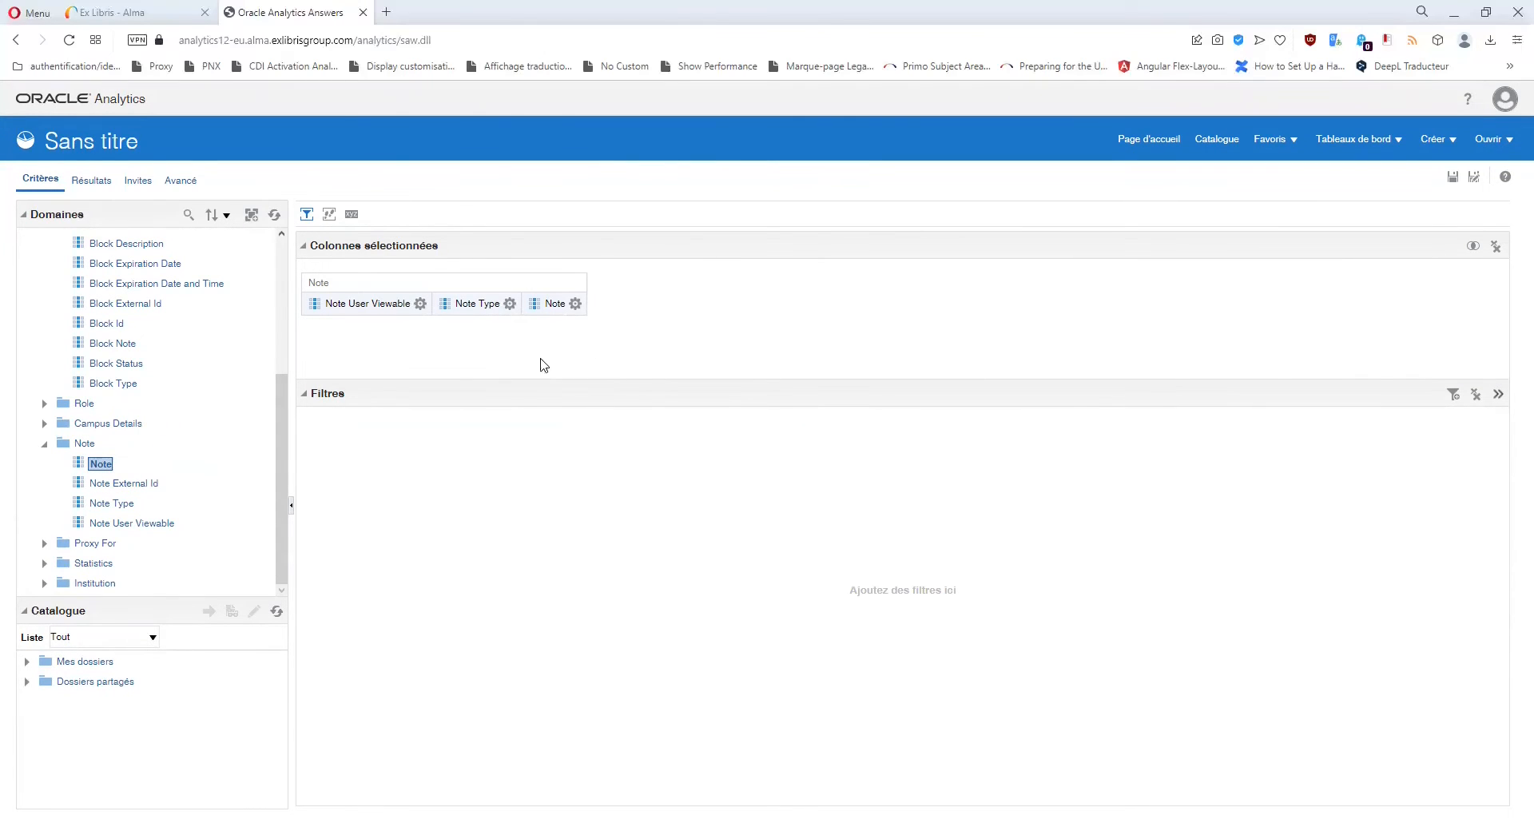
{"action": "left_click", "coordinate": [575, 303]}
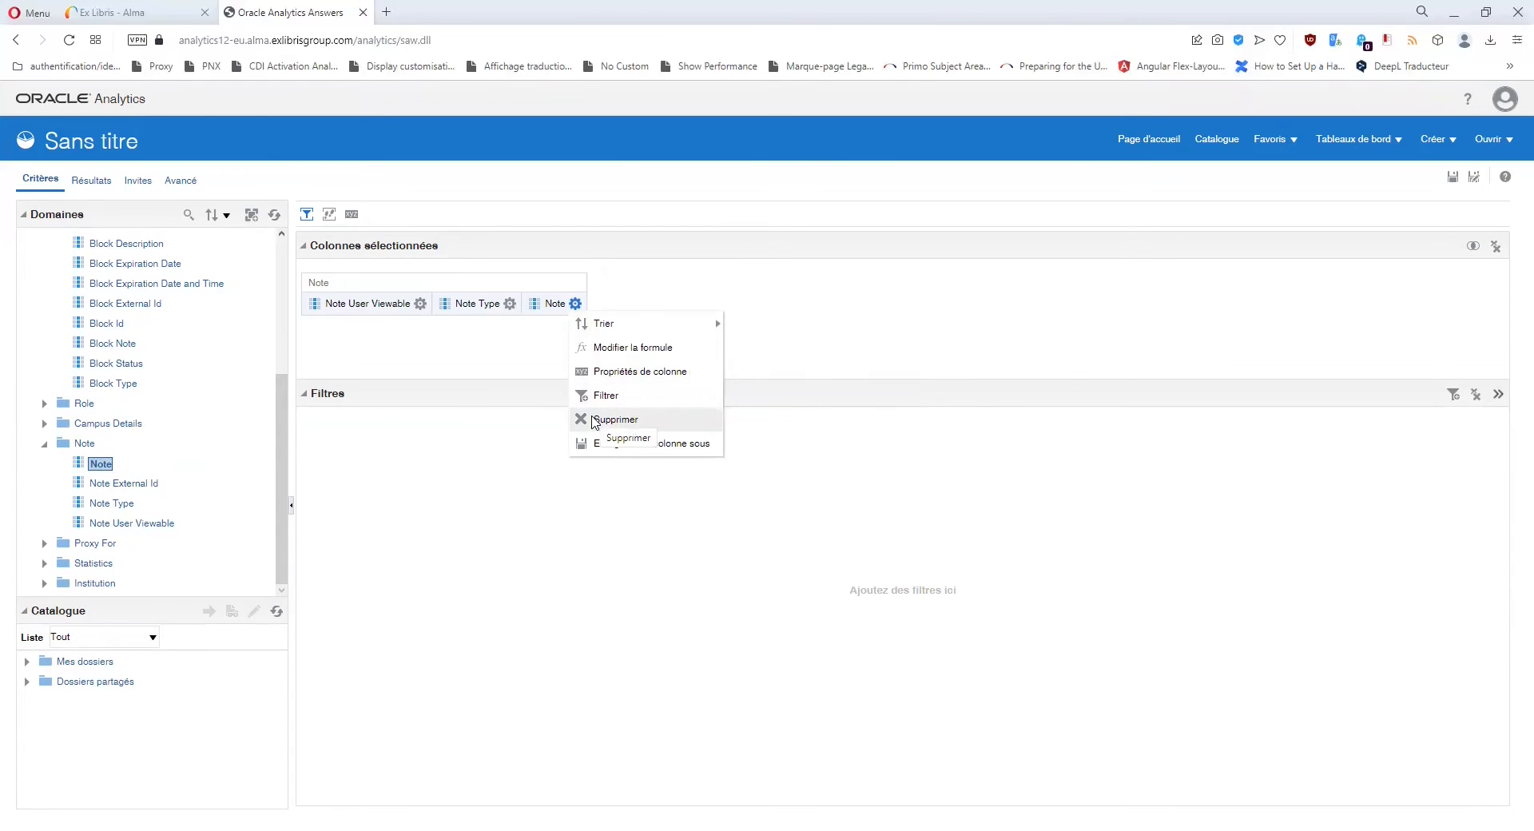
{"action": "left_click", "coordinate": [595, 420]}
{"action": "left_click", "coordinate": [510, 304]}
{"action": "left_click", "coordinate": [552, 419]}
{"action": "left_click", "coordinate": [421, 311]}
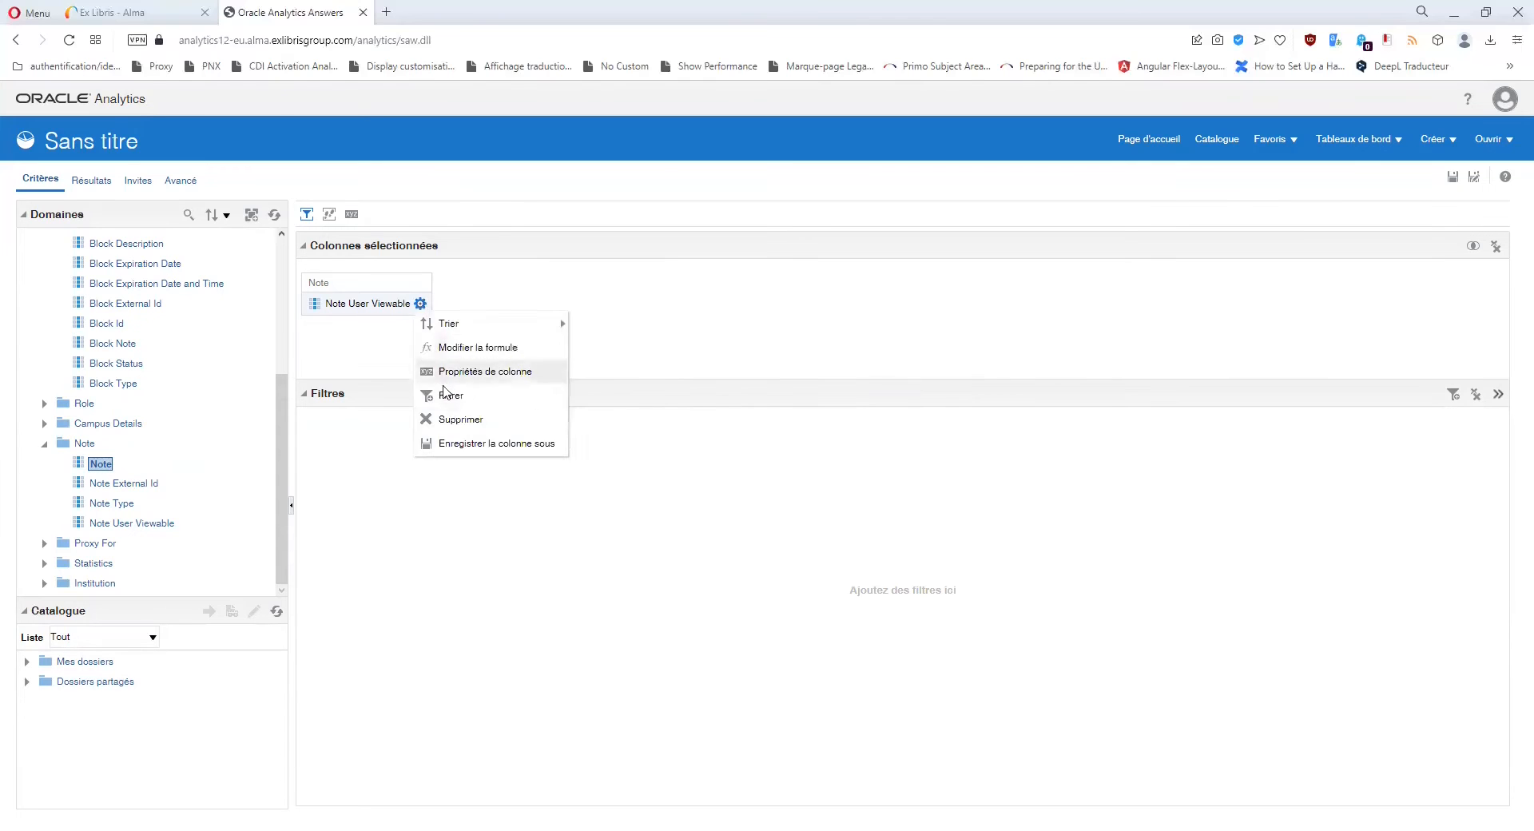
{"action": "left_click", "coordinate": [439, 420]}
{"action": "scroll", "coordinate": [100, 384], "scroll_direction": "up", "scroll_amount": 1}
{"action": "scroll", "coordinate": [100, 384], "scroll_direction": "up", "scroll_amount": 1}
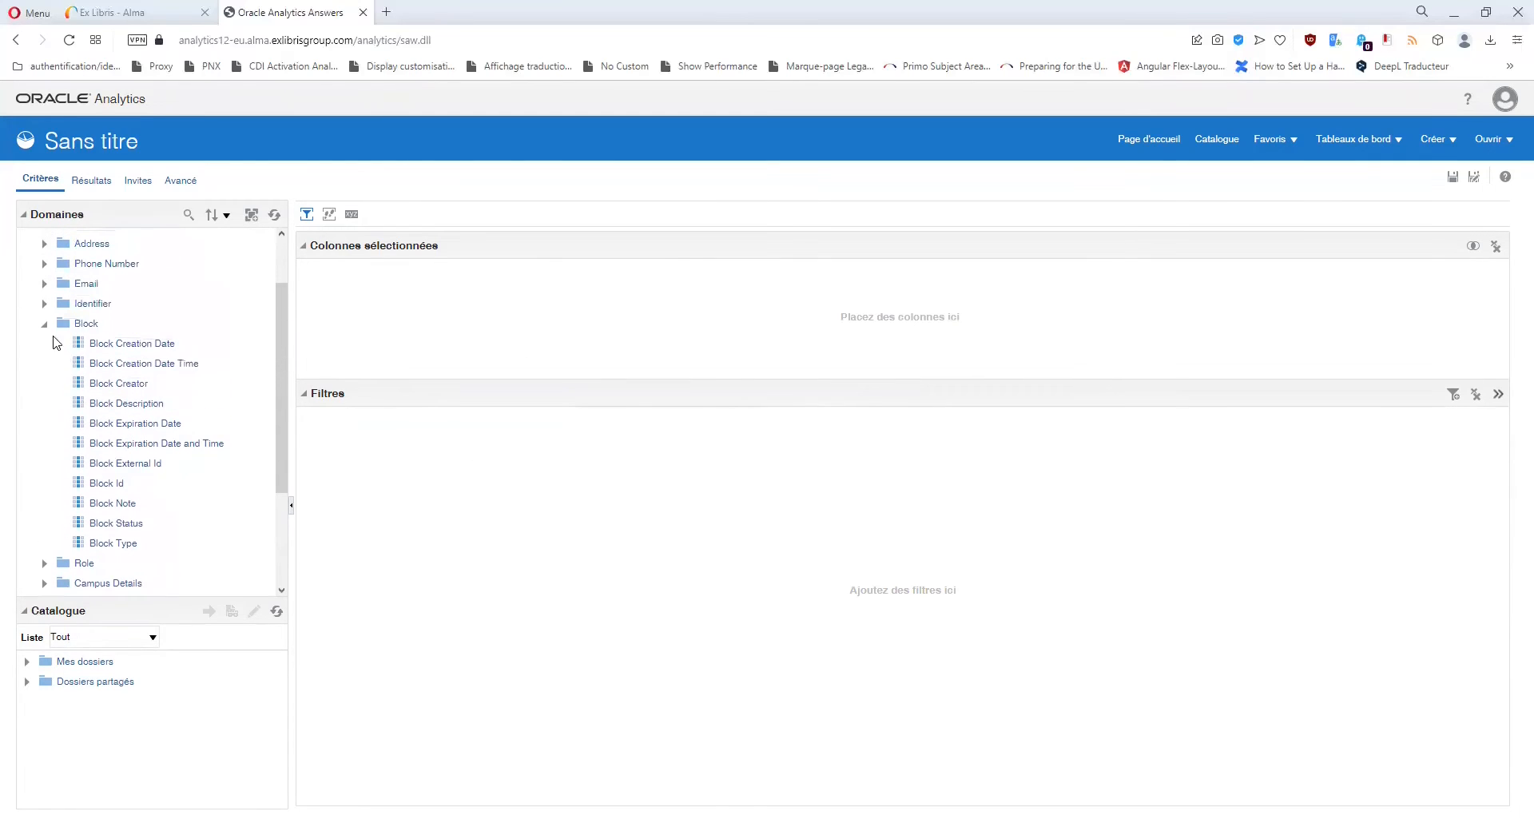
Collapse the Block and Note folders and add Campus Details' Campus Code as a column.
{"action": "left_click", "coordinate": [44, 321]}
{"action": "left_click", "coordinate": [45, 445]}
{"action": "left_click", "coordinate": [45, 439]}
{"action": "double_click", "coordinate": [91, 462]}
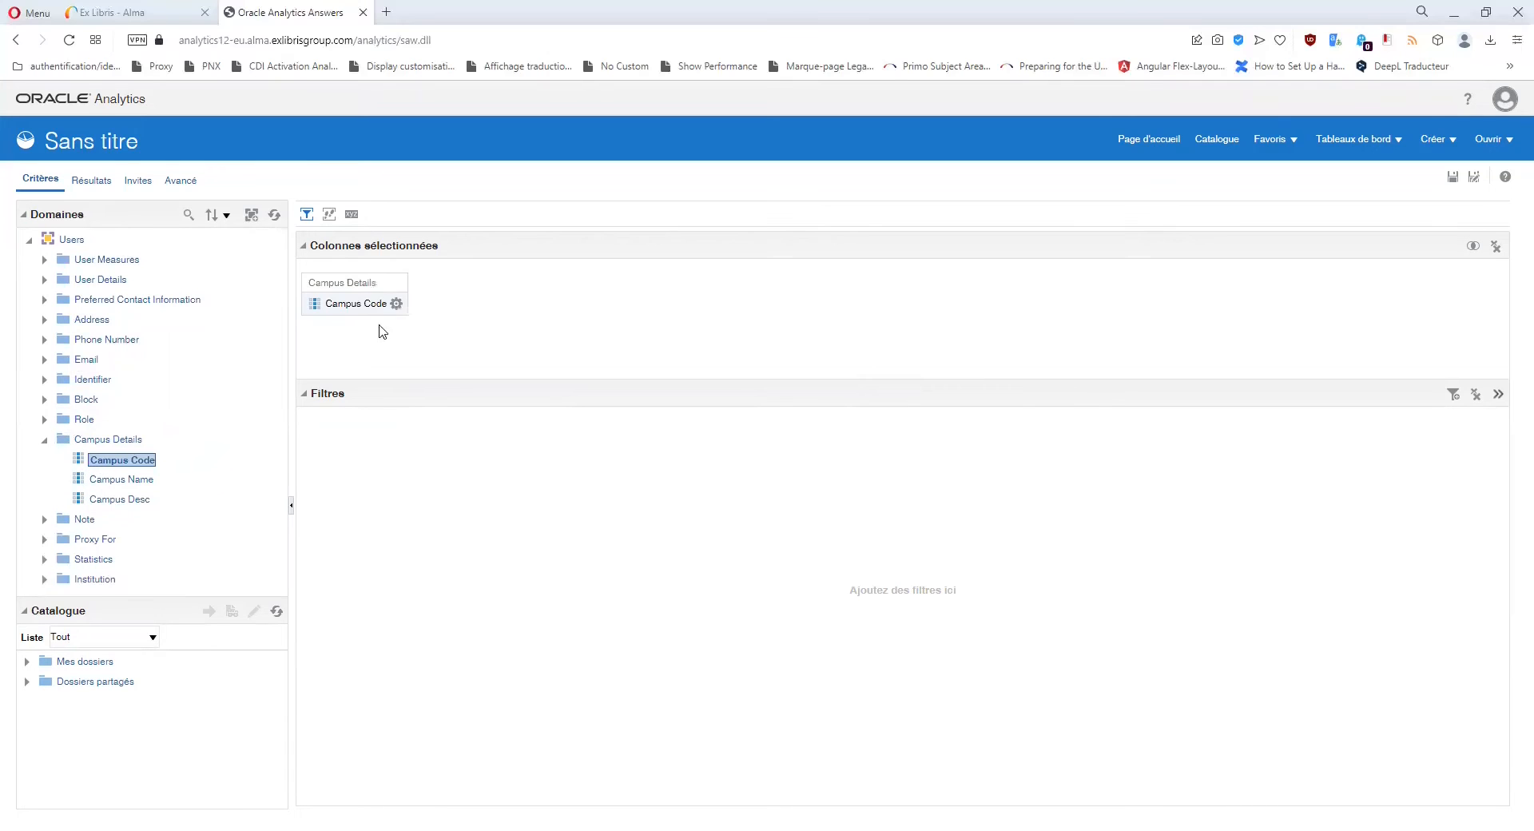
Start a Campus Code filter and browse its available values.
{"action": "left_click", "coordinate": [396, 304]}
{"action": "left_click", "coordinate": [426, 395]}
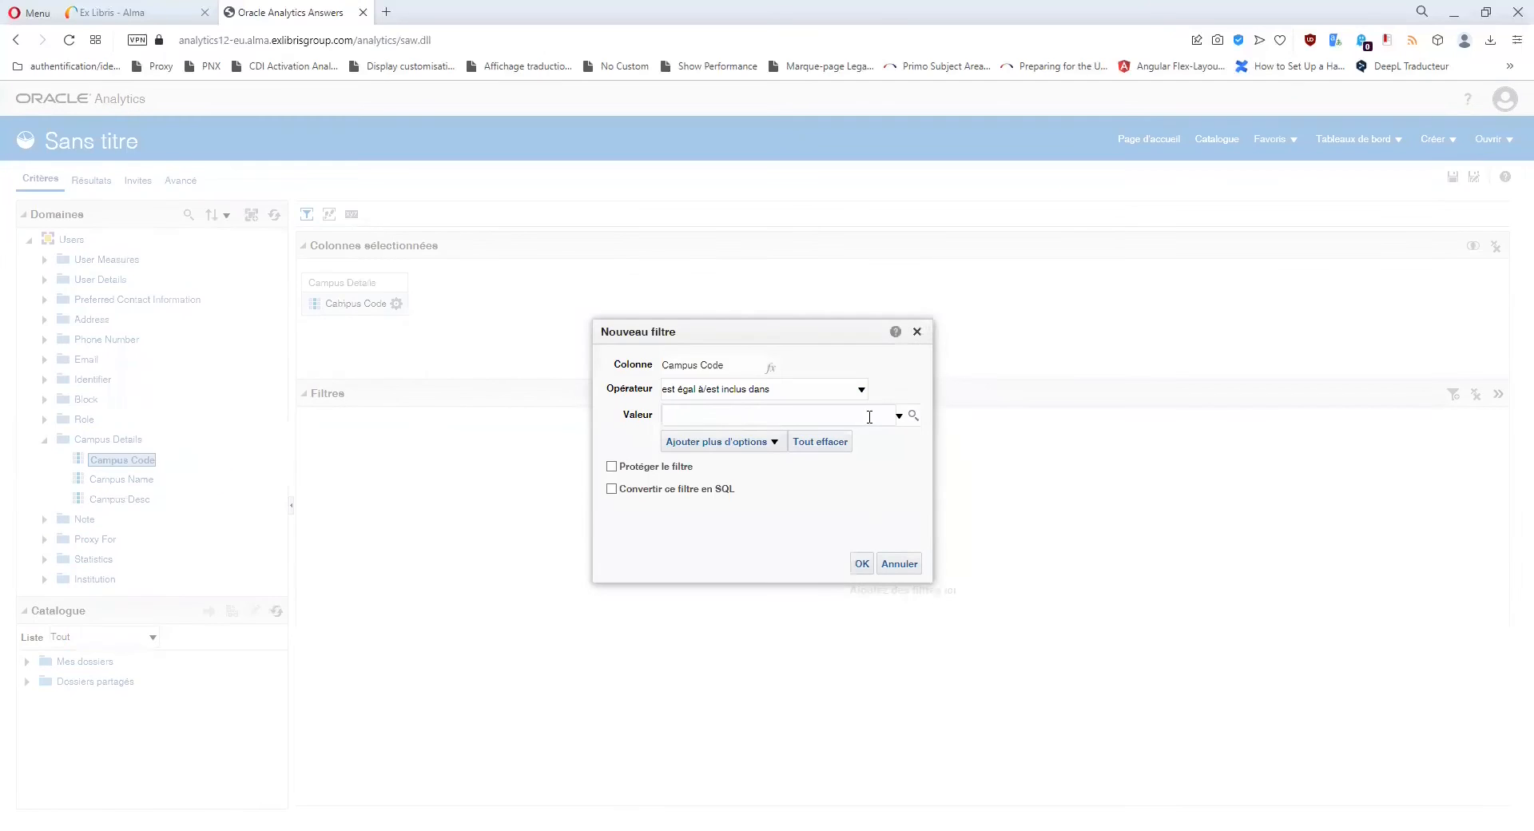
{"action": "left_click", "coordinate": [913, 415]}
{"action": "scroll", "coordinate": [1043, 576], "scroll_direction": "down", "scroll_amount": 2}
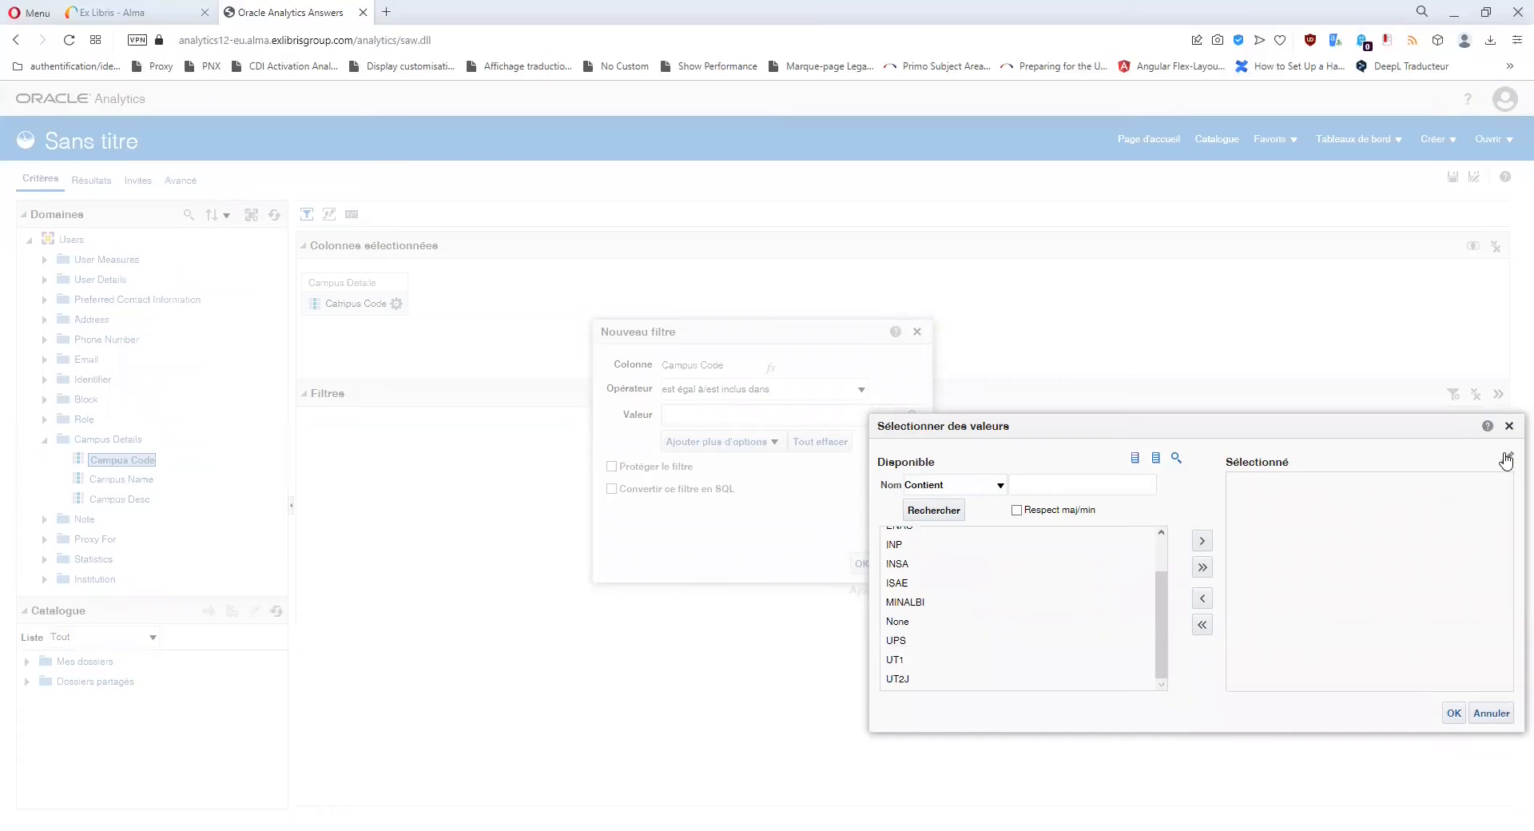
{"action": "left_click", "coordinate": [1509, 426]}
Cancel the Campus Code filter and add User Details' Campus Code as a second column.
{"action": "left_click", "coordinate": [916, 331]}
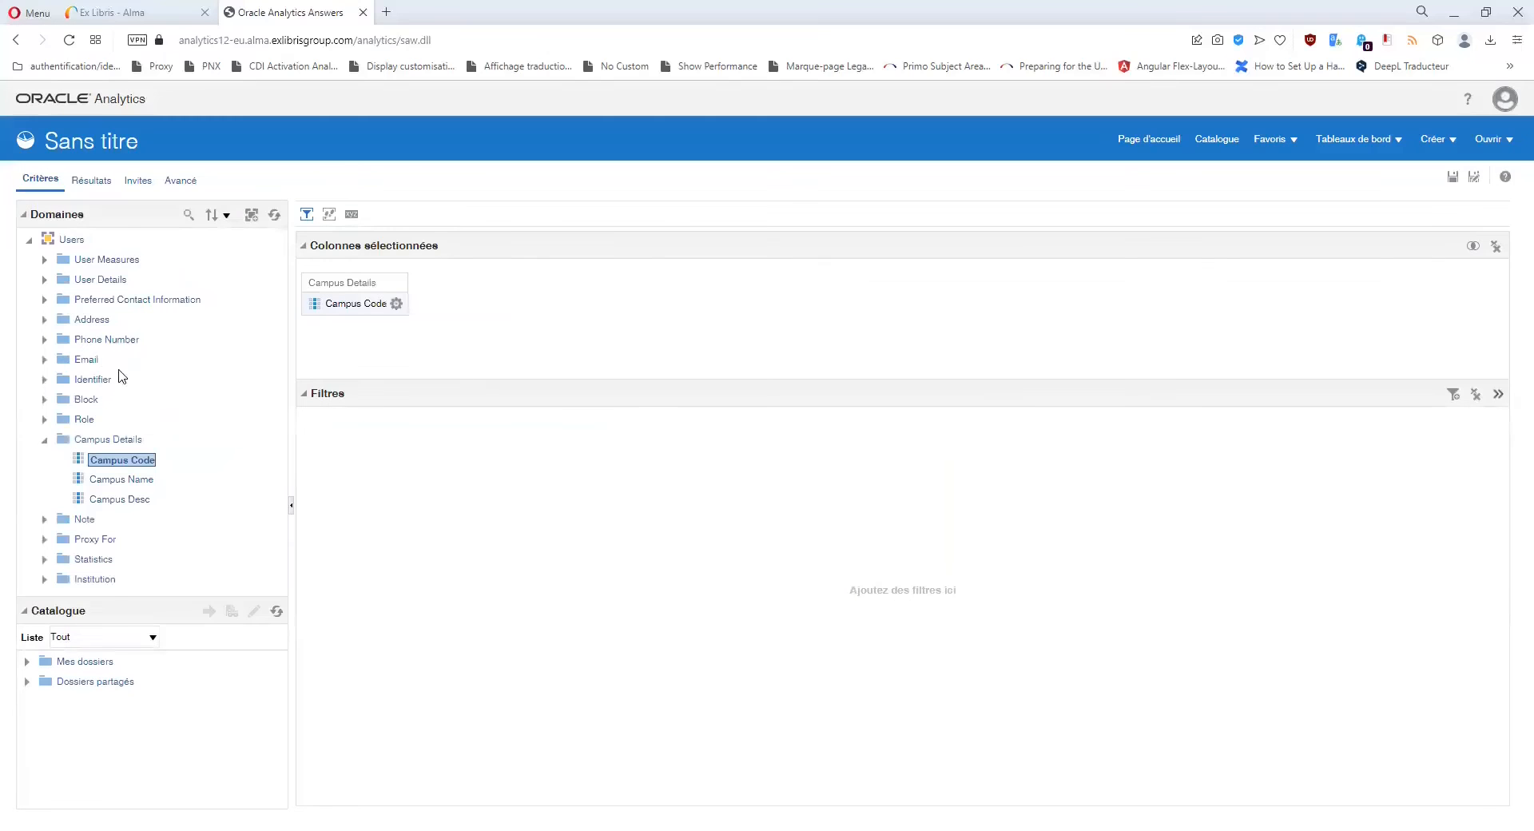
{"action": "left_click", "coordinate": [44, 280]}
{"action": "scroll", "coordinate": [104, 342], "scroll_direction": "down", "scroll_amount": 3}
{"action": "scroll", "coordinate": [113, 342], "scroll_direction": "up", "scroll_amount": 3}
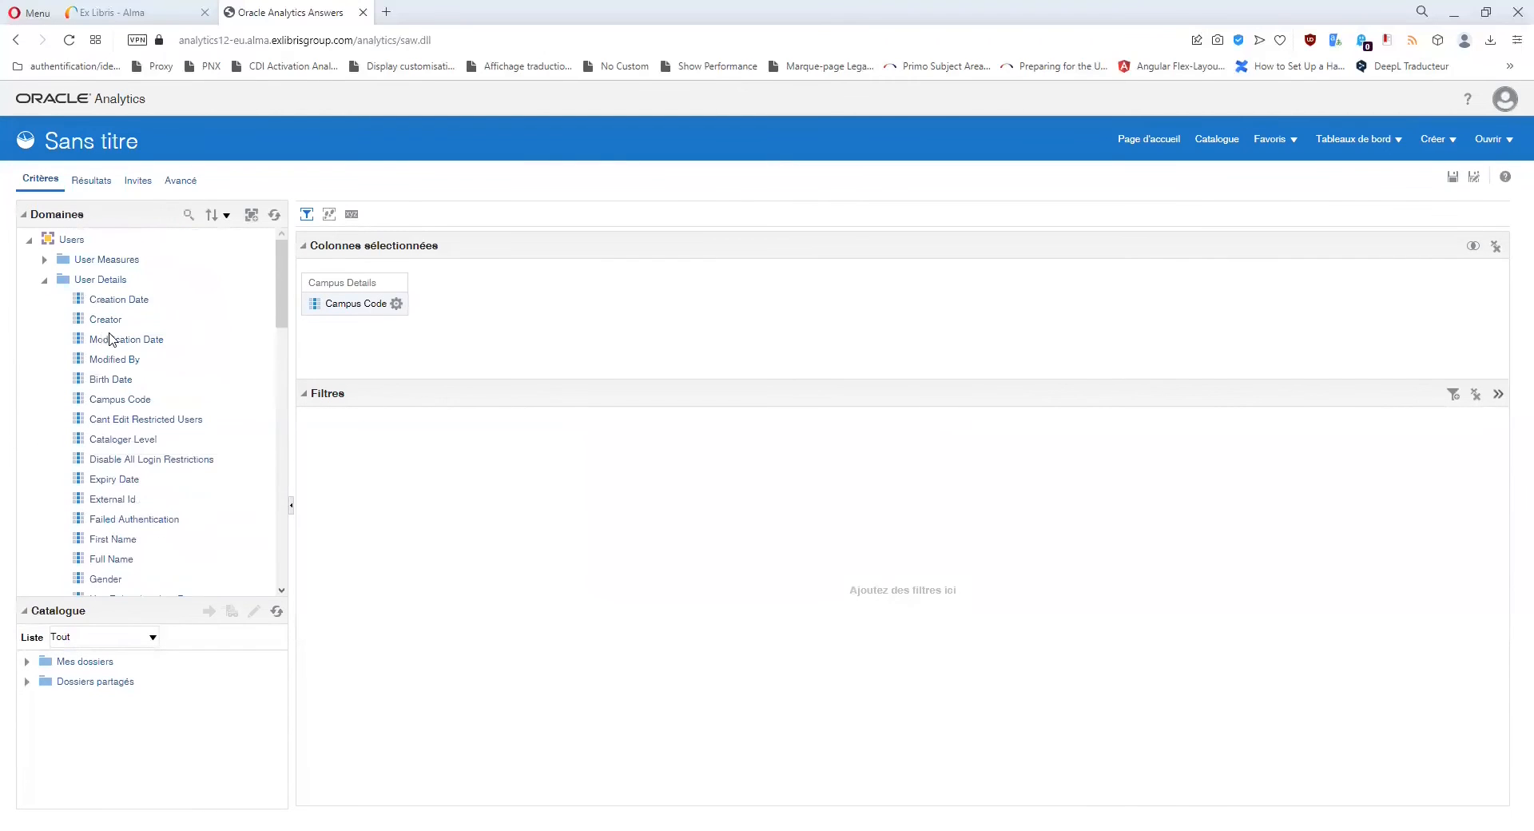
{"action": "scroll", "coordinate": [120, 319], "scroll_direction": "down", "scroll_amount": 4}
{"action": "scroll", "coordinate": [122, 304], "scroll_direction": "up", "scroll_amount": 2}
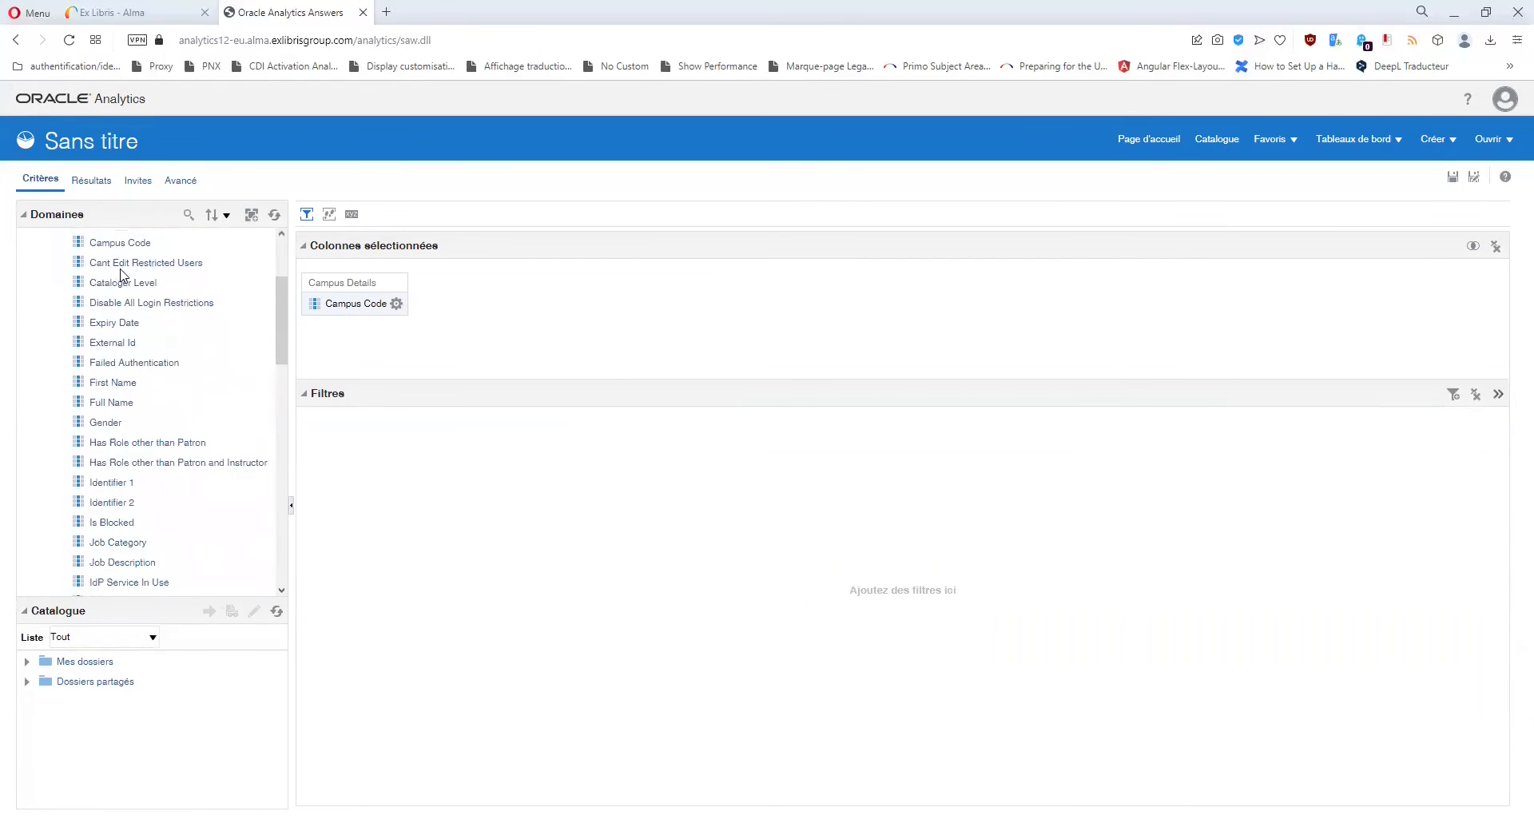
{"action": "double_click", "coordinate": [120, 320]}
Browse the new Campus Code's filter values such as CHAMP, then cancel the filter.
{"action": "left_click", "coordinate": [504, 303]}
{"action": "left_click", "coordinate": [505, 304]}
{"action": "left_click", "coordinate": [534, 395]}
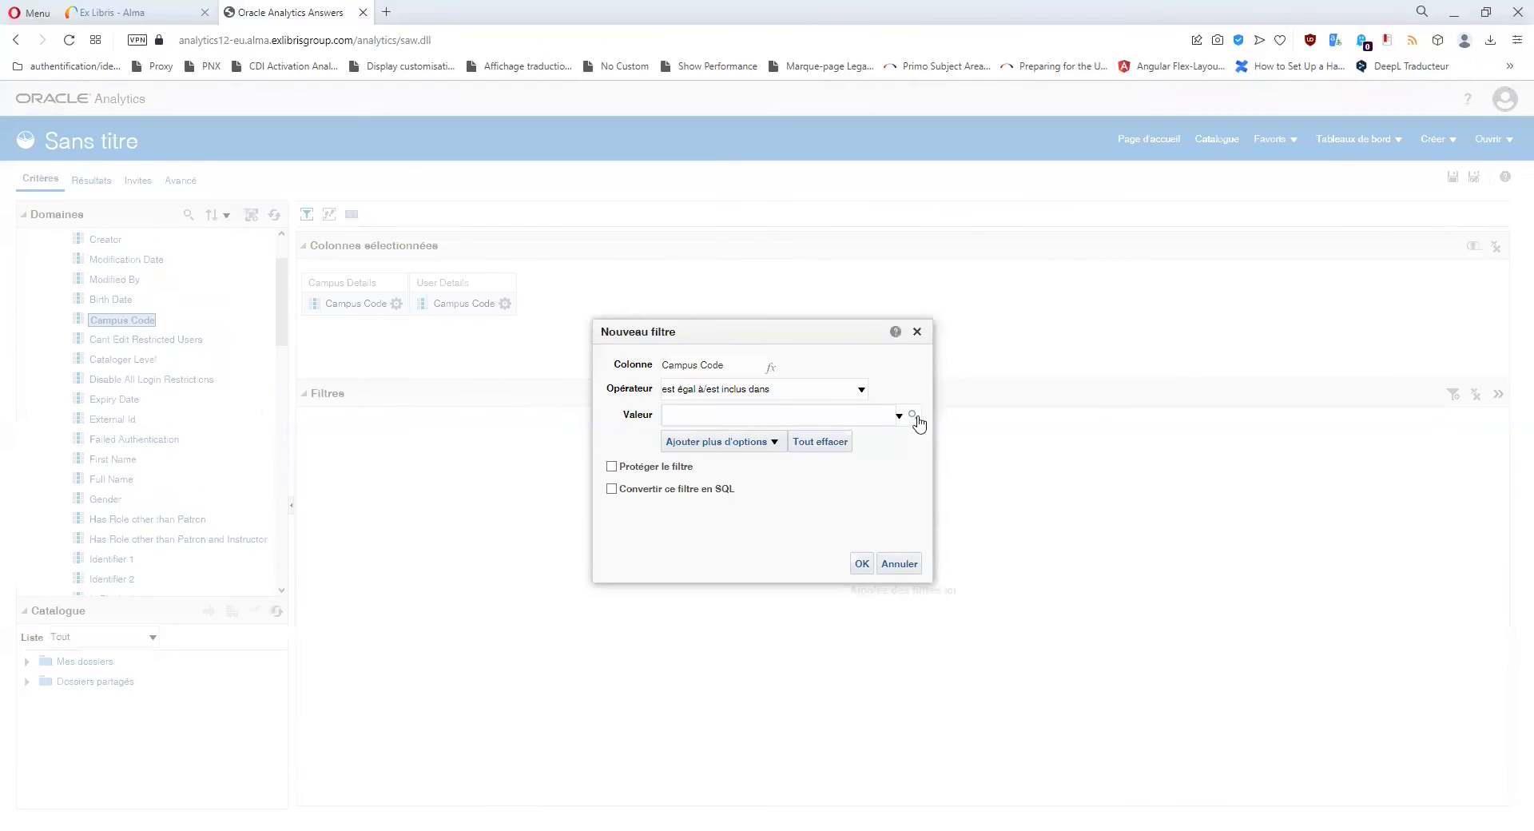
{"action": "left_click", "coordinate": [914, 416]}
{"action": "left_click", "coordinate": [908, 553]}
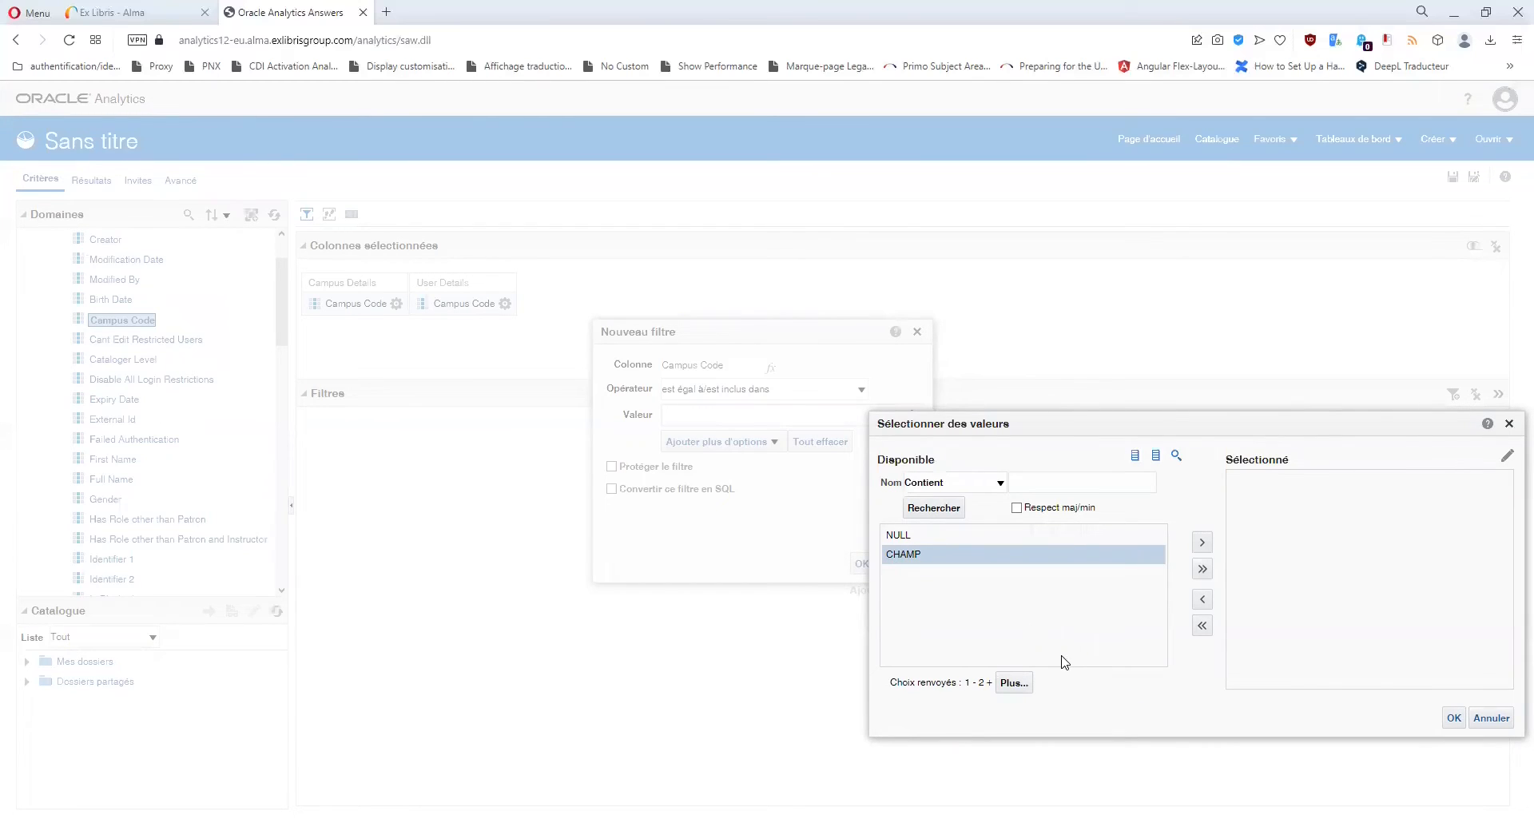
{"action": "left_click", "coordinate": [1510, 423]}
{"action": "left_click", "coordinate": [917, 332]}
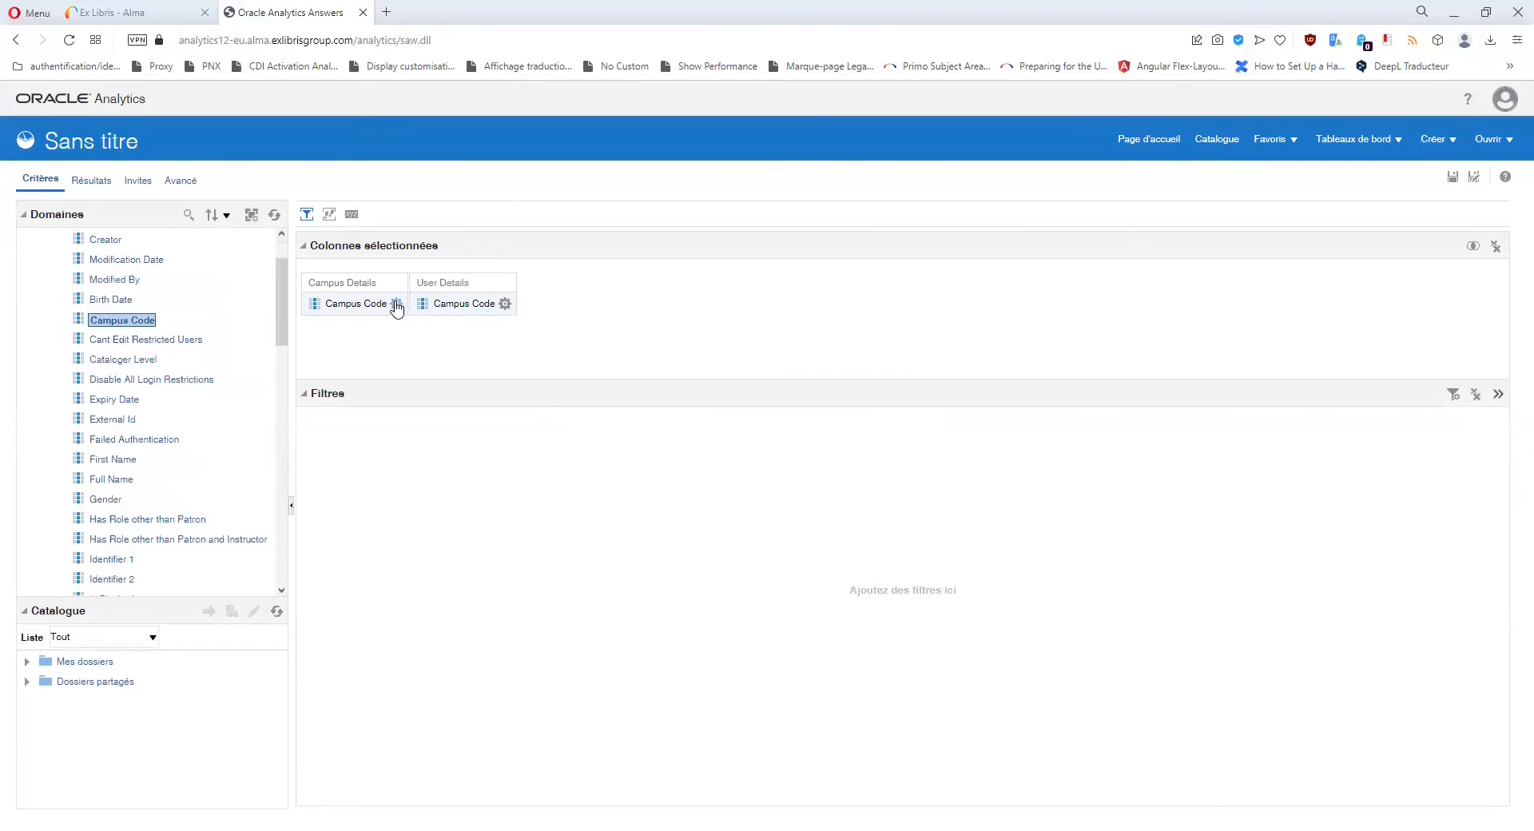
Delete the Campus Details Campus Code column.
{"action": "left_click", "coordinate": [396, 304]}
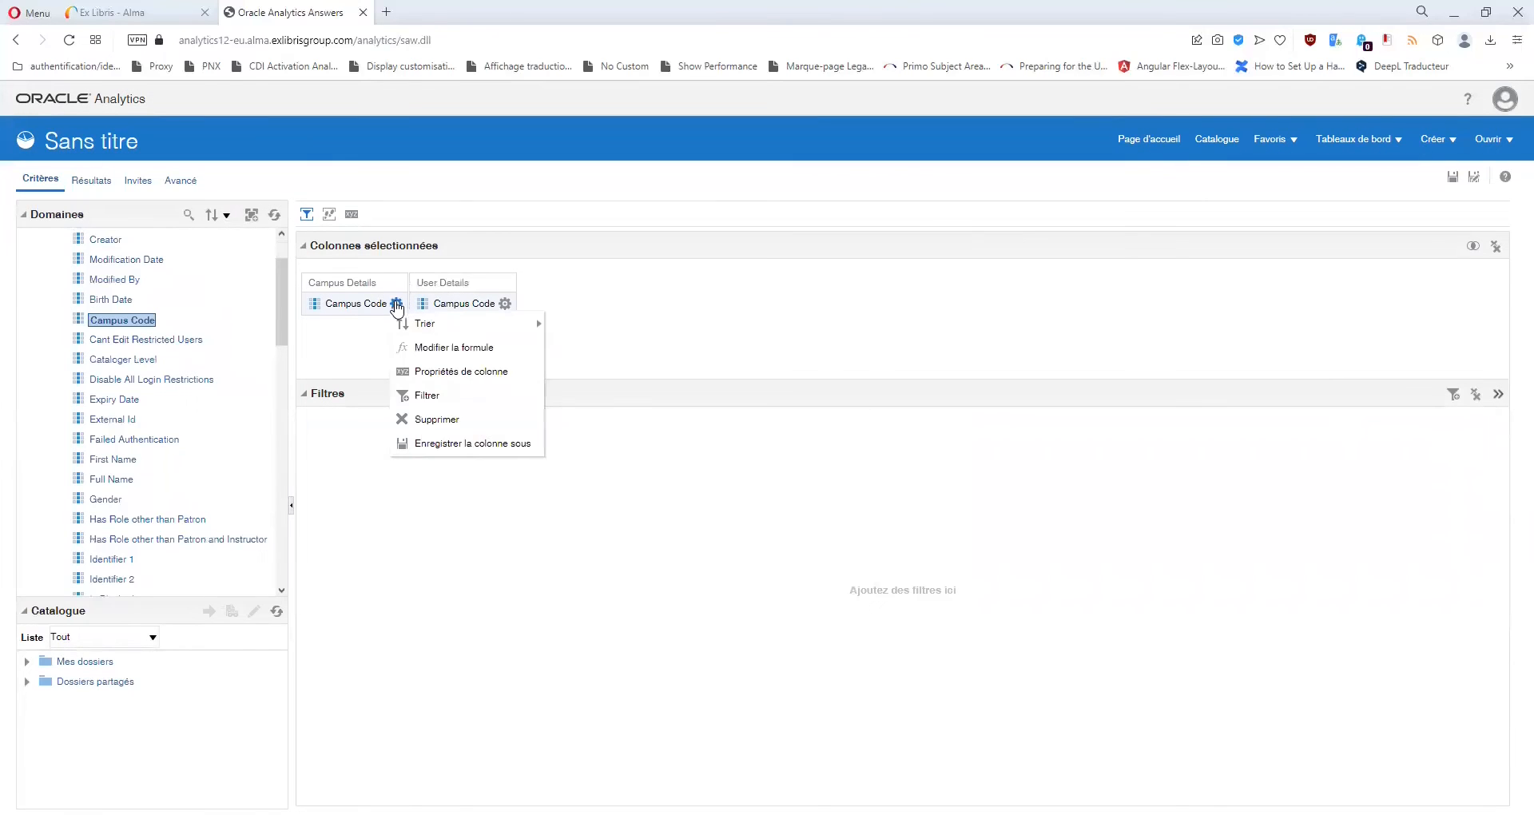
{"action": "left_click", "coordinate": [478, 419]}
{"action": "scroll", "coordinate": [128, 480], "scroll_direction": "down", "scroll_amount": 5}
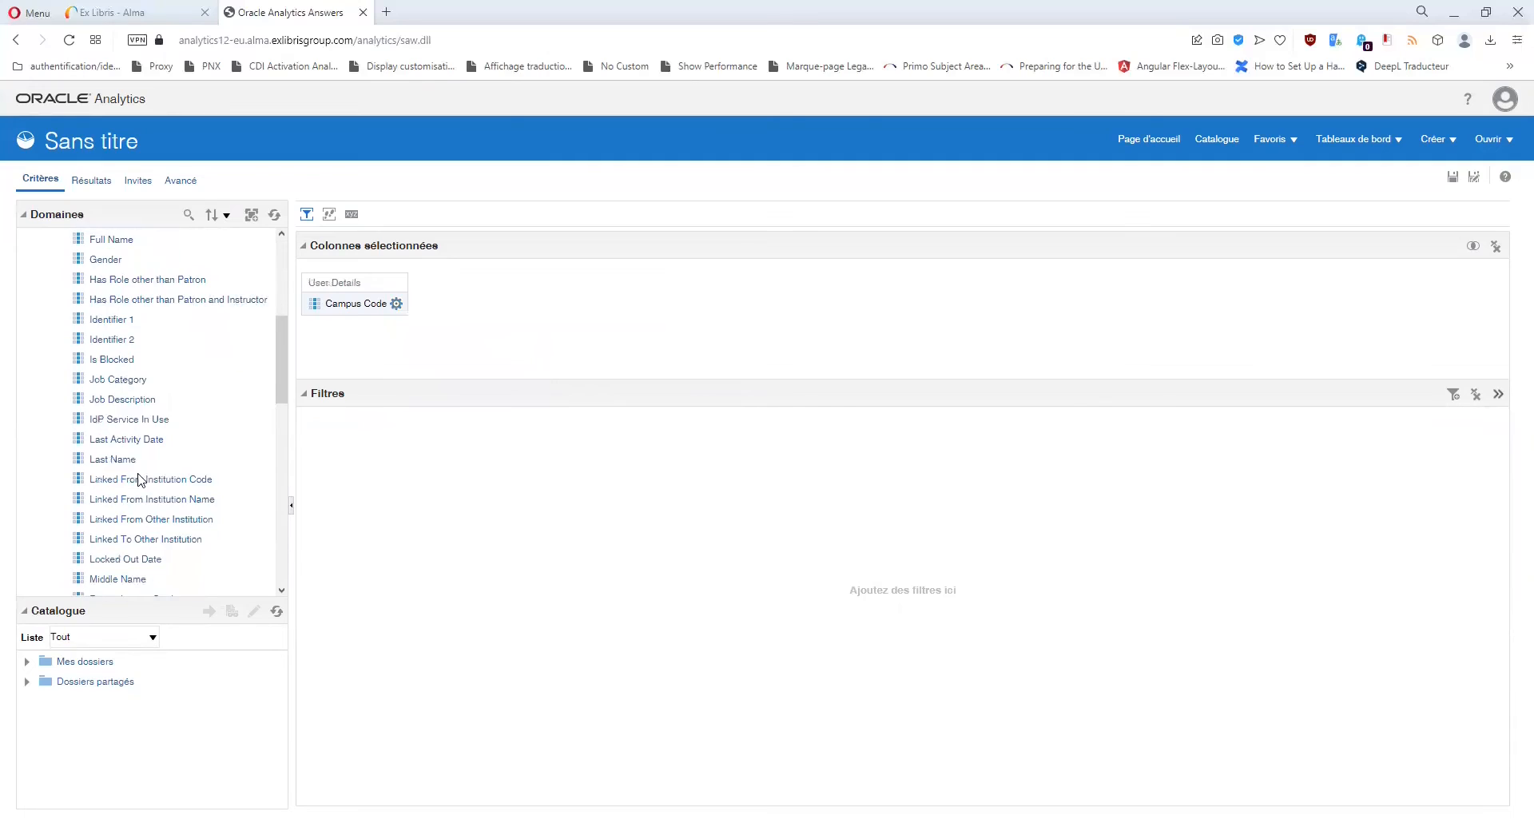
Add Primary Identifier as a column and filter it on one user's identifier.
{"action": "double_click", "coordinate": [127, 560]}
{"action": "left_click", "coordinate": [514, 304]}
{"action": "left_click", "coordinate": [545, 396]}
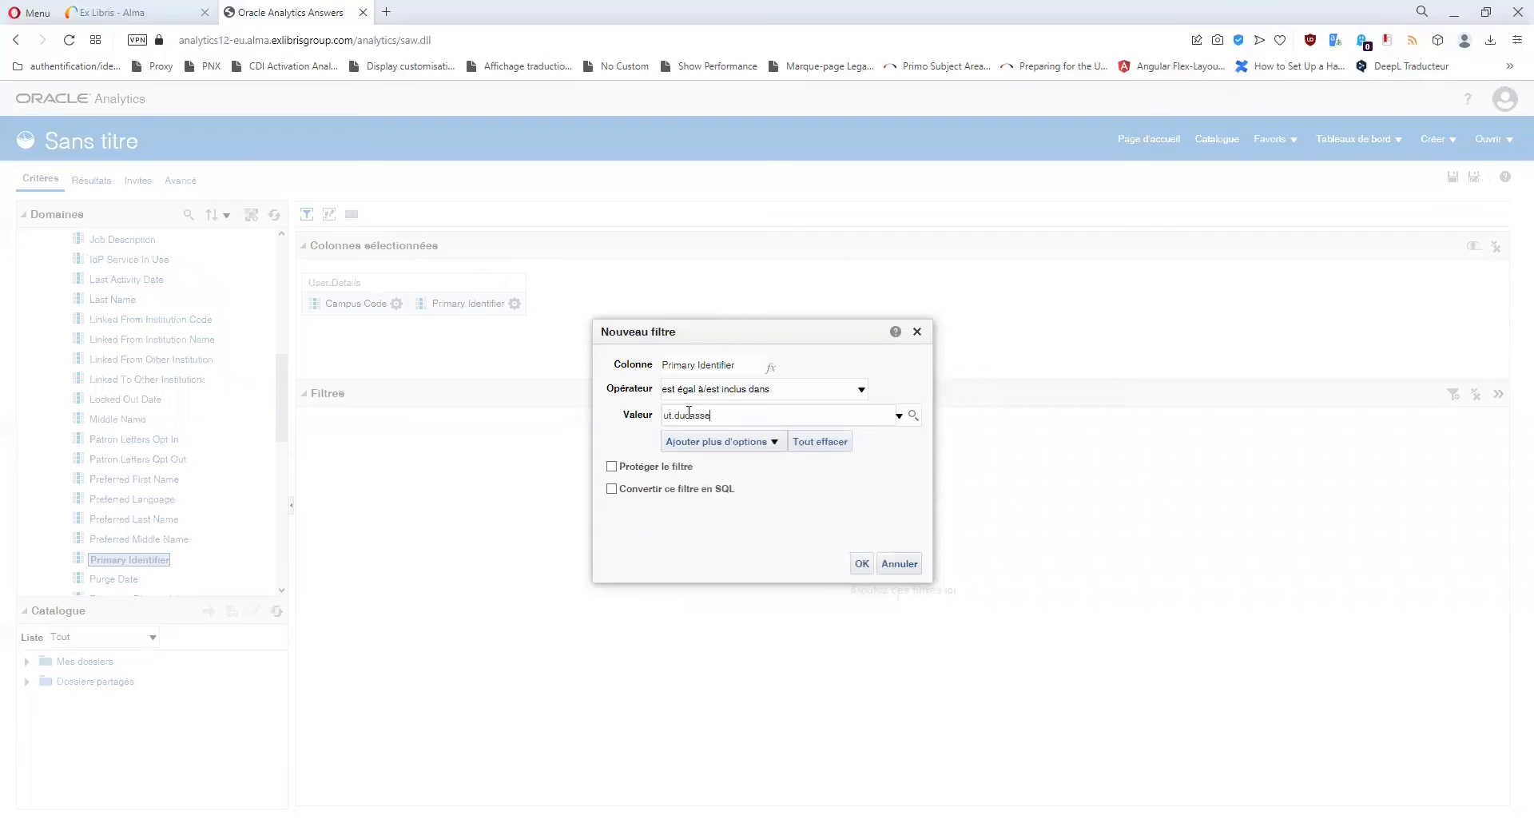
{"action": "left_click", "coordinate": [861, 563]}
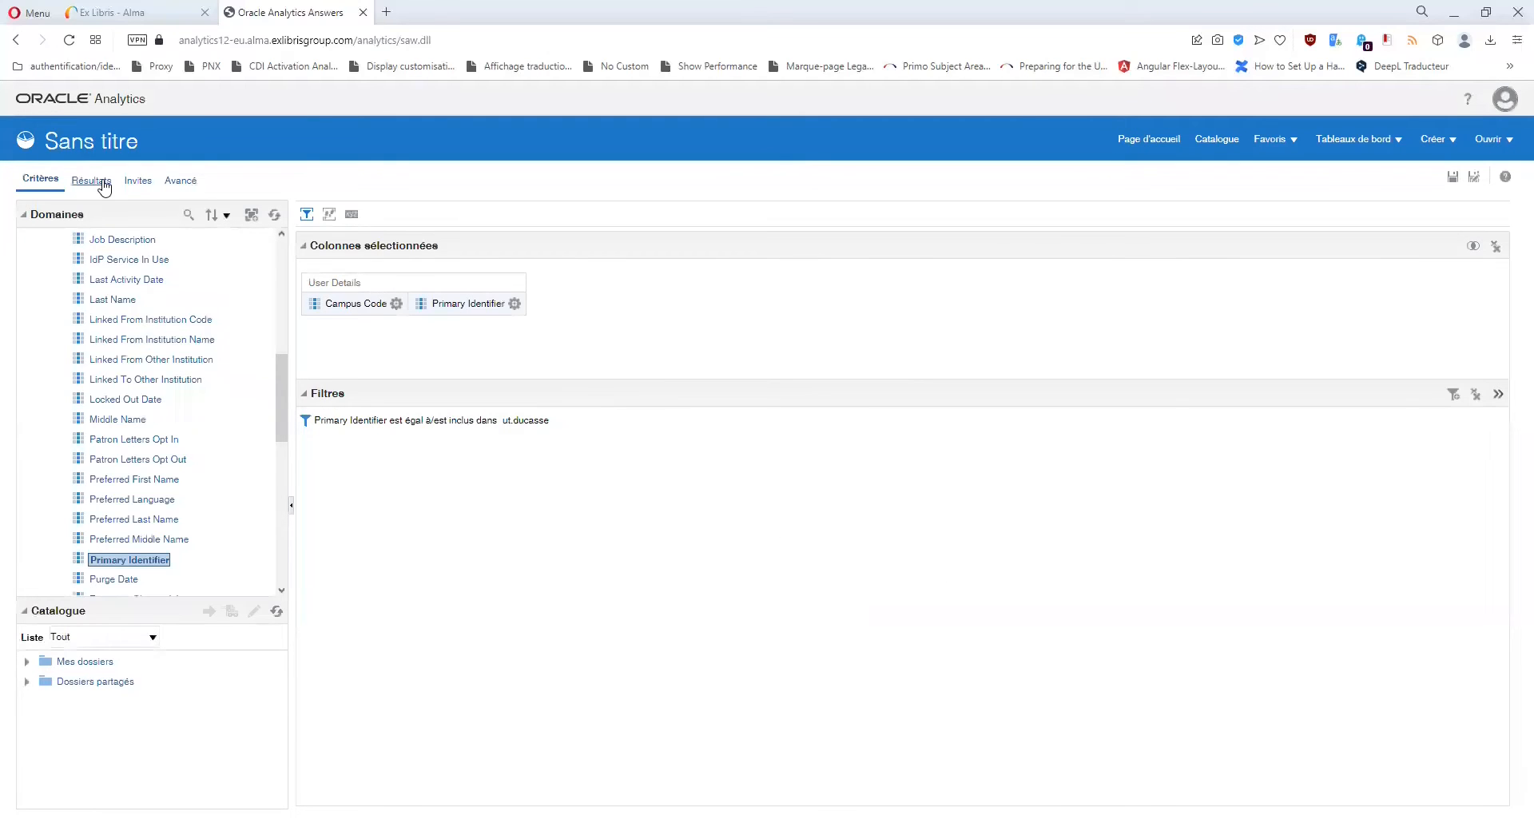
Check the results table showing campus code UT2J for the user, then return to Criteria.
{"action": "left_click", "coordinate": [104, 183]}
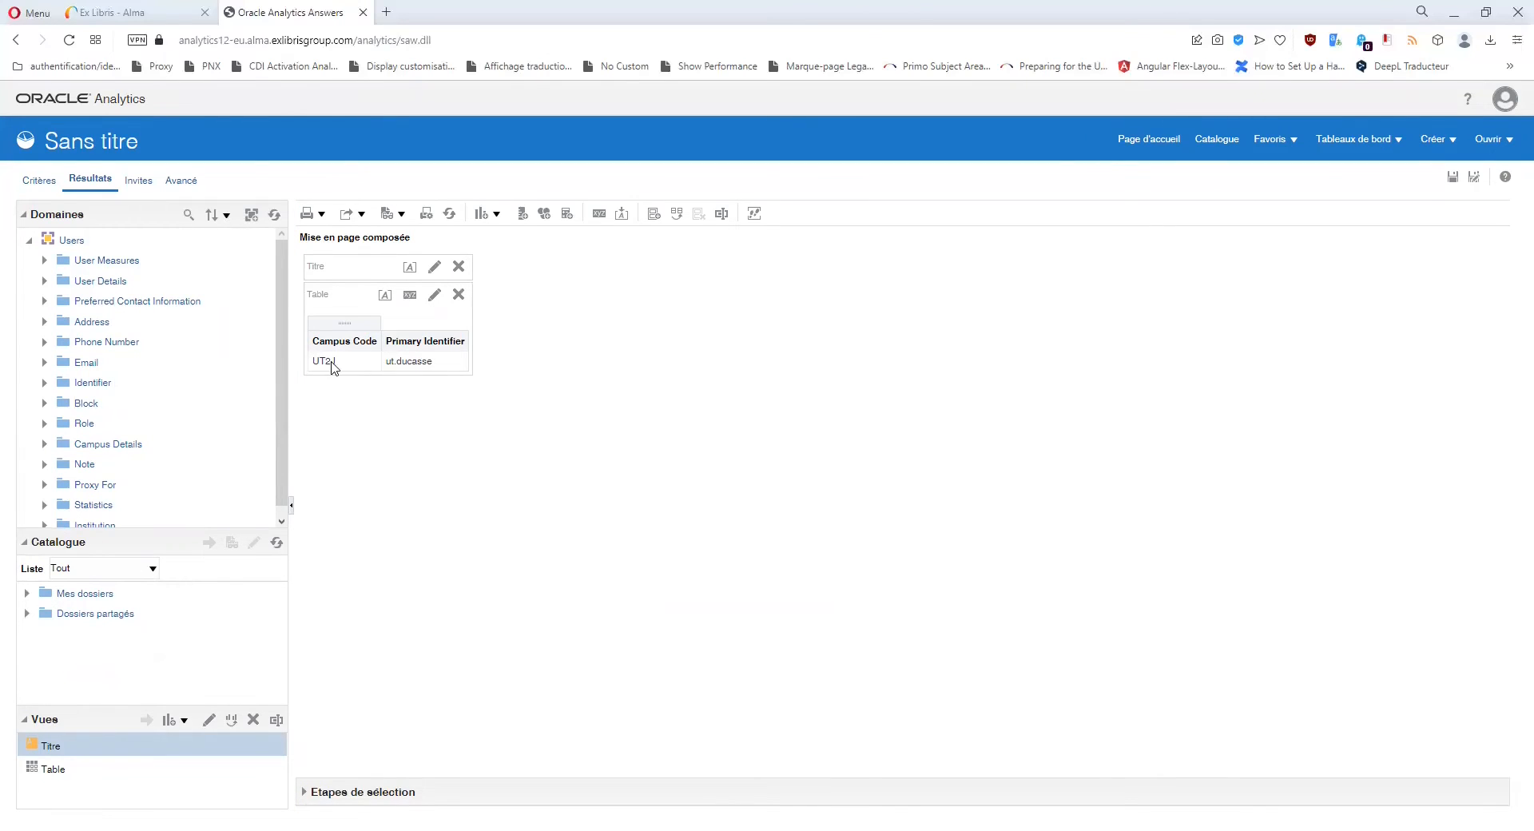
{"action": "left_click", "coordinate": [36, 182]}
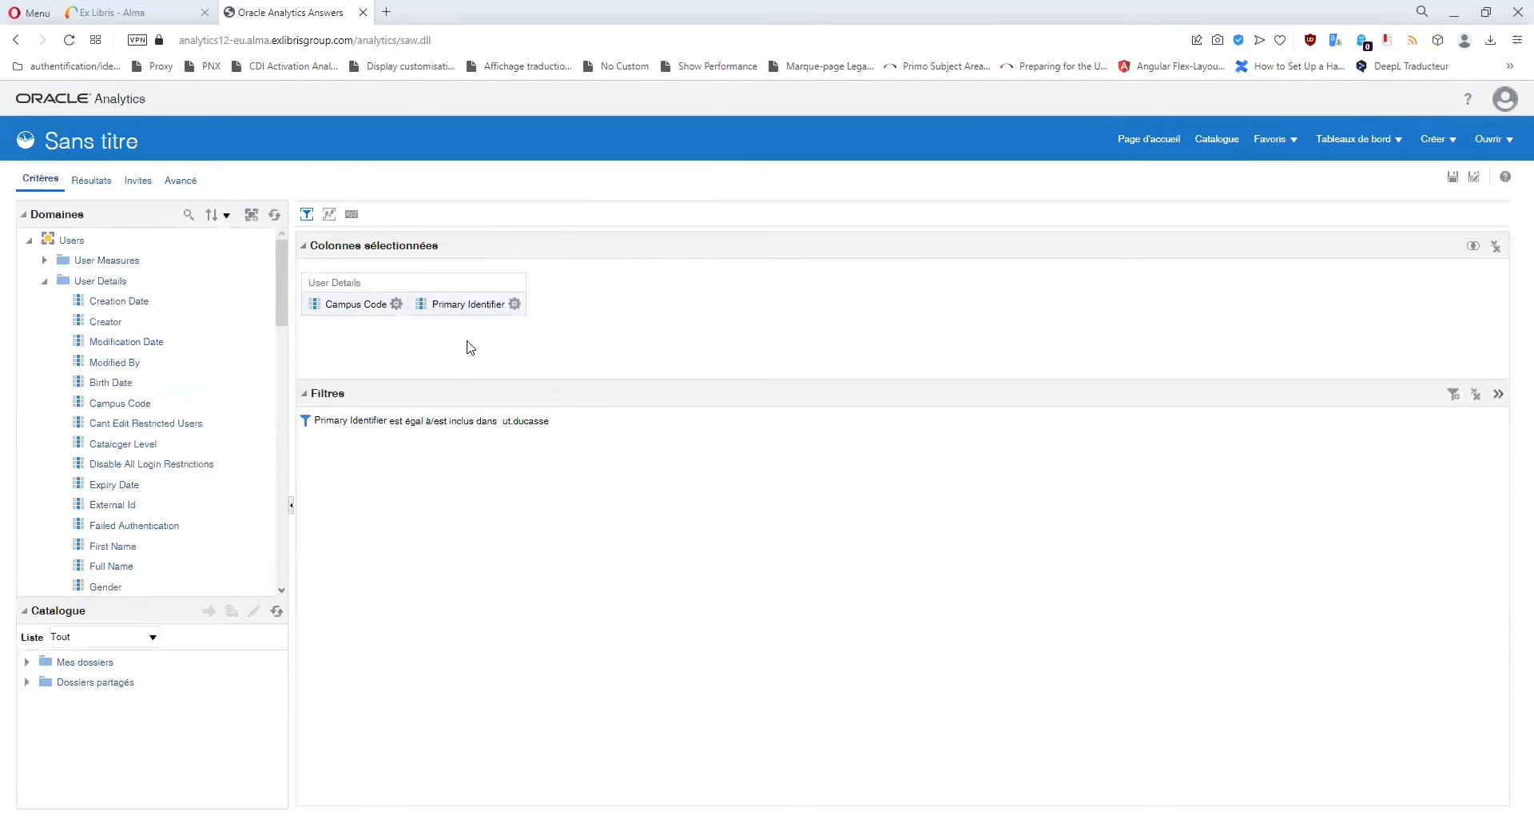
Start a Campus Code filter and browse its values, loading more several times.
{"action": "left_click", "coordinate": [515, 303]}
{"action": "scroll", "coordinate": [183, 416], "scroll_direction": "down", "scroll_amount": 2}
{"action": "scroll", "coordinate": [120, 368], "scroll_direction": "up", "scroll_amount": 1}
{"action": "left_click", "coordinate": [112, 326]}
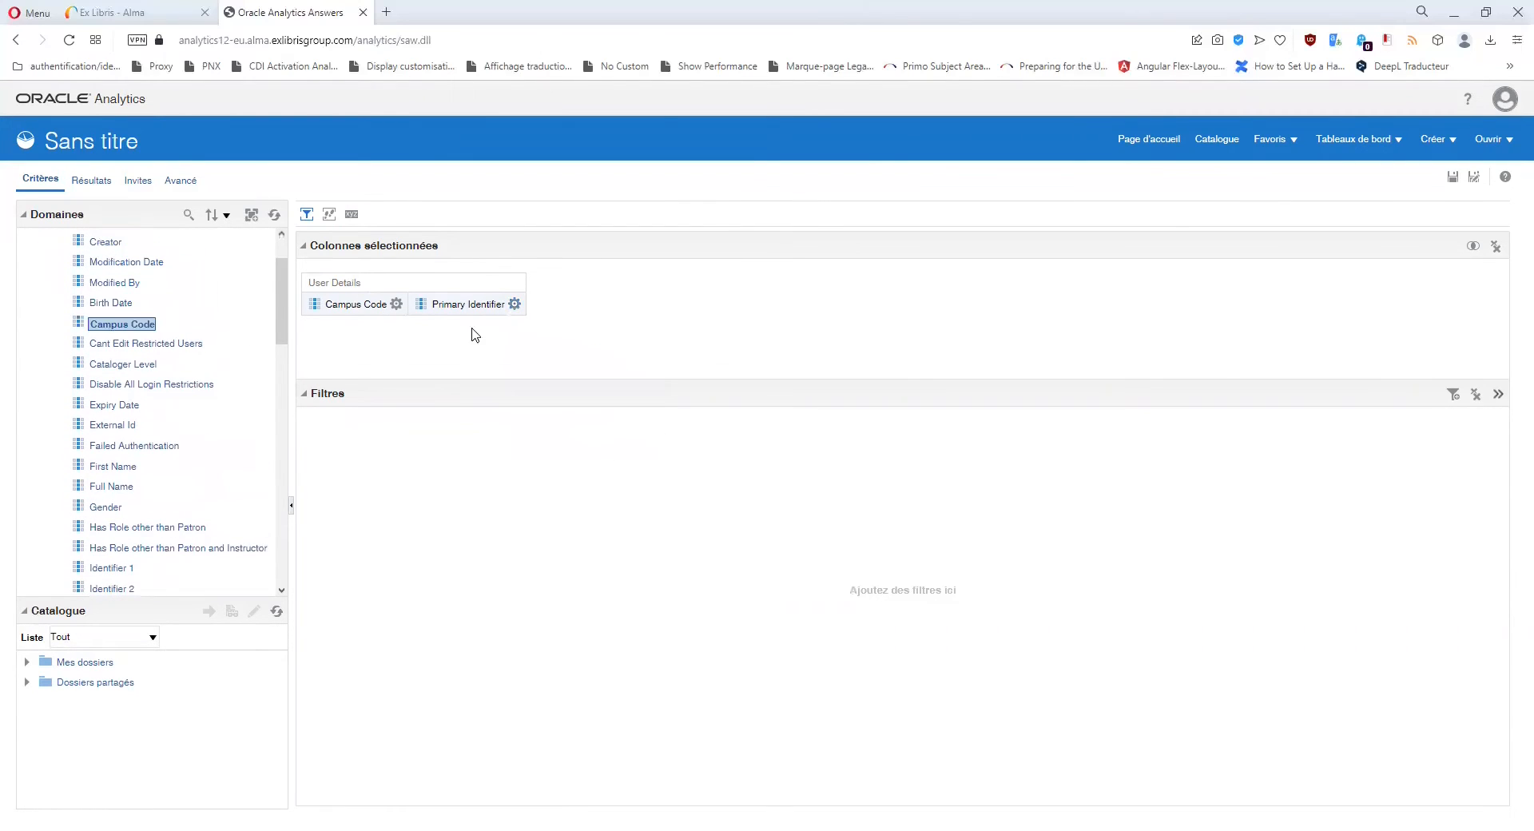
{"action": "left_click", "coordinate": [514, 304]}
{"action": "left_click", "coordinate": [397, 304]}
{"action": "left_click", "coordinate": [439, 397]}
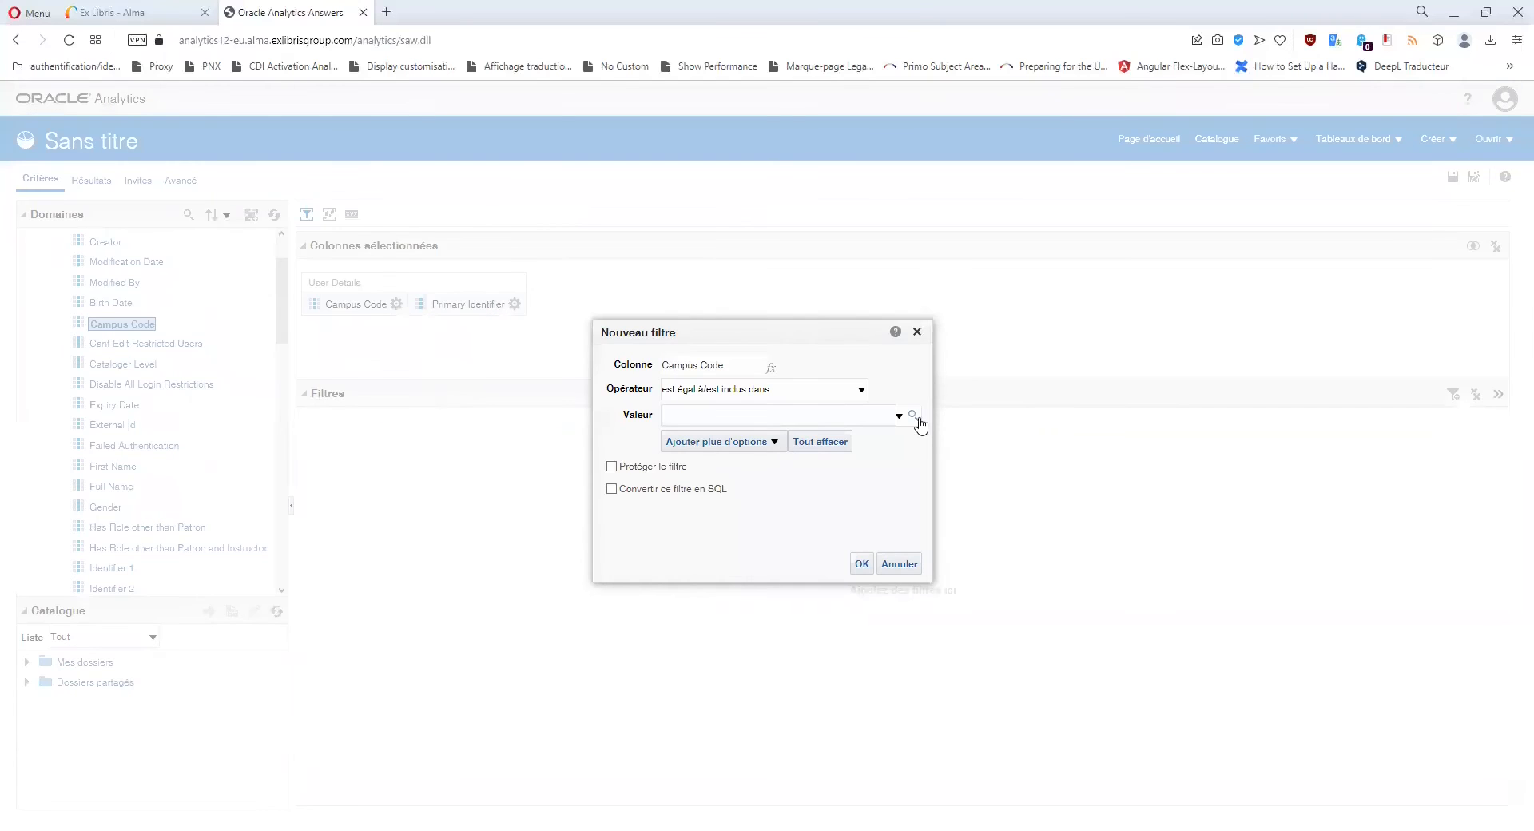
{"action": "left_click", "coordinate": [916, 417]}
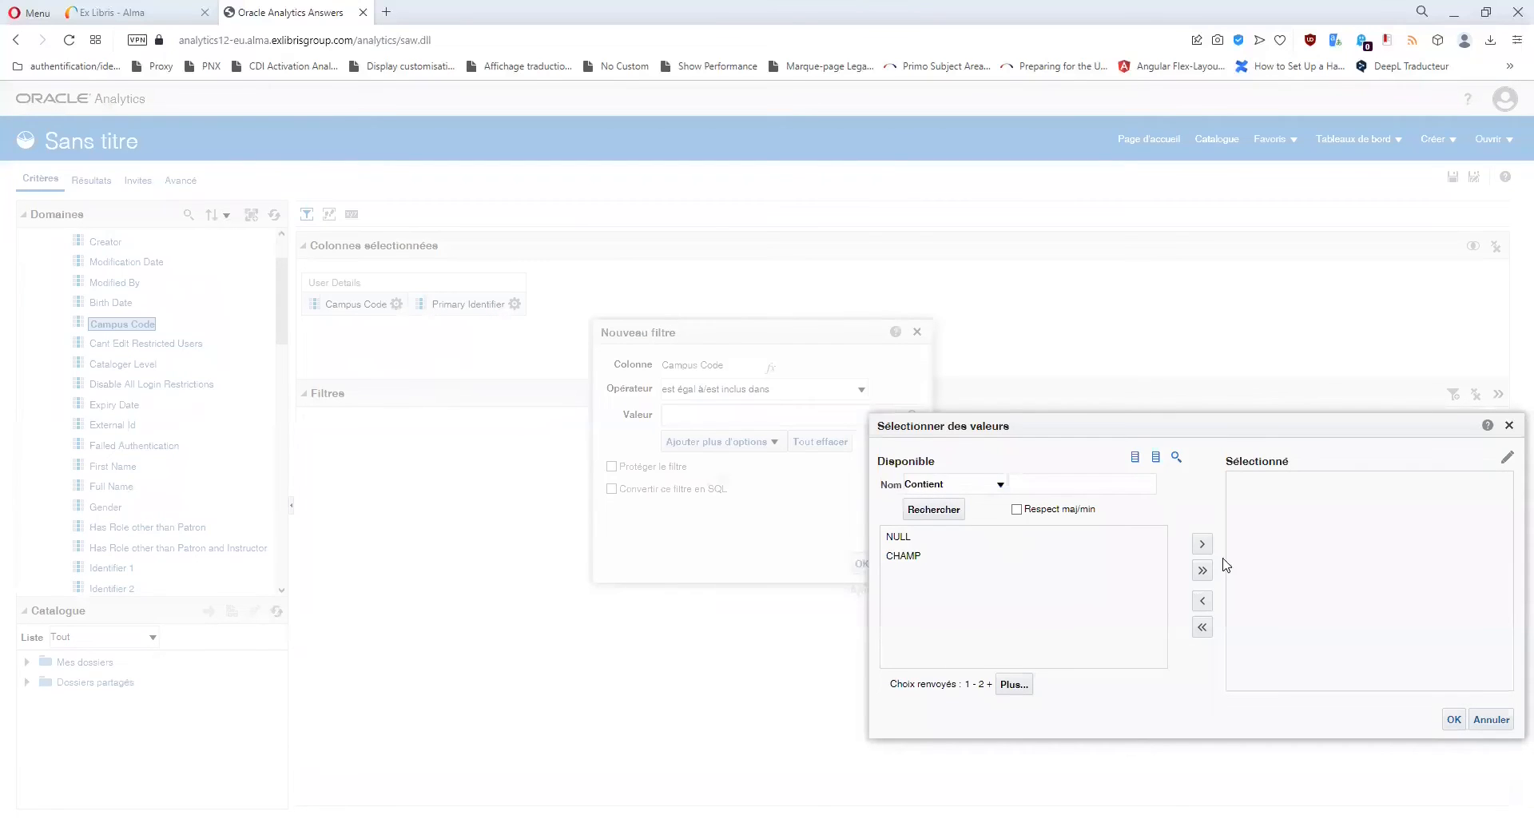
{"action": "left_click", "coordinate": [1010, 687]}
{"action": "left_click", "coordinate": [1013, 690]}
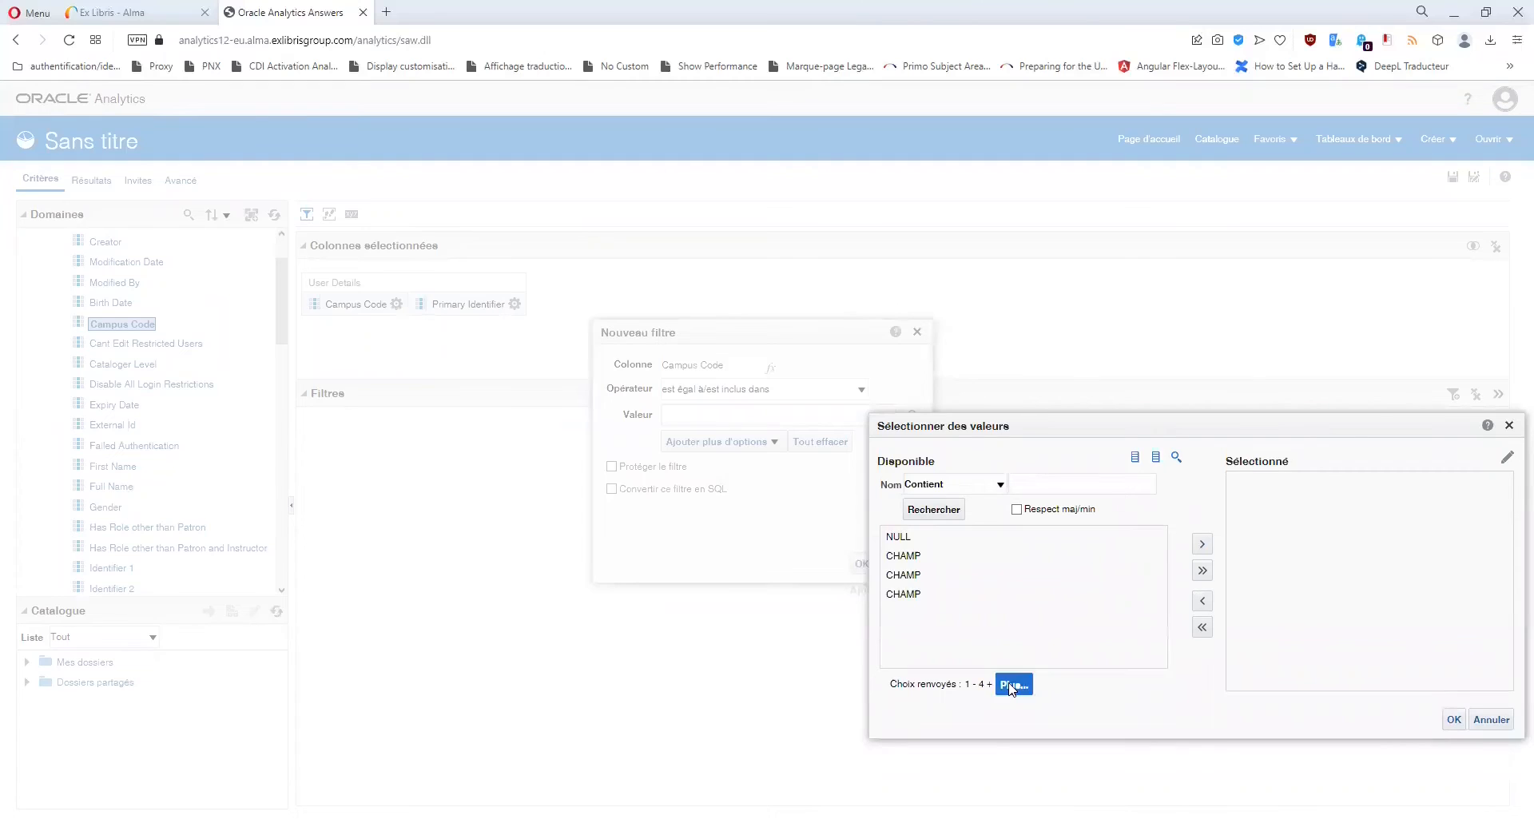
{"action": "left_click", "coordinate": [1012, 689]}
{"action": "left_click", "coordinate": [1012, 690]}
{"action": "left_click", "coordinate": [1013, 690]}
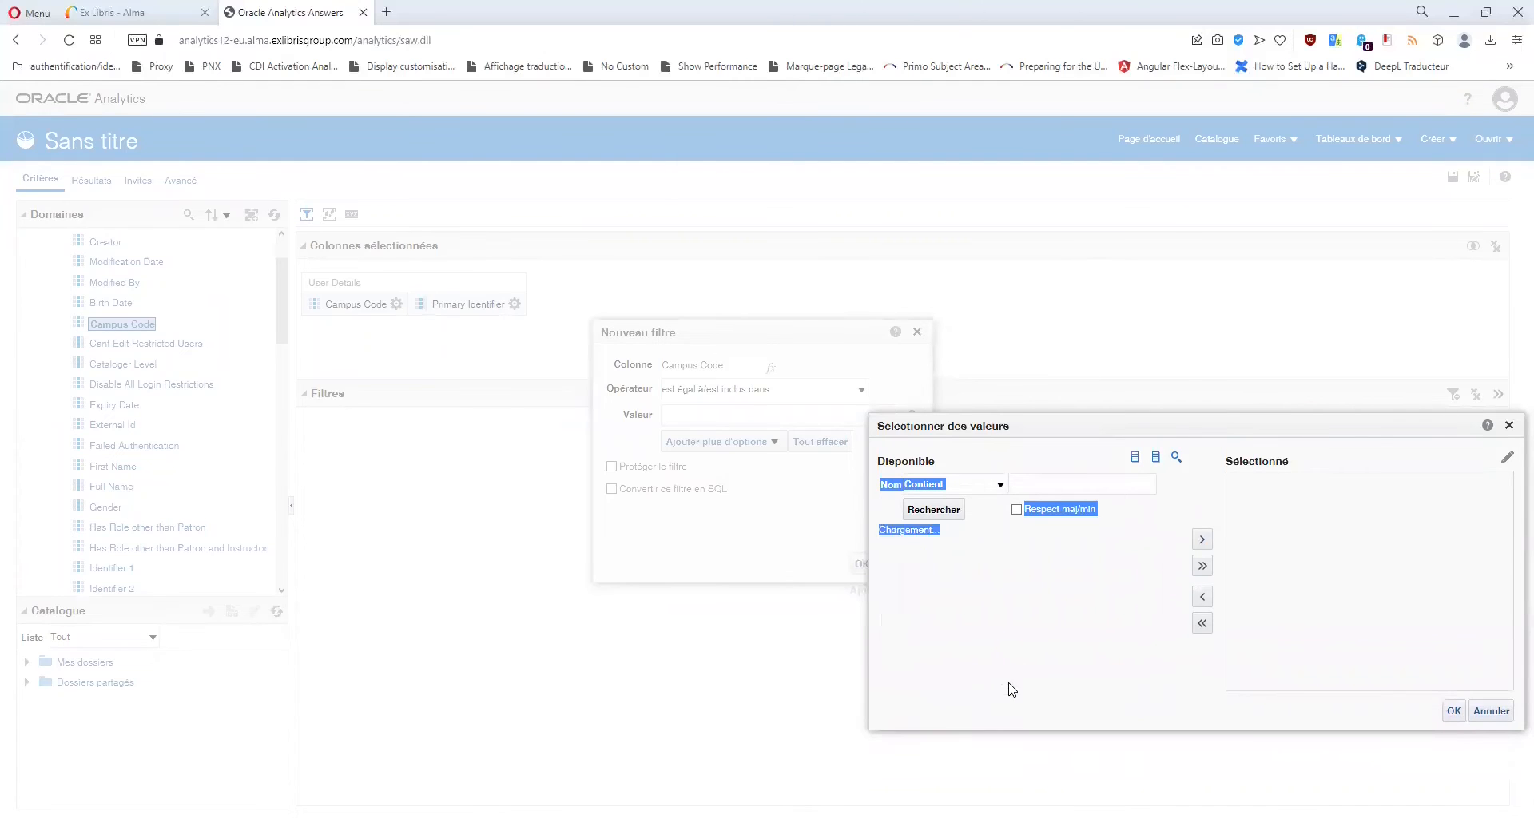
{"action": "left_click", "coordinate": [1510, 426]}
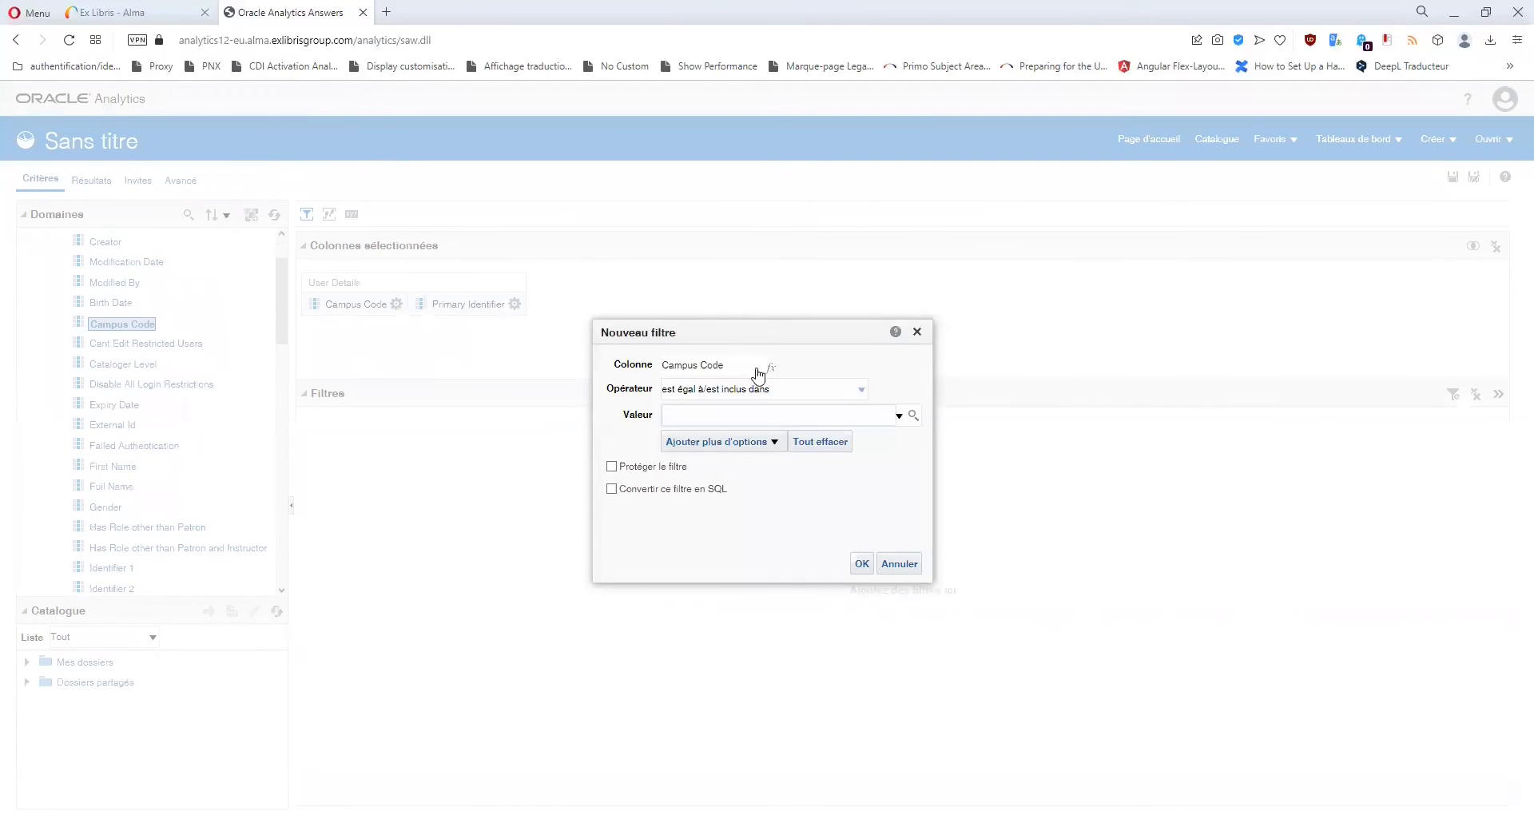
Set the filter to Campus Code equals UT2J and confirm it.
{"action": "left_click", "coordinate": [735, 414]}
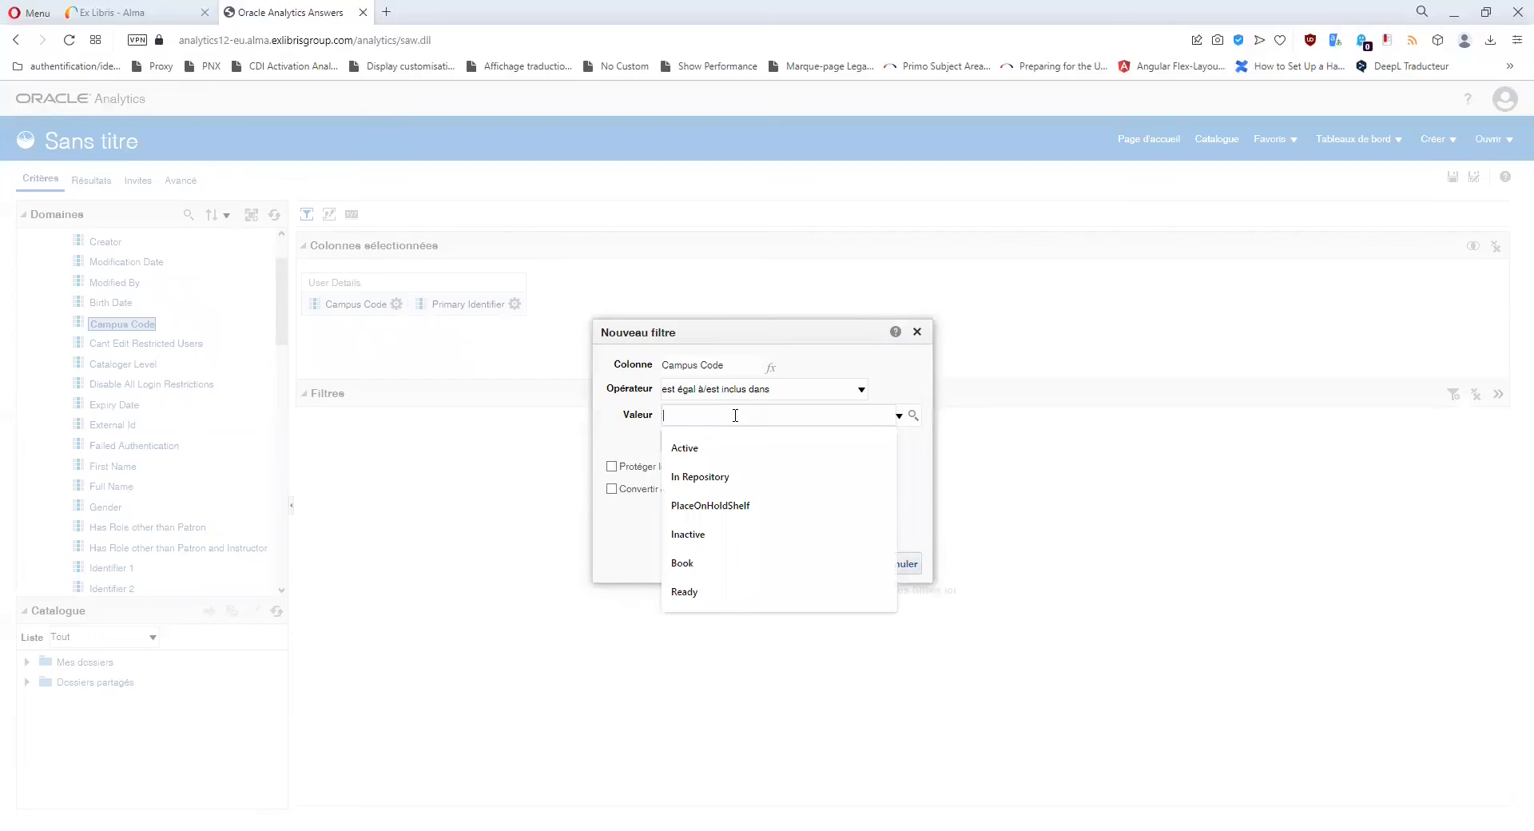
{"action": "type", "text": "UT2J"}
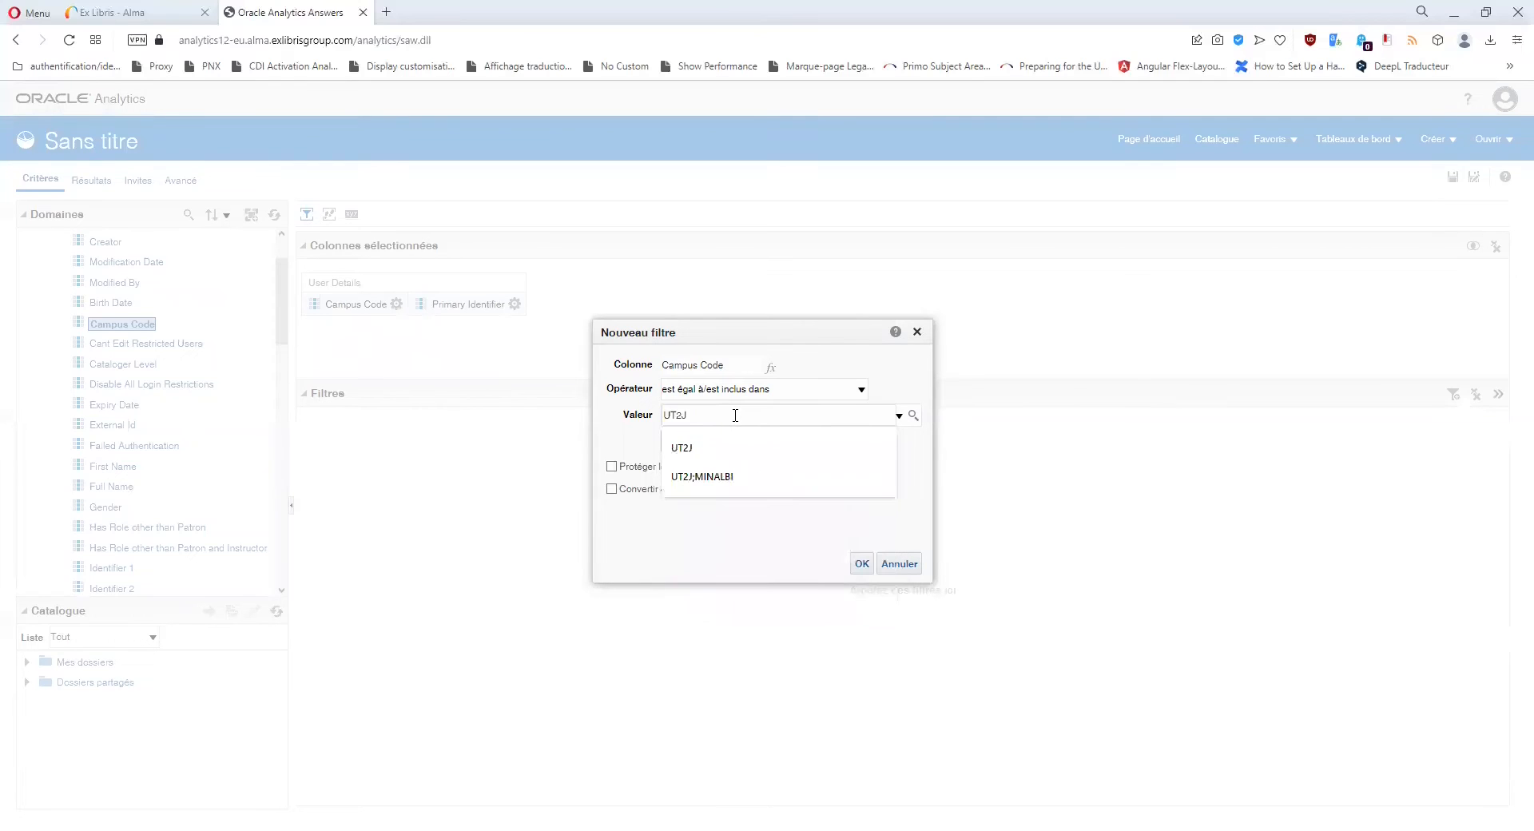
{"action": "left_click", "coordinate": [747, 521]}
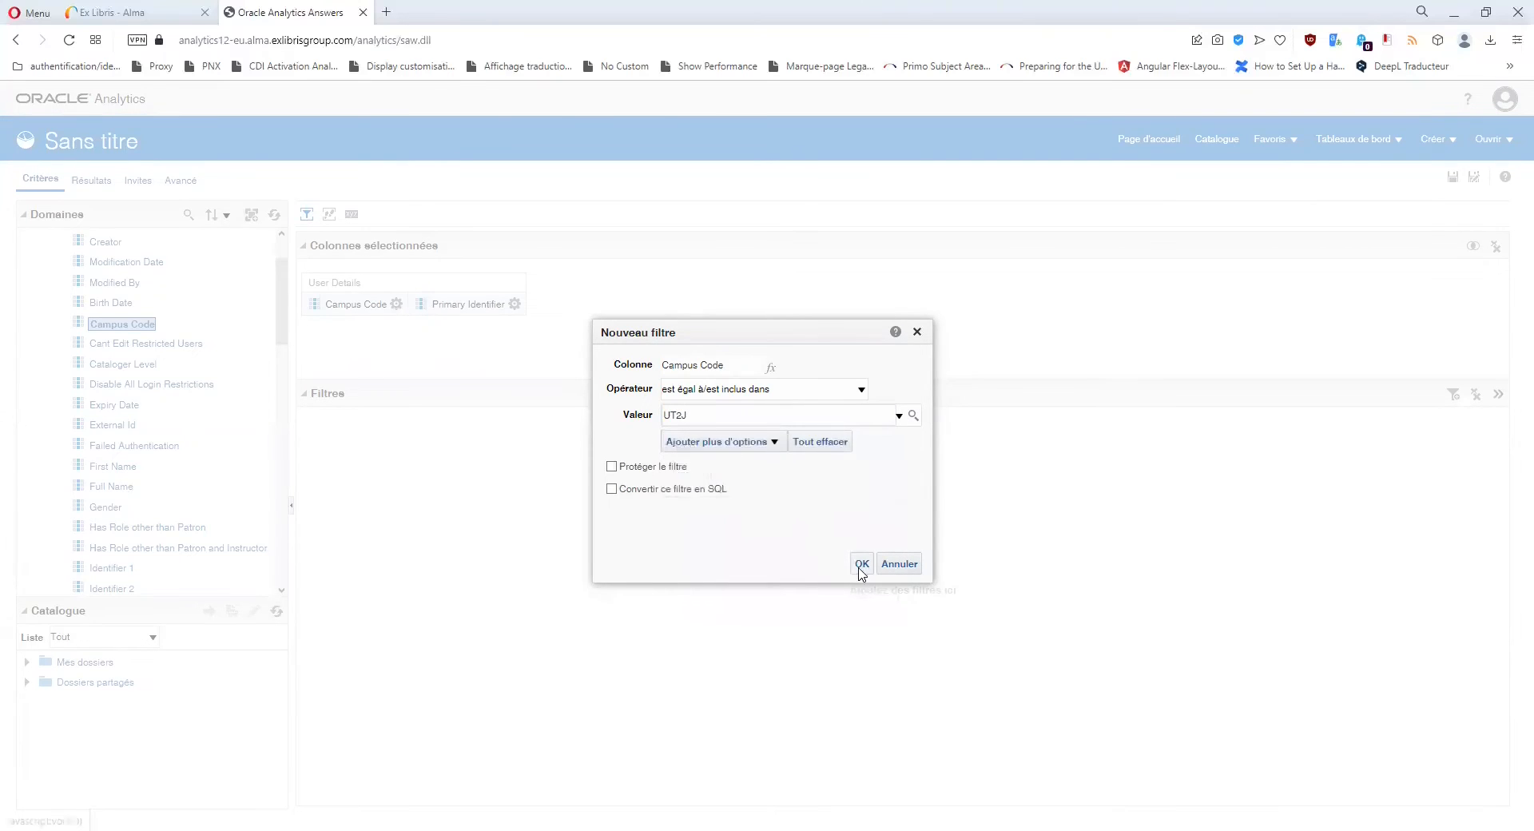
{"action": "left_click", "coordinate": [862, 564]}
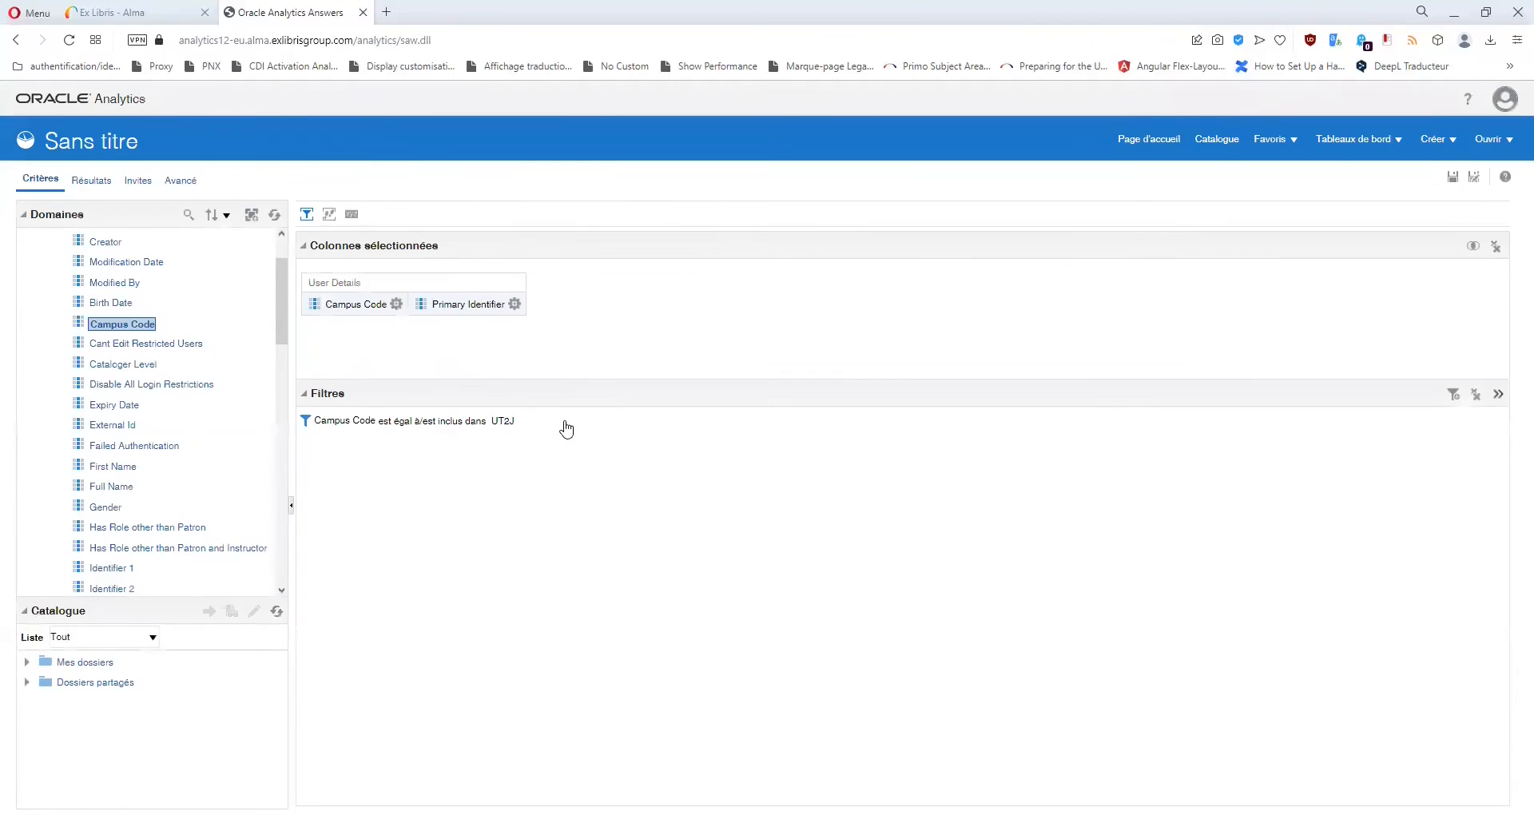
{"action": "left_click", "coordinate": [514, 304]}
Delete the Campus Code and Primary Identifier columns, keeping the UT2J filter.
{"action": "left_click", "coordinate": [402, 350]}
{"action": "left_click", "coordinate": [397, 303]}
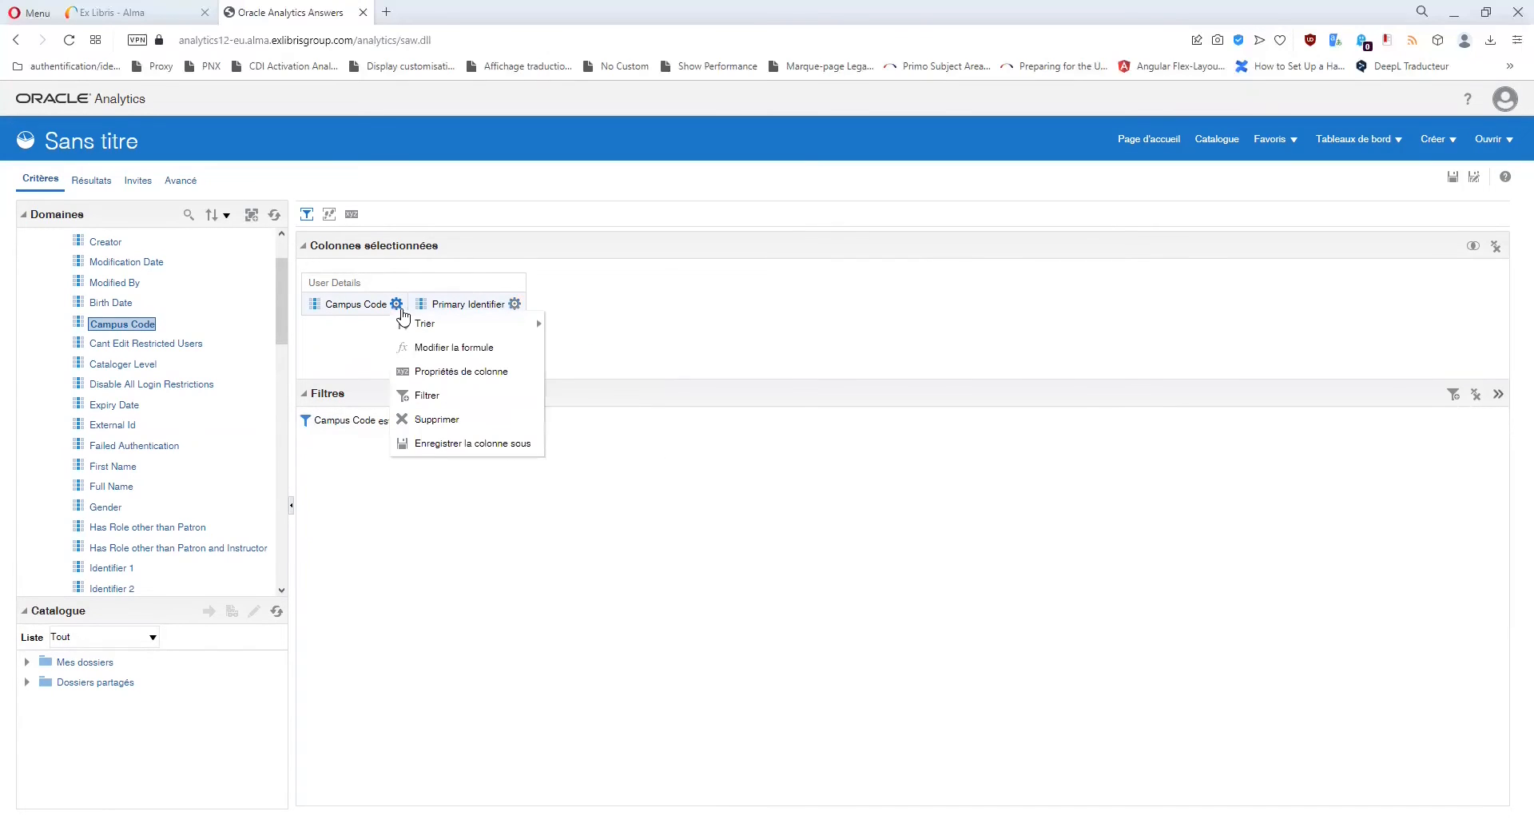
{"action": "left_click", "coordinate": [441, 404]}
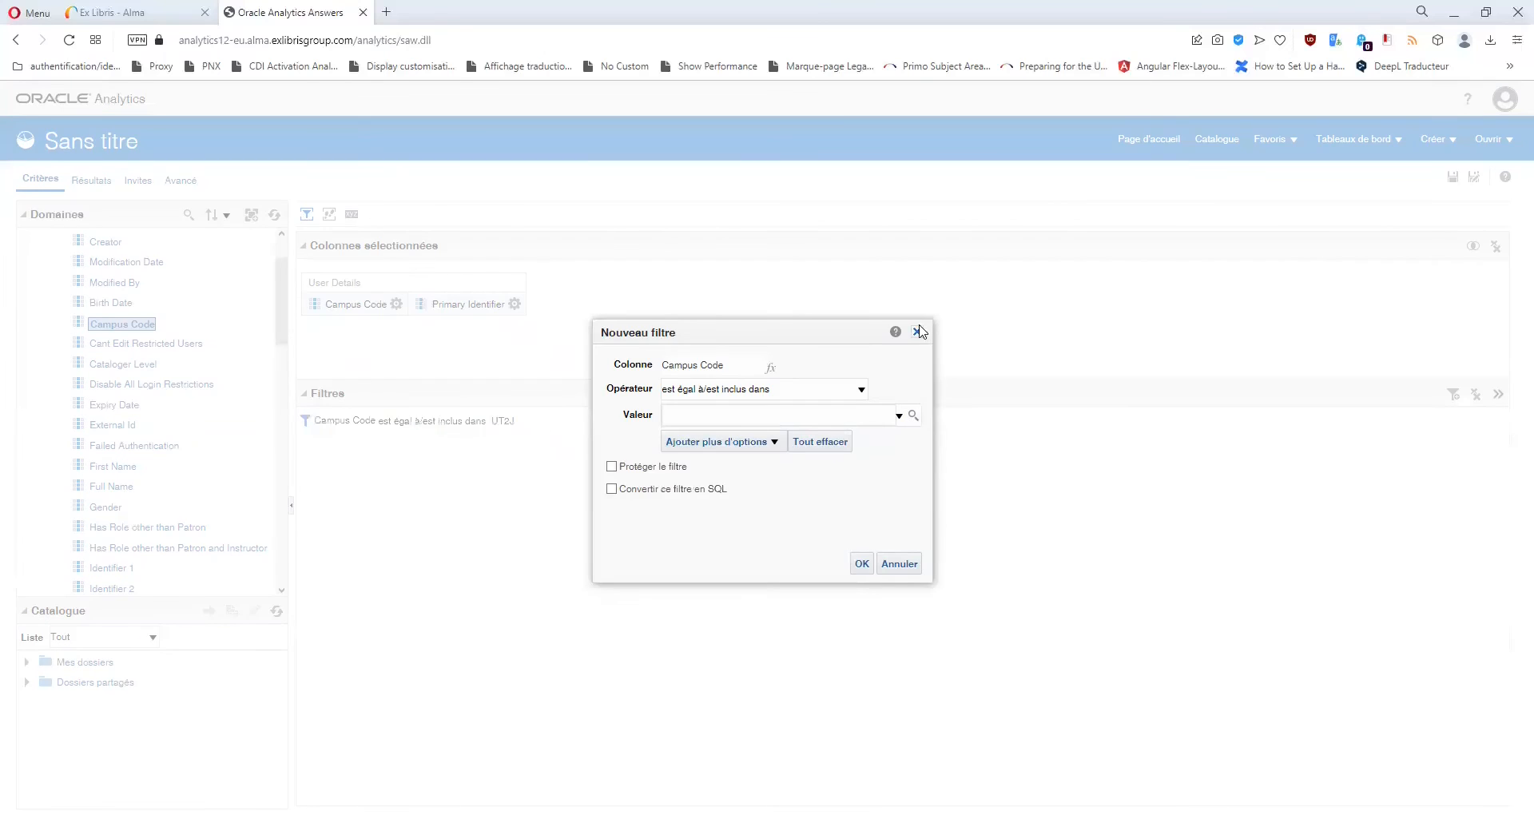
{"action": "left_click", "coordinate": [920, 331]}
{"action": "mouse_move", "coordinate": [488, 428]}
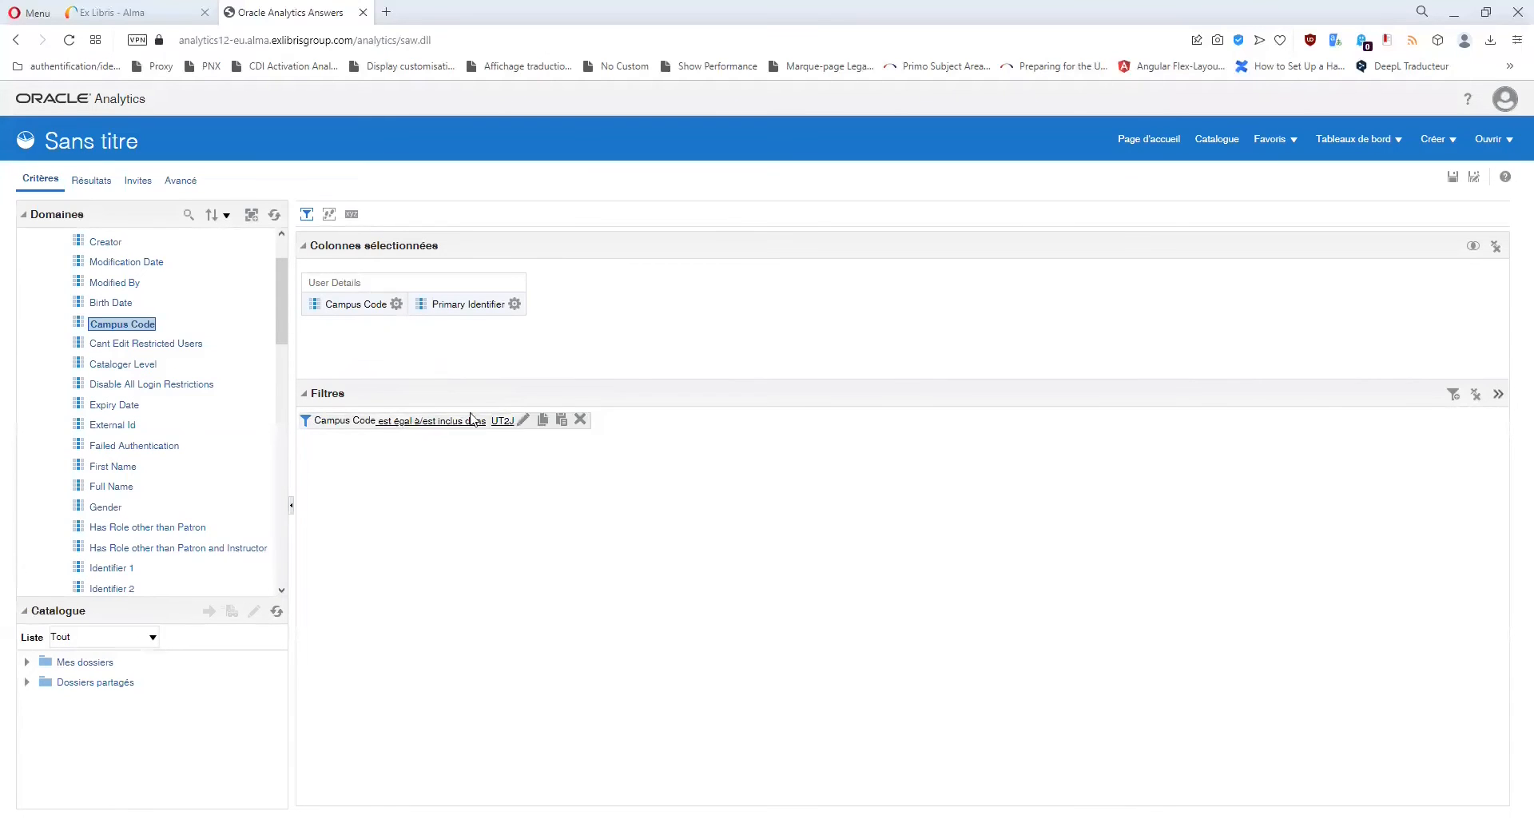
{"action": "left_click", "coordinate": [397, 304]}
{"action": "left_click", "coordinate": [424, 422]}
{"action": "left_click", "coordinate": [408, 304]}
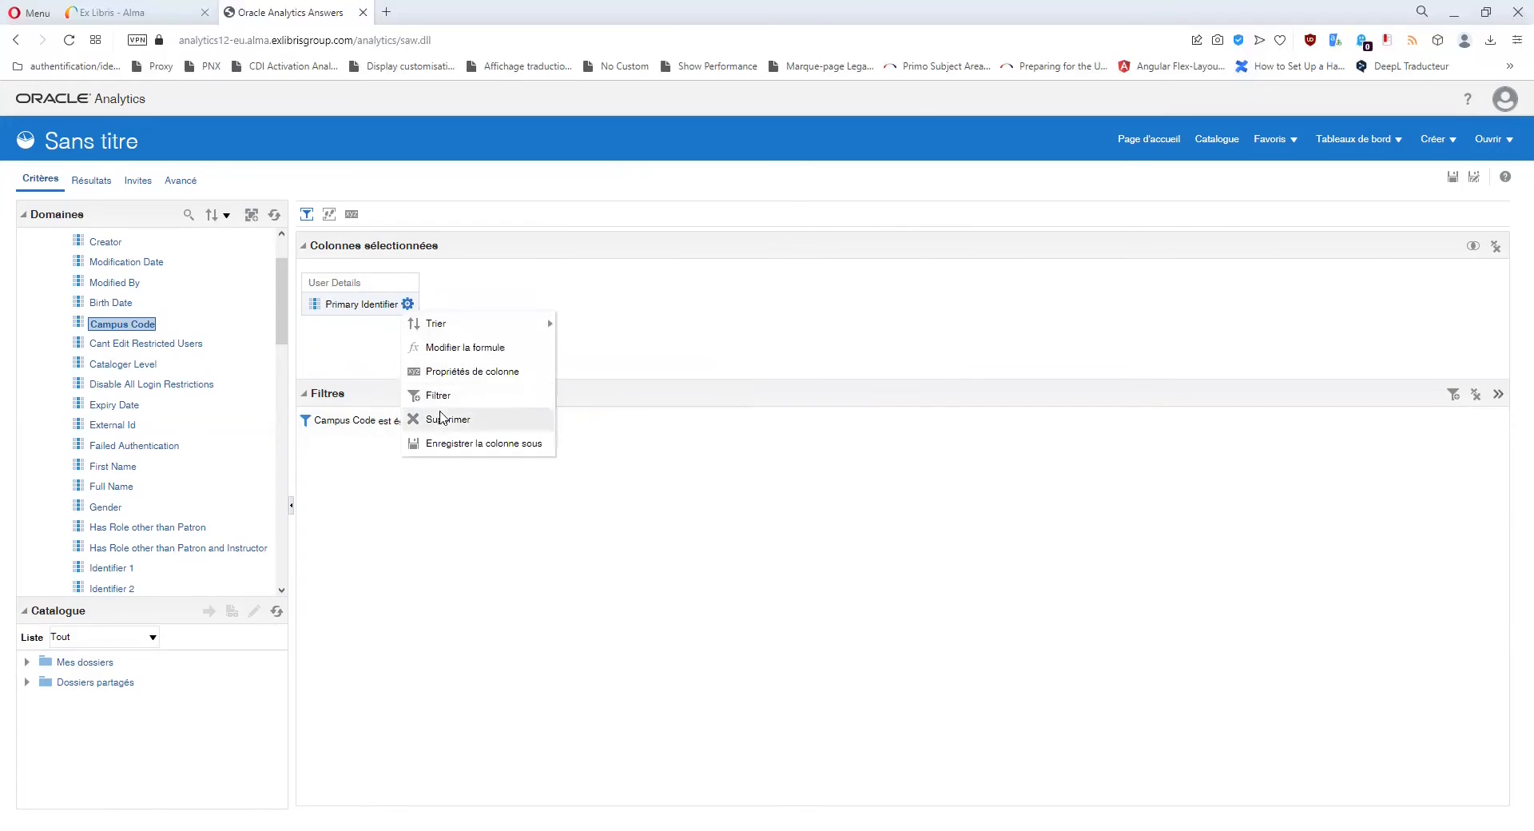
{"action": "left_click", "coordinate": [432, 416]}
Collapse Campus Details, expand the Role folder and add Role Type as a column.
{"action": "scroll", "coordinate": [176, 400], "scroll_direction": "down", "scroll_amount": 6}
{"action": "scroll", "coordinate": [157, 397], "scroll_direction": "down", "scroll_amount": 5}
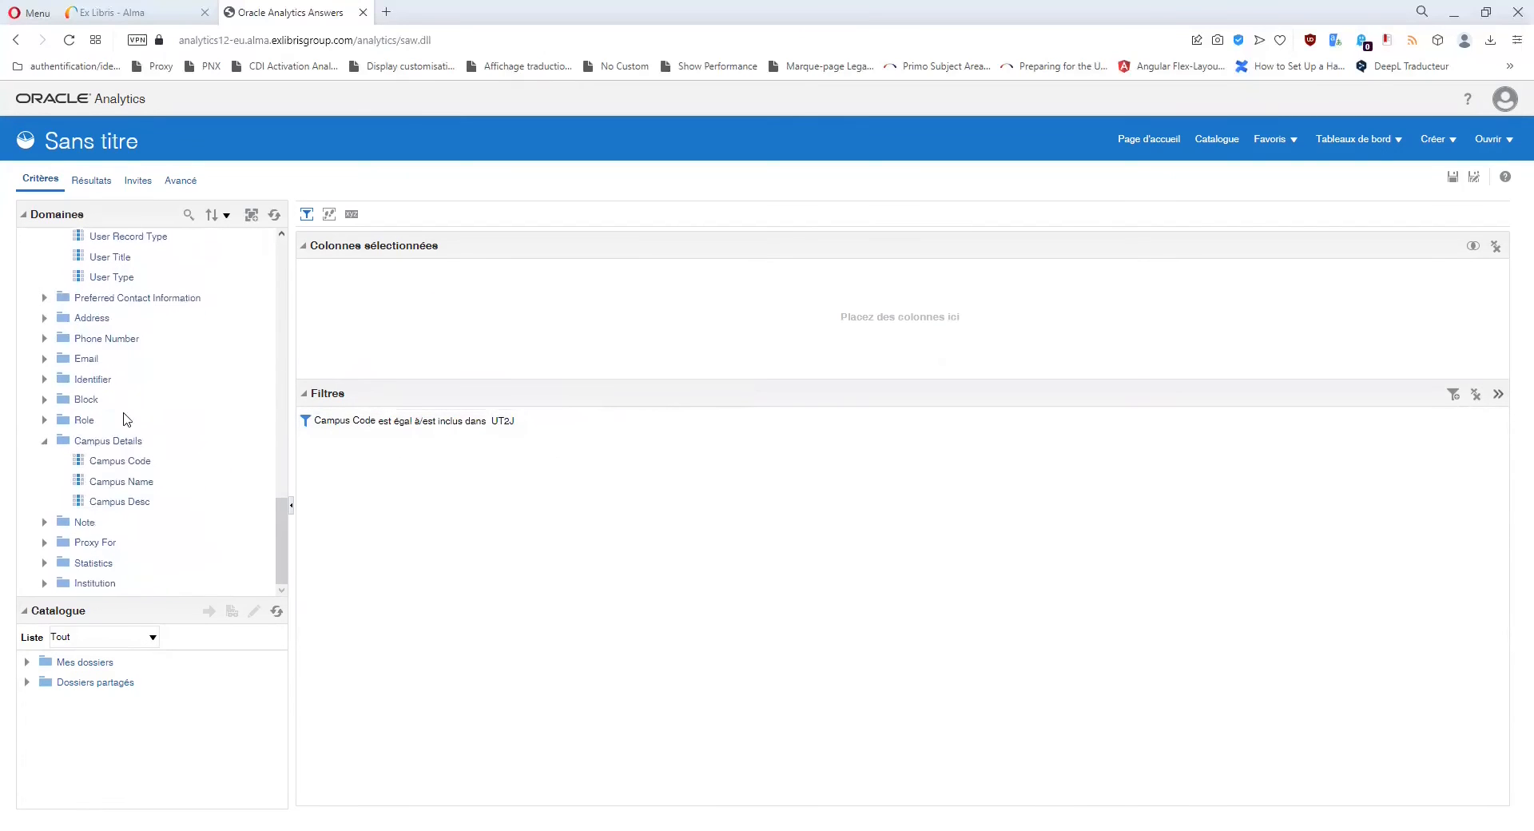
{"action": "left_click", "coordinate": [105, 442]}
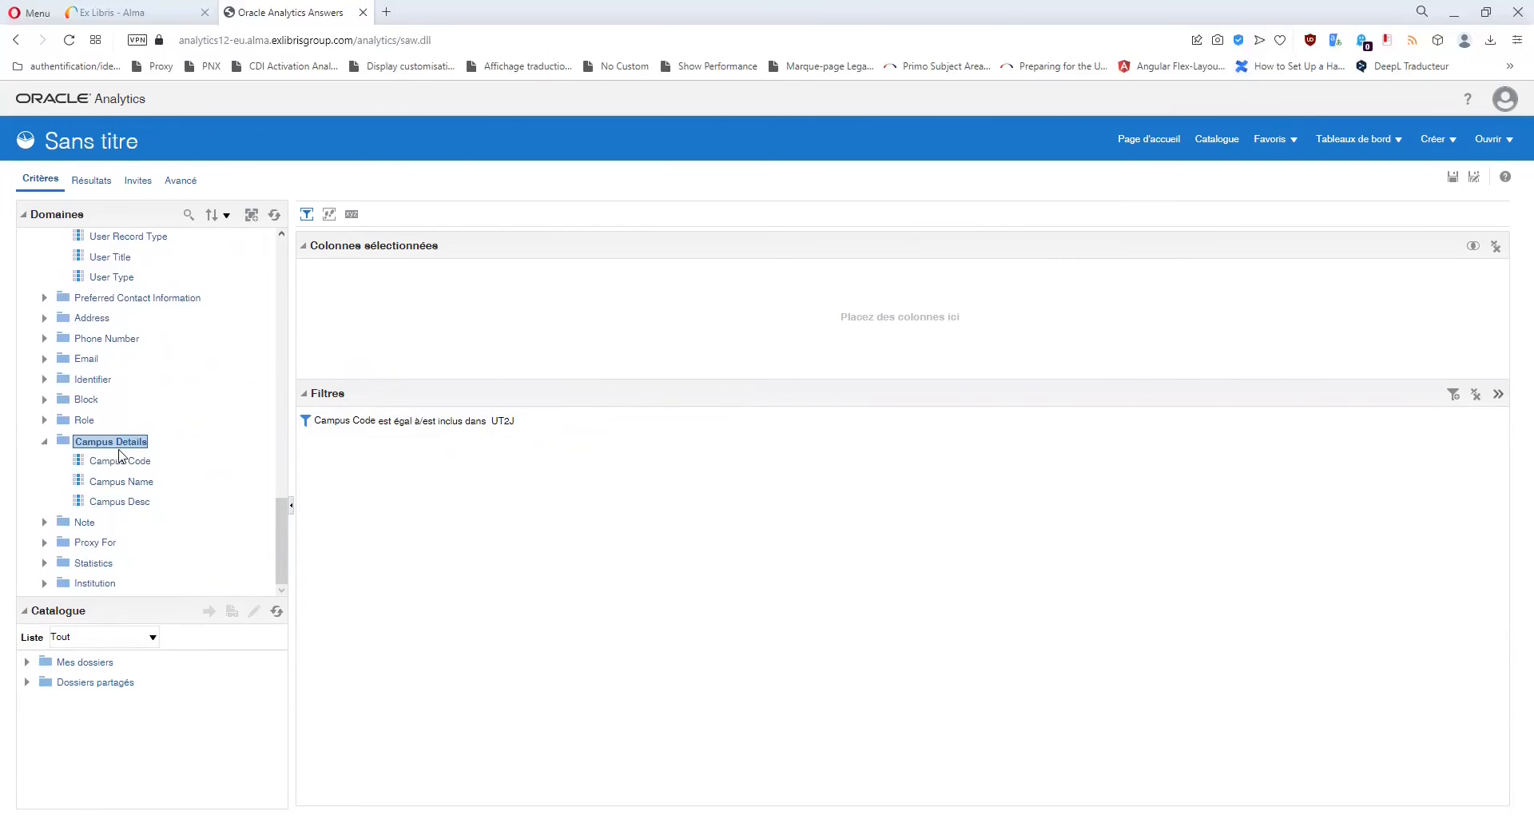
{"action": "left_click", "coordinate": [45, 442]}
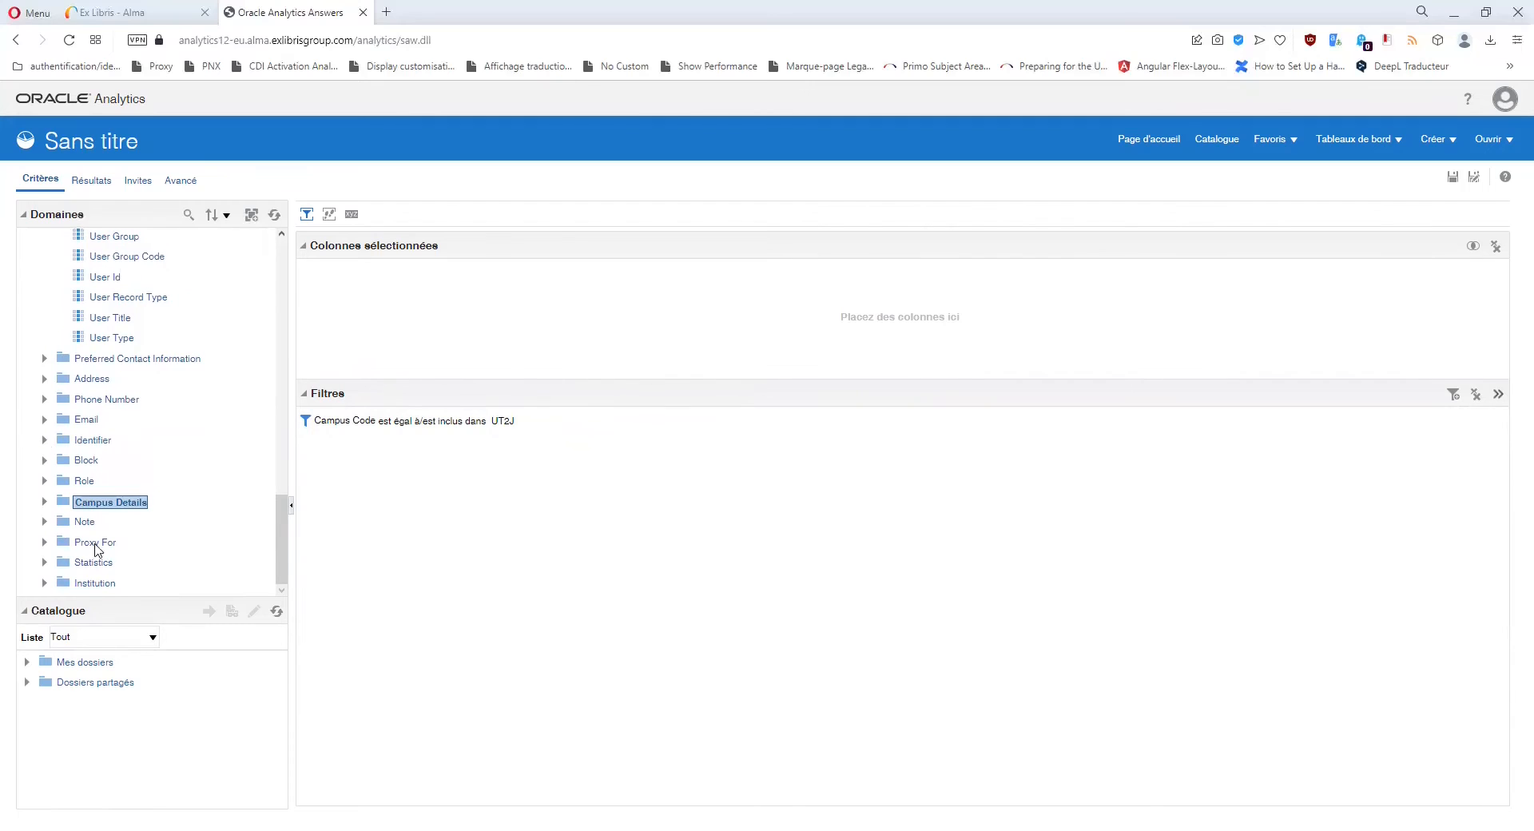
{"action": "left_click", "coordinate": [43, 481]}
{"action": "scroll", "coordinate": [195, 459], "scroll_direction": "down", "scroll_amount": 2}
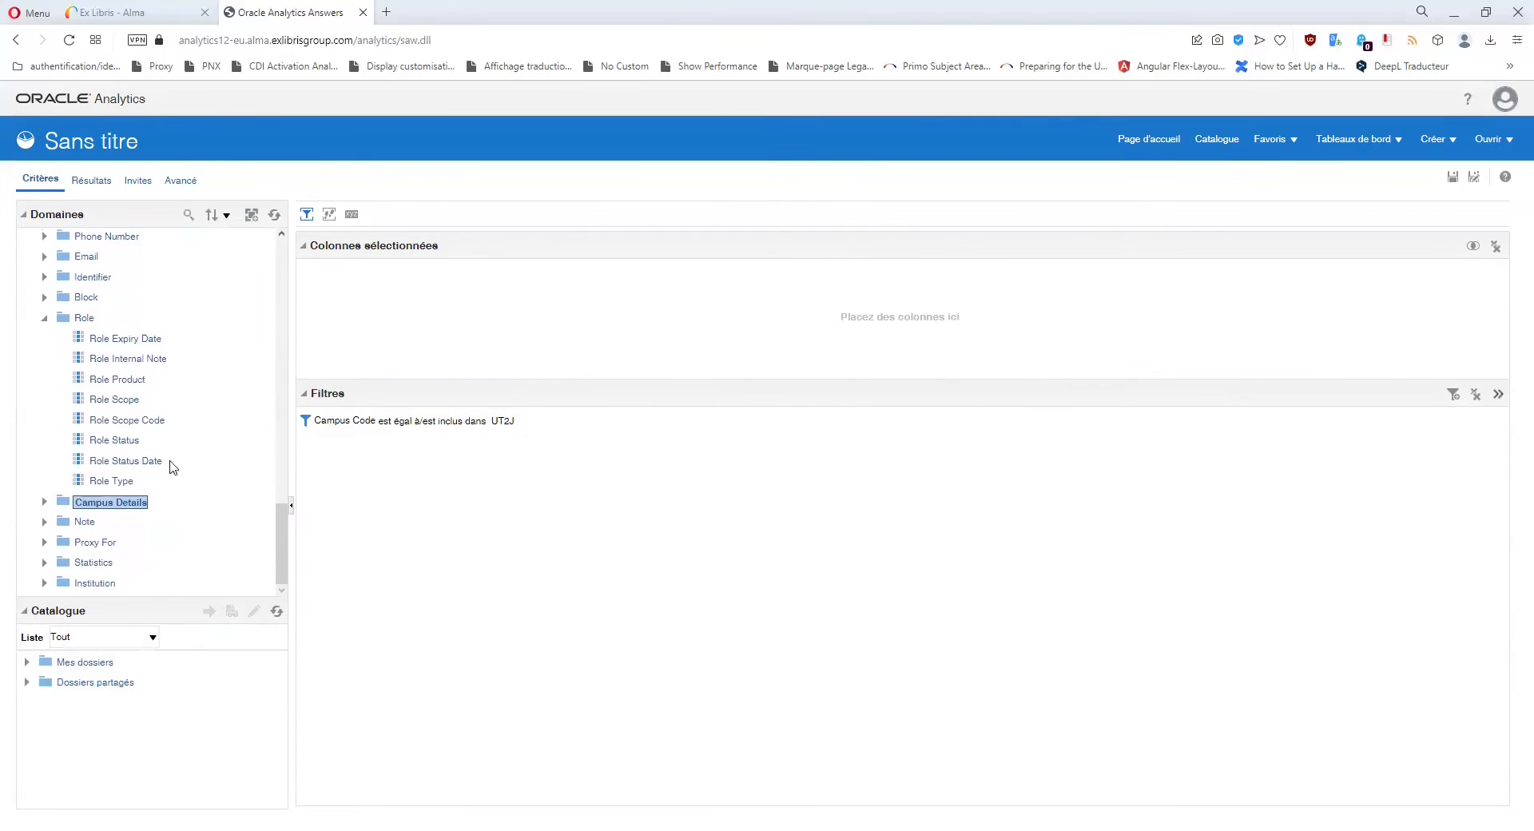
{"action": "left_click", "coordinate": [116, 402]}
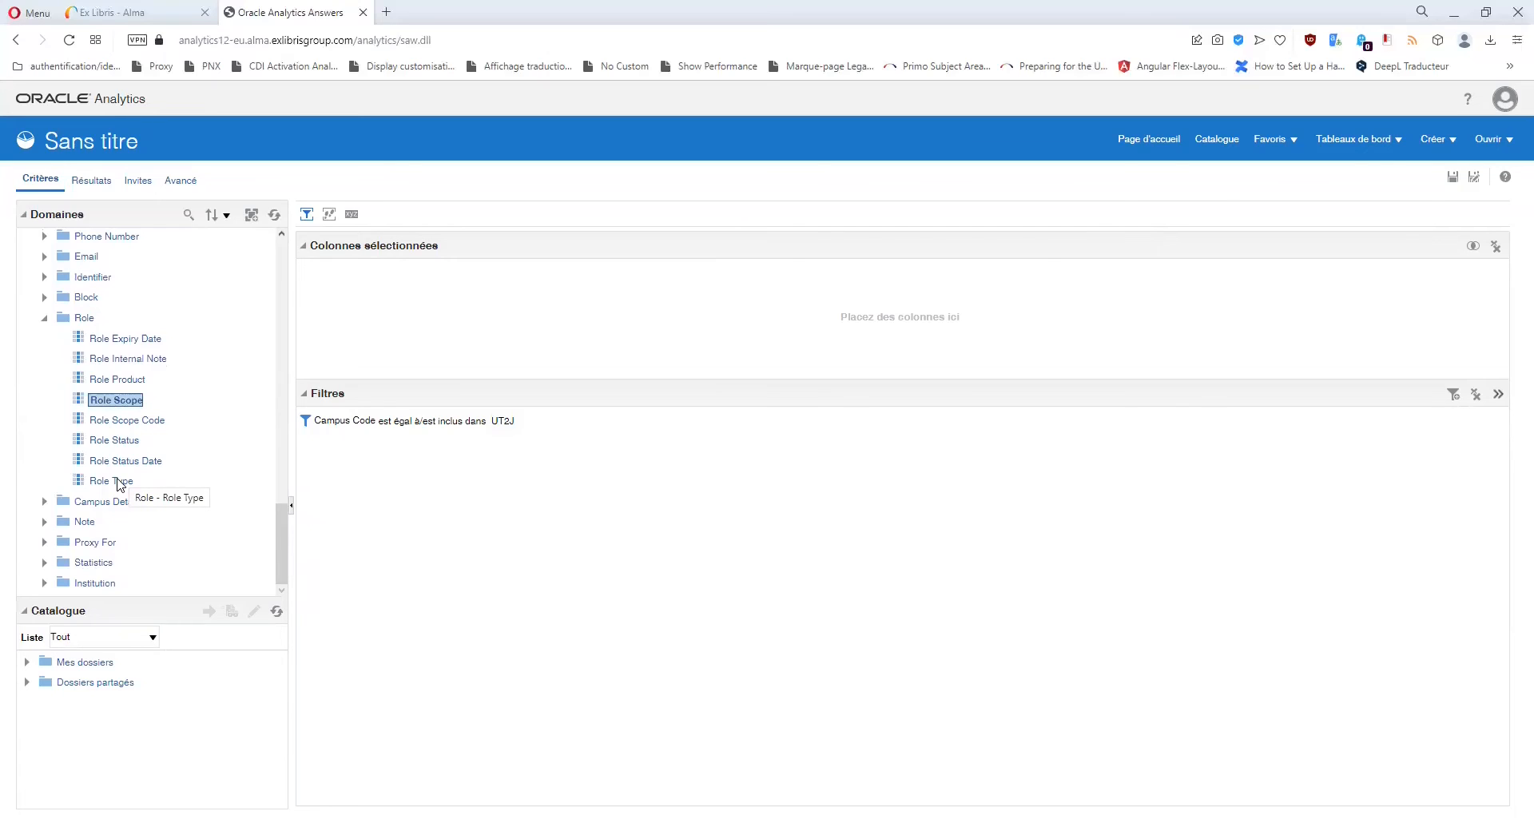
{"action": "double_click", "coordinate": [118, 482]}
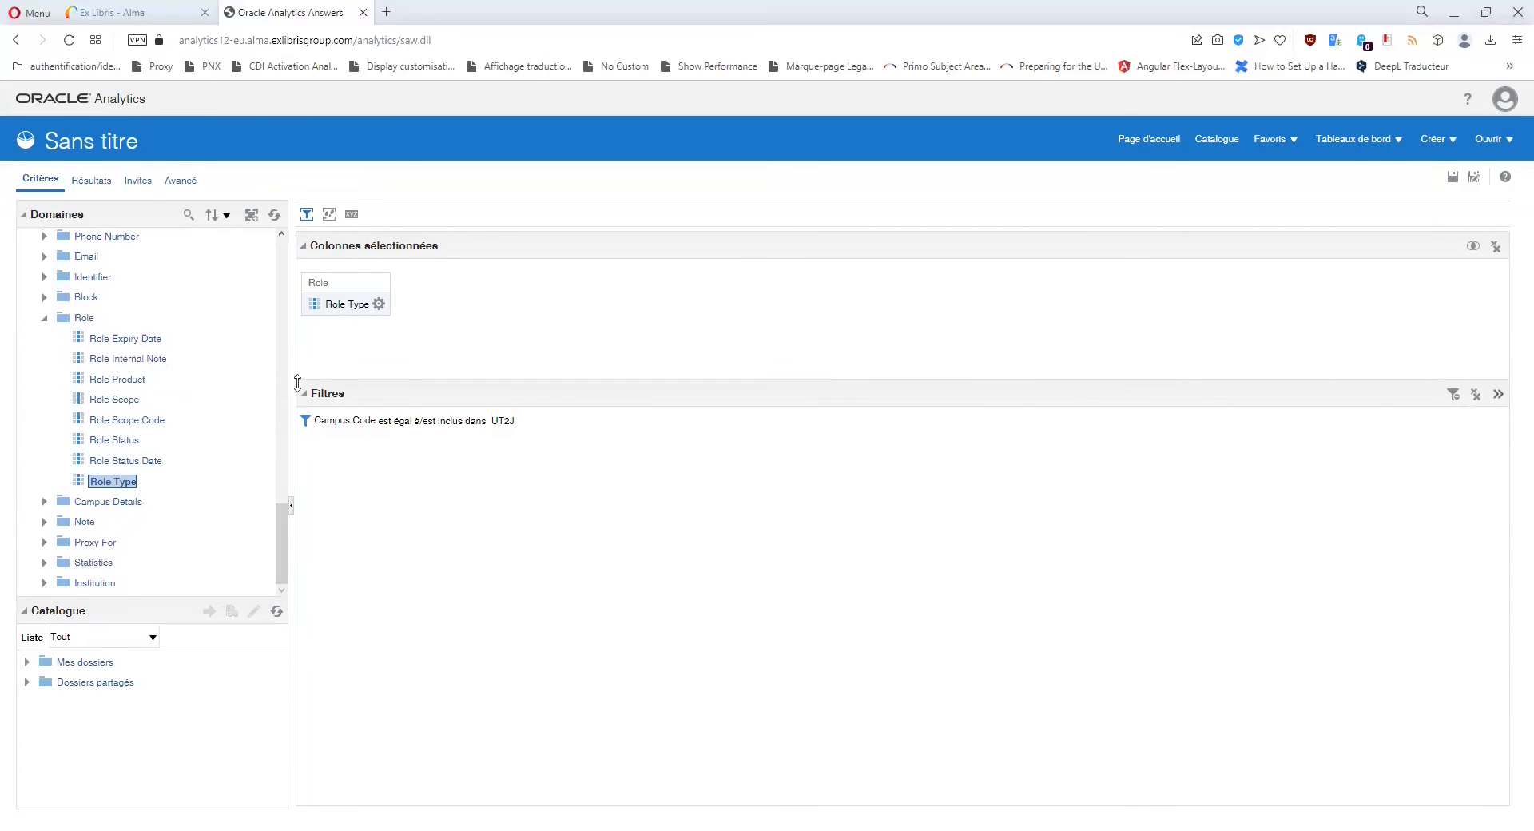
{"action": "left_click", "coordinate": [378, 305]}
{"action": "left_click", "coordinate": [109, 345]}
{"action": "double_click", "coordinate": [109, 345]}
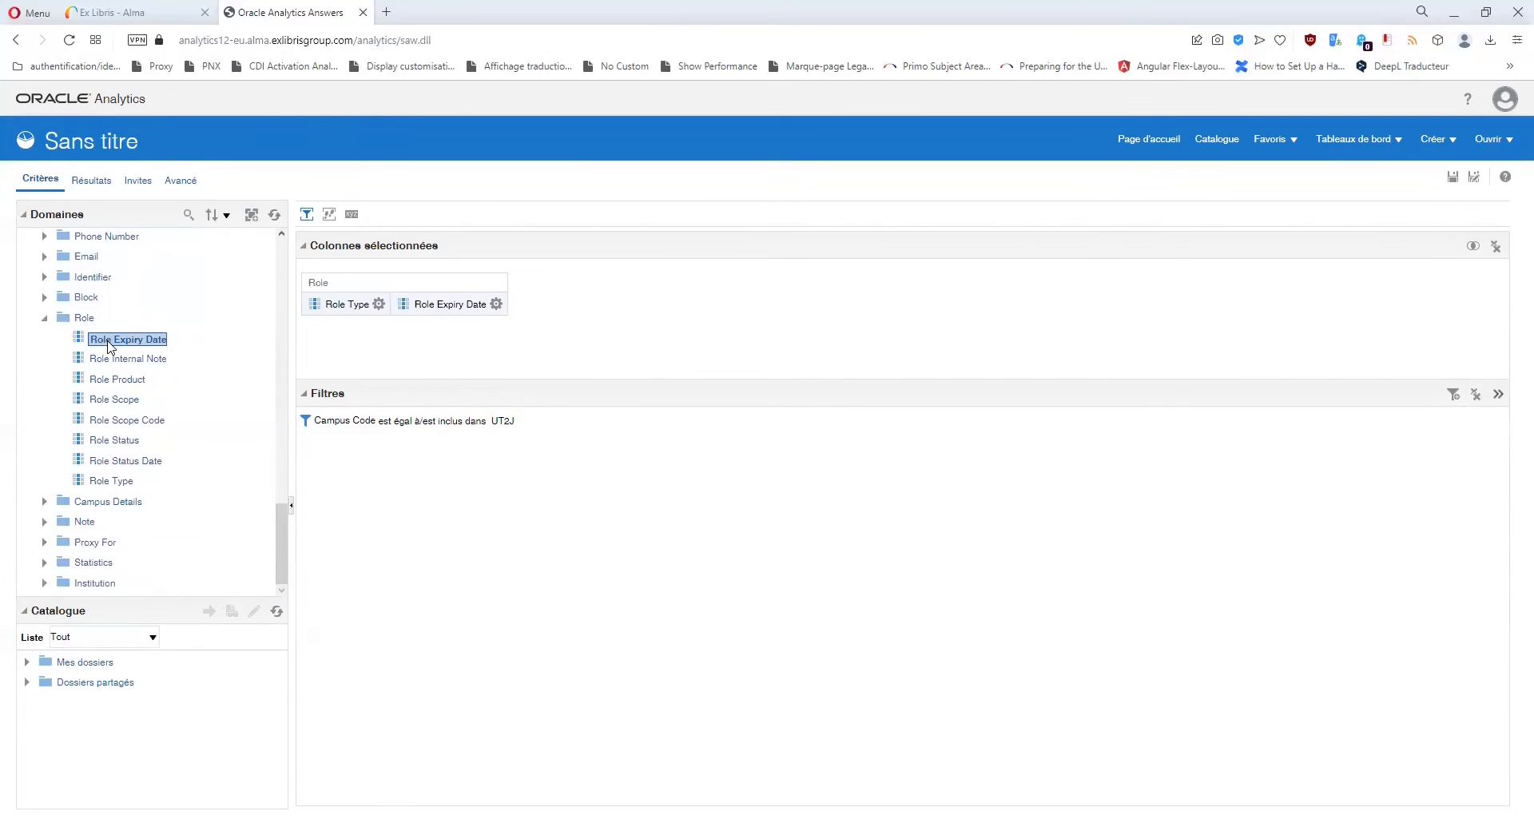
{"action": "left_click", "coordinate": [496, 305]}
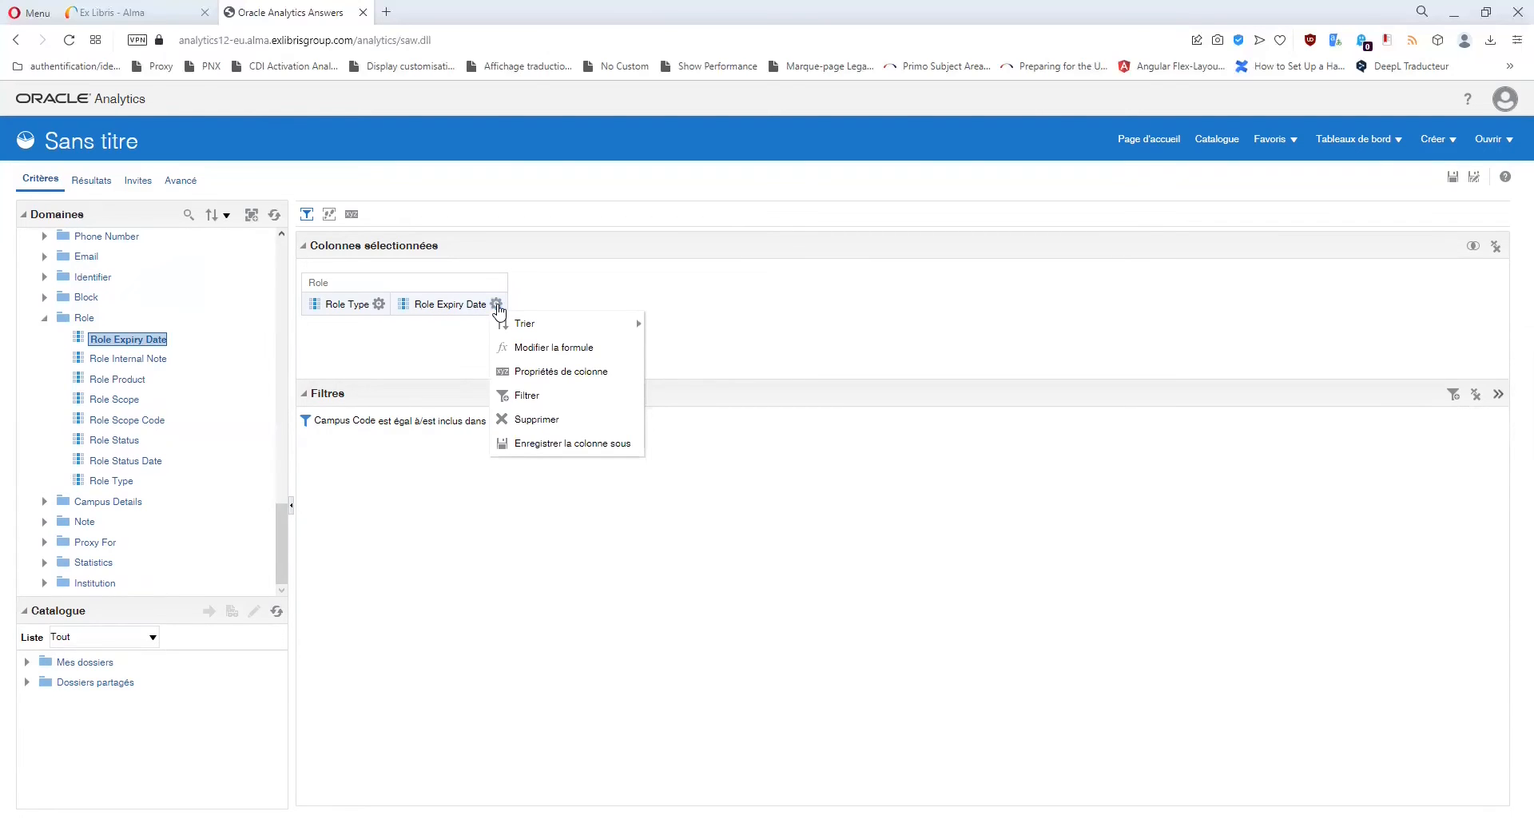
{"action": "left_click", "coordinate": [527, 432]}
{"action": "left_click", "coordinate": [379, 304]}
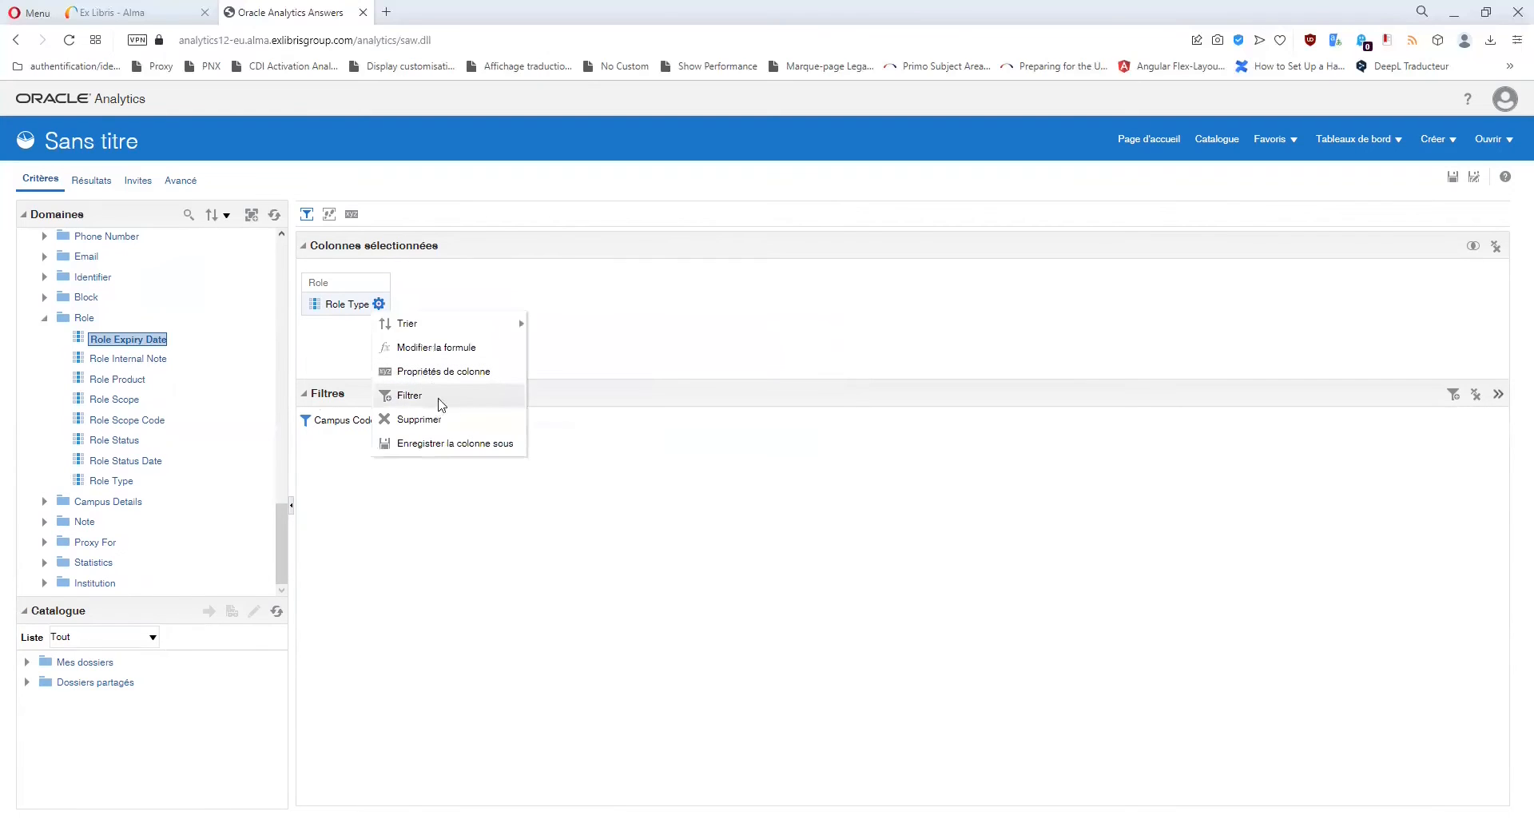
Delete the Campus Code filter and browse the Role Type values for a new filter.
{"action": "left_click", "coordinate": [581, 420]}
{"action": "left_click", "coordinate": [379, 304]}
{"action": "left_click", "coordinate": [409, 395]}
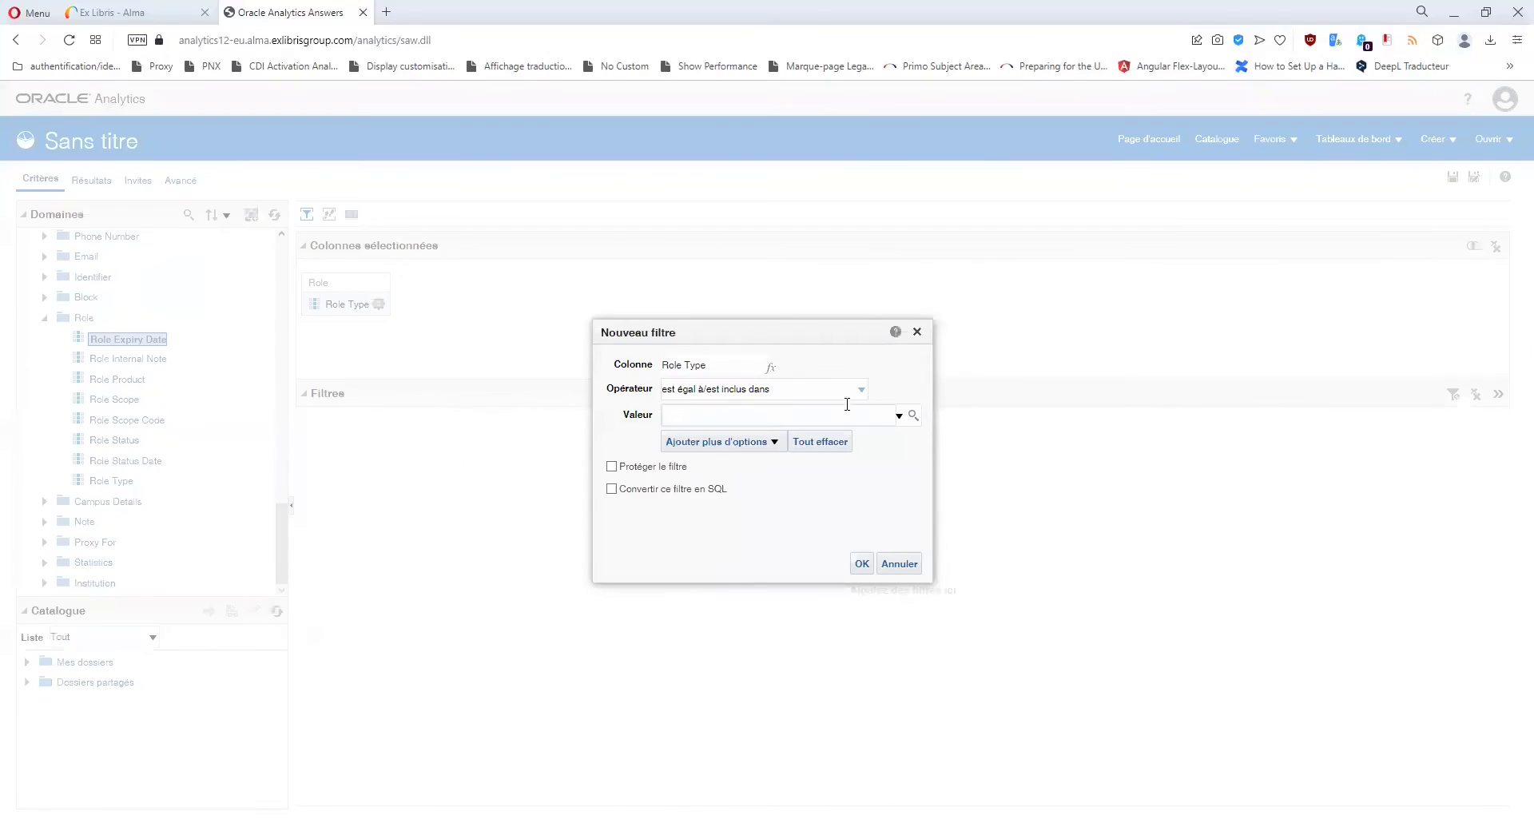
{"action": "left_click", "coordinate": [910, 415]}
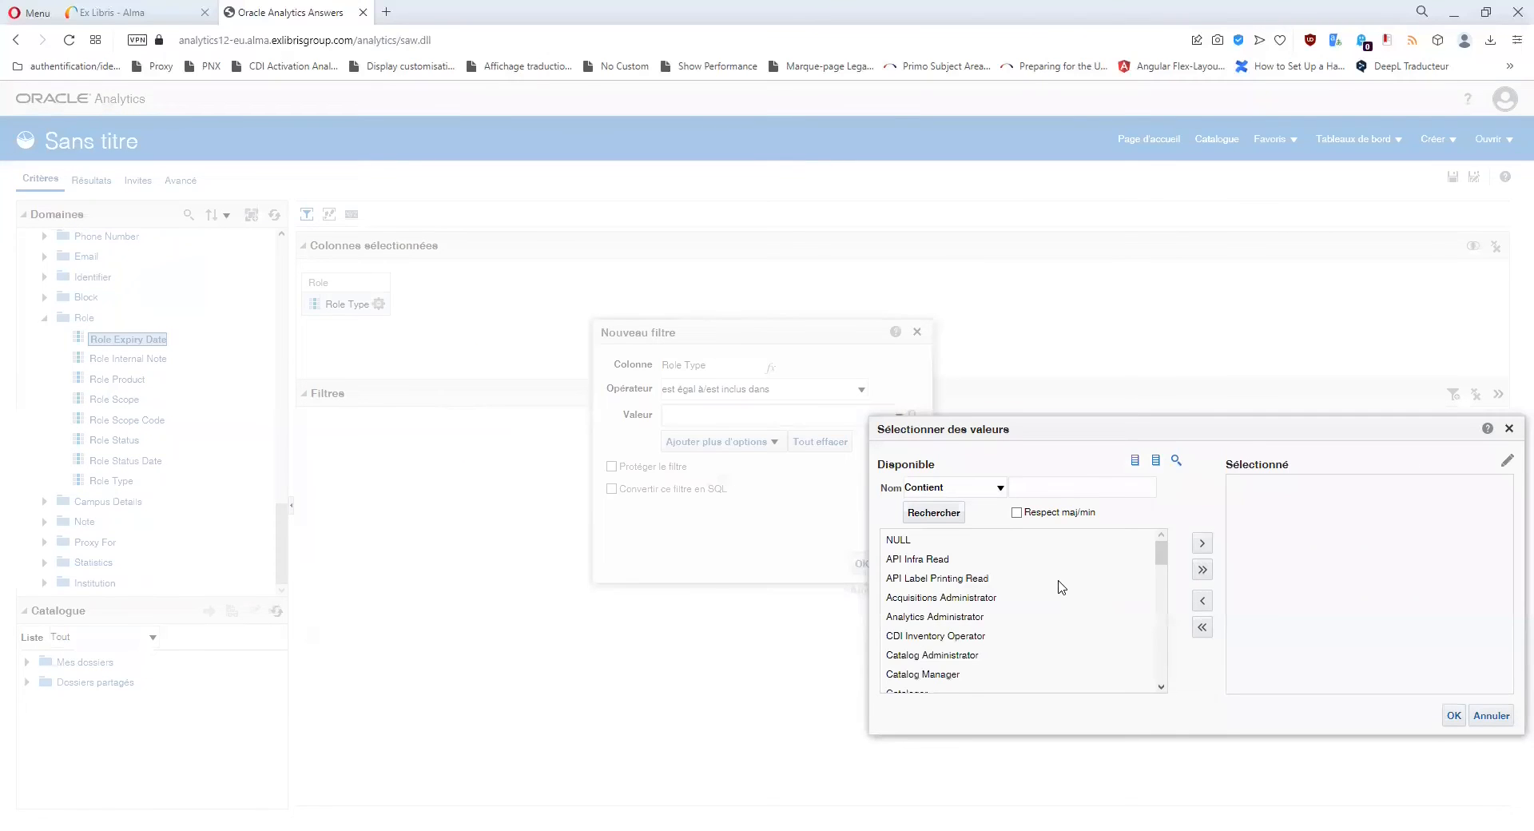
{"action": "scroll", "coordinate": [1062, 587], "scroll_direction": "down", "scroll_amount": 12}
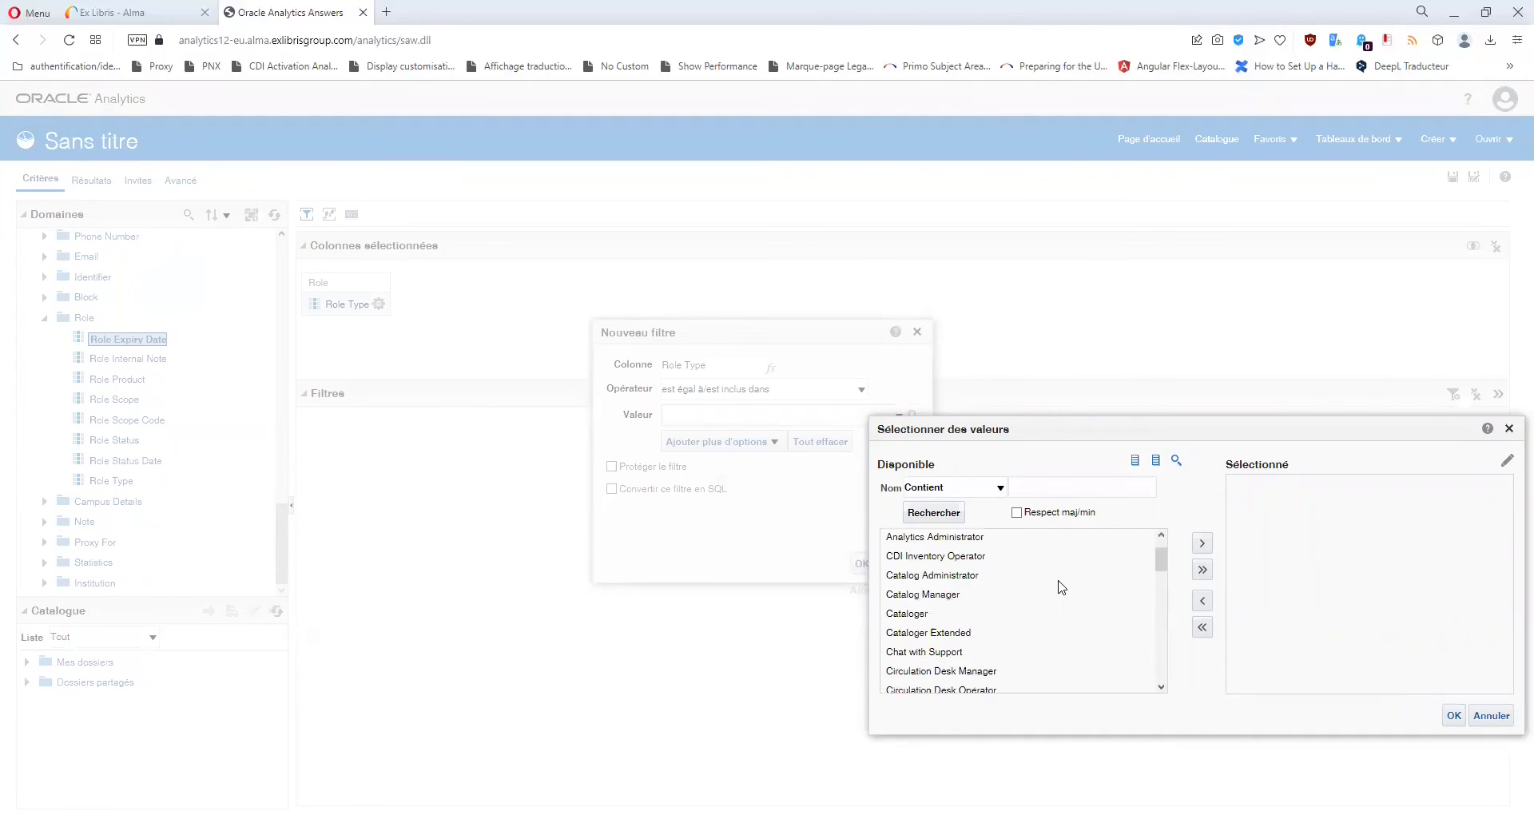
{"action": "scroll", "coordinate": [1062, 587], "scroll_direction": "down", "scroll_amount": 2}
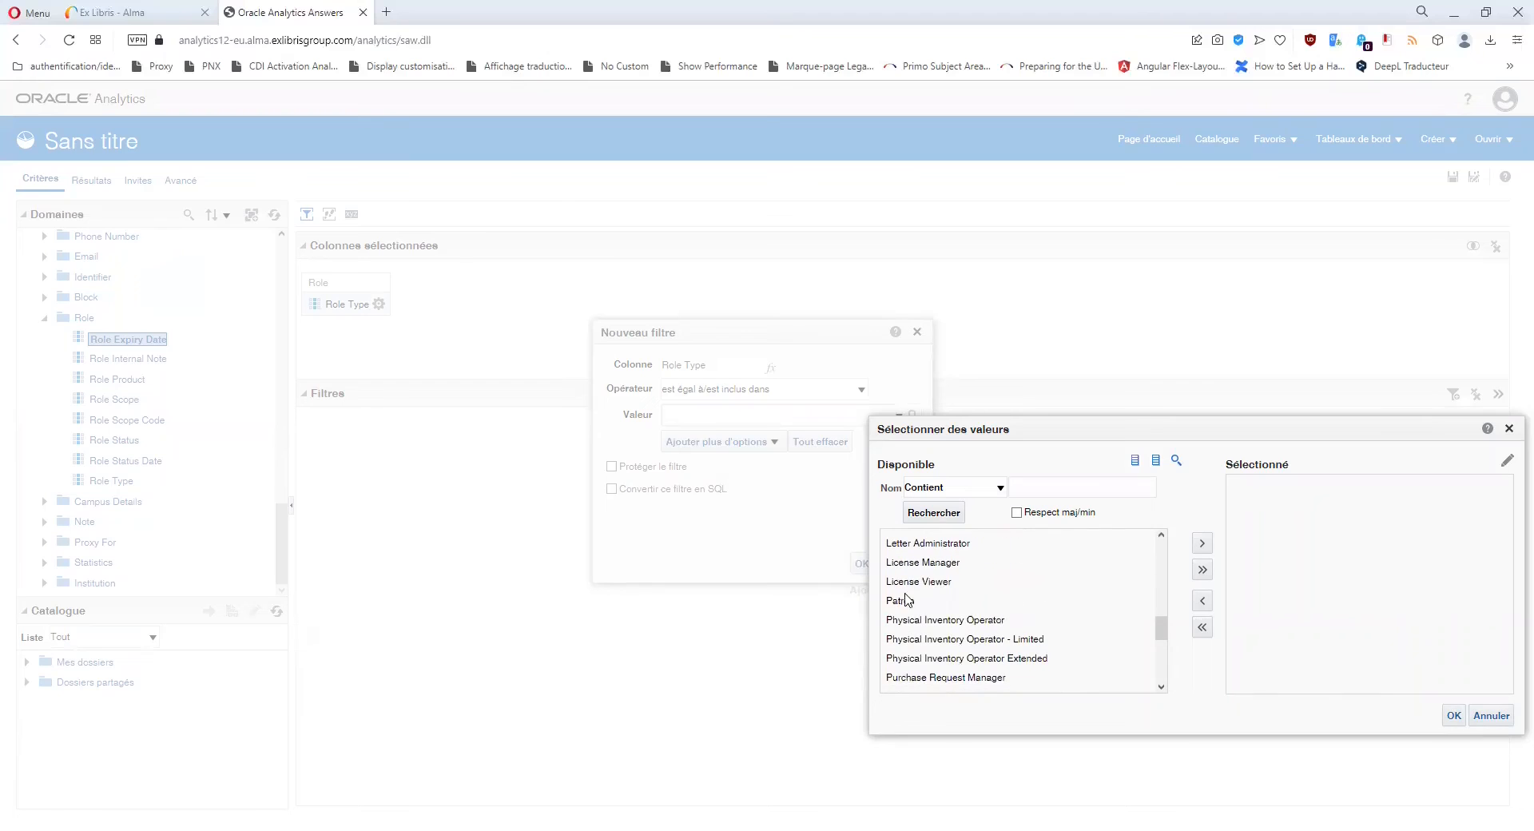
{"action": "left_click", "coordinate": [901, 601]}
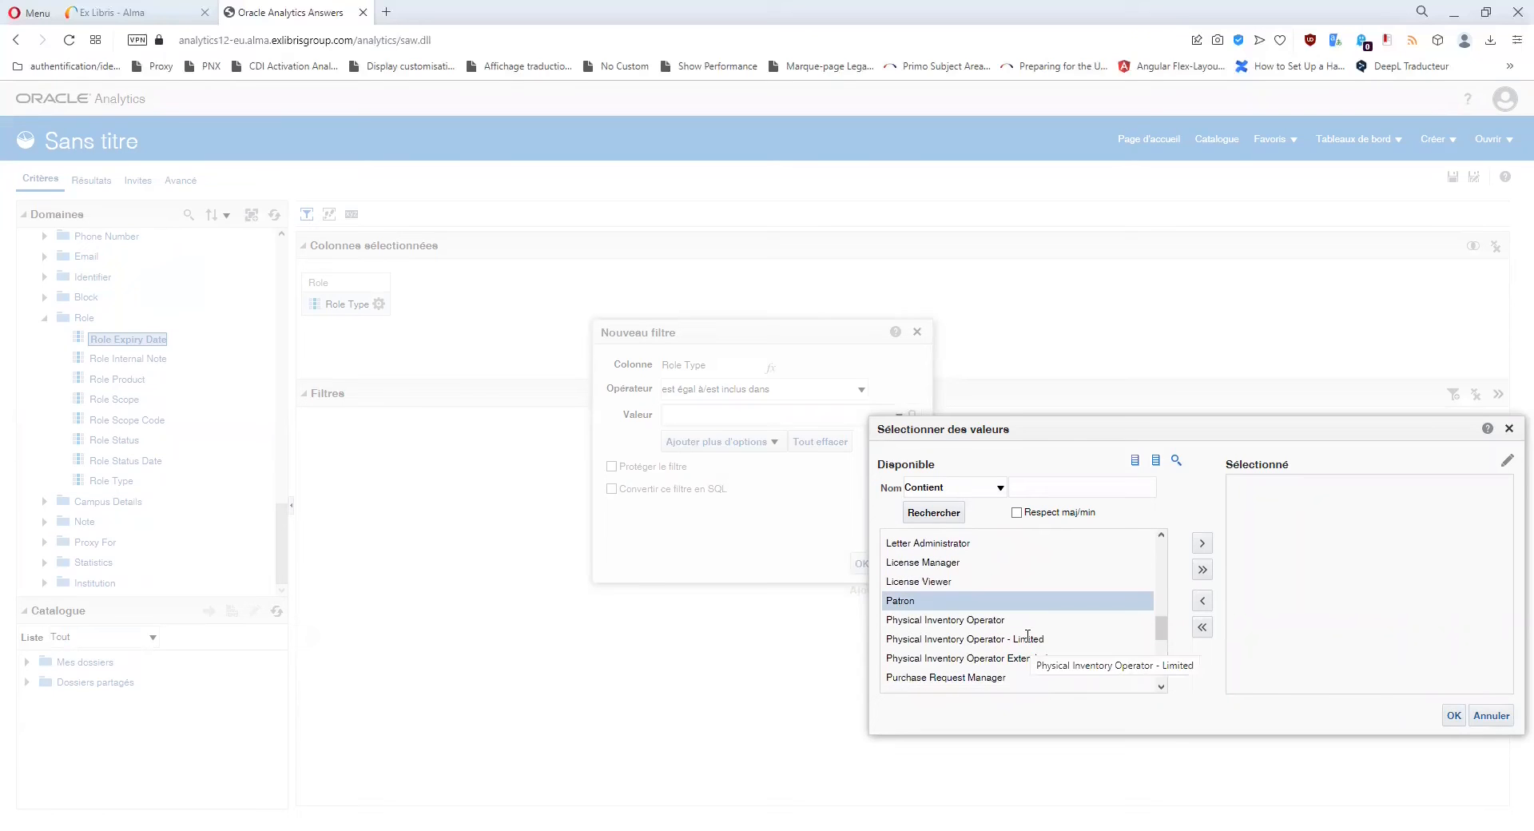
{"action": "scroll", "coordinate": [1038, 598], "scroll_direction": "up", "scroll_amount": 10}
{"action": "scroll", "coordinate": [1040, 598], "scroll_direction": "up", "scroll_amount": 3}
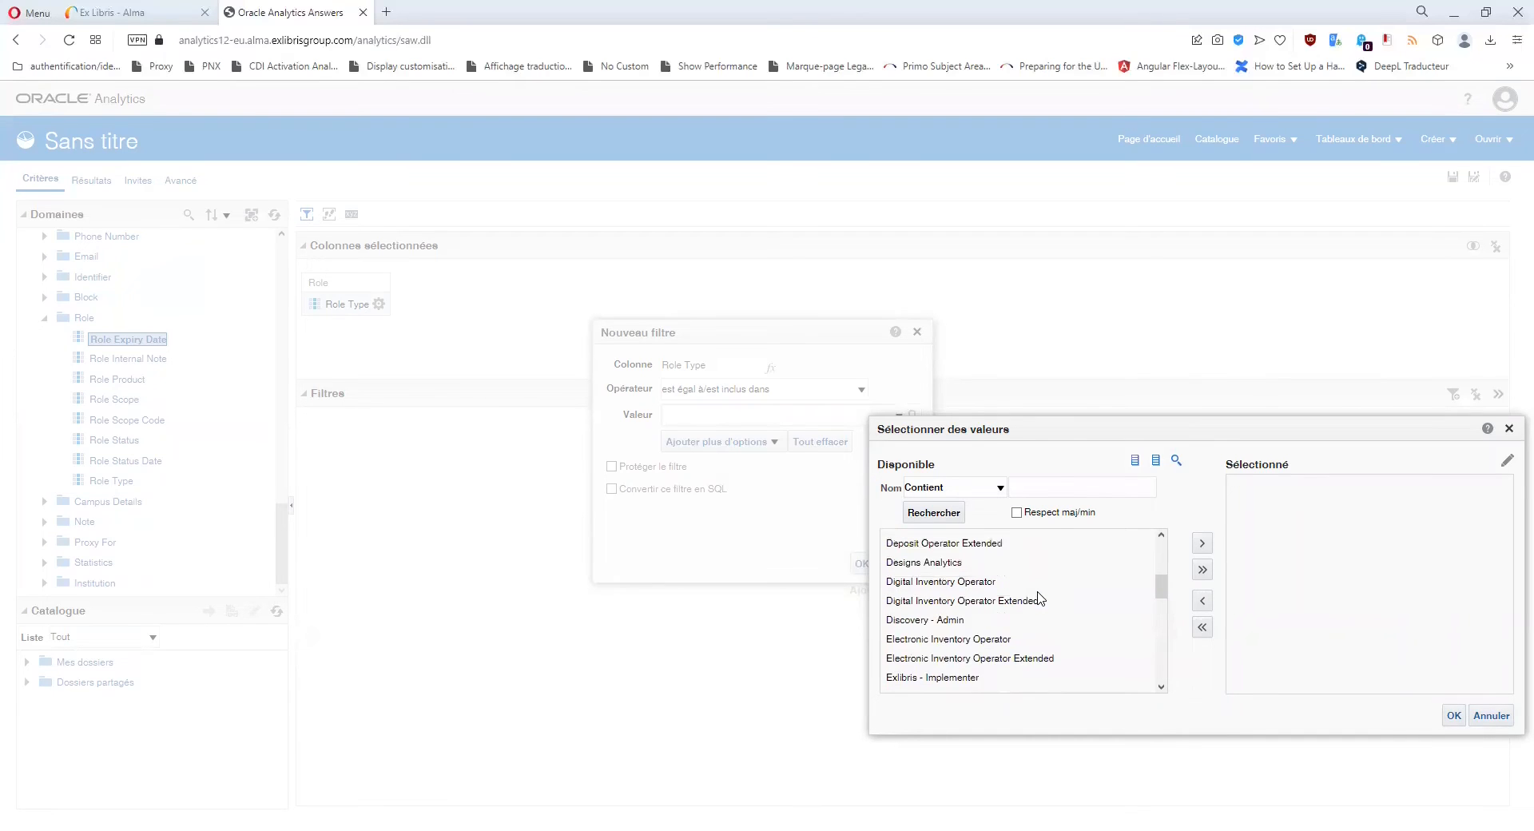
{"action": "scroll", "coordinate": [1041, 598], "scroll_direction": "up", "scroll_amount": 1}
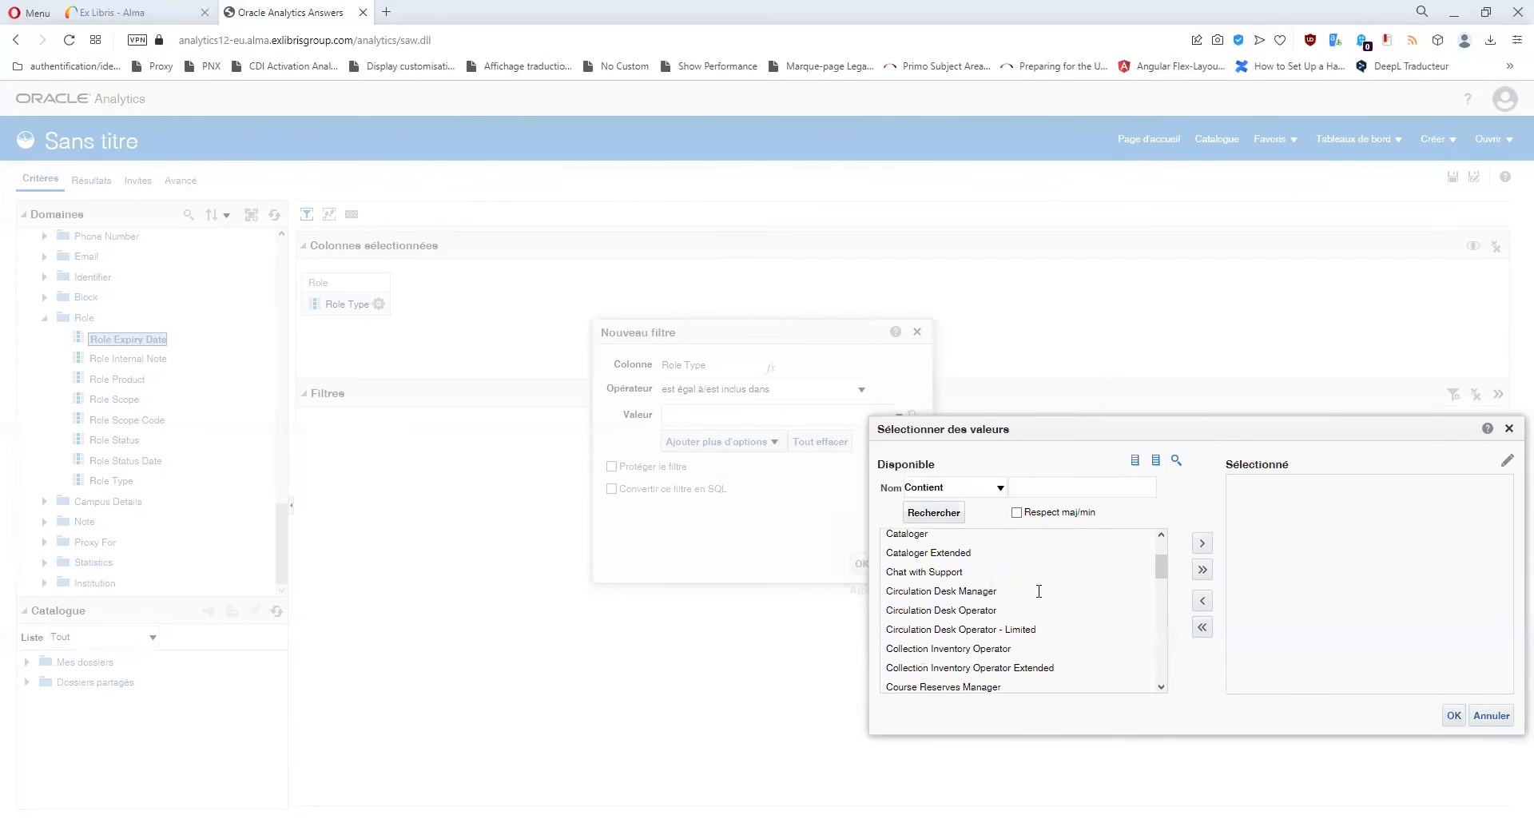
{"action": "scroll", "coordinate": [1039, 591], "scroll_direction": "down", "scroll_amount": 1}
{"action": "scroll", "coordinate": [1040, 598], "scroll_direction": "down", "scroll_amount": 5}
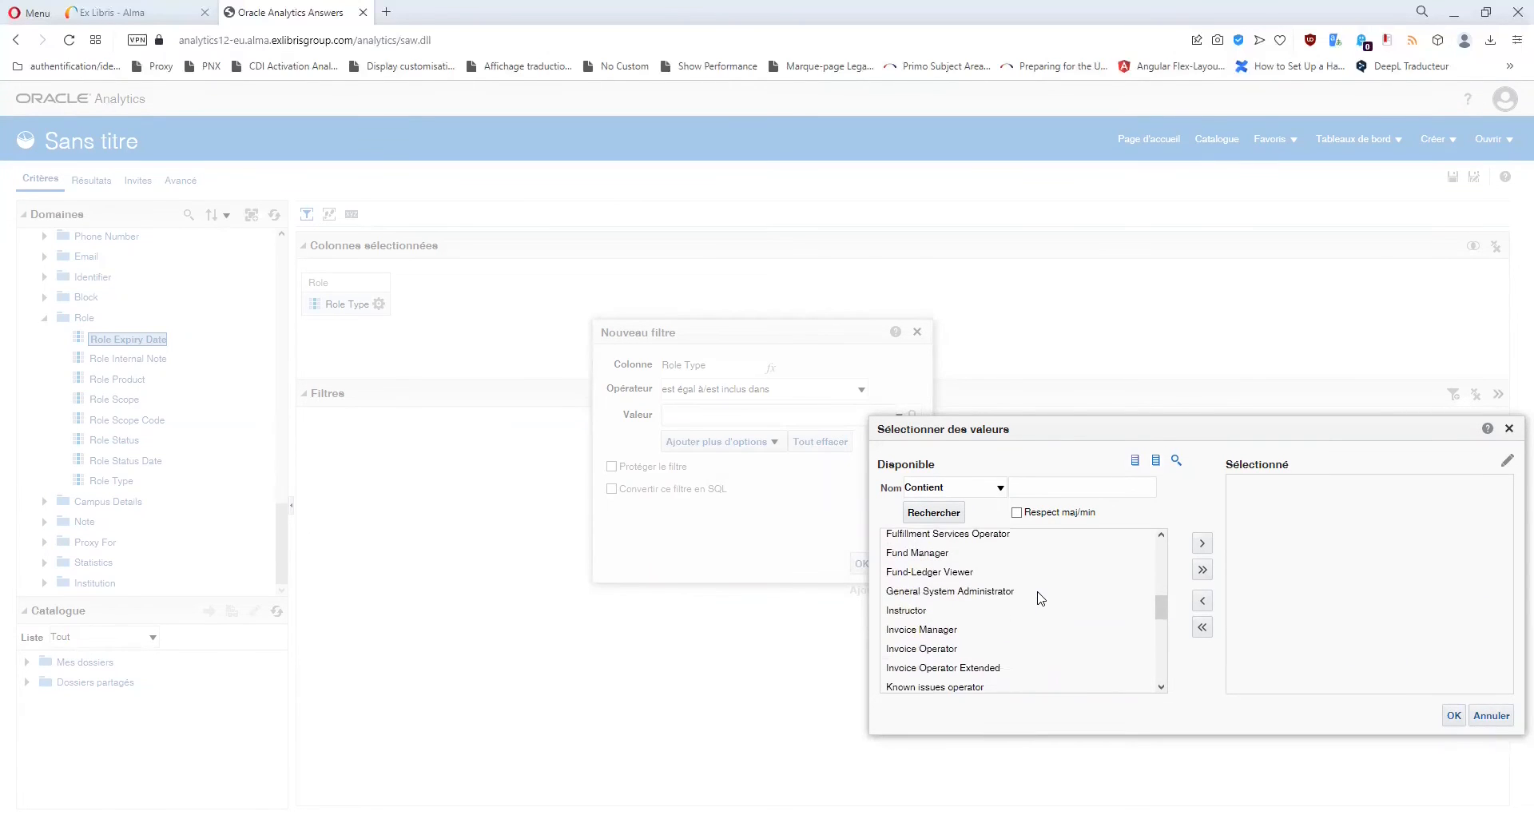
{"action": "left_click", "coordinate": [934, 612]}
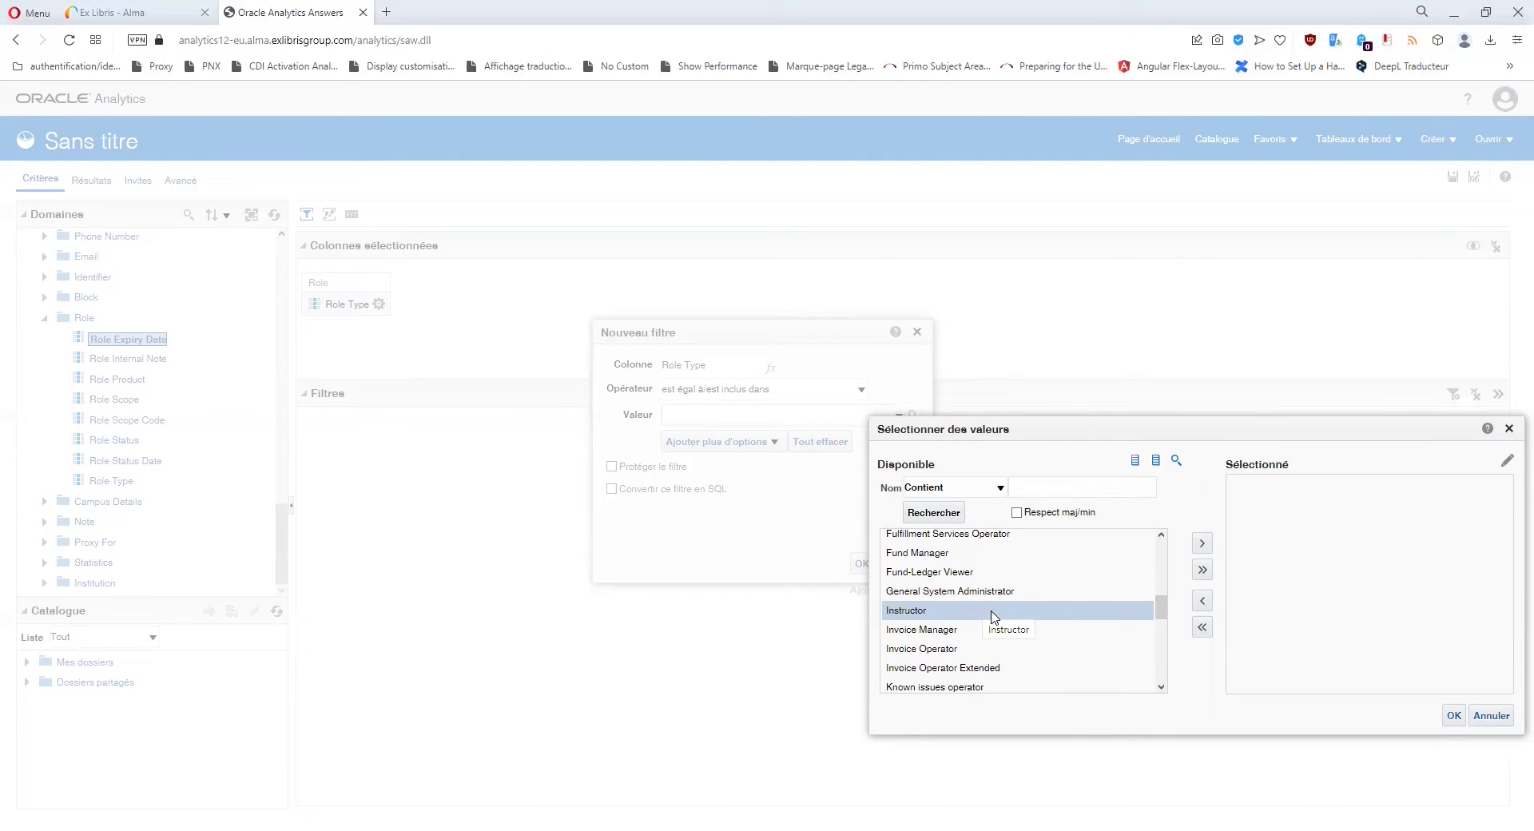
Filter Role Type to Circulation Desk Operator and add the filter to the analysis.
{"action": "scroll", "coordinate": [994, 617], "scroll_direction": "up", "scroll_amount": 6}
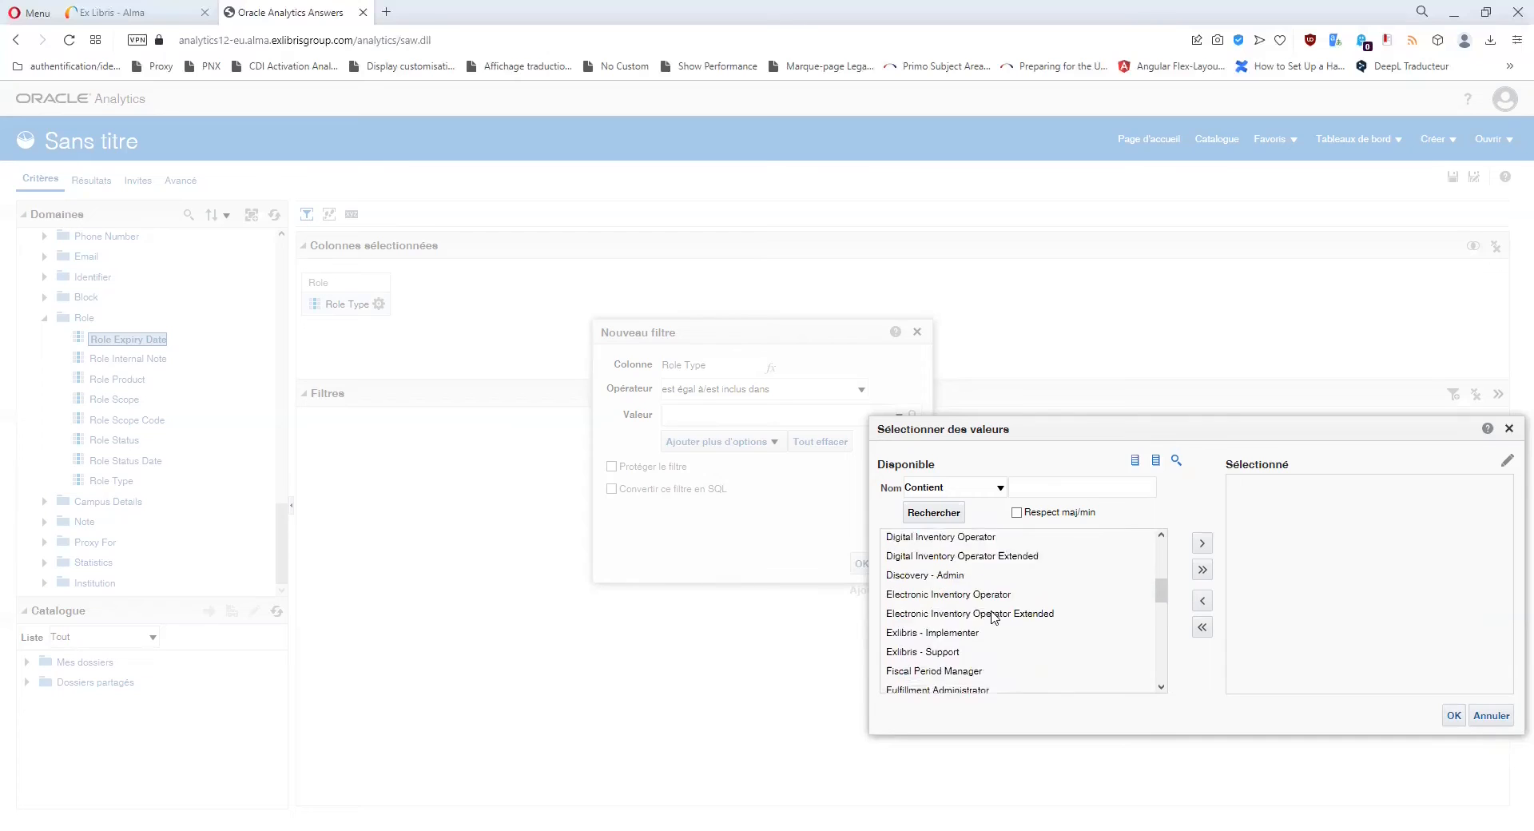
{"action": "scroll", "coordinate": [993, 617], "scroll_direction": "up", "scroll_amount": 5}
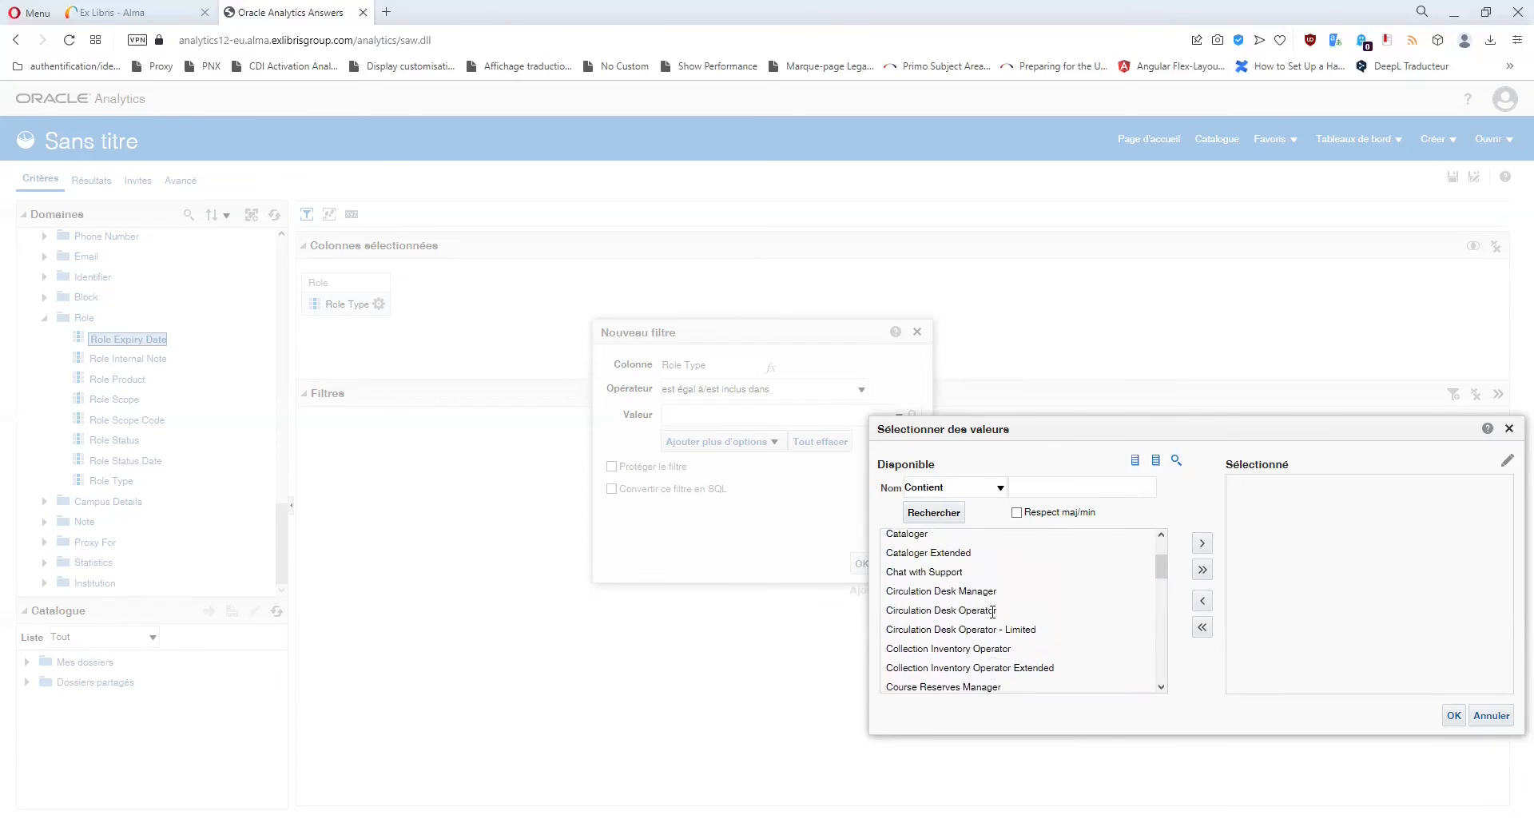
{"action": "scroll", "coordinate": [994, 612], "scroll_direction": "up", "scroll_amount": 2}
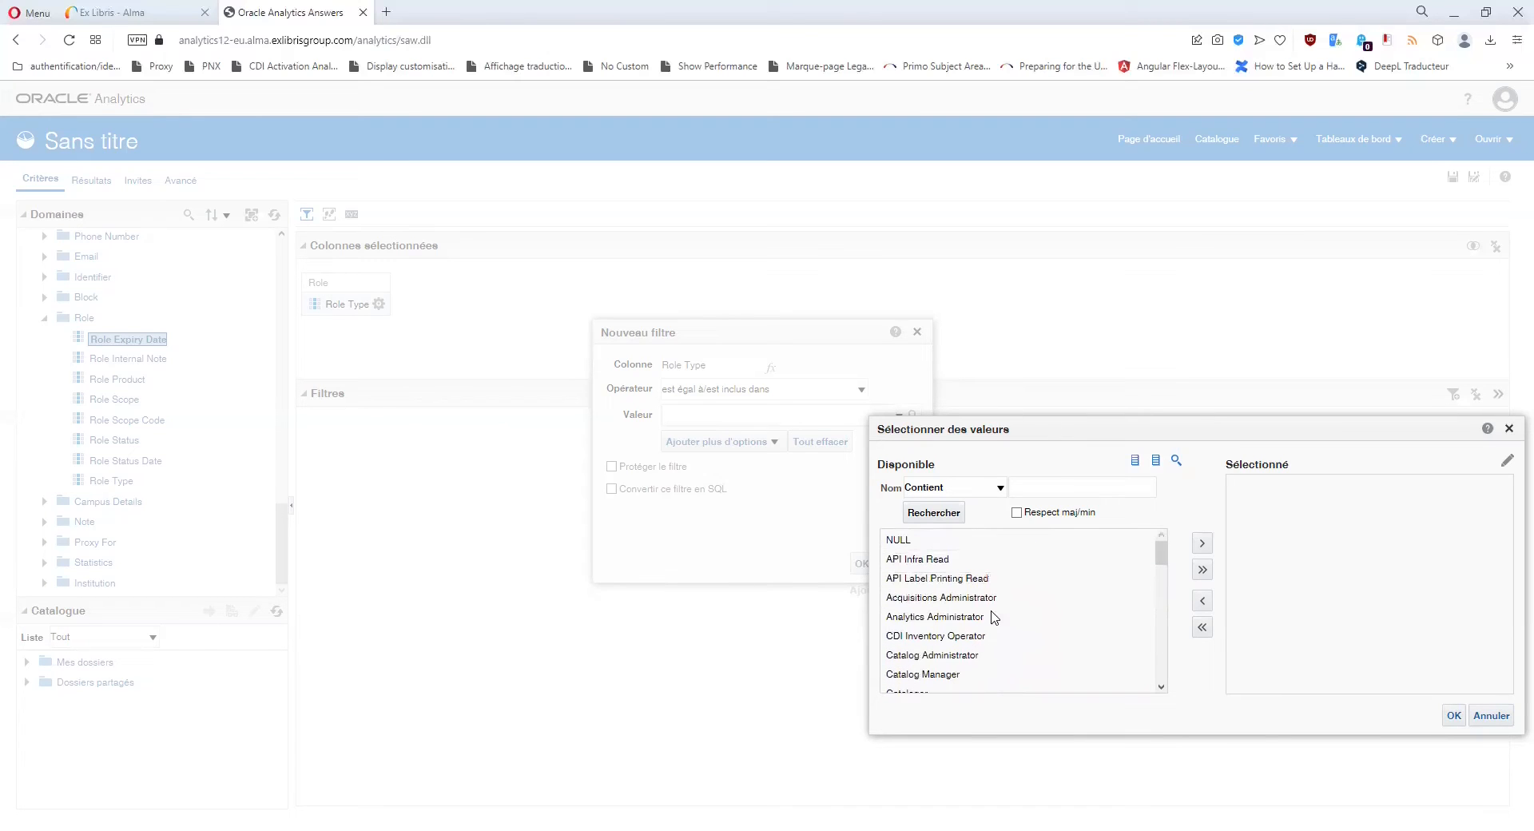
{"action": "left_click", "coordinate": [924, 559]}
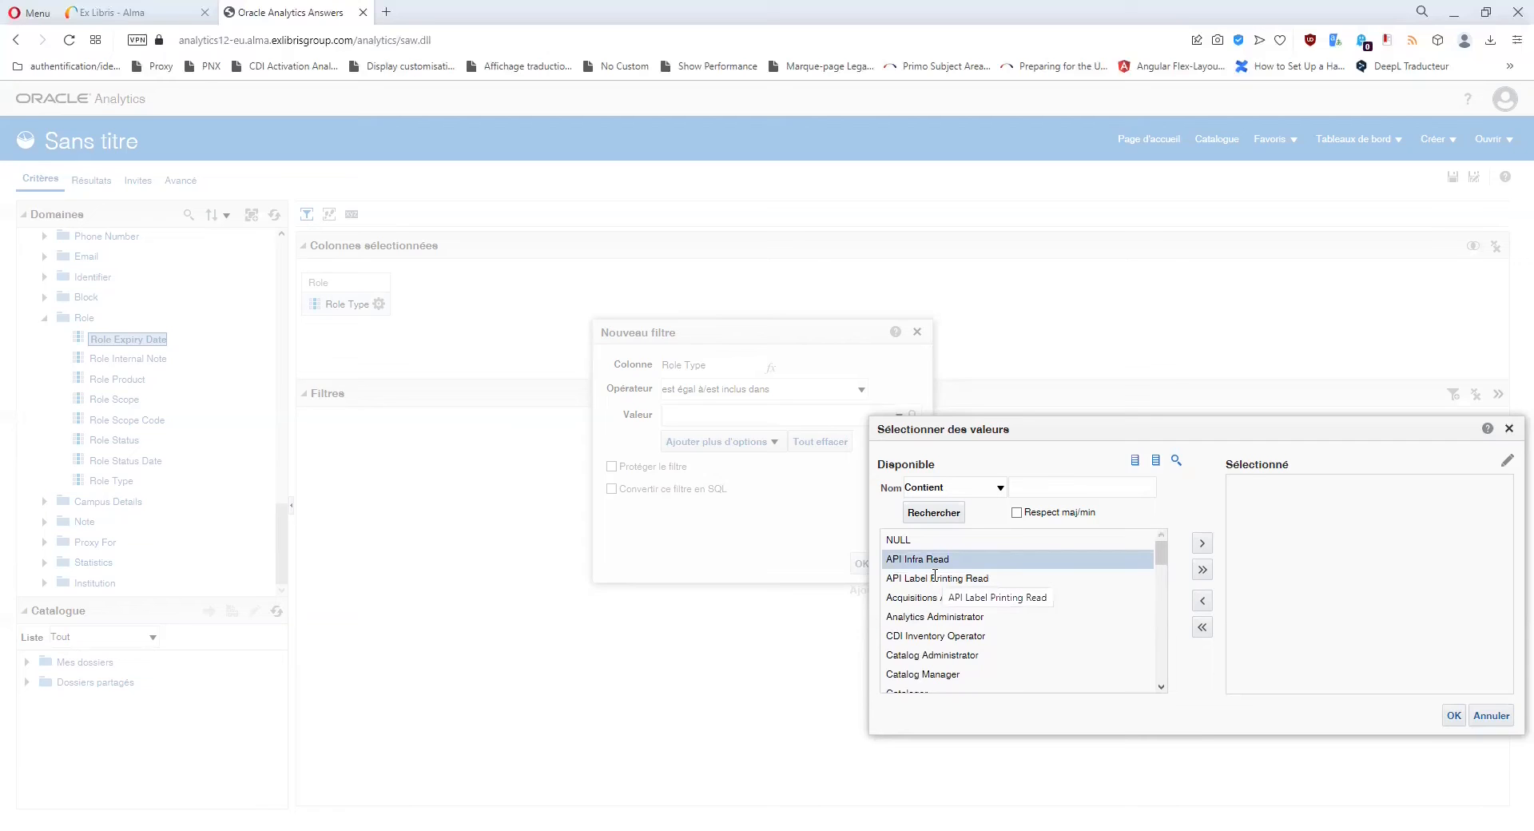
{"action": "left_click", "coordinate": [934, 576]}
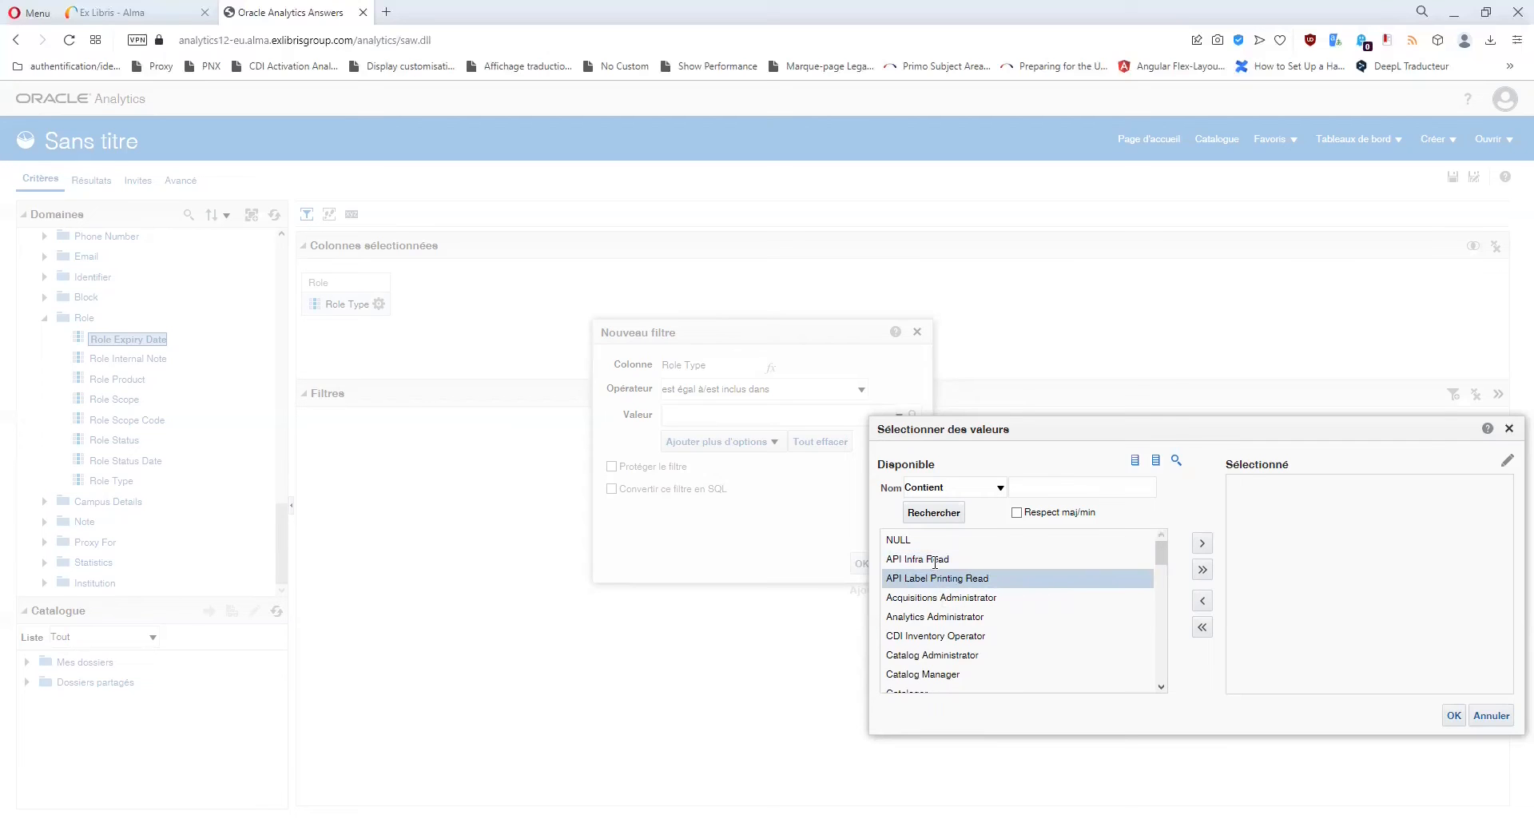
{"action": "scroll", "coordinate": [969, 570], "scroll_direction": "down", "scroll_amount": 1}
{"action": "scroll", "coordinate": [968, 570], "scroll_direction": "down", "scroll_amount": 1}
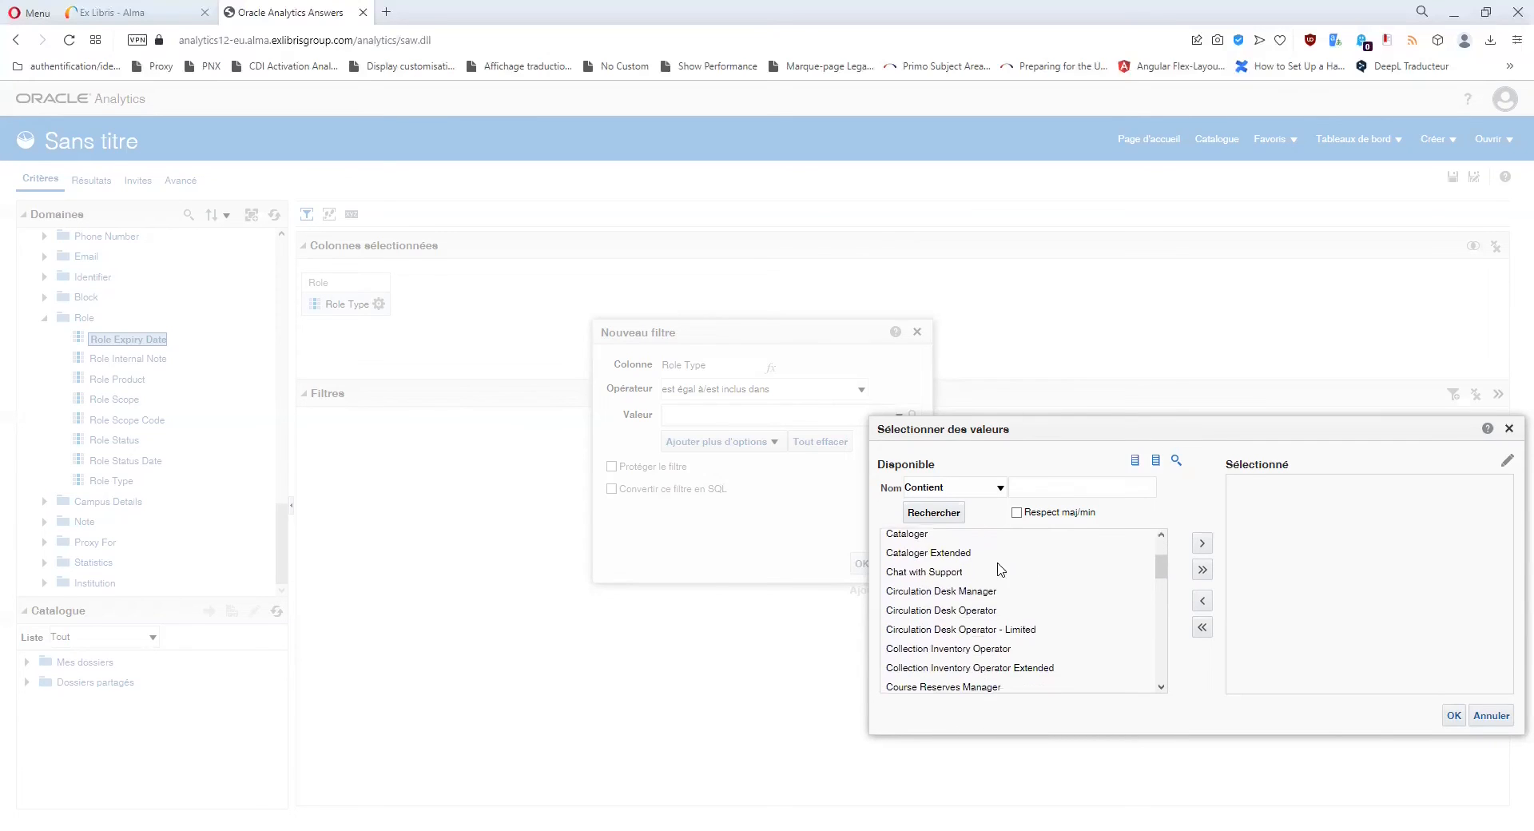
{"action": "left_click", "coordinate": [951, 613]}
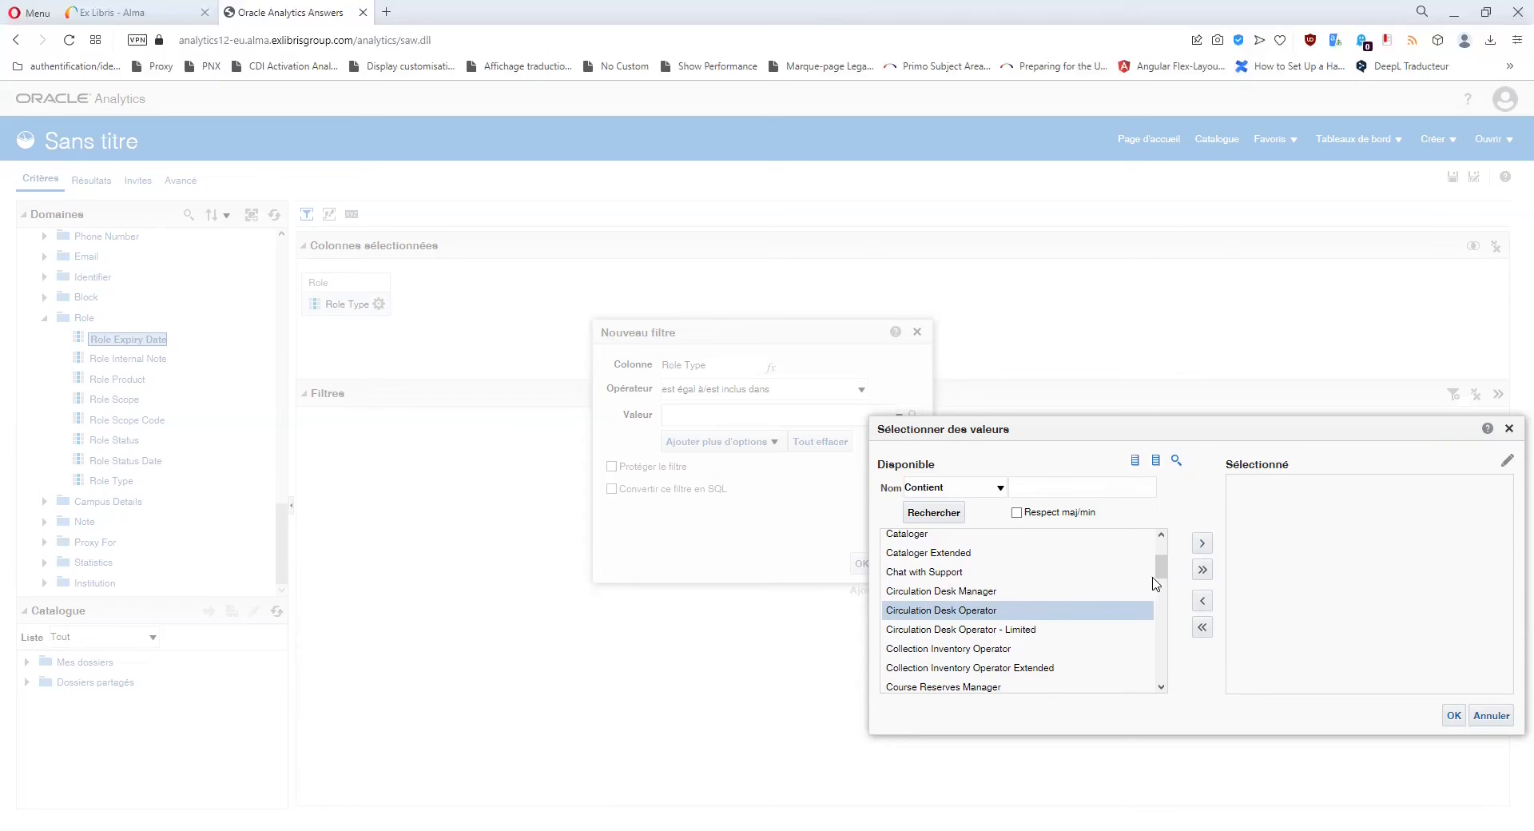
{"action": "left_click", "coordinate": [1200, 546]}
{"action": "left_click", "coordinate": [1454, 715]}
{"action": "left_click", "coordinate": [862, 563]}
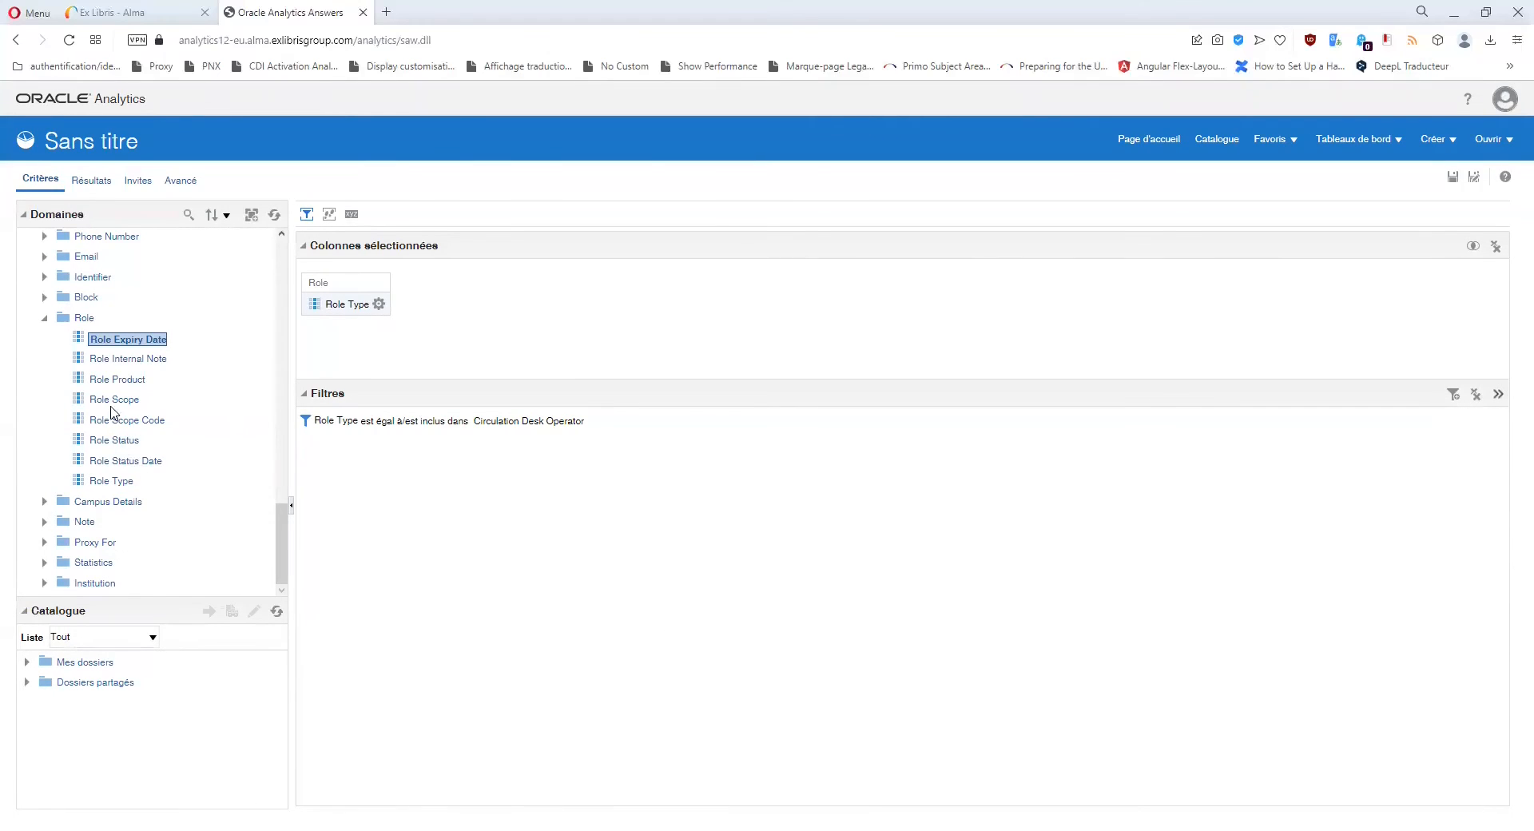
Add the Role Scope column and give it a filter equal to BUC Mirail.
{"action": "left_click_drag", "start_coordinate": [114, 402], "coordinate": [438, 305]}
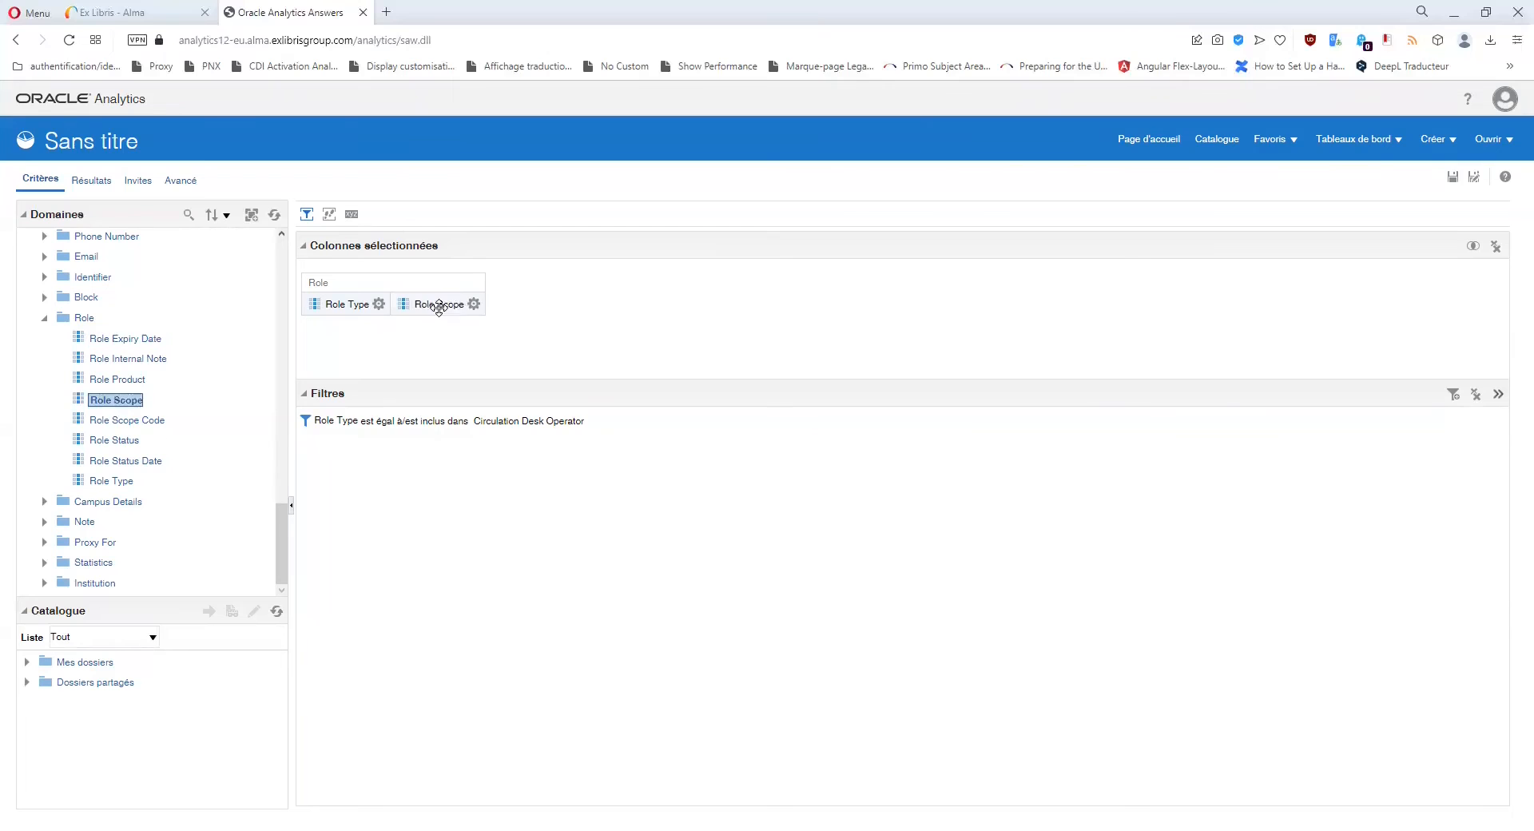
{"action": "left_click", "coordinate": [474, 304]}
{"action": "left_click", "coordinate": [500, 398]}
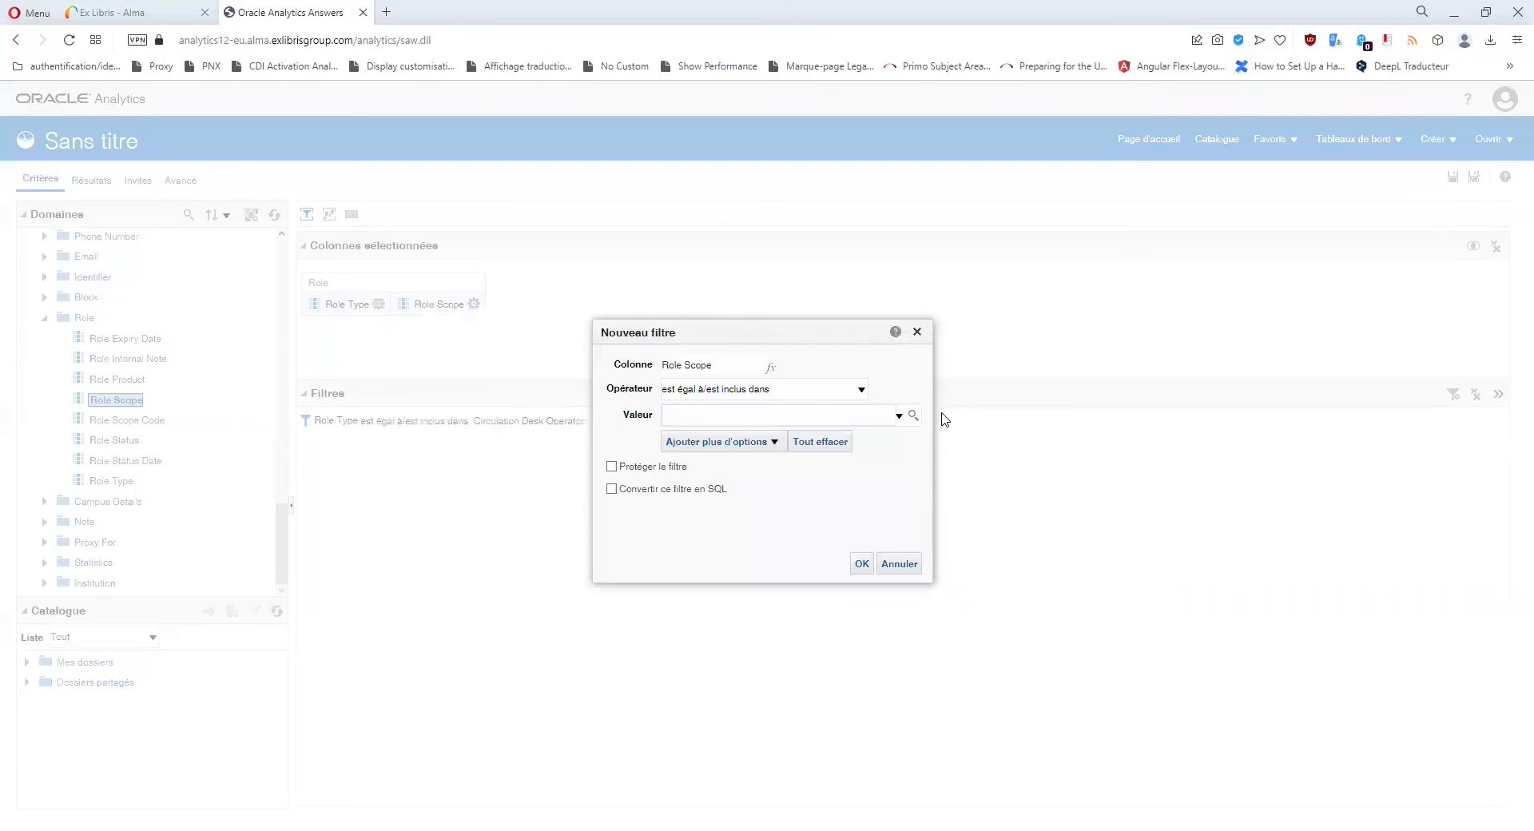
{"action": "left_click", "coordinate": [913, 415]}
{"action": "scroll", "coordinate": [951, 609], "scroll_direction": "down", "scroll_amount": 10}
{"action": "scroll", "coordinate": [951, 609], "scroll_direction": "up", "scroll_amount": 8}
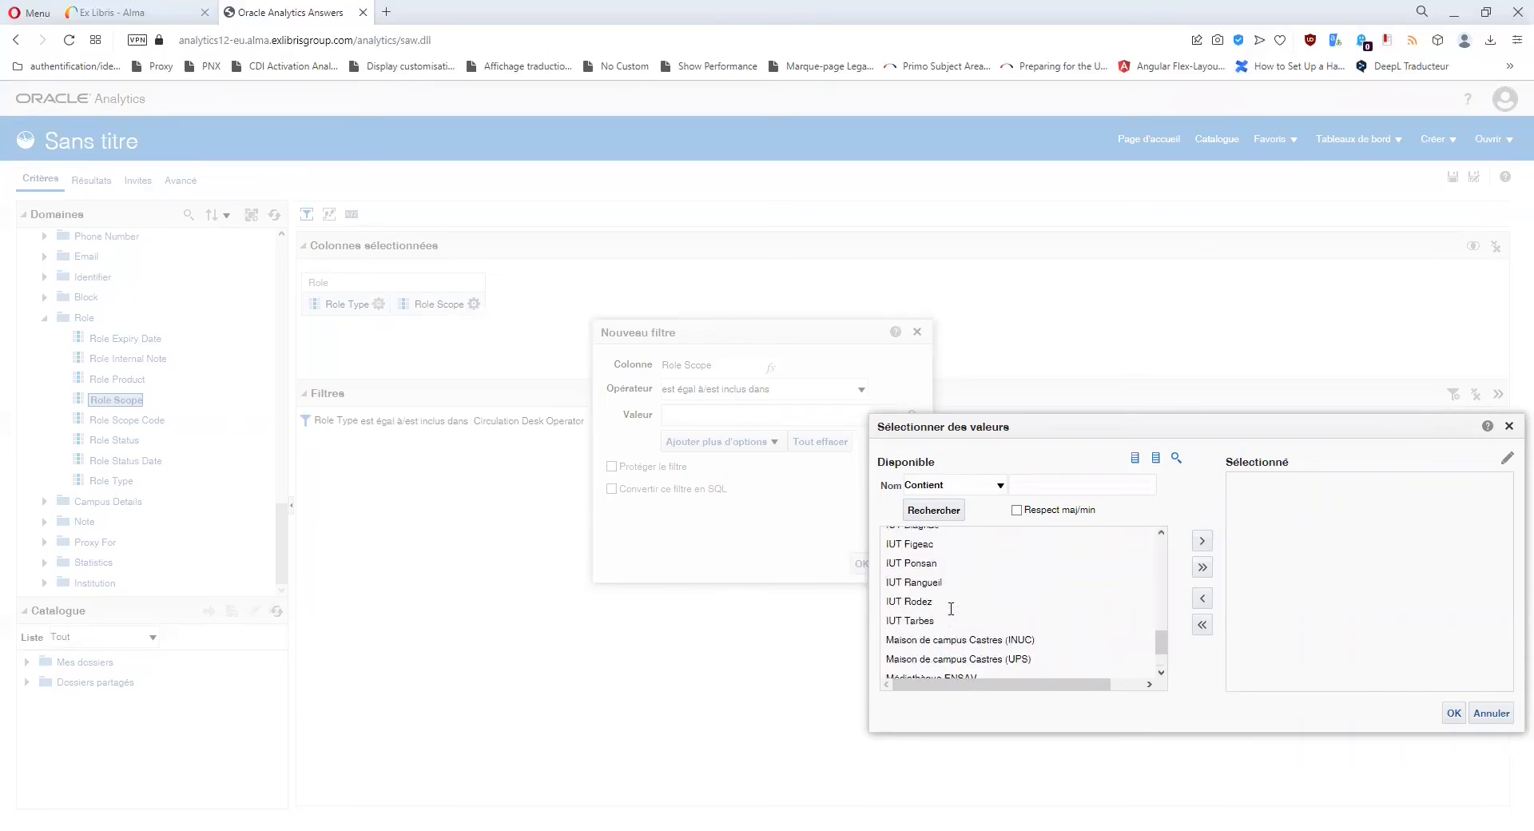
{"action": "scroll", "coordinate": [983, 587], "scroll_direction": "down", "scroll_amount": 1}
{"action": "scroll", "coordinate": [963, 591], "scroll_direction": "up", "scroll_amount": 4}
{"action": "left_click", "coordinate": [914, 665]}
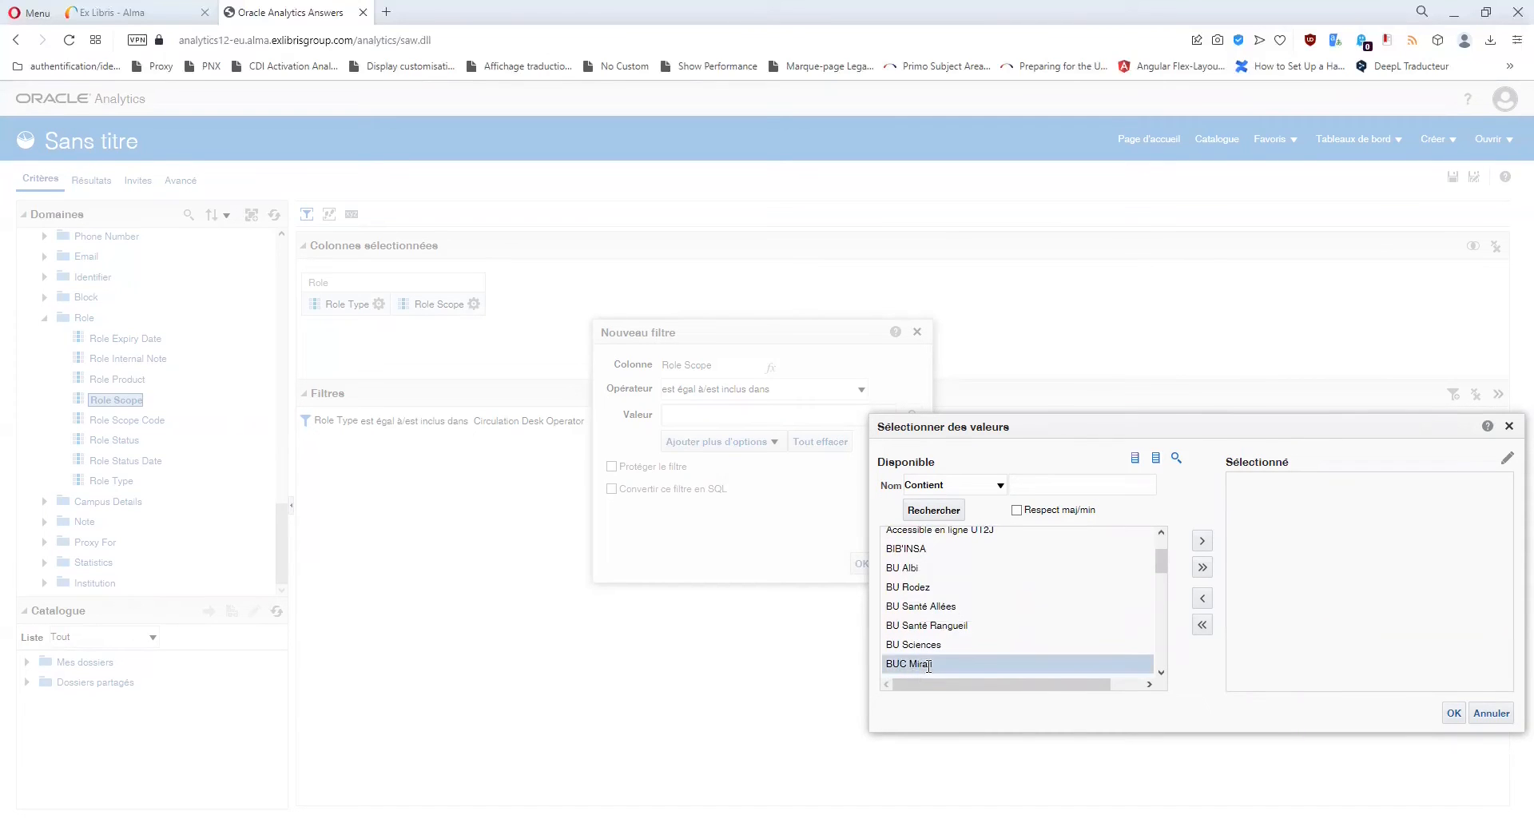
{"action": "left_click", "coordinate": [1202, 541]}
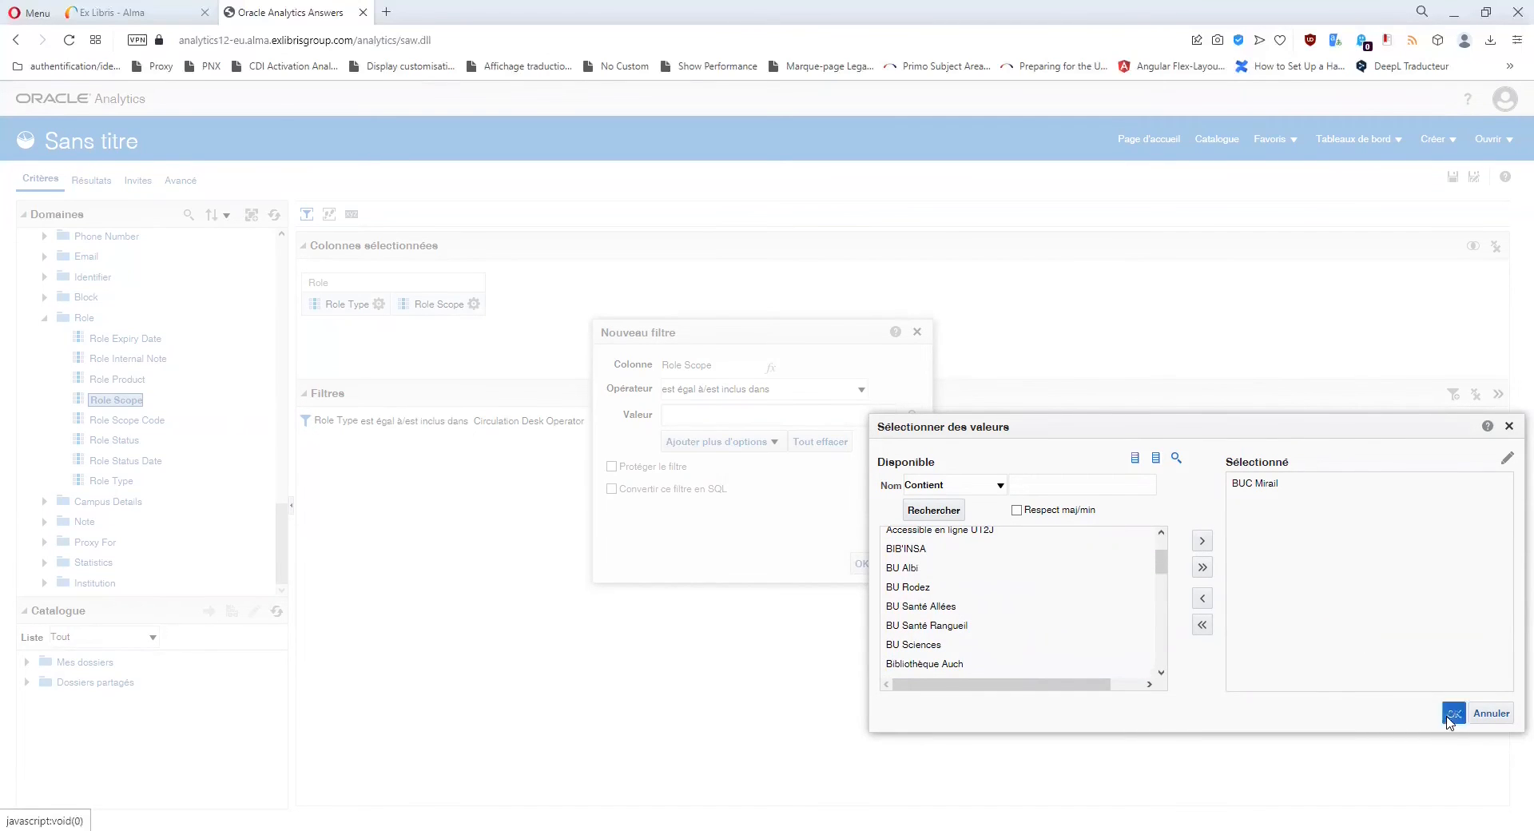
{"action": "left_click", "coordinate": [1454, 713]}
{"action": "left_click", "coordinate": [861, 564]}
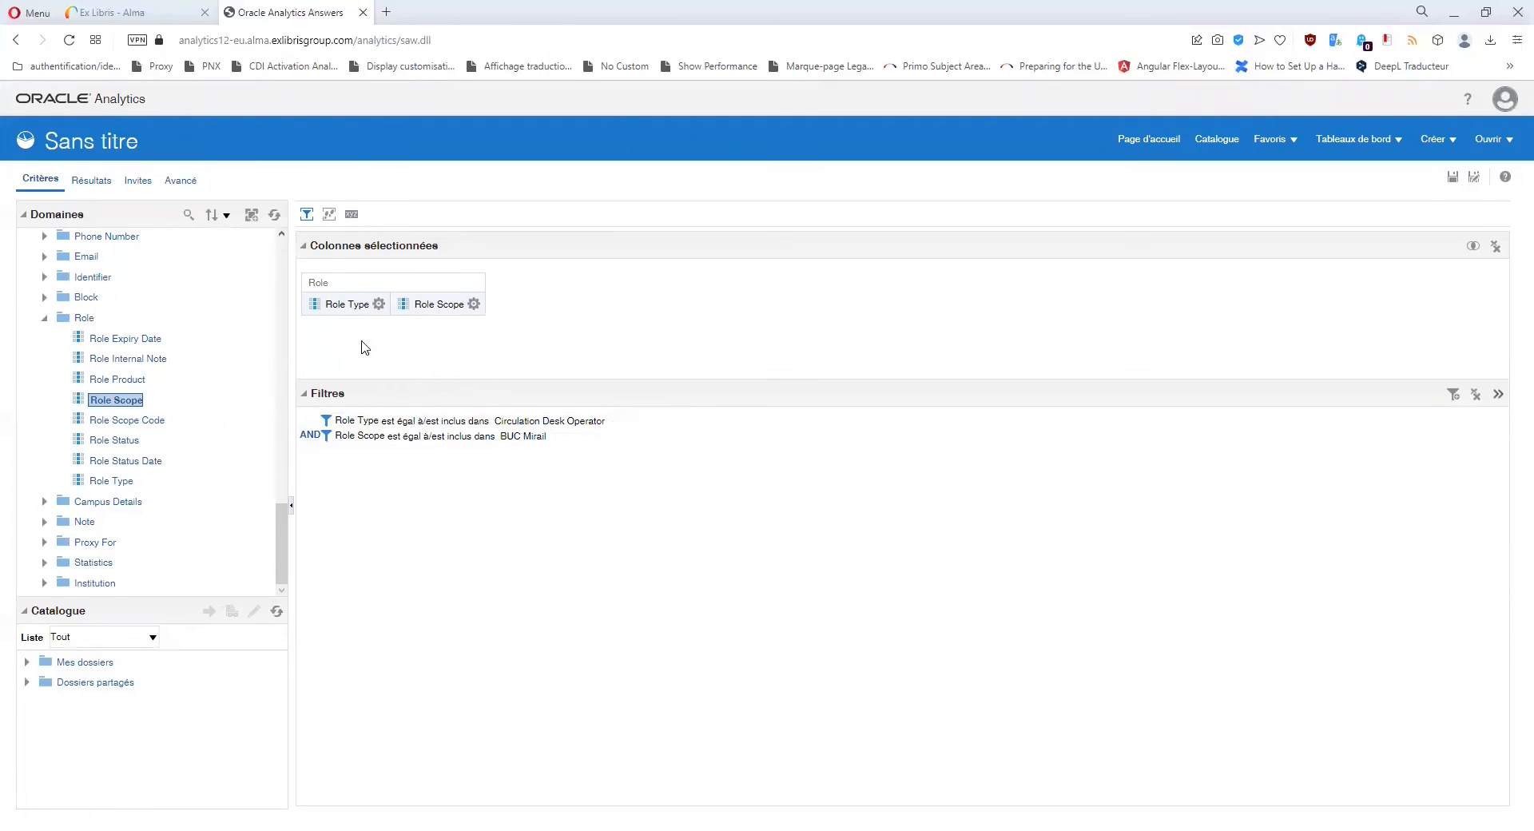
Add User Id as a third column after Role Type and Role Scope.
{"action": "left_click", "coordinate": [474, 303]}
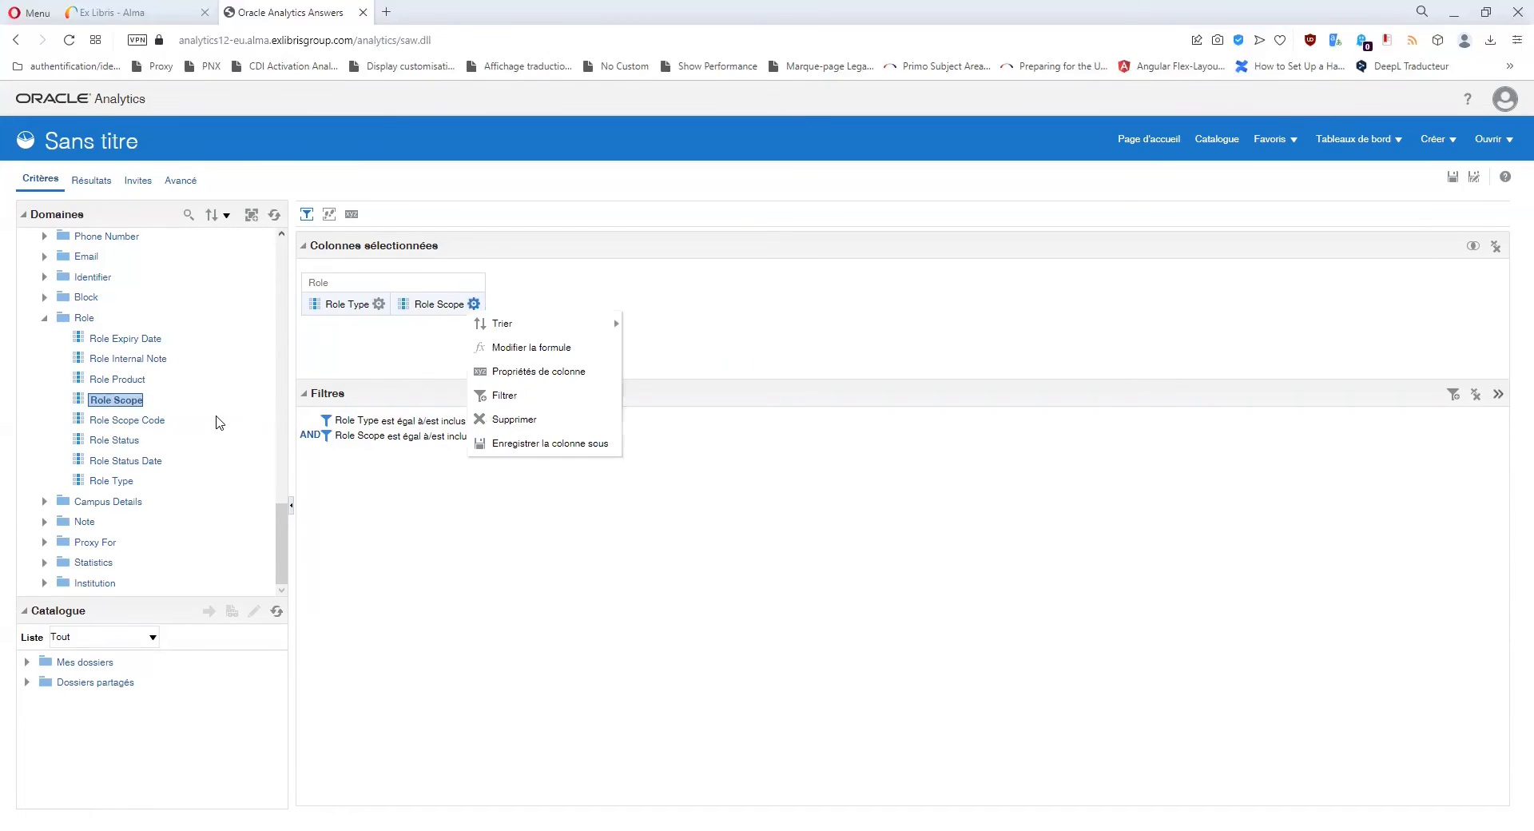
{"action": "scroll", "coordinate": [204, 418], "scroll_direction": "up", "scroll_amount": 3}
{"action": "left_click", "coordinate": [501, 490]}
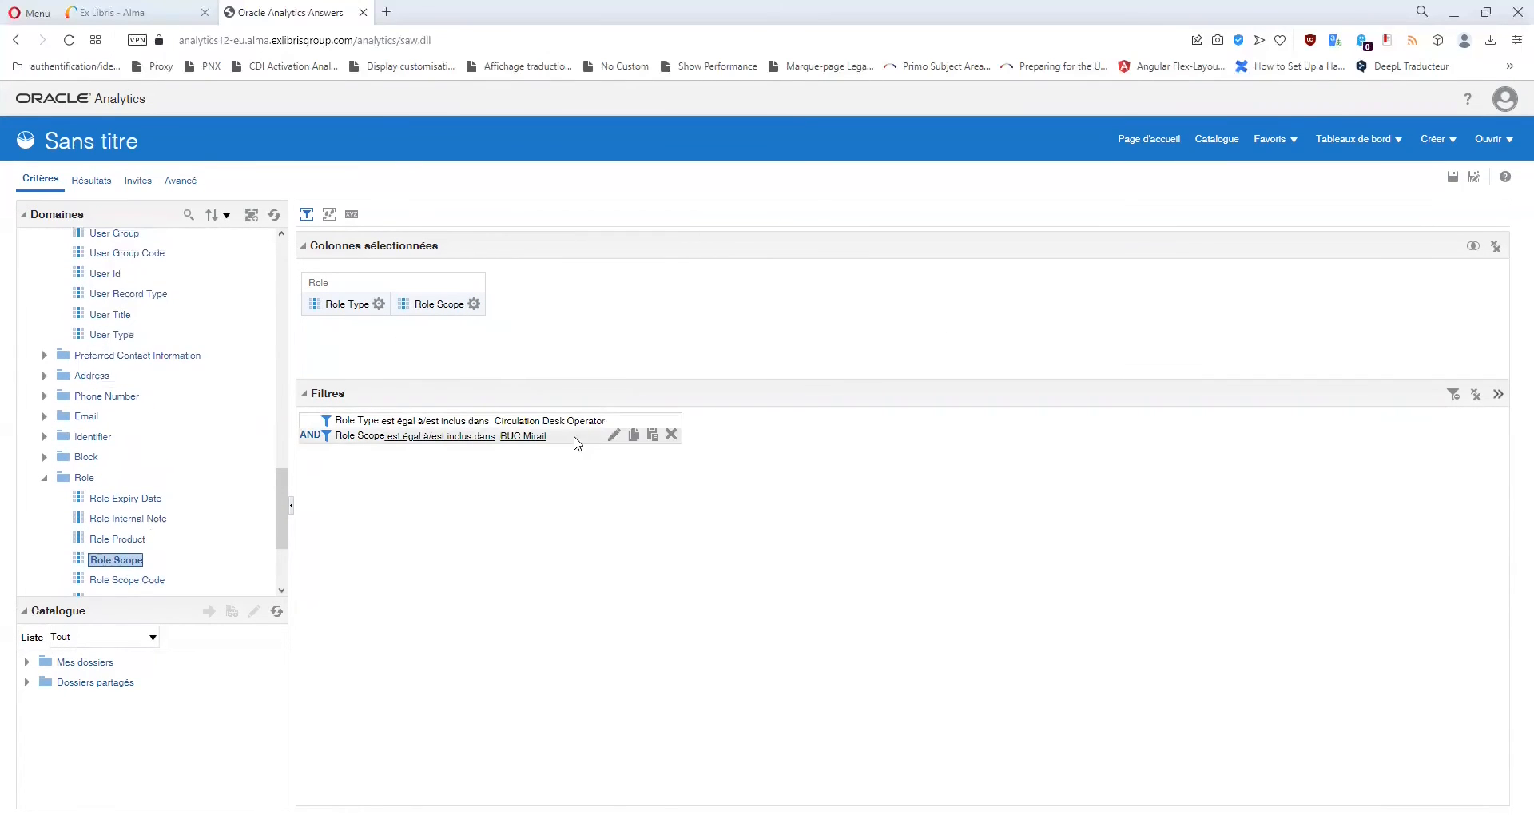
{"action": "scroll", "coordinate": [132, 424], "scroll_direction": "up", "scroll_amount": 6}
{"action": "scroll", "coordinate": [131, 424], "scroll_direction": "down", "scroll_amount": 2}
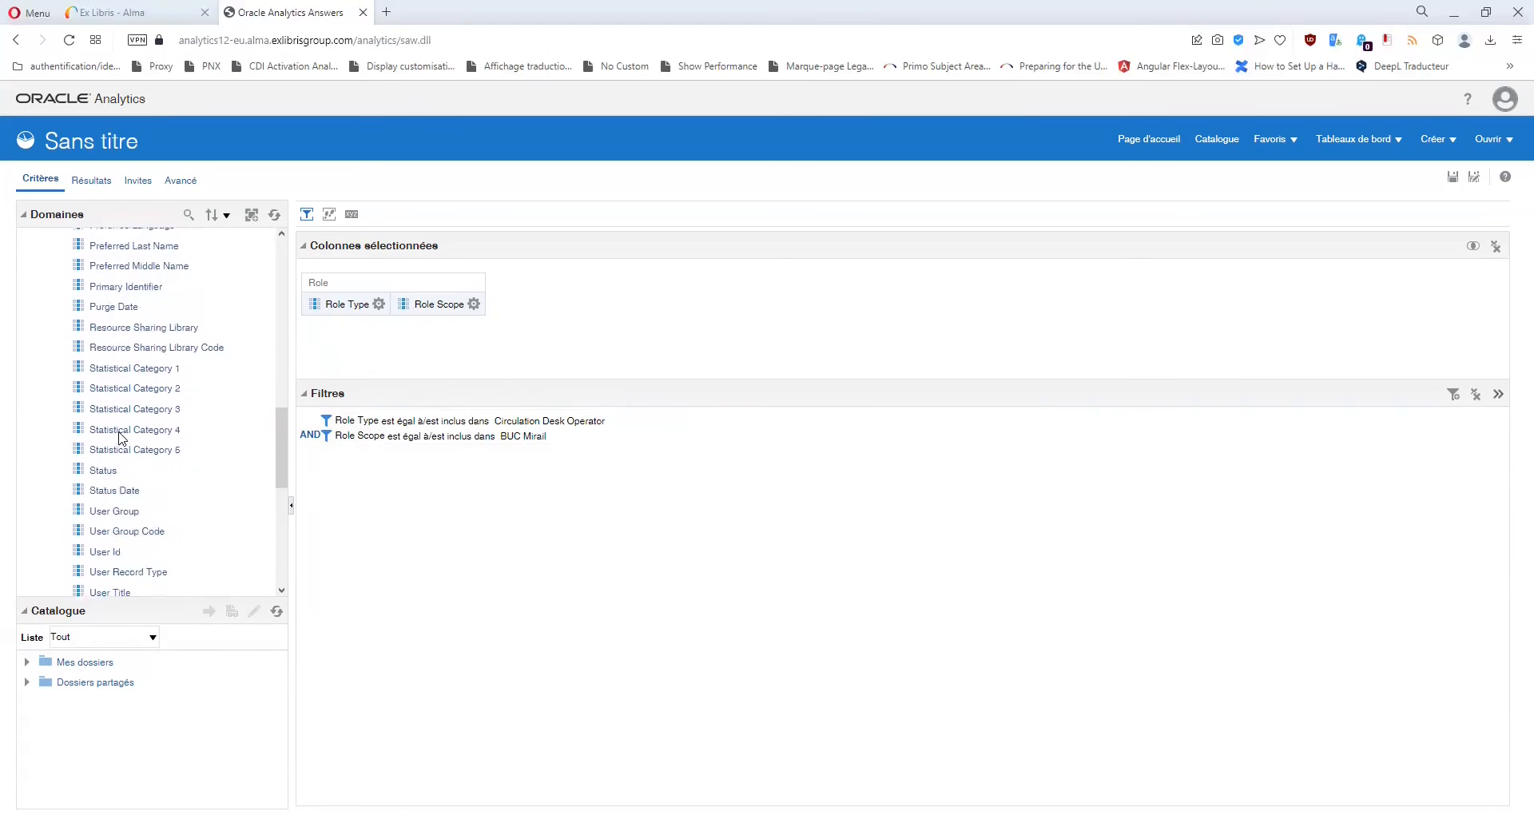
{"action": "double_click", "coordinate": [105, 514]}
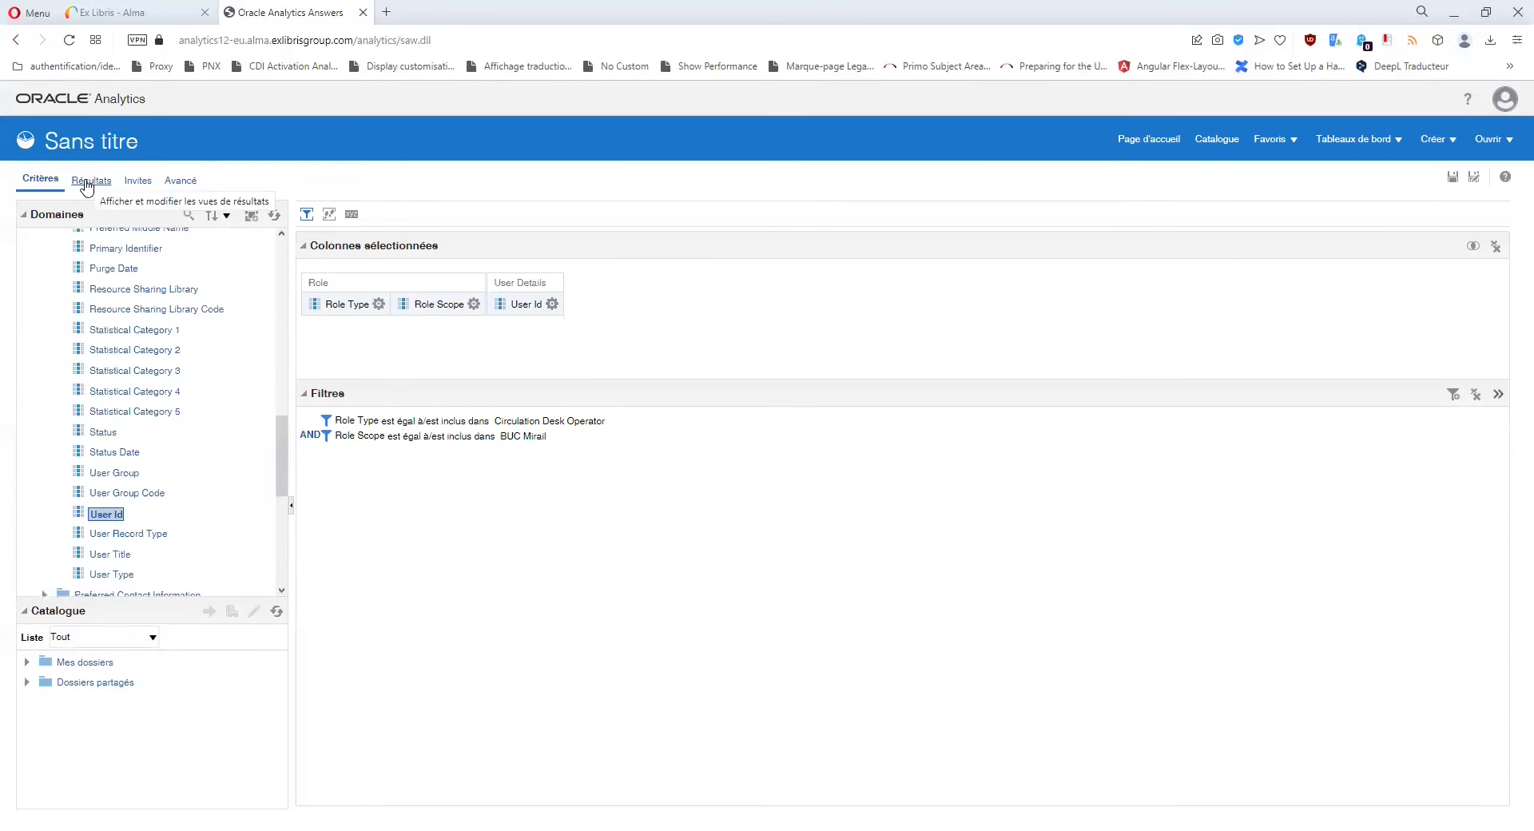
Preview the Résultats table of user IDs under both role filters.
{"action": "left_click", "coordinate": [87, 184]}
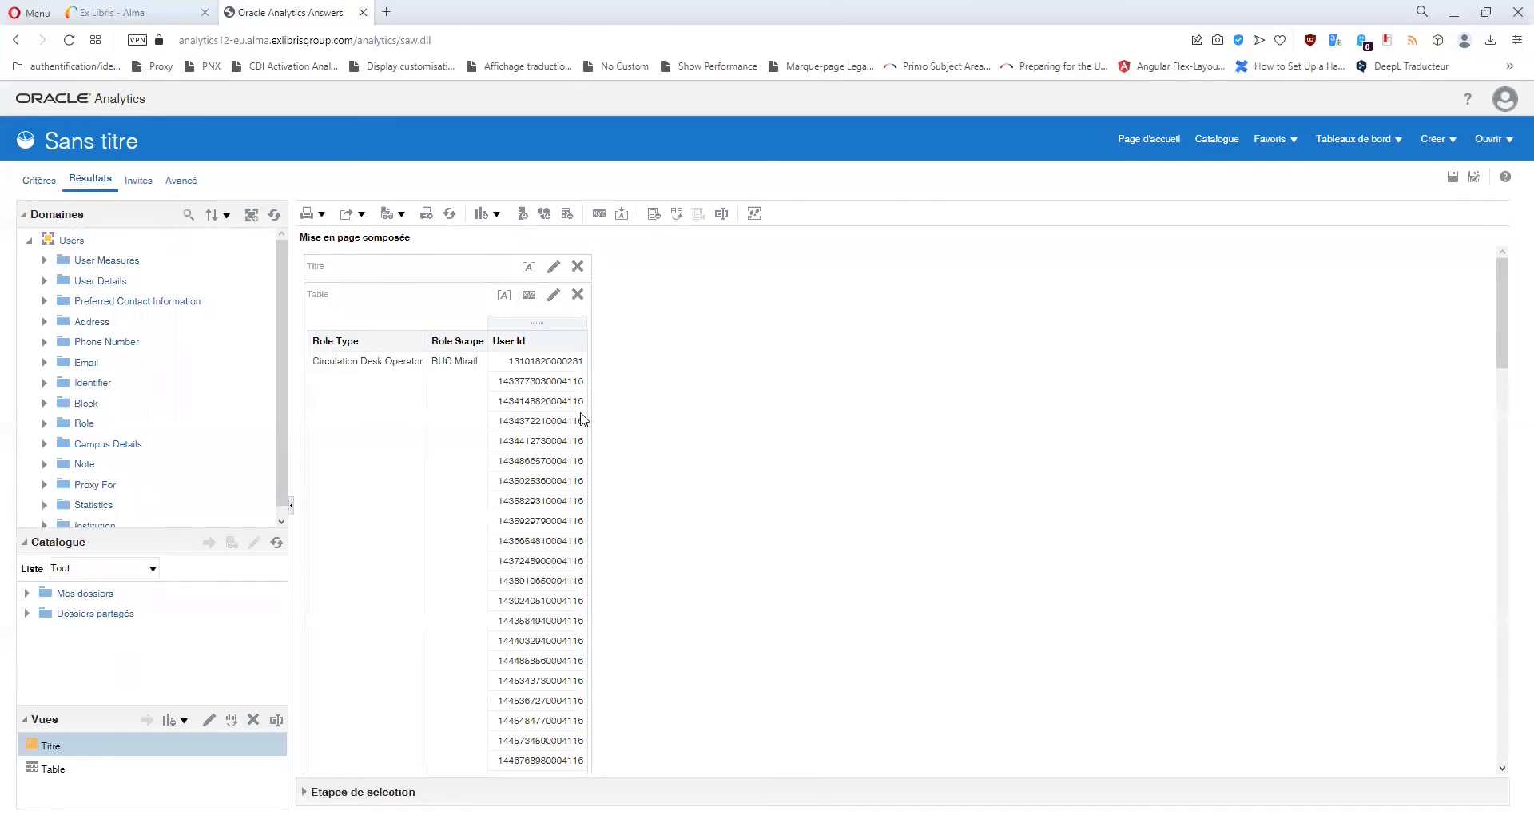
{"action": "scroll", "coordinate": [516, 485], "scroll_direction": "down", "scroll_amount": 15}
{"action": "scroll", "coordinate": [518, 487], "scroll_direction": "up", "scroll_amount": 10}
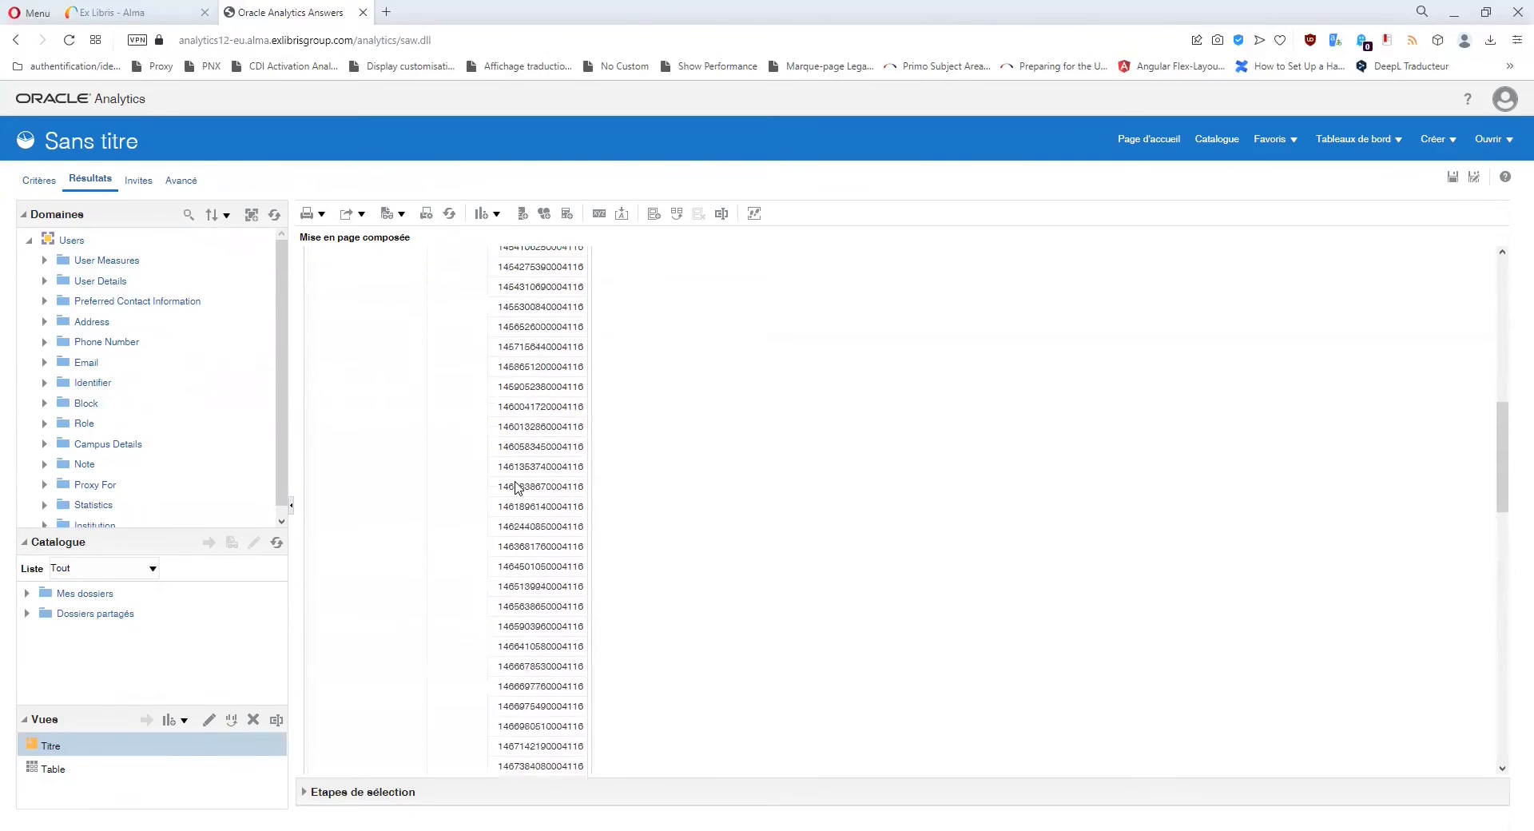
{"action": "scroll", "coordinate": [517, 487], "scroll_direction": "up", "scroll_amount": 10}
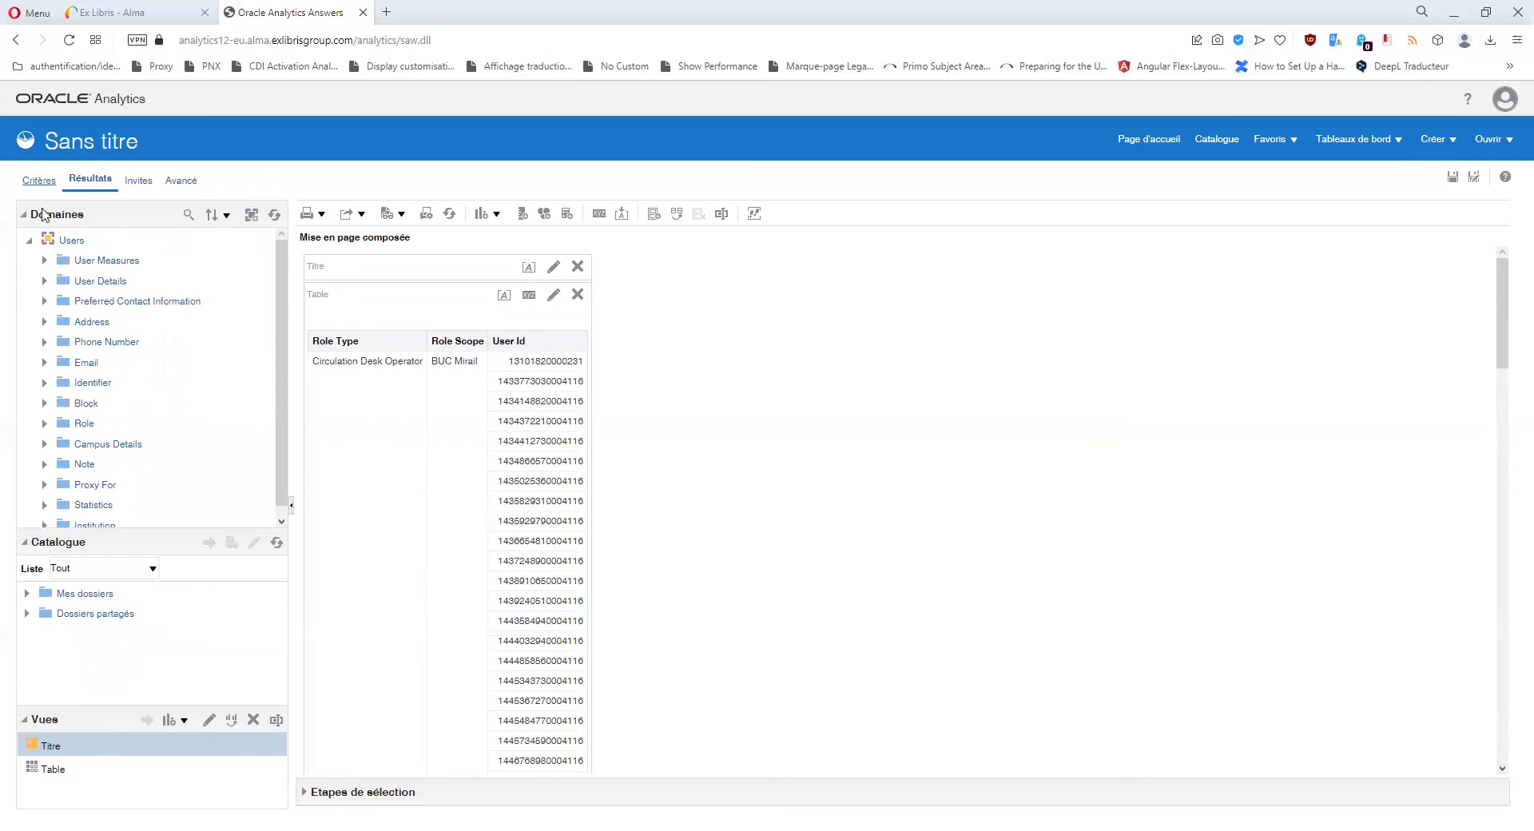
{"action": "scroll", "coordinate": [124, 411], "scroll_direction": "down", "scroll_amount": 10}
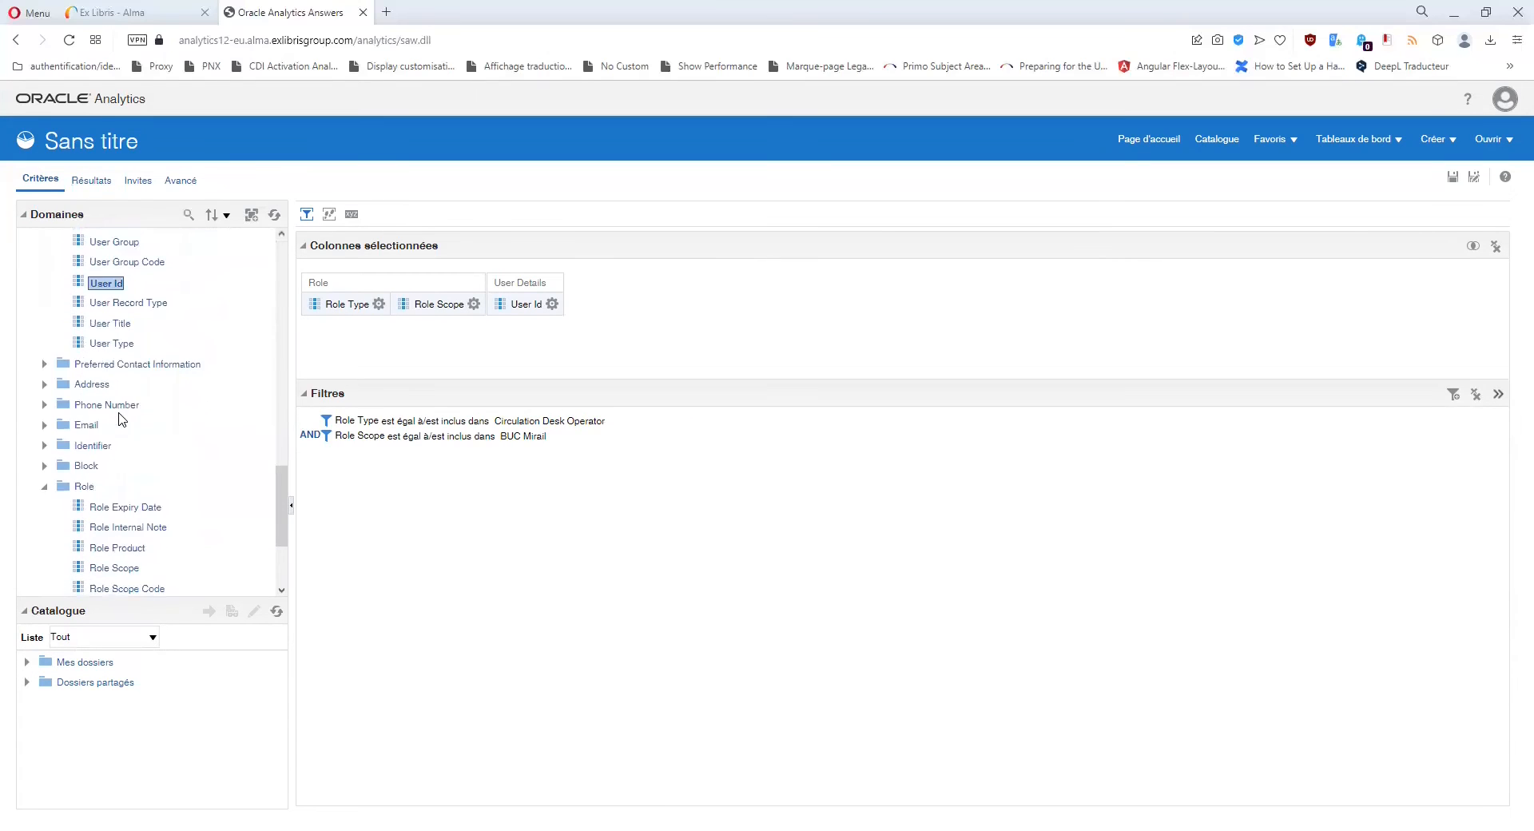
Add Role Status from the Role folder as a column.
{"action": "scroll", "coordinate": [119, 417], "scroll_direction": "down", "scroll_amount": 2}
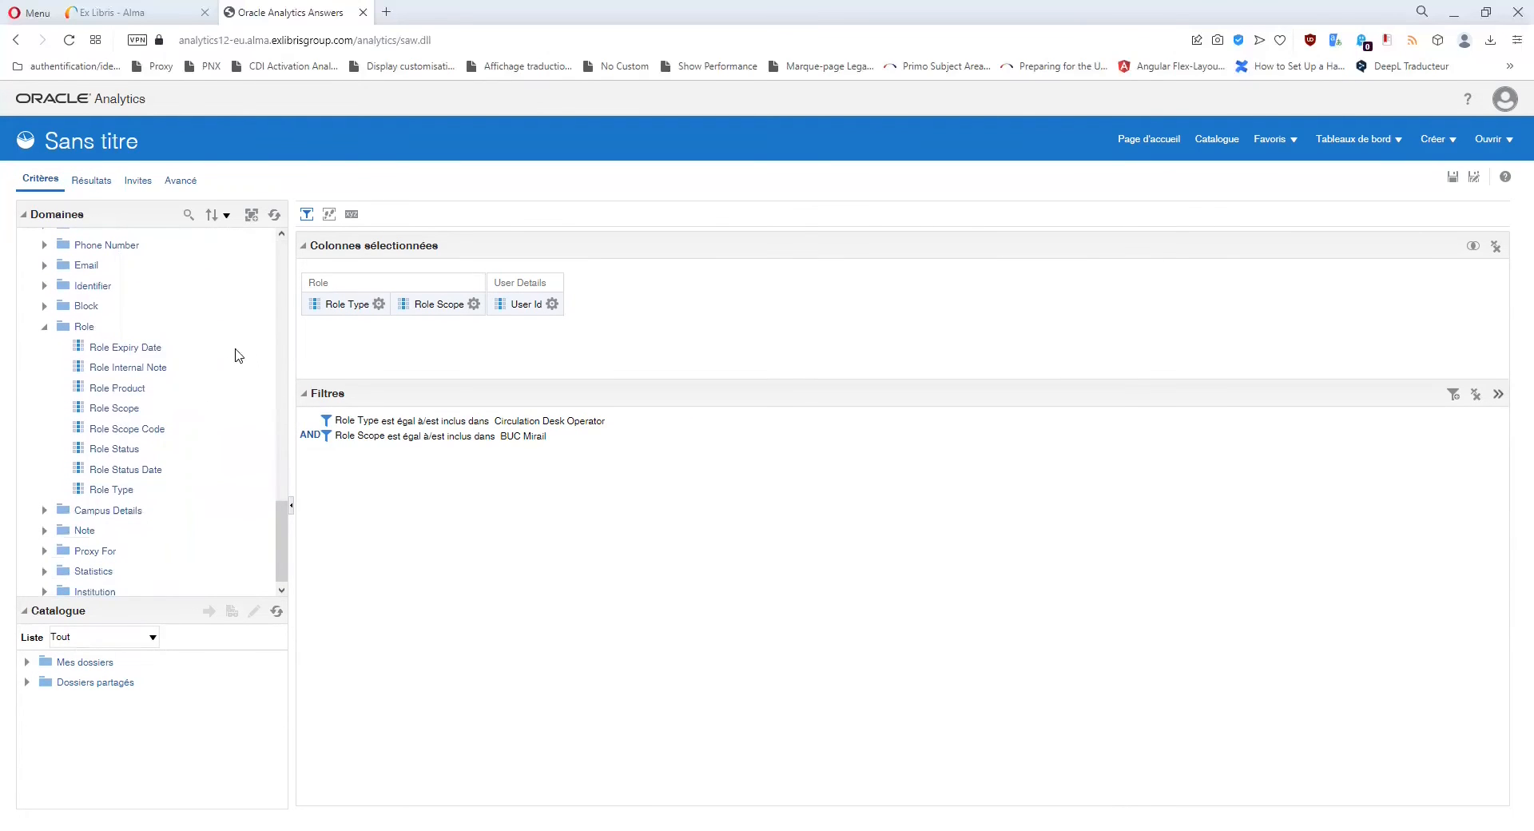
{"action": "left_click", "coordinate": [122, 452]}
{"action": "double_click", "coordinate": [122, 452]}
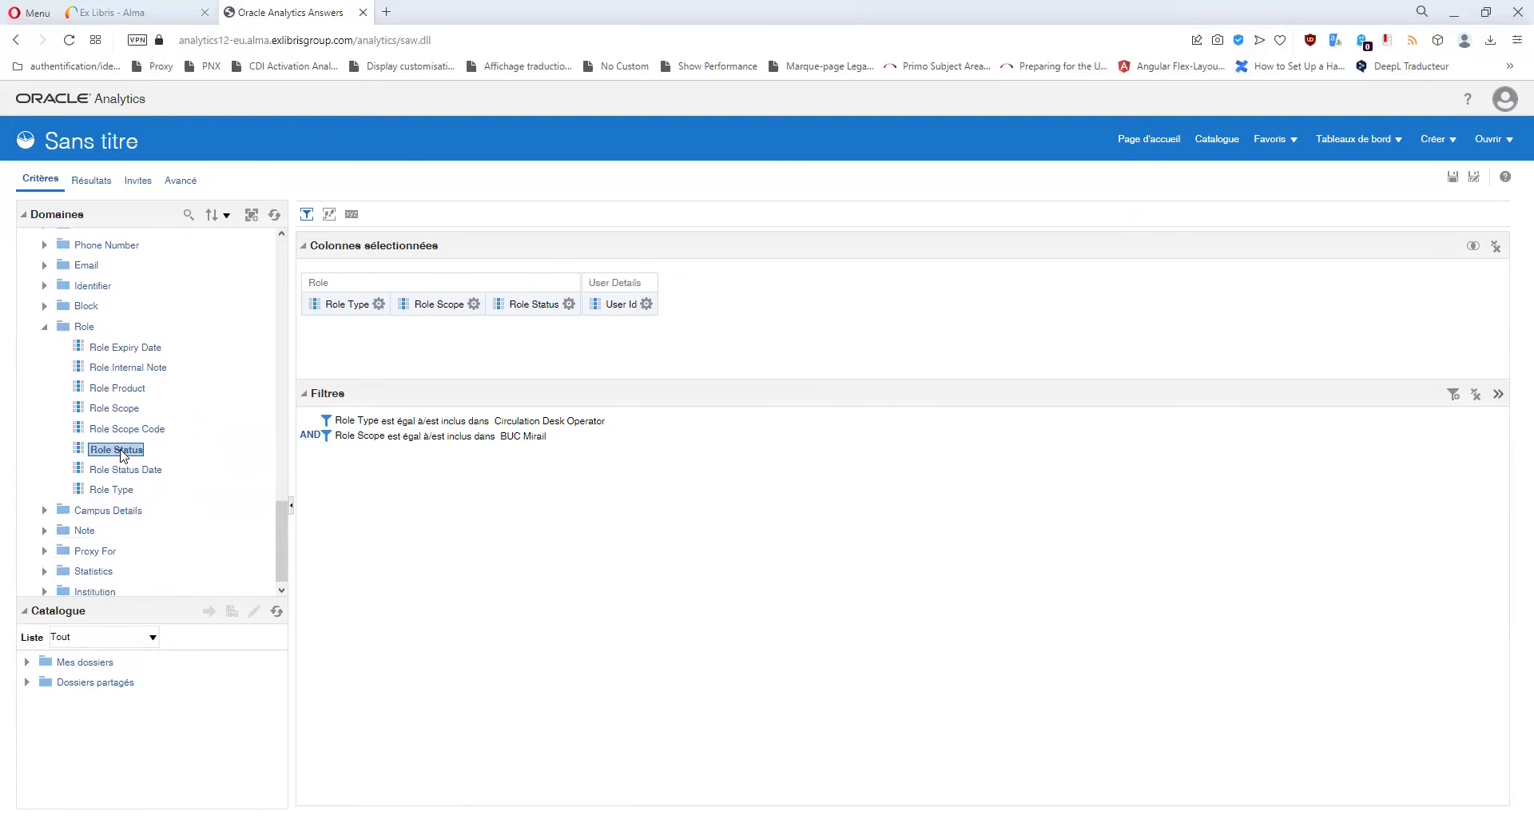
Start a Role Status filter, look at the Active value, then cancel without applying.
{"action": "left_click", "coordinate": [569, 305]}
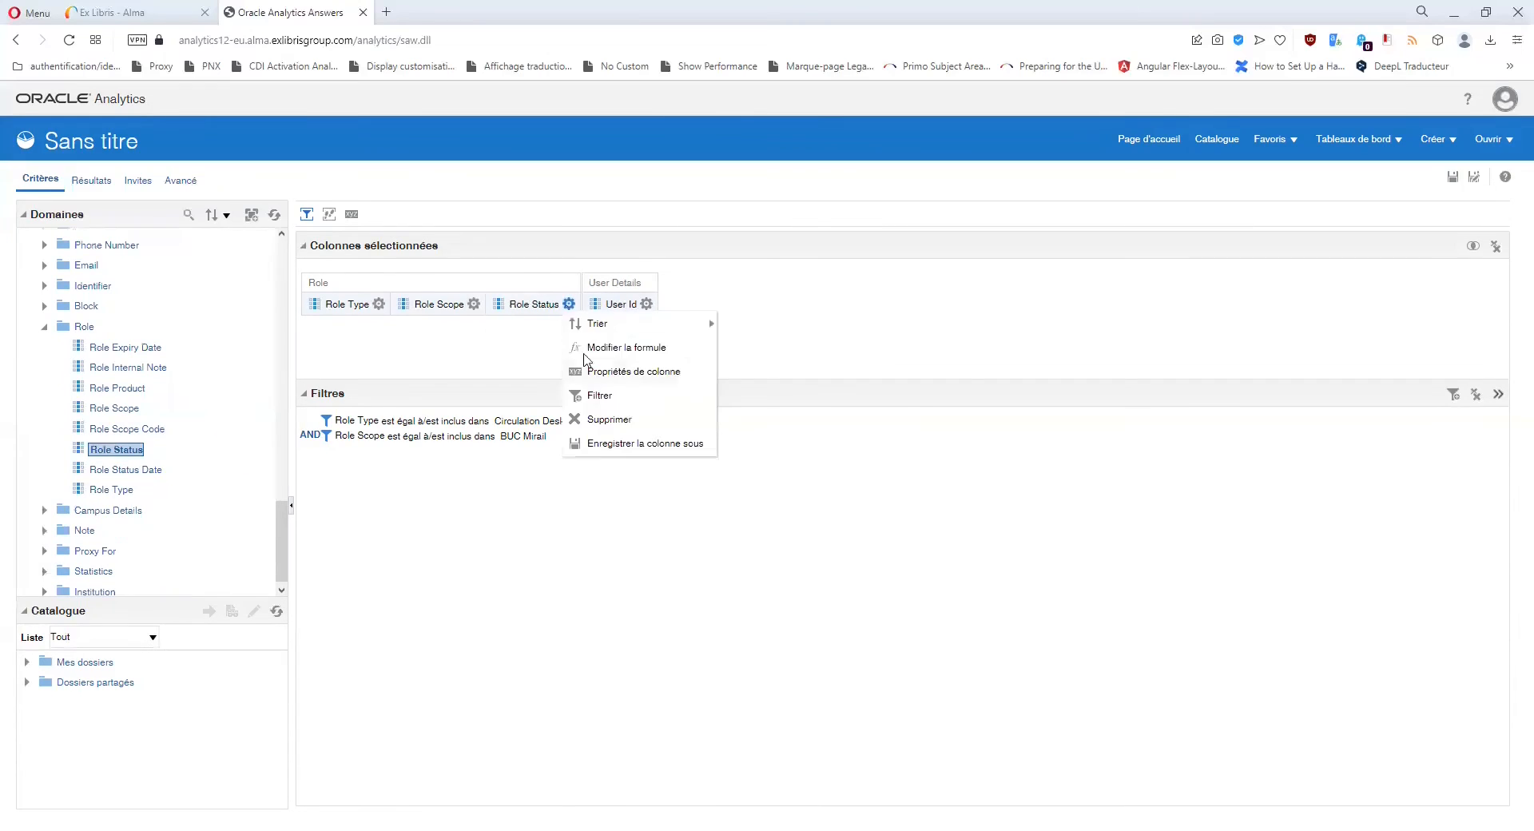
{"action": "left_click", "coordinate": [620, 395]}
{"action": "left_click", "coordinate": [913, 415]}
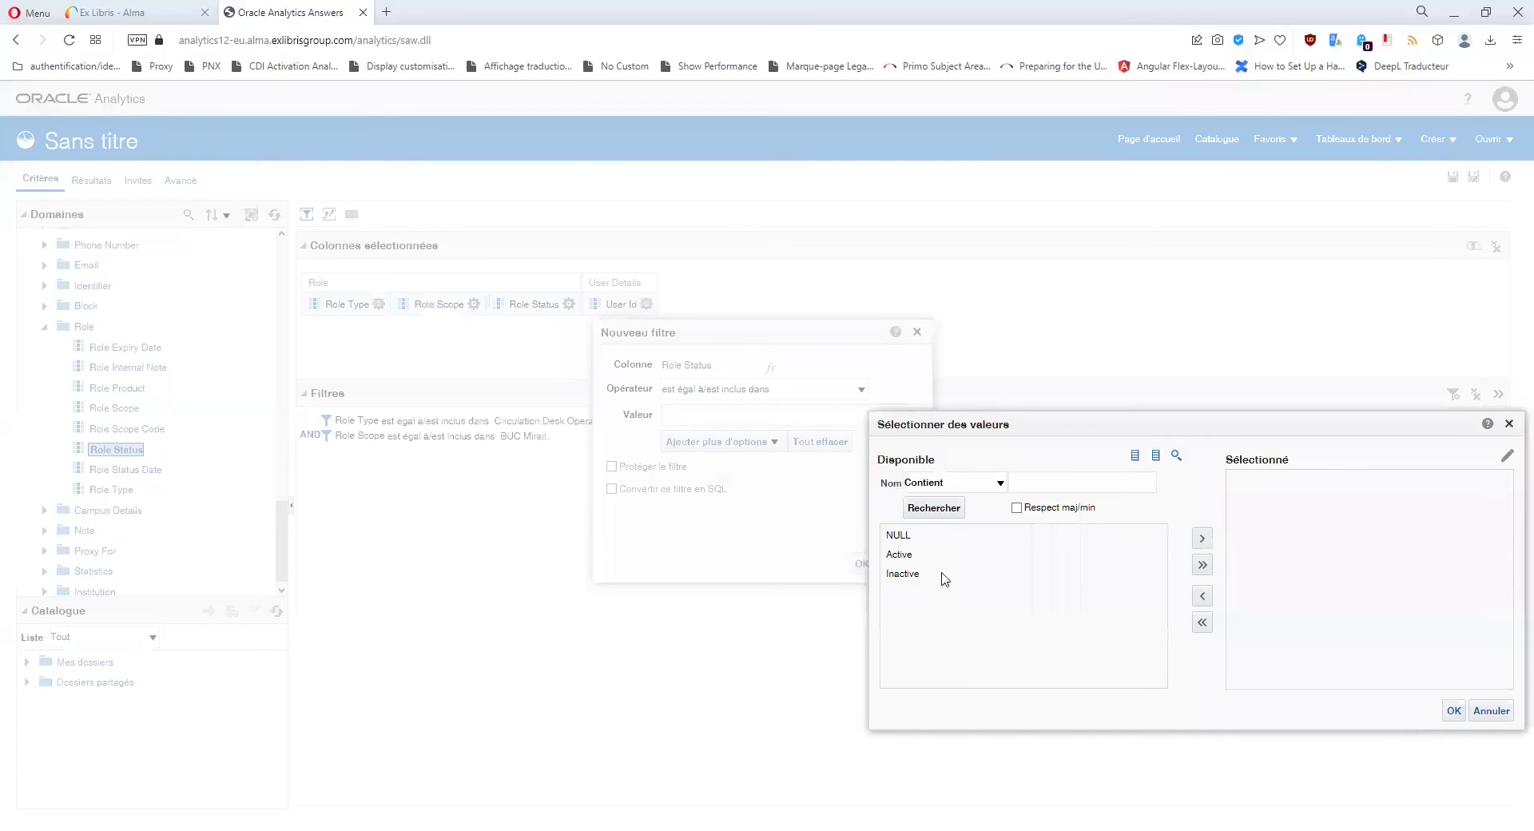
{"action": "left_click", "coordinate": [902, 562]}
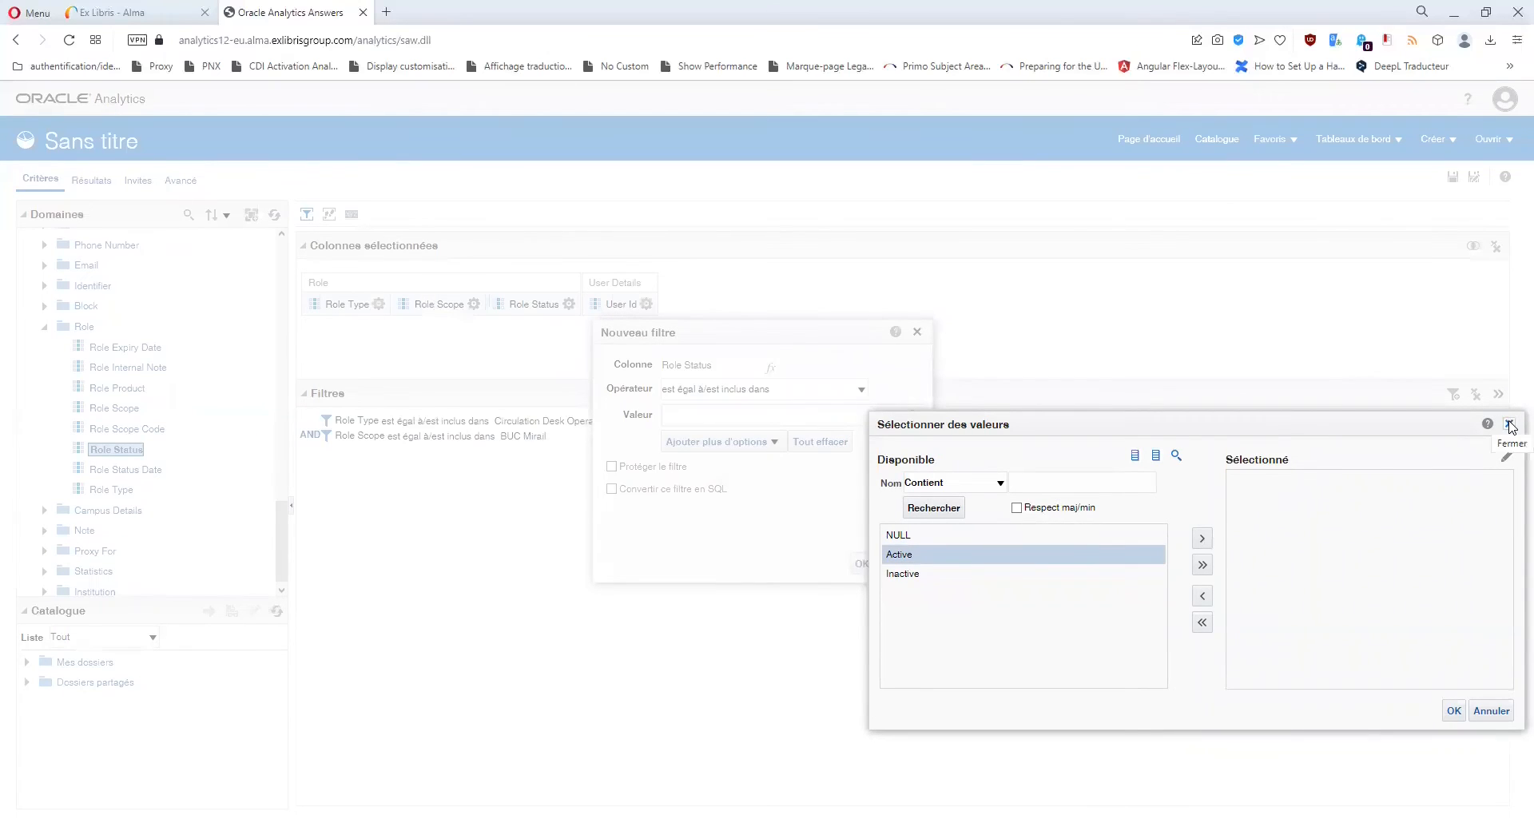
{"action": "left_click", "coordinate": [1510, 424]}
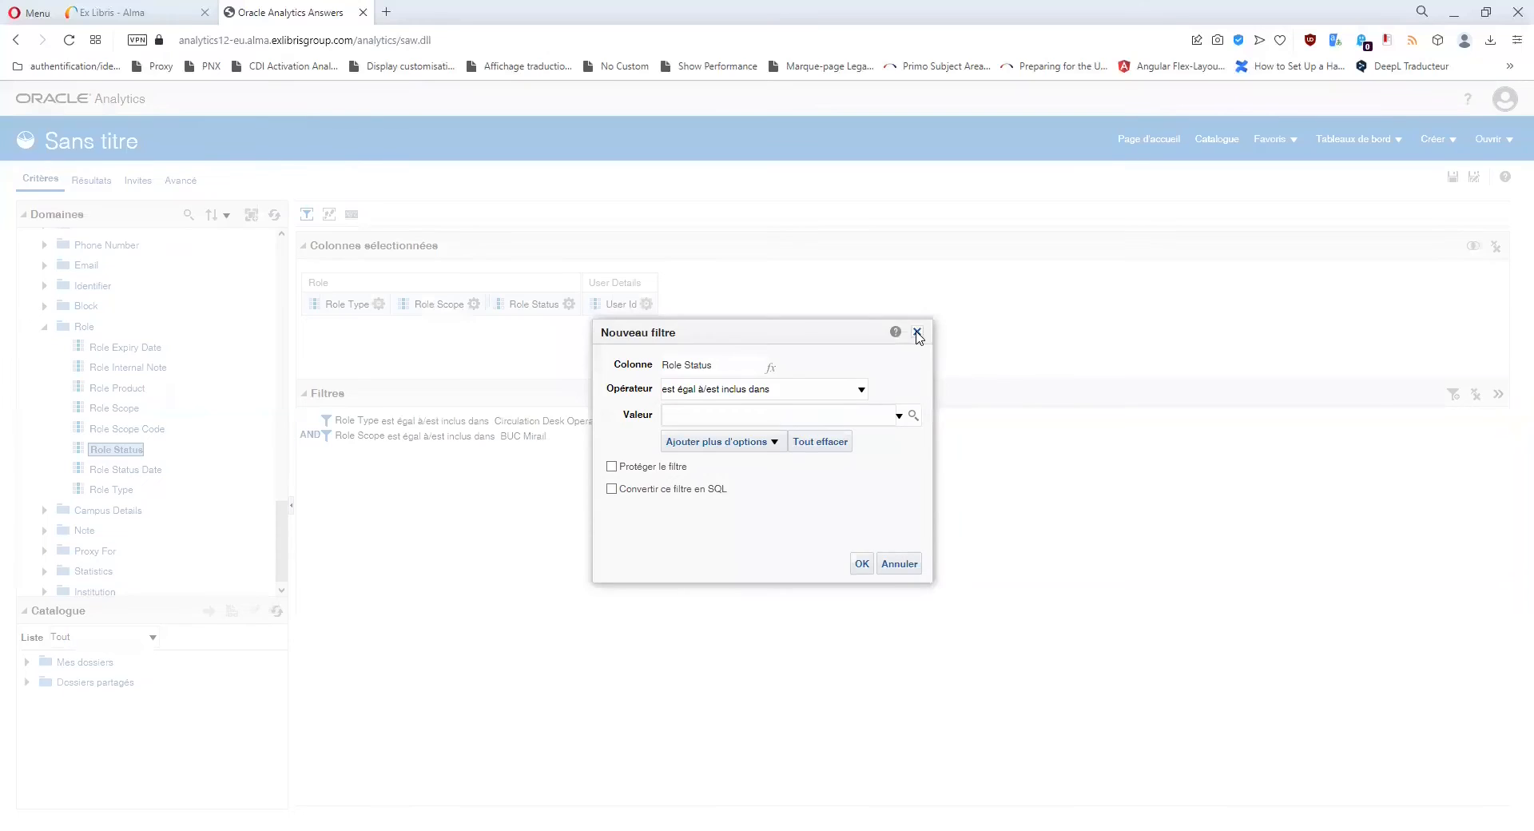
{"action": "left_click", "coordinate": [918, 332]}
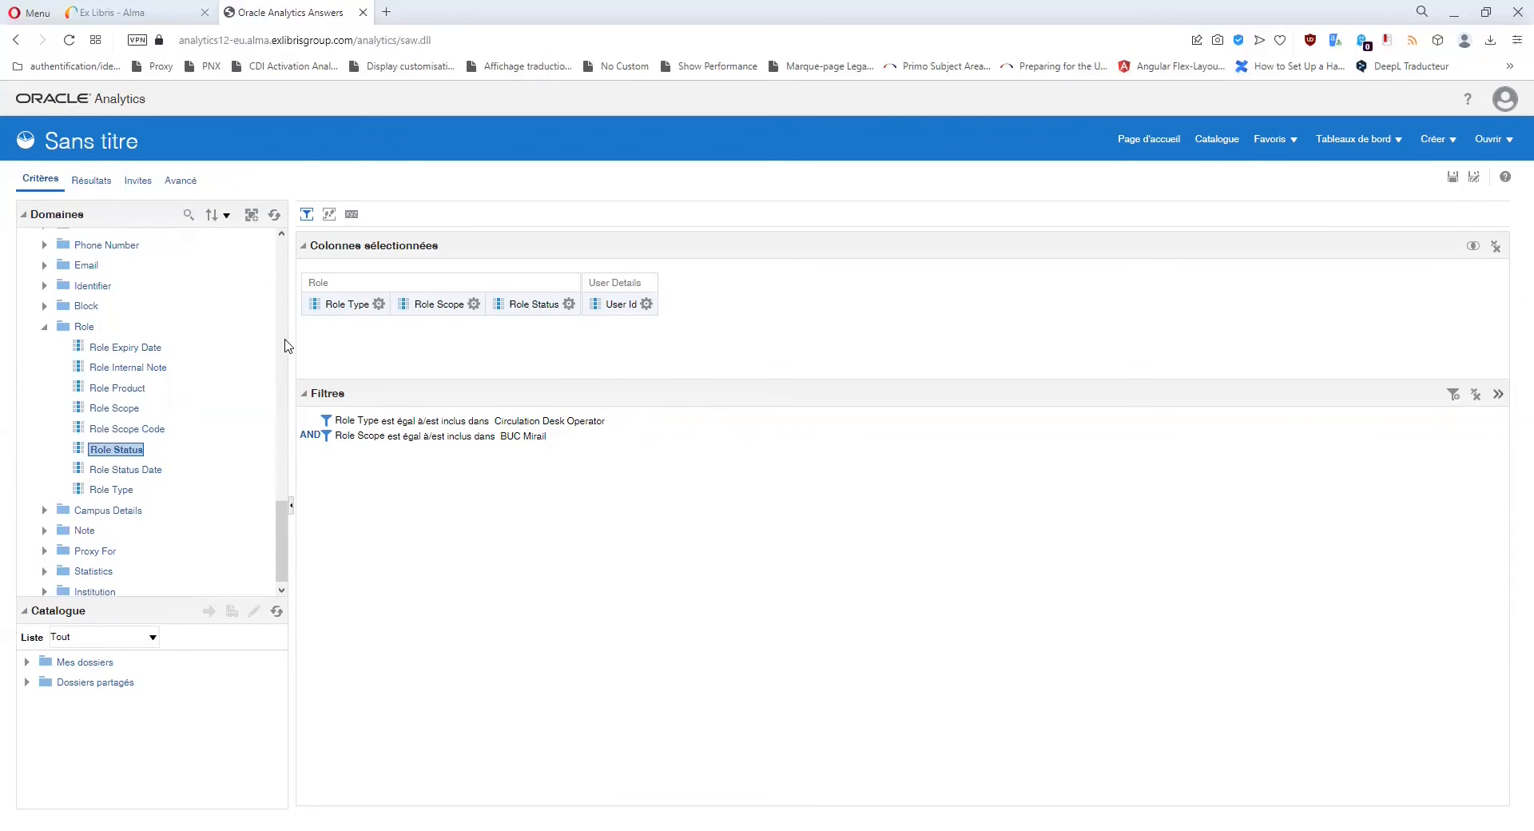
Delete the Role Type, Role Scope, Role Status and User Id columns, then collapse the Role folder.
{"action": "left_click", "coordinate": [379, 304]}
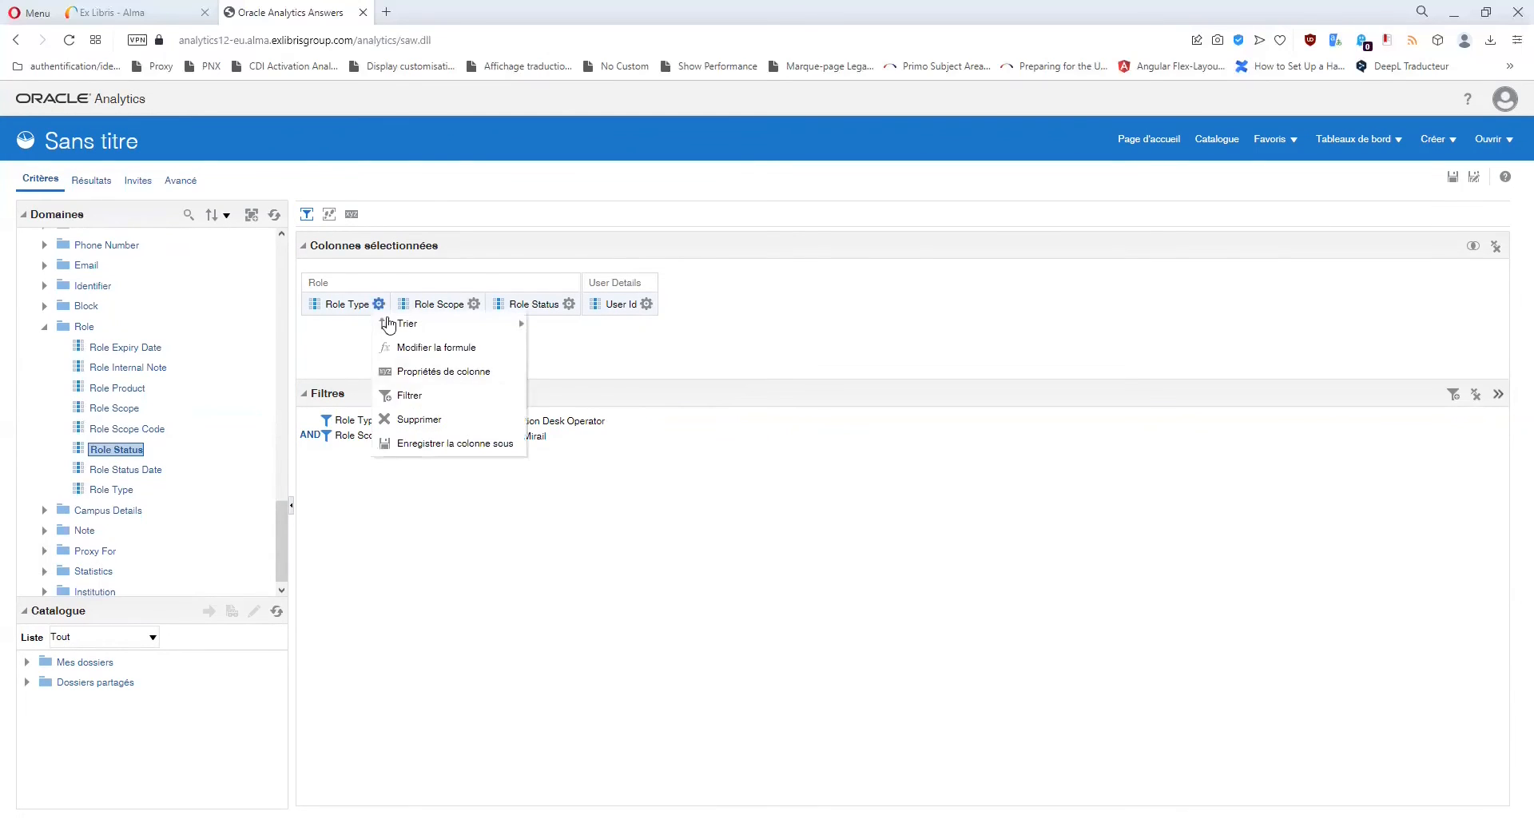
{"action": "left_click", "coordinate": [424, 420]}
{"action": "left_click", "coordinate": [385, 306]}
{"action": "left_click", "coordinate": [423, 420]}
{"action": "left_click", "coordinate": [385, 303]}
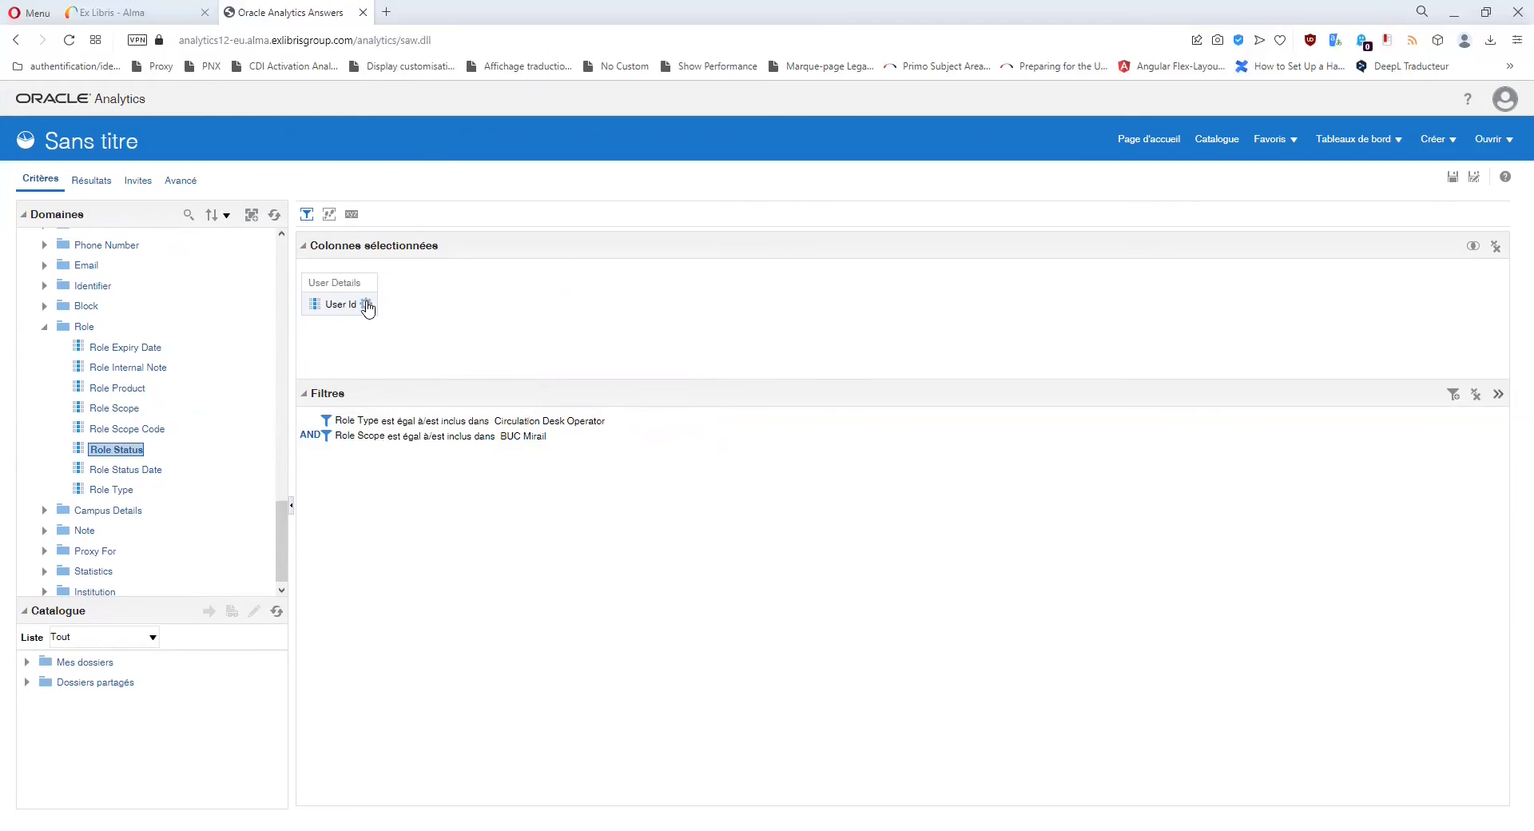
{"action": "left_click", "coordinate": [366, 303]}
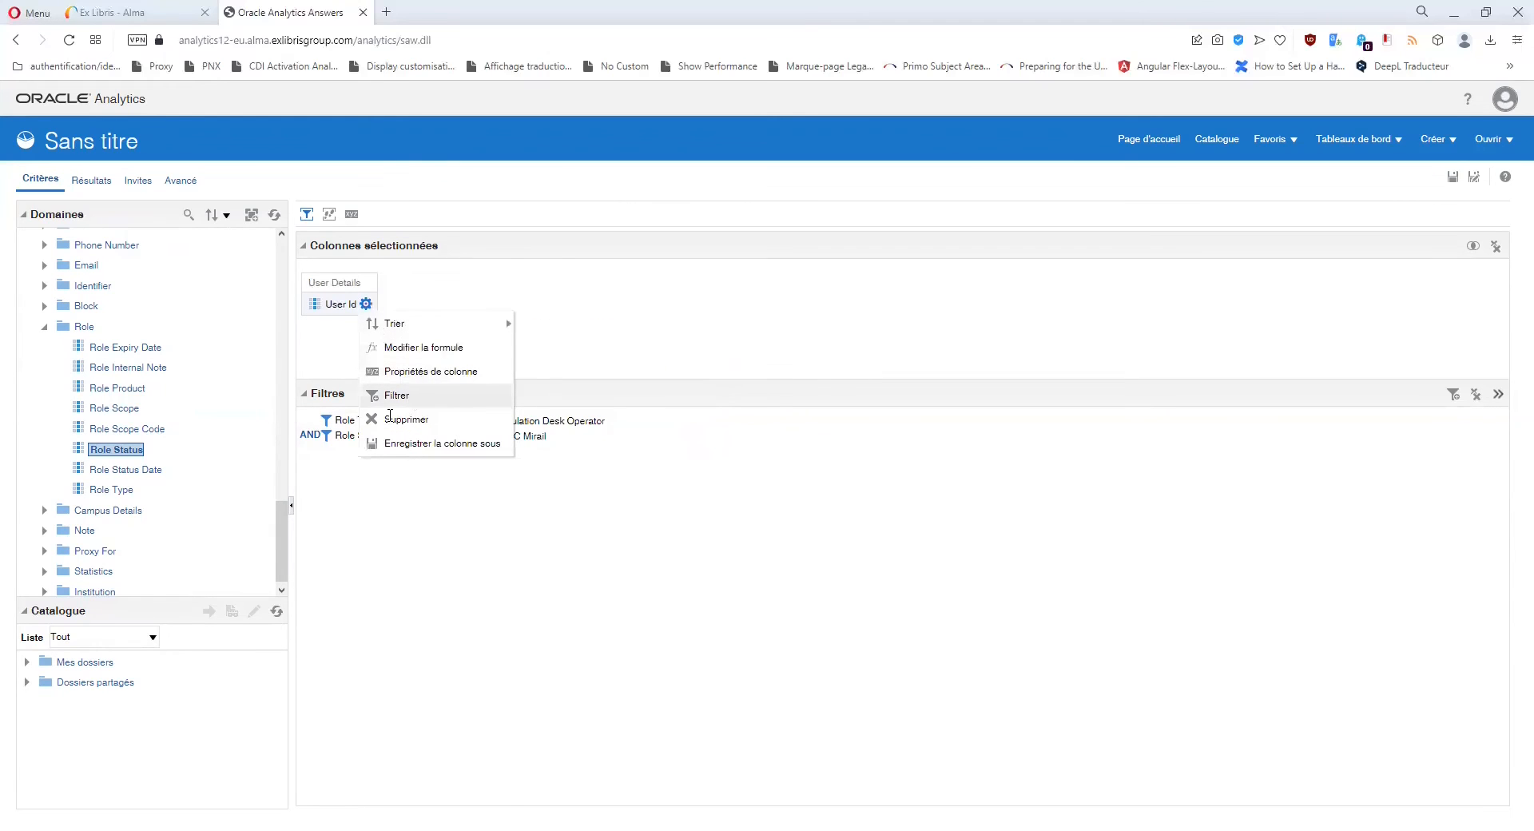
{"action": "left_click", "coordinate": [406, 419]}
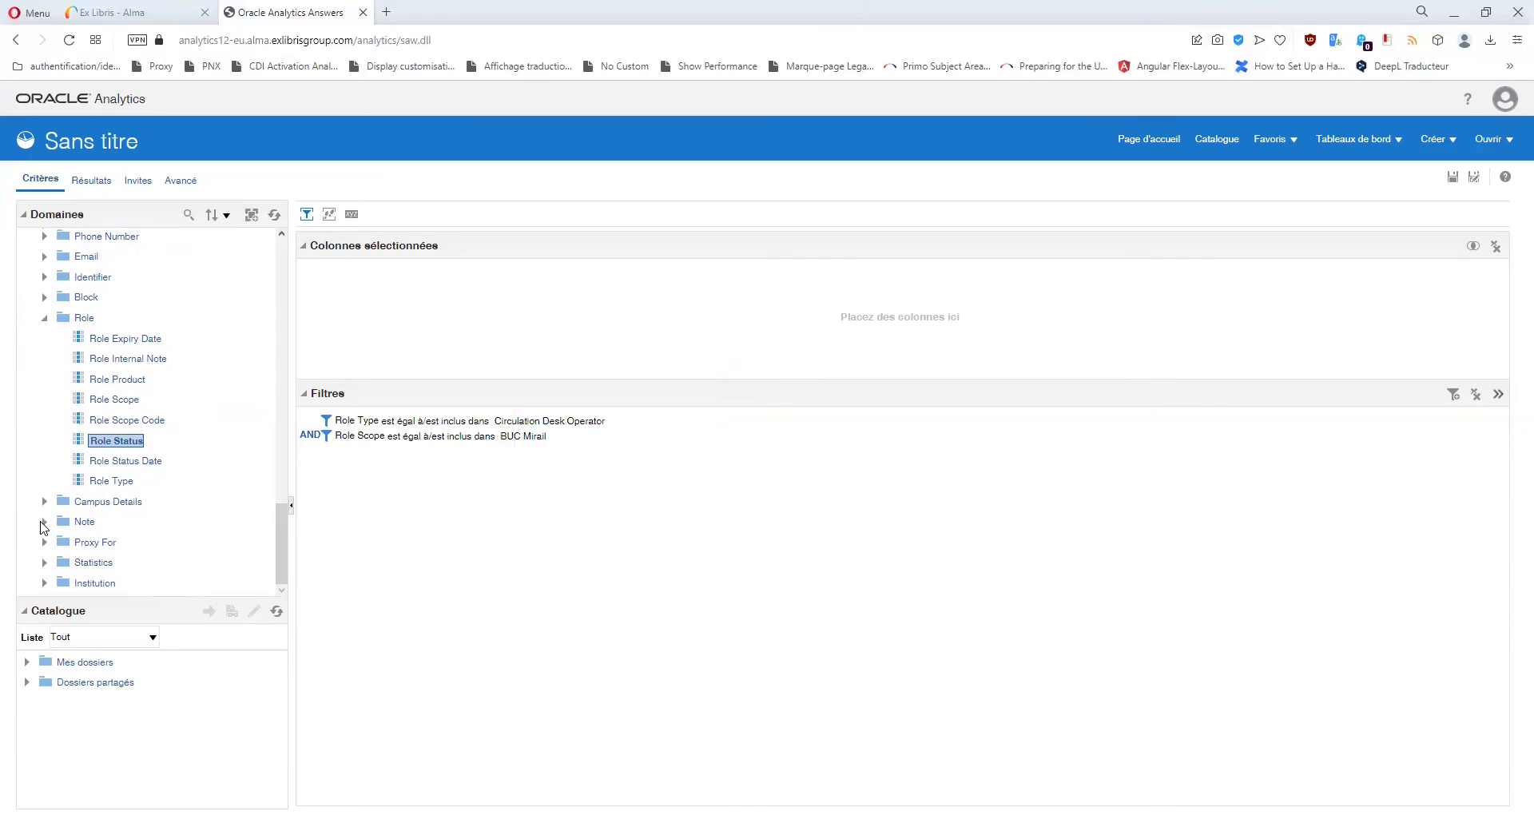
{"action": "left_click", "coordinate": [44, 319]}
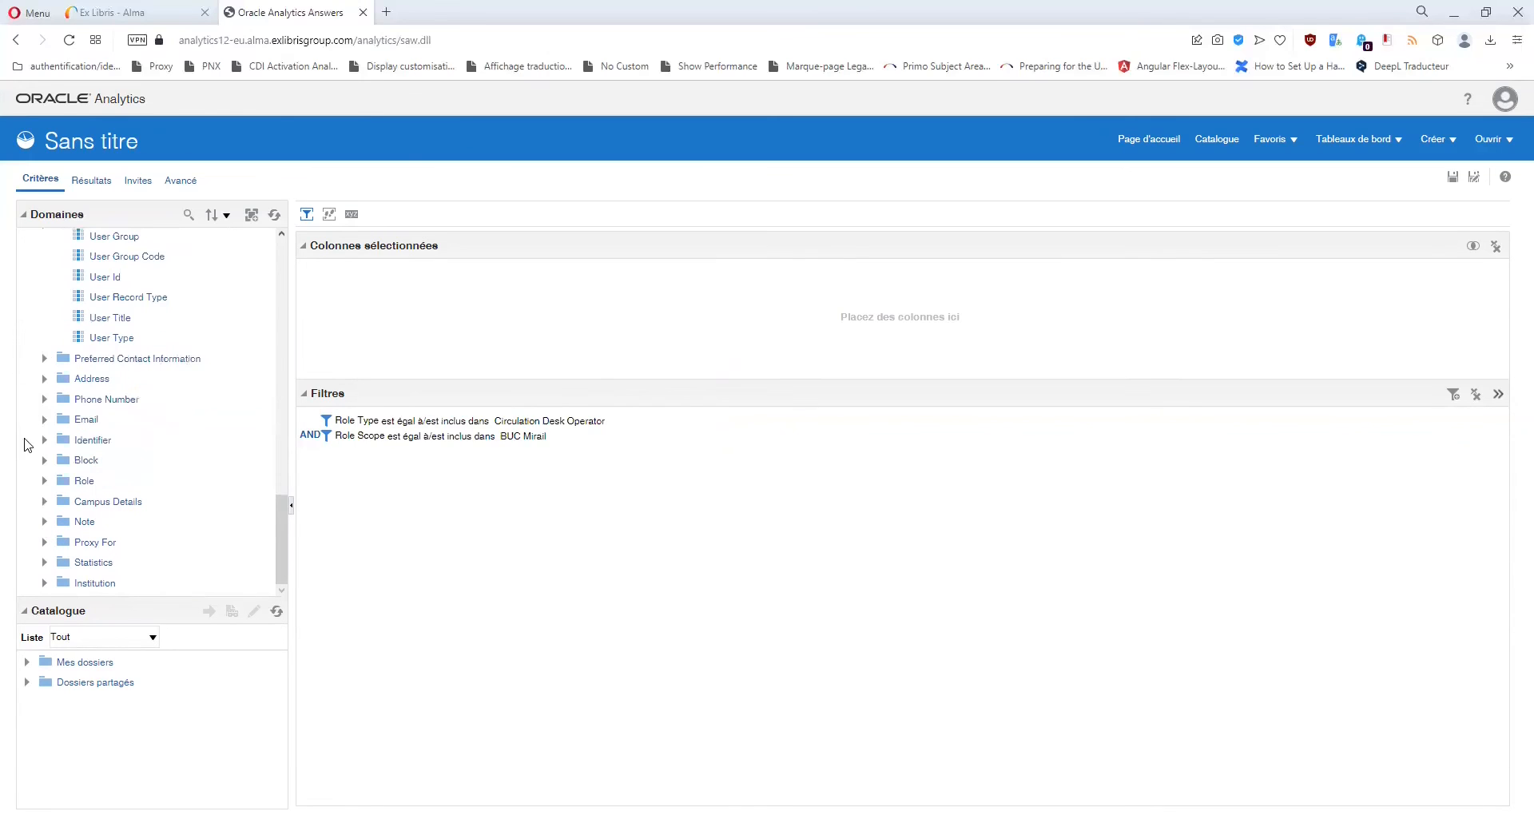
{"action": "left_click", "coordinate": [44, 542]}
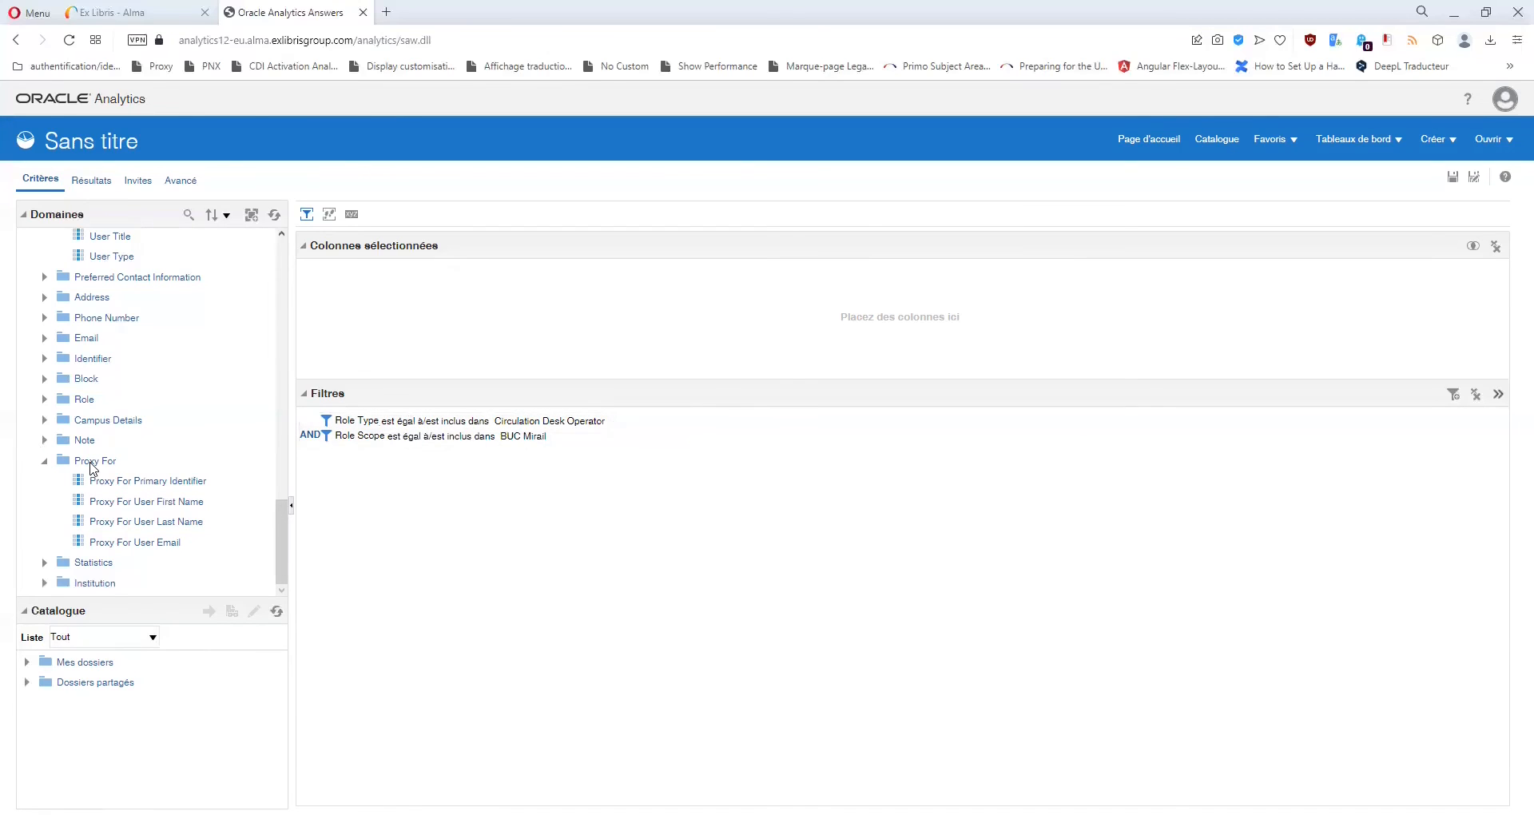
Delete the Role Type and Role Scope filters and expand the Statistics folder.
{"action": "left_click", "coordinate": [671, 420]}
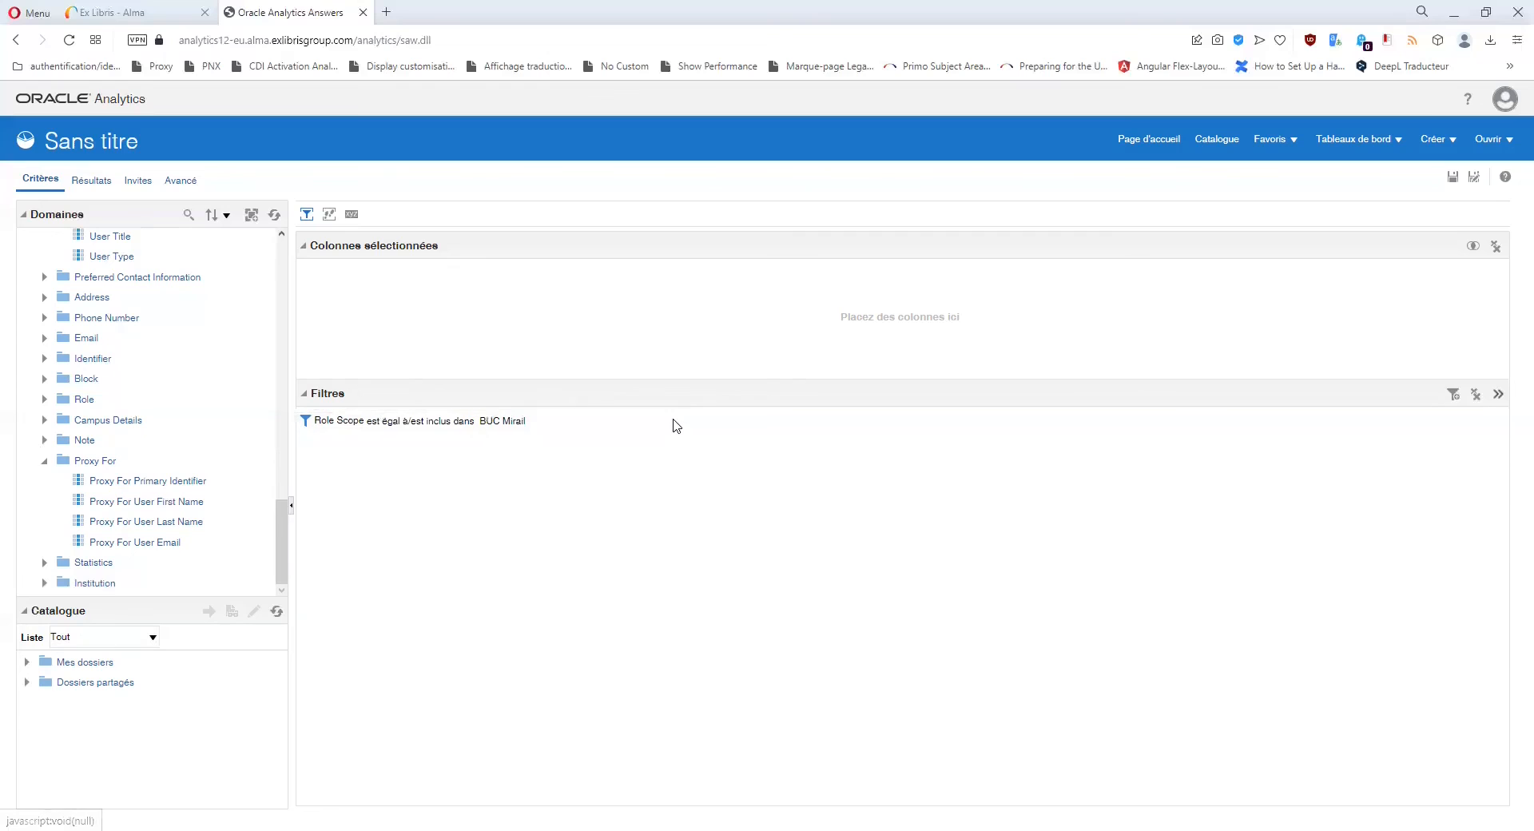
{"action": "left_click", "coordinate": [590, 421]}
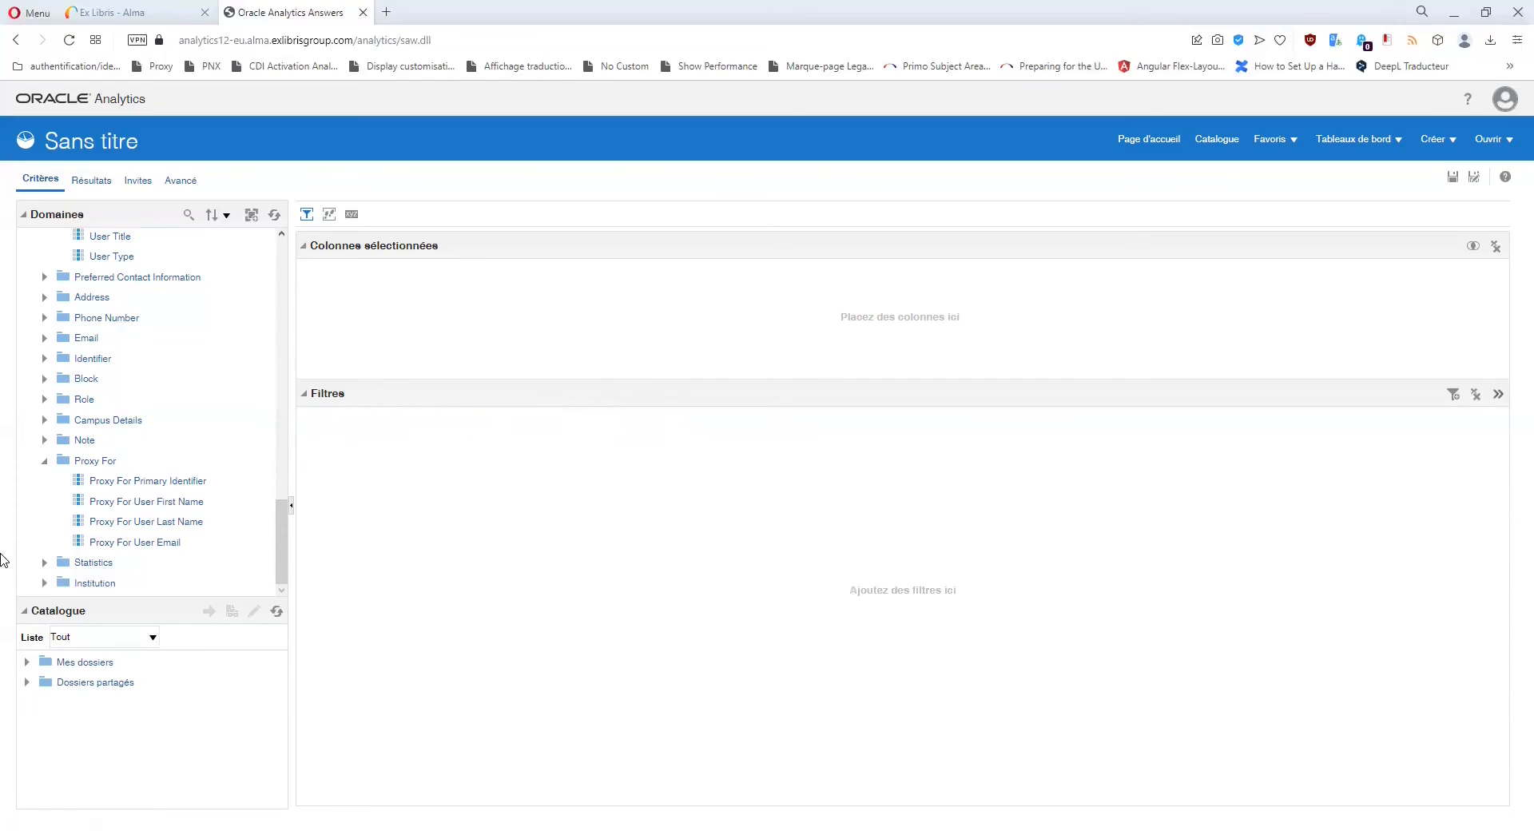
{"action": "left_click", "coordinate": [44, 461]}
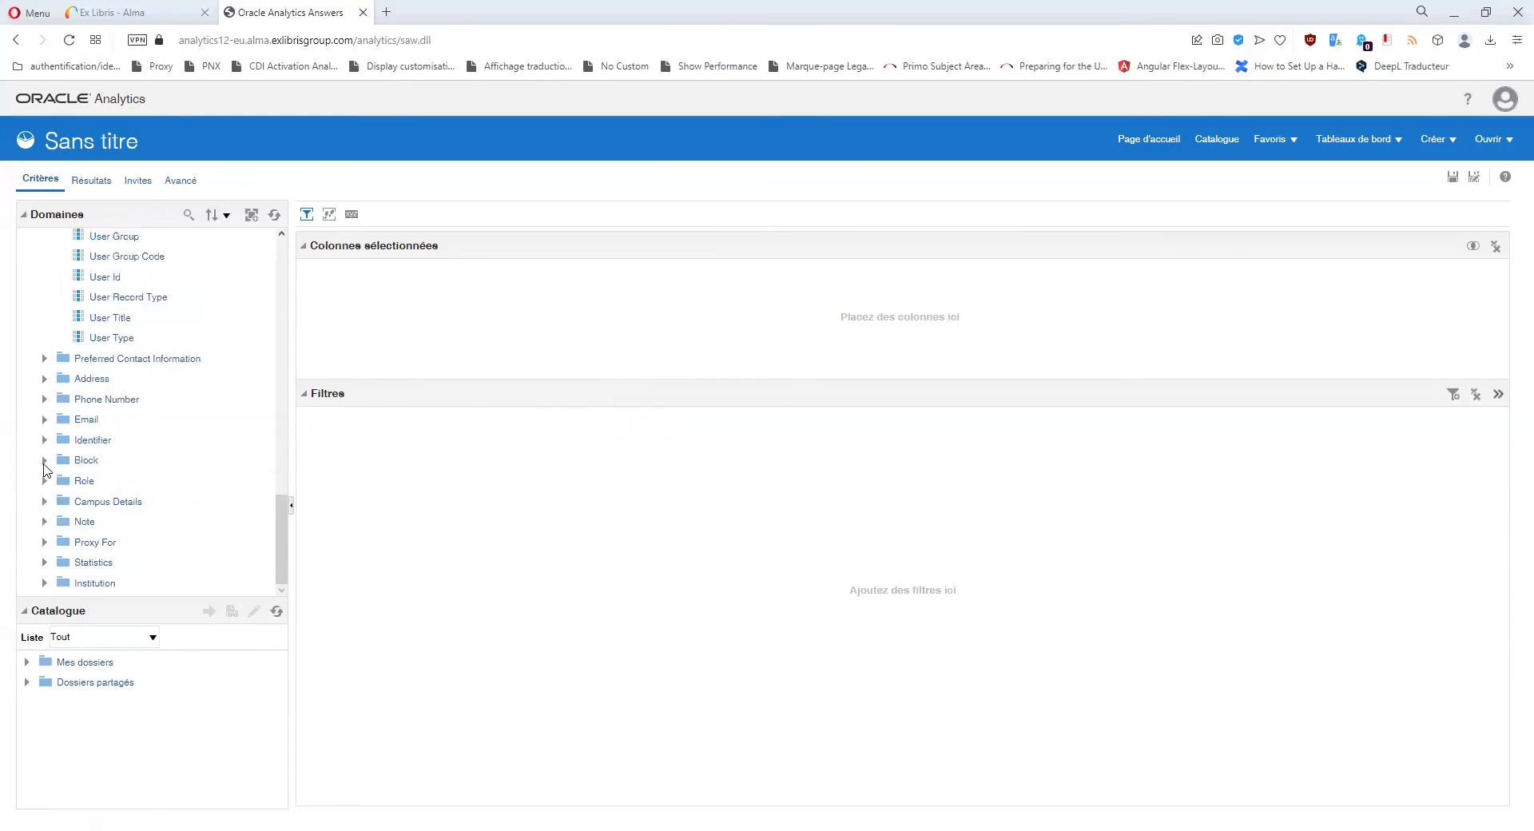
{"action": "left_click", "coordinate": [44, 563]}
{"action": "scroll", "coordinate": [144, 555], "scroll_direction": "up", "scroll_amount": 3}
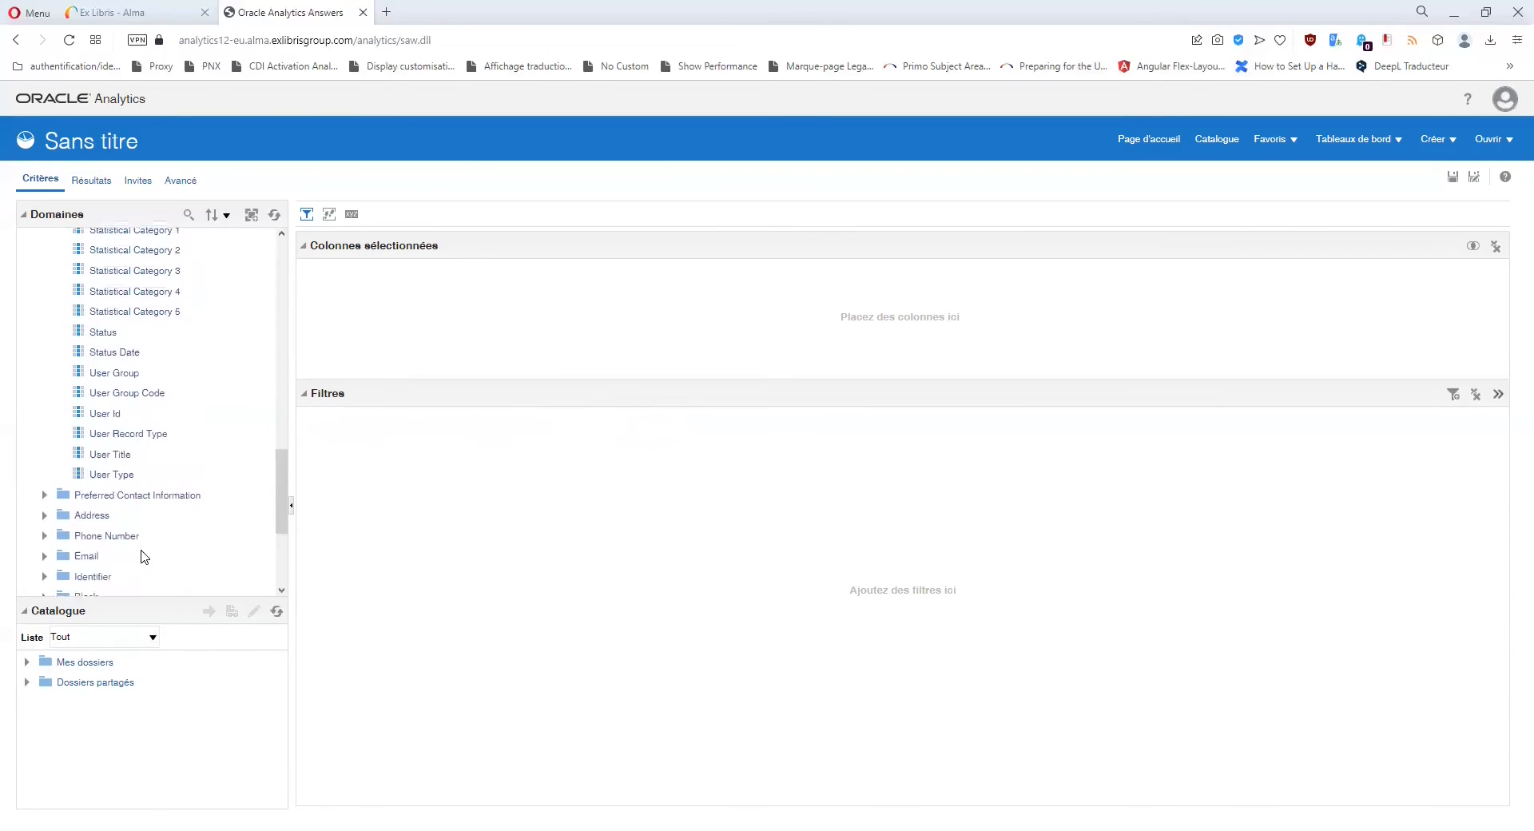
{"action": "scroll", "coordinate": [144, 557], "scroll_direction": "up", "scroll_amount": 1}
Compare Statistical Categories 1 through 5 in User Details.
{"action": "left_click", "coordinate": [165, 332]}
{"action": "left_click", "coordinate": [164, 351]}
{"action": "left_click", "coordinate": [164, 372]}
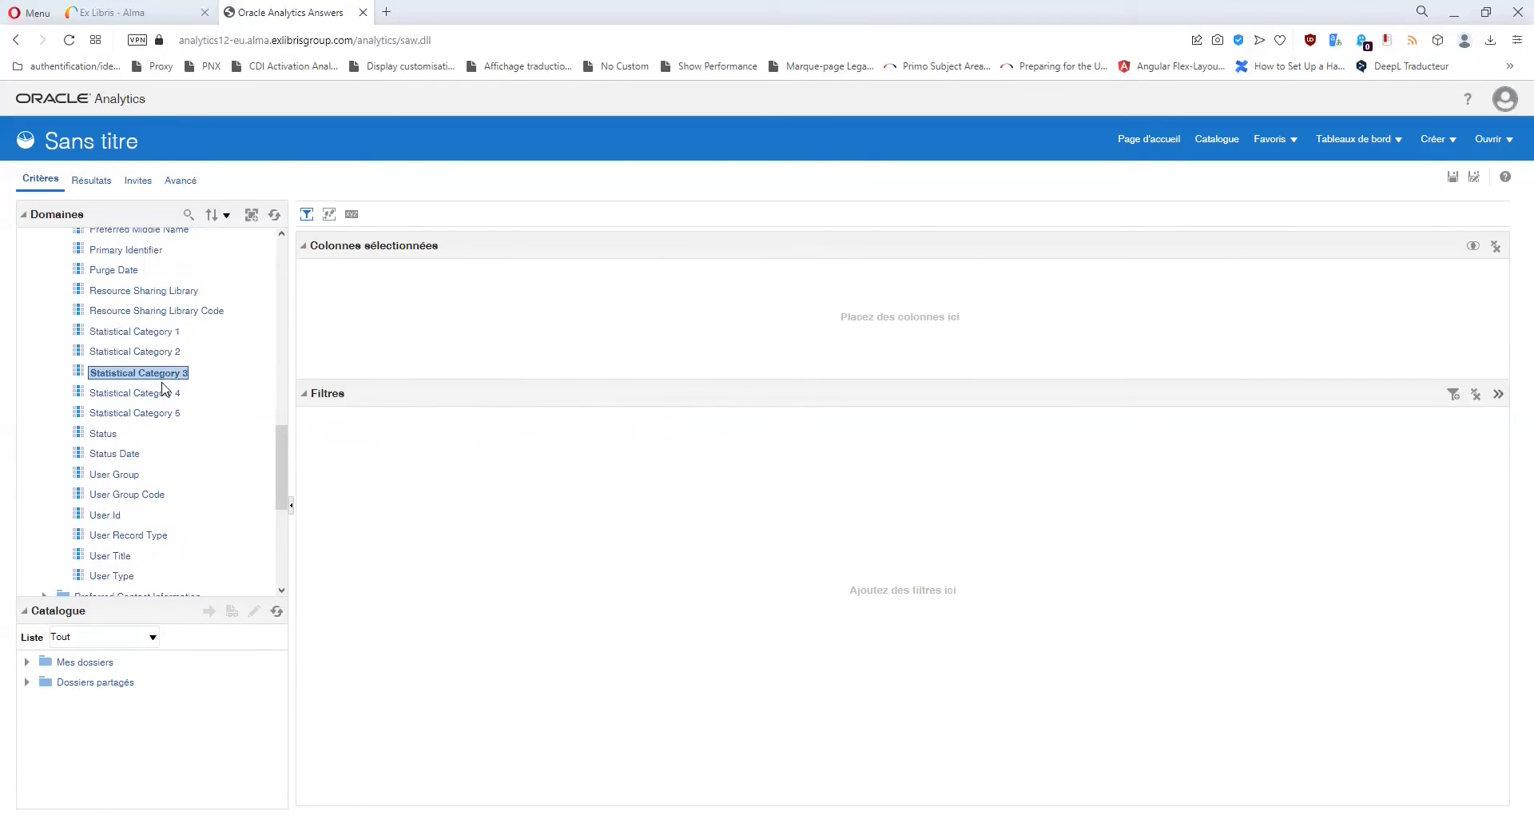
{"action": "left_click", "coordinate": [164, 393]}
{"action": "left_click", "coordinate": [164, 414]}
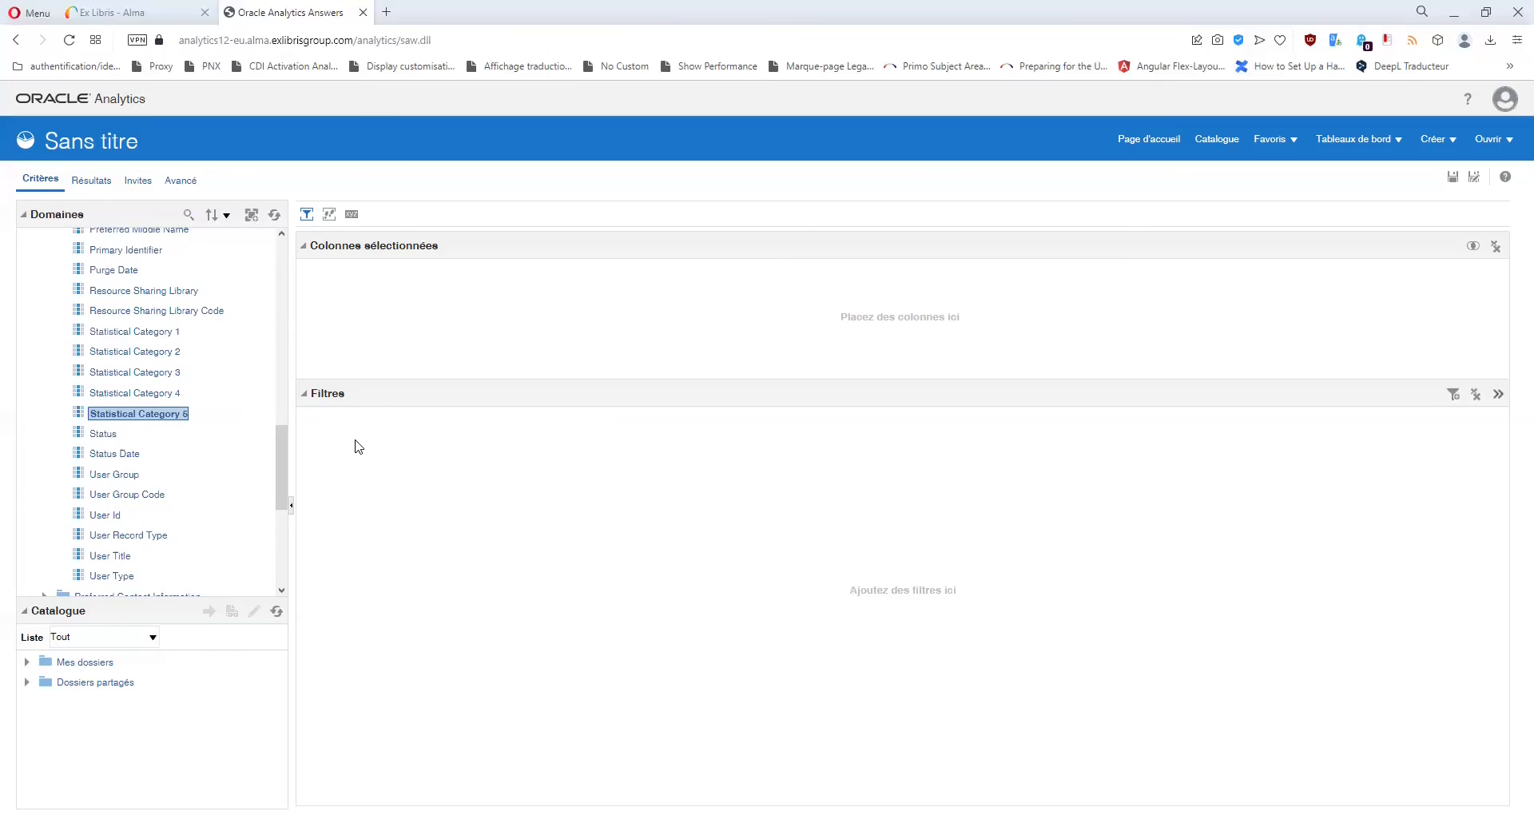
{"action": "left_click", "coordinate": [163, 334]}
{"action": "left_click", "coordinate": [162, 353]}
{"action": "left_click", "coordinate": [161, 375]}
{"action": "left_click", "coordinate": [163, 395]}
{"action": "left_click", "coordinate": [164, 415]}
{"action": "left_click", "coordinate": [164, 333]}
{"action": "left_click", "coordinate": [164, 352]}
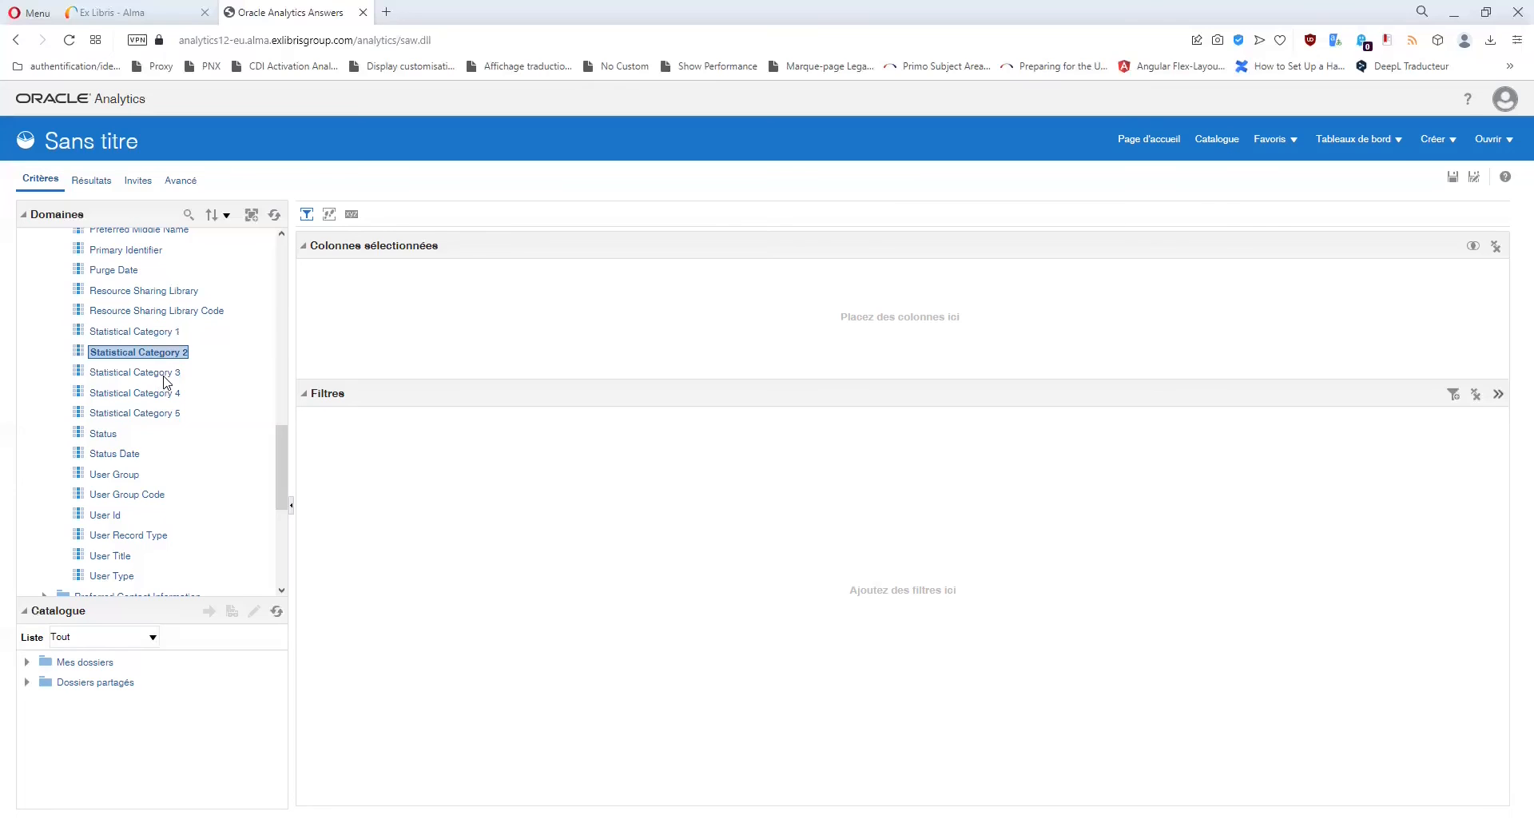
{"action": "left_click", "coordinate": [163, 374]}
{"action": "left_click", "coordinate": [164, 394]}
{"action": "left_click", "coordinate": [156, 415]}
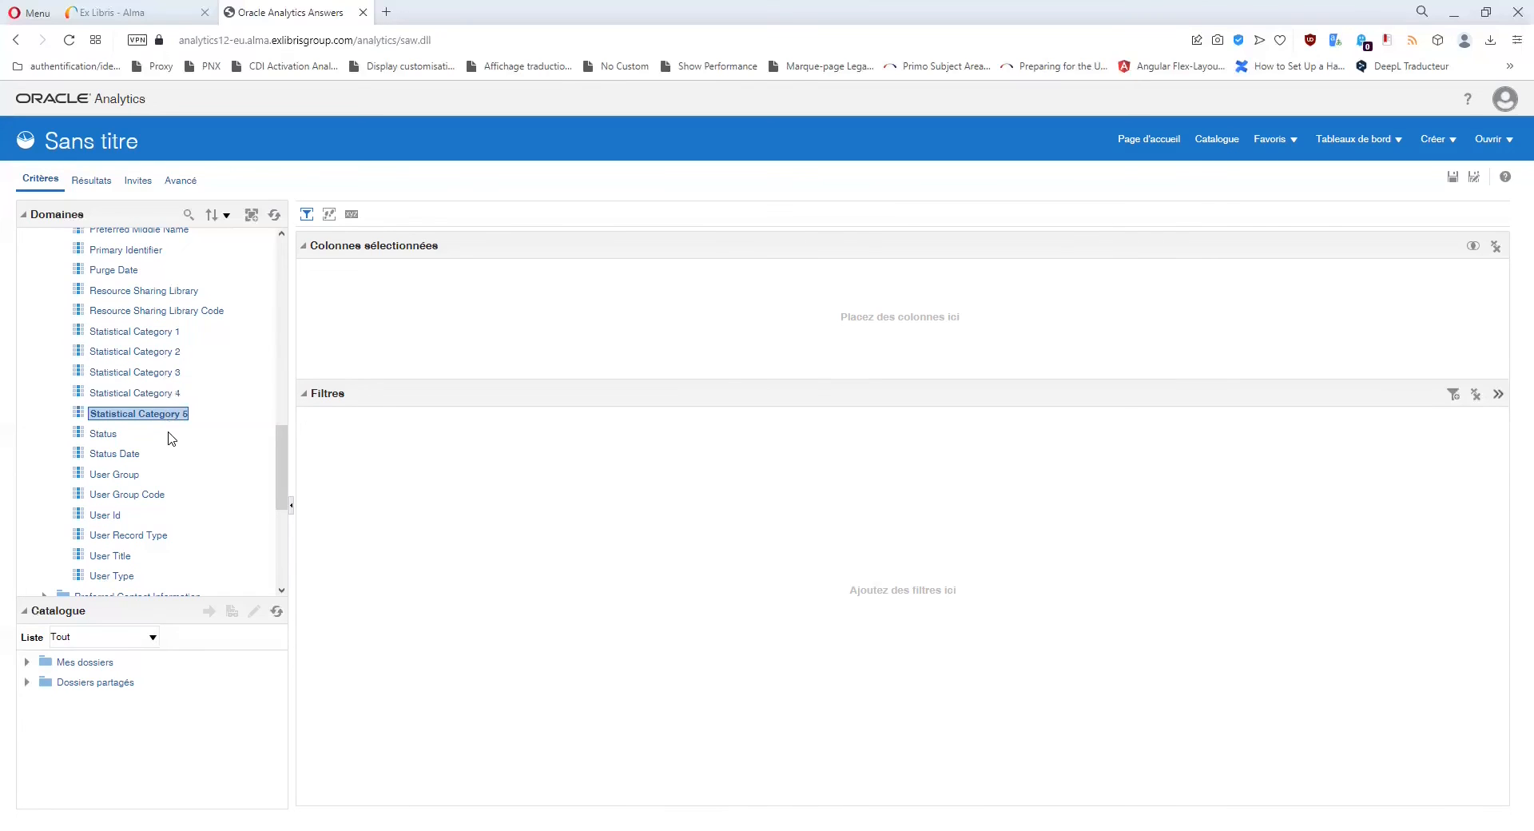
Add Statistical Category from the Statistics folder as the analysis's only column.
{"action": "scroll", "coordinate": [169, 438], "scroll_direction": "down", "scroll_amount": 5}
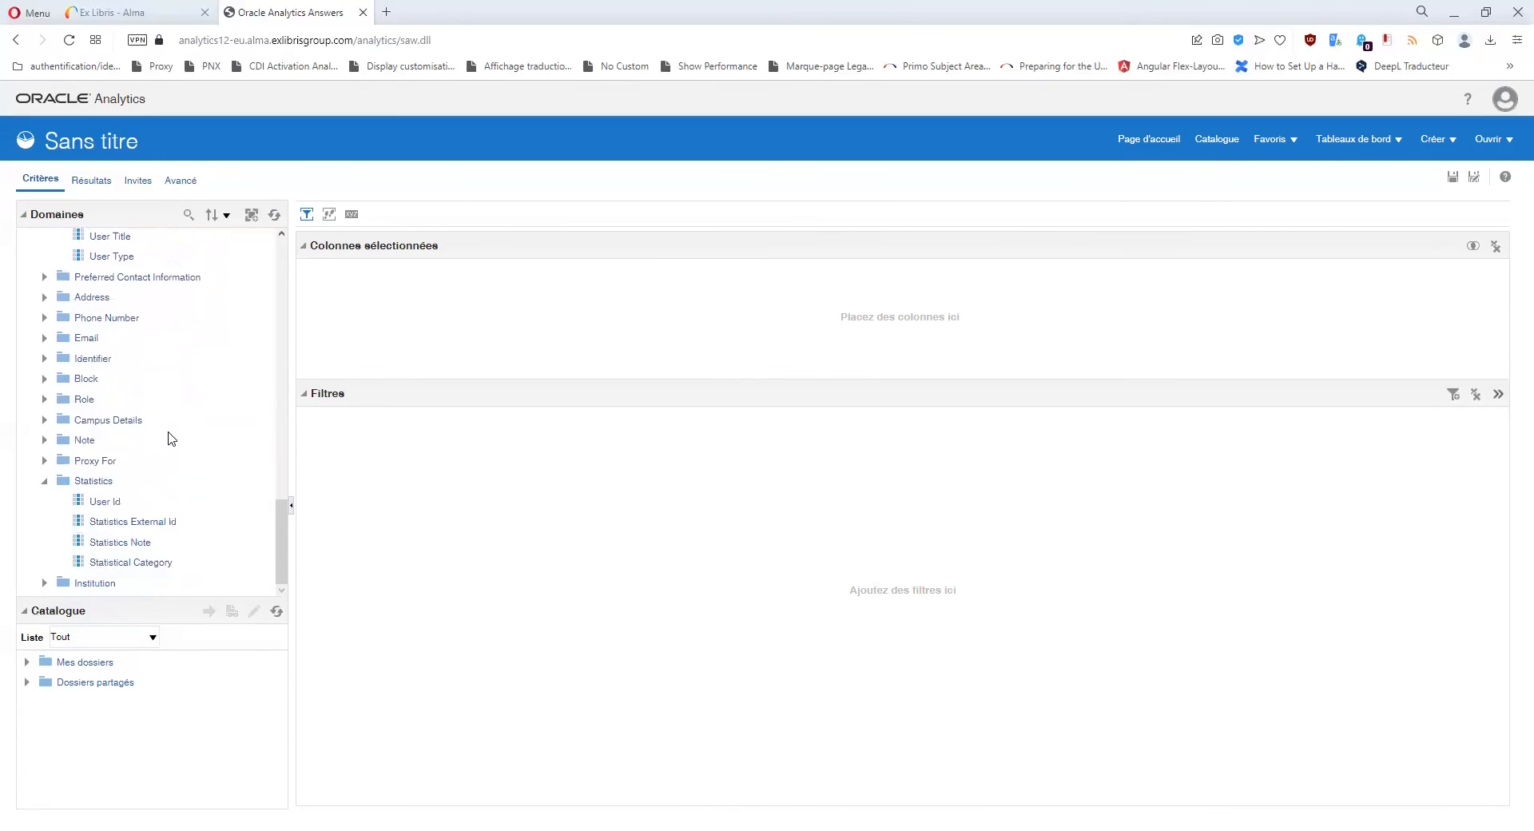
{"action": "scroll", "coordinate": [169, 438], "scroll_direction": "up", "scroll_amount": 4}
{"action": "left_click", "coordinate": [172, 316]}
{"action": "scroll", "coordinate": [154, 351], "scroll_direction": "down", "scroll_amount": 4}
{"action": "left_click", "coordinate": [134, 564]}
{"action": "double_click", "coordinate": [134, 564]}
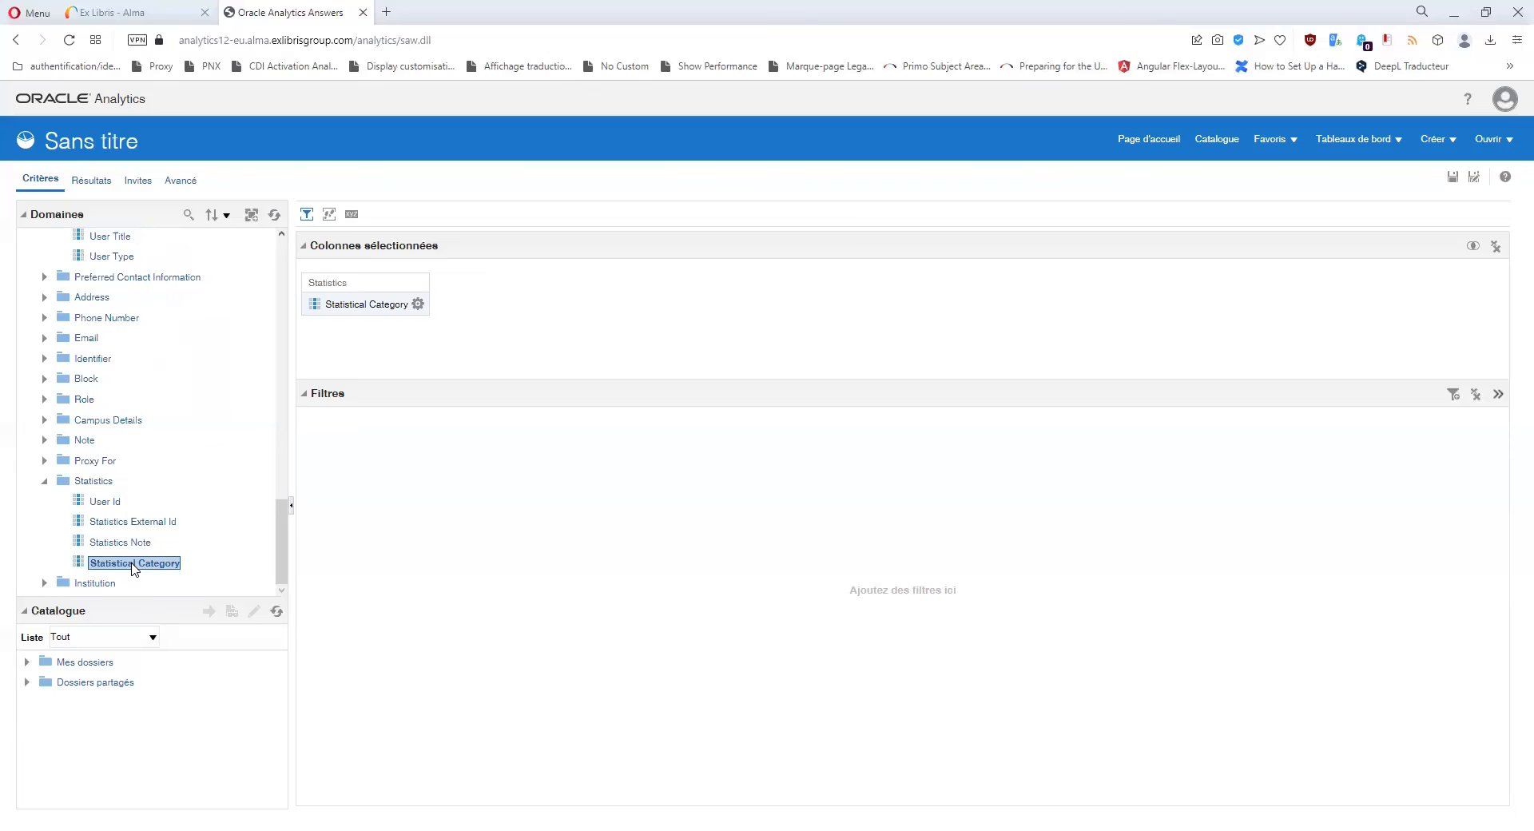
Step back and forth through Statistical Category 1 to 5 in the User attributes to compare them.
{"action": "scroll", "coordinate": [135, 569], "scroll_direction": "up", "scroll_amount": 10}
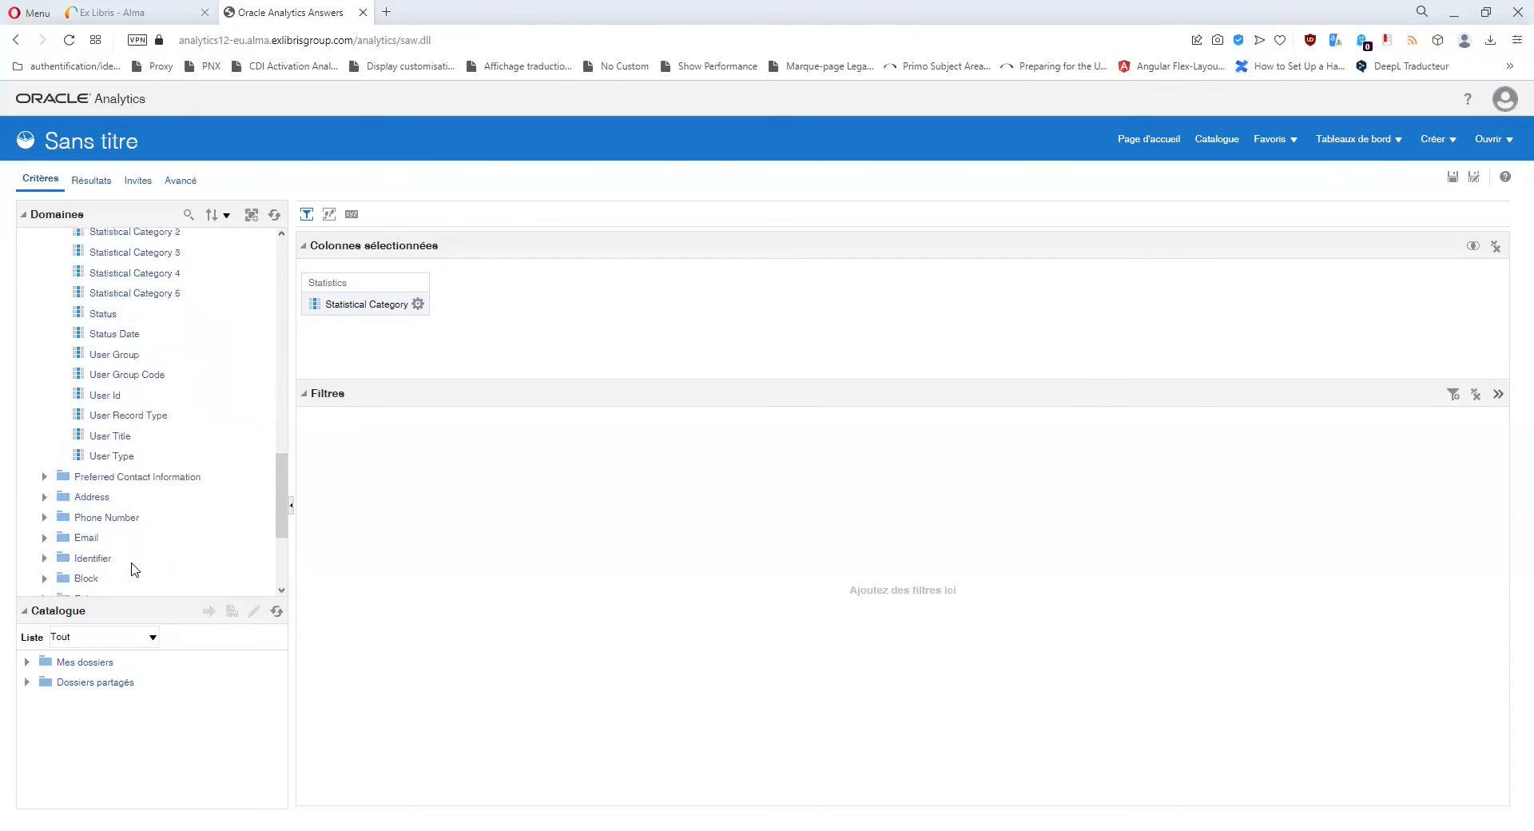
{"action": "left_click", "coordinate": [149, 432]}
{"action": "left_click", "coordinate": [150, 452]}
{"action": "left_click", "coordinate": [152, 473]}
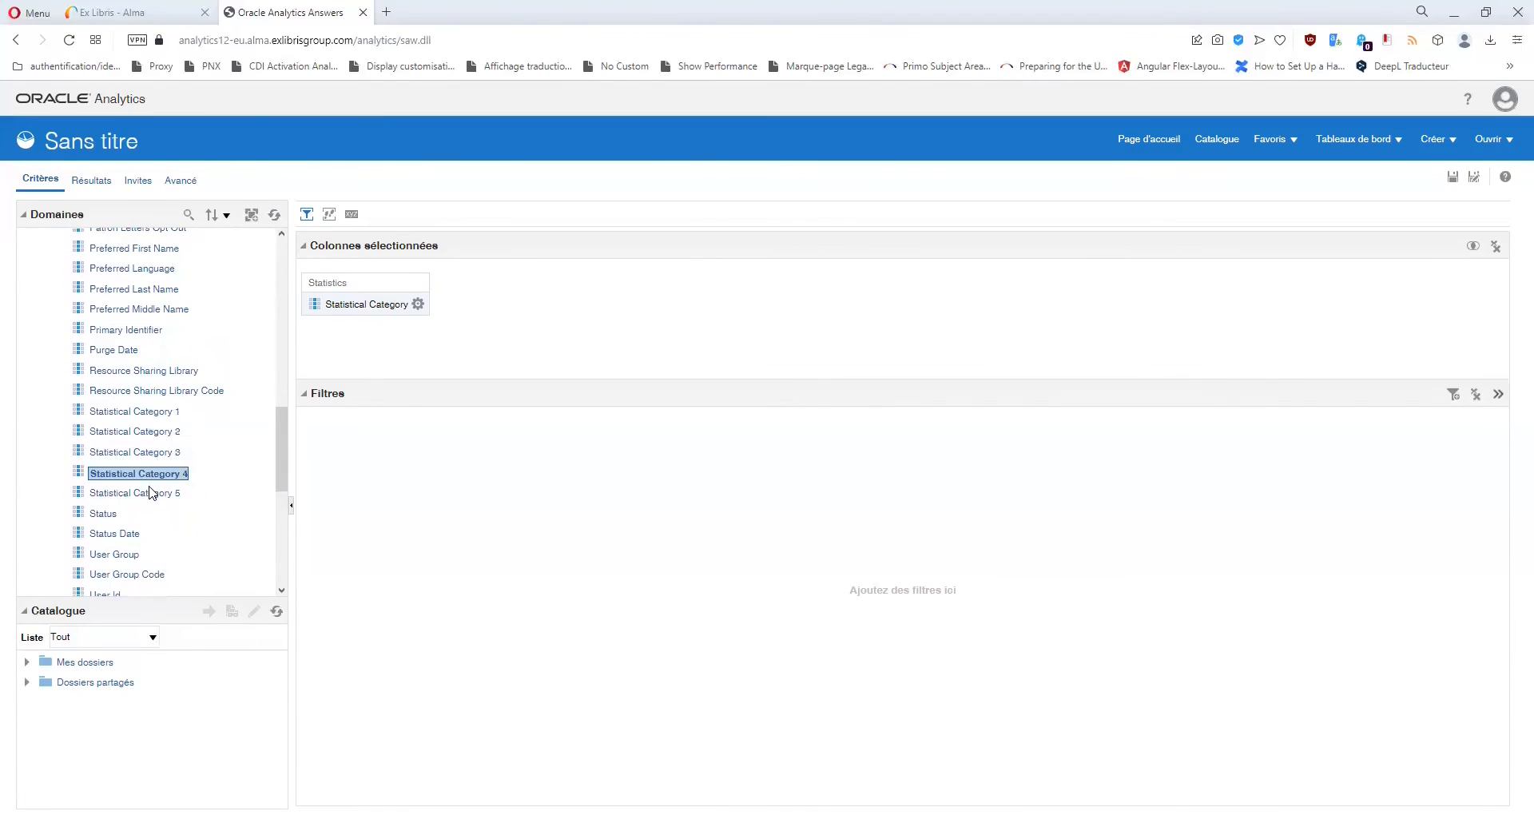
{"action": "left_click", "coordinate": [153, 493]}
{"action": "left_click", "coordinate": [151, 454]}
{"action": "left_click", "coordinate": [152, 434]}
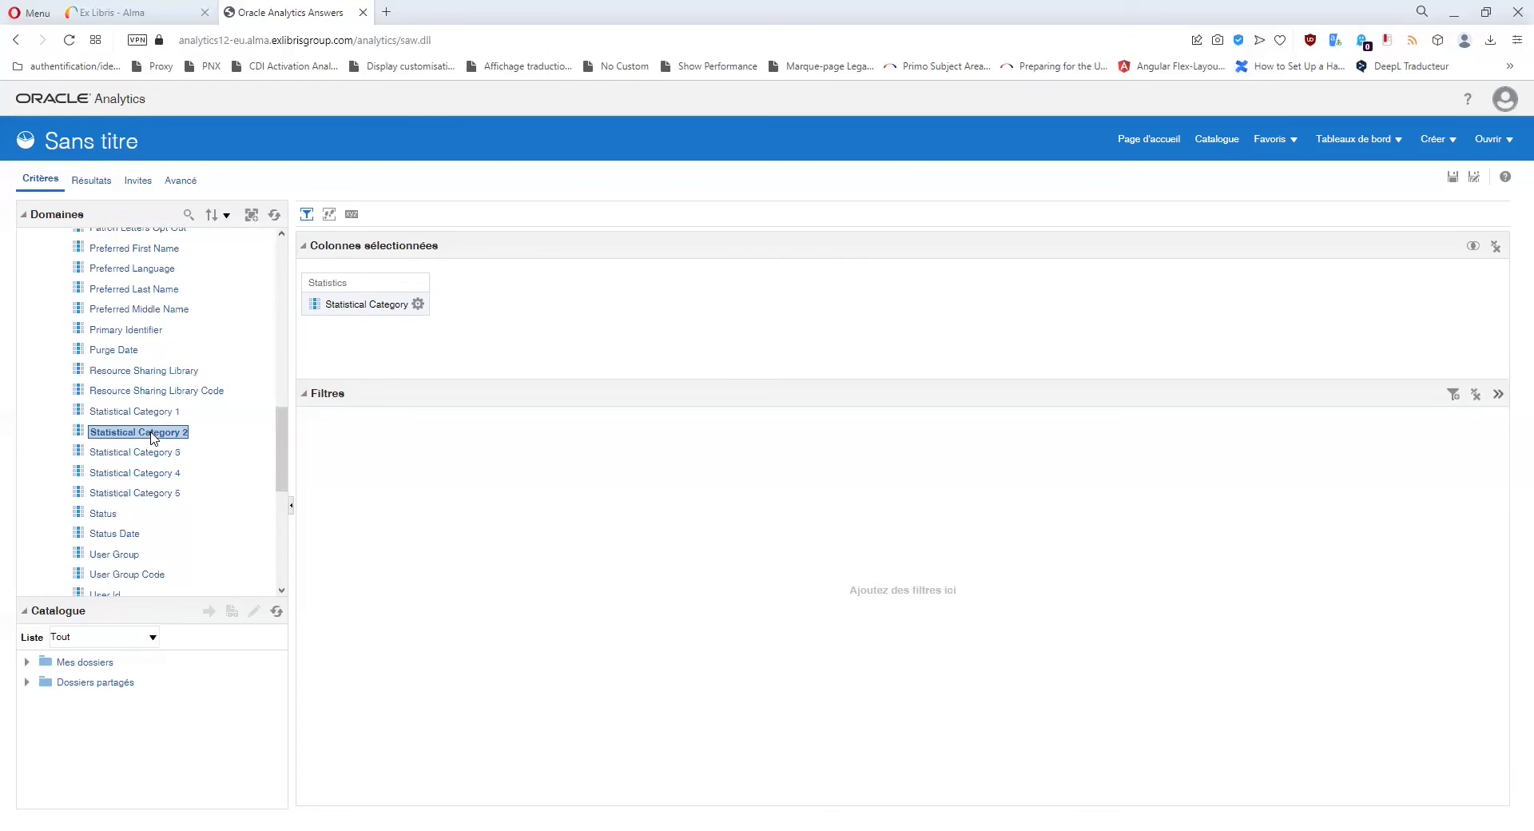
{"action": "left_click", "coordinate": [149, 415]}
{"action": "left_click", "coordinate": [152, 433]}
{"action": "left_click", "coordinate": [152, 452]}
{"action": "left_click", "coordinate": [146, 414]}
{"action": "left_click", "coordinate": [150, 433]}
{"action": "left_click", "coordinate": [150, 453]}
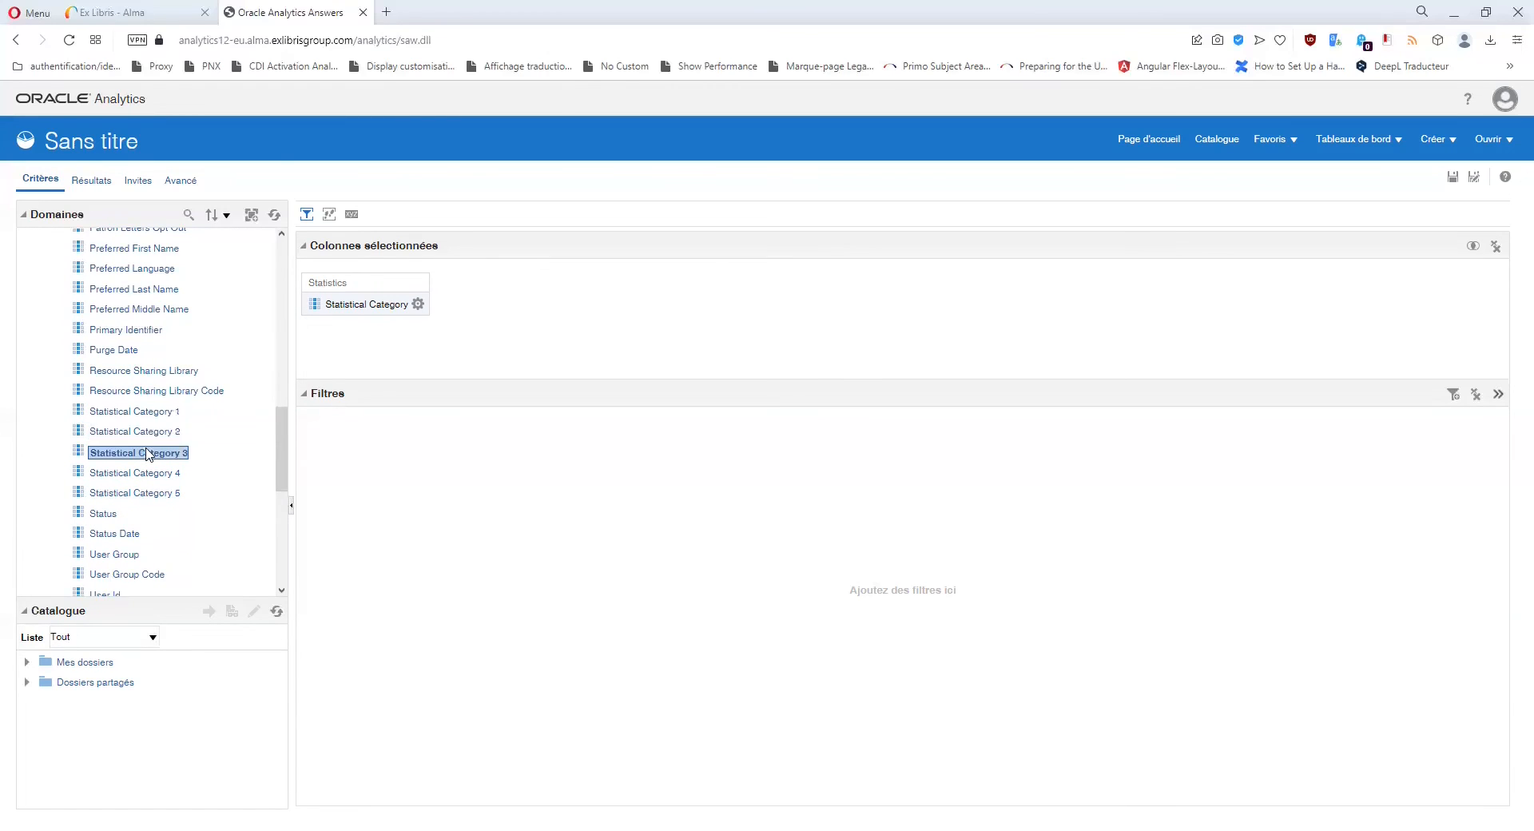
{"action": "left_click", "coordinate": [151, 473]}
{"action": "left_click", "coordinate": [148, 497]}
{"action": "left_click", "coordinate": [149, 414]}
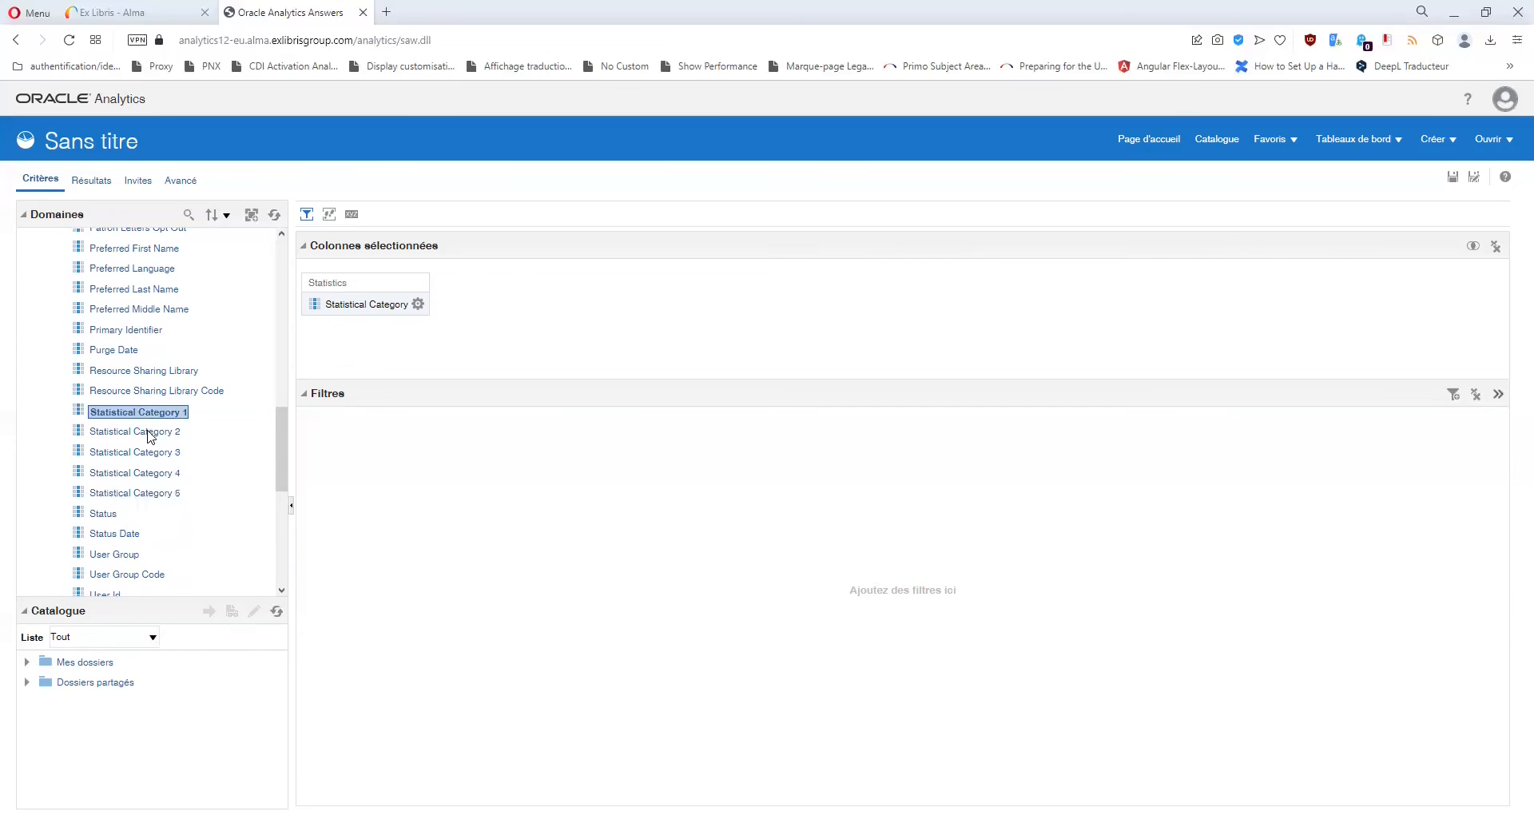
{"action": "left_click", "coordinate": [149, 434]}
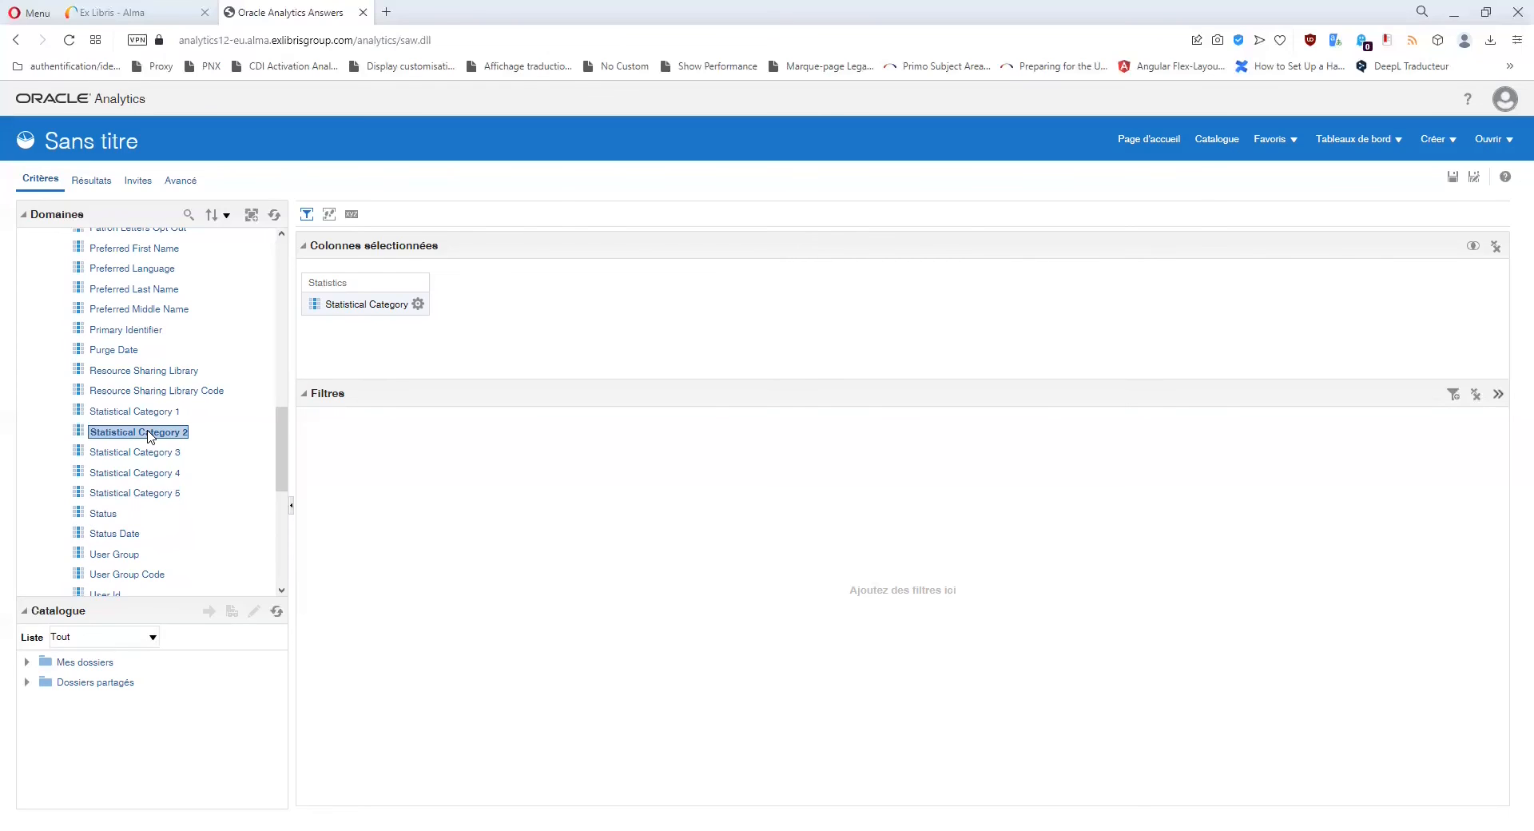
Select Statistical Category 1, then delete the Statistical Category column from the criteria.
{"action": "left_click", "coordinate": [148, 412]}
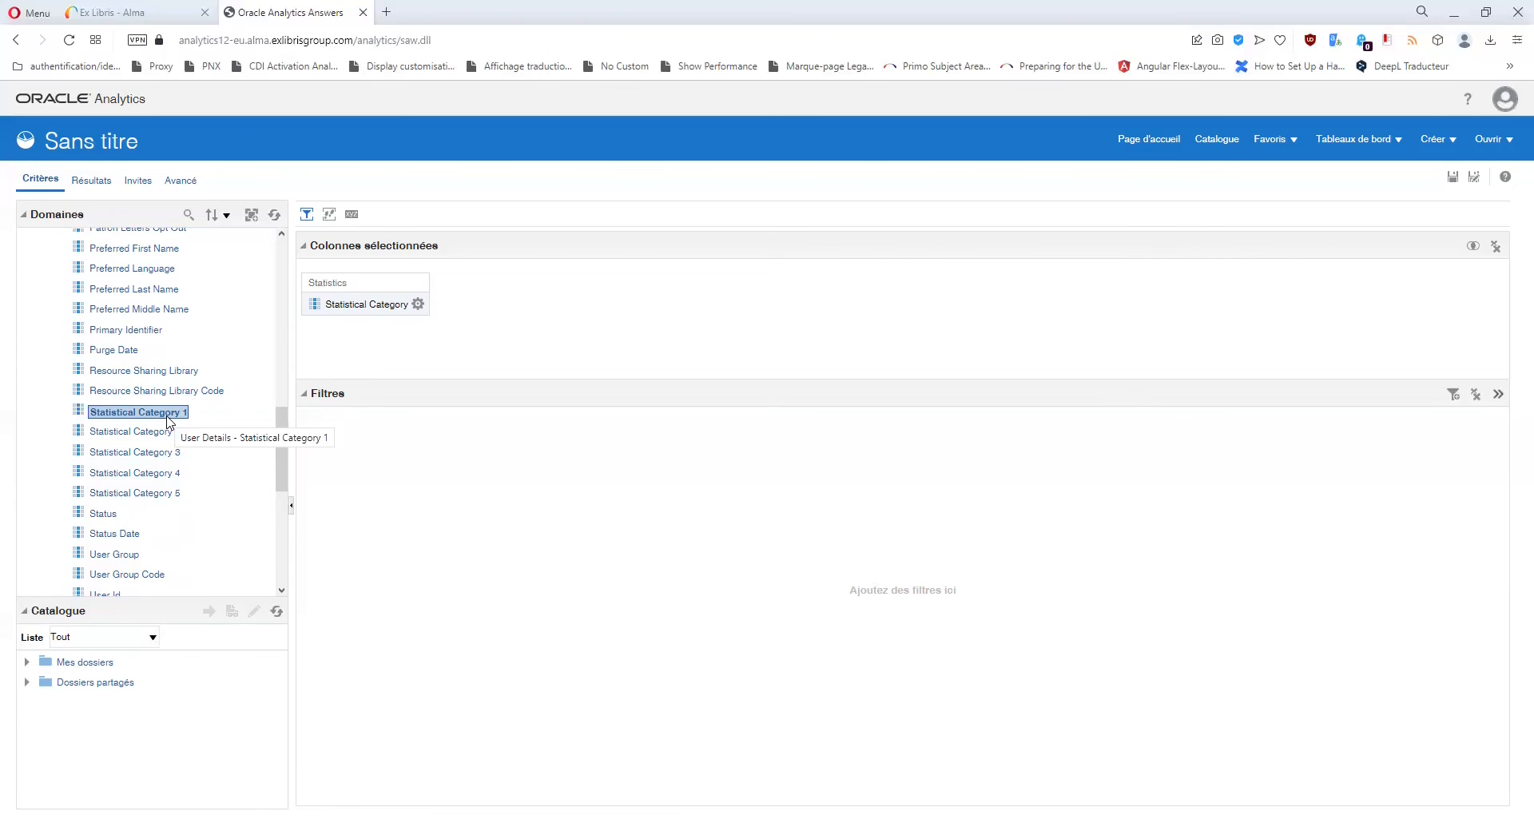
{"action": "left_click", "coordinate": [418, 303]}
{"action": "left_click", "coordinate": [442, 433]}
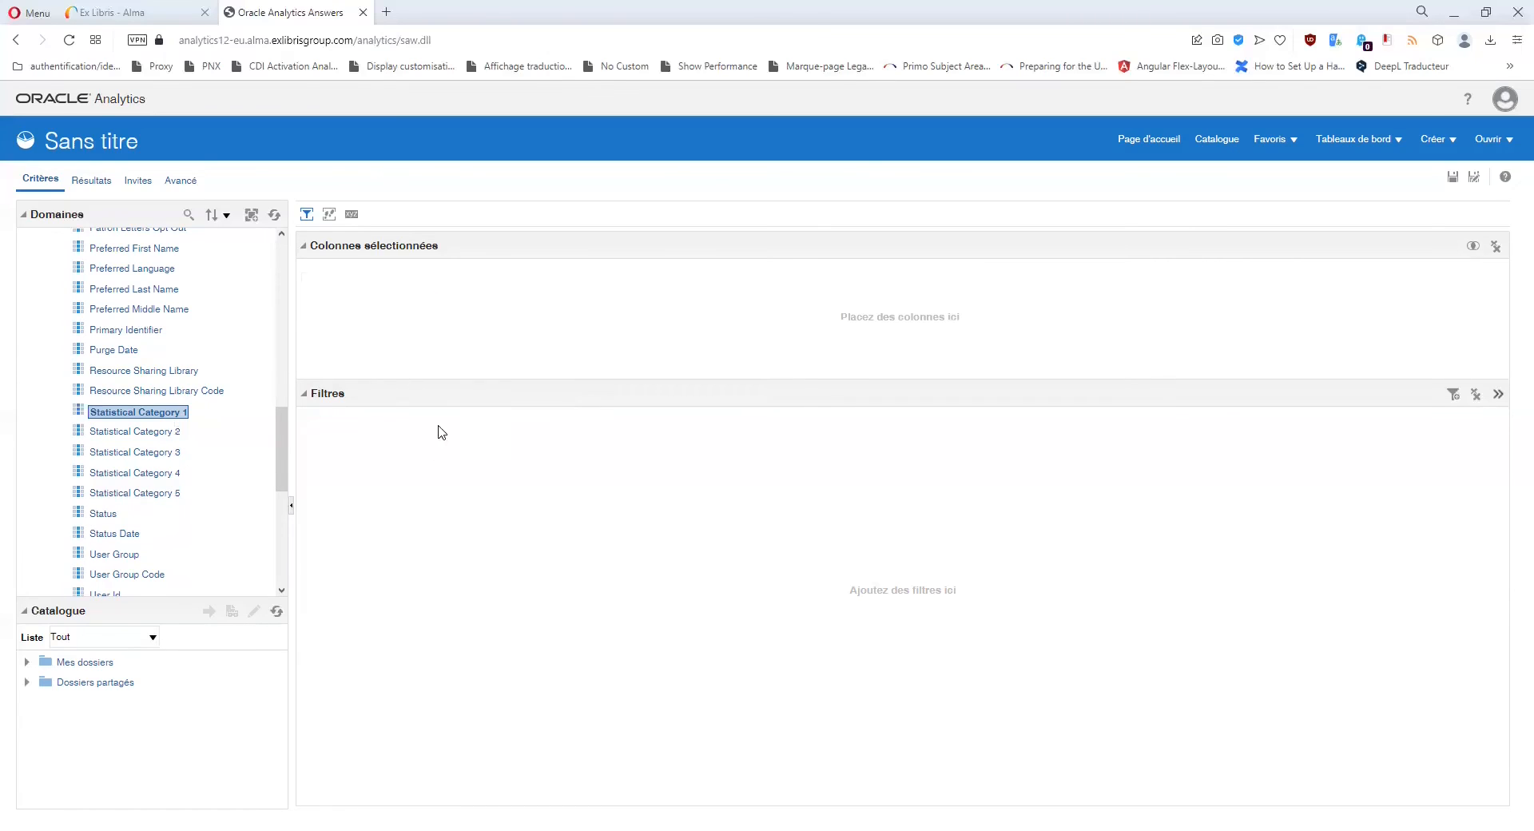
Add Statistical Category 1, 2, 3, 4 and 5 as analysis columns.
{"action": "double_click", "coordinate": [164, 413]}
{"action": "double_click", "coordinate": [149, 432]}
{"action": "double_click", "coordinate": [152, 453]}
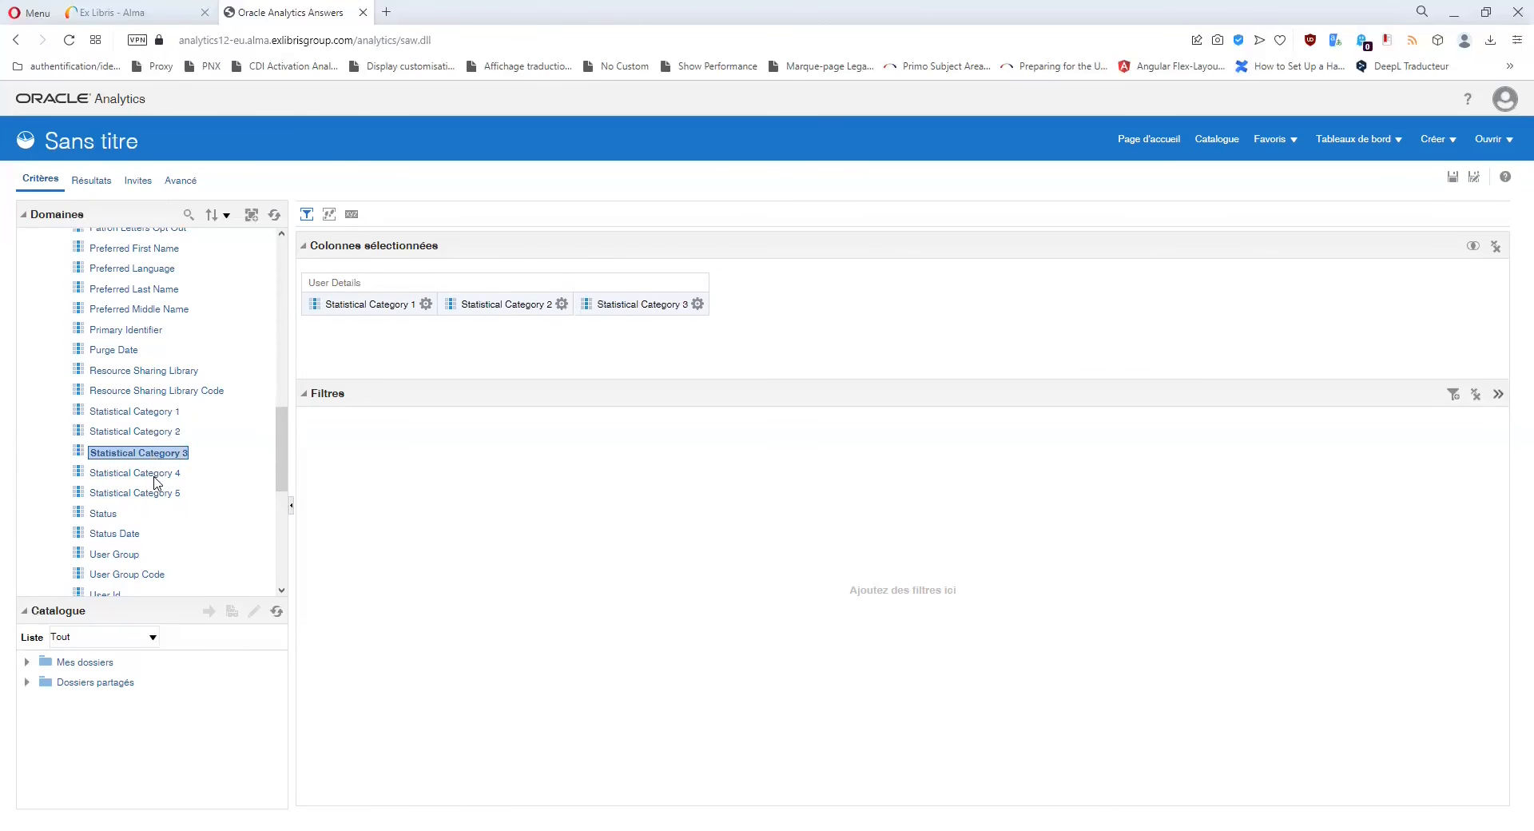
{"action": "double_click", "coordinate": [157, 474]}
{"action": "double_click", "coordinate": [157, 493]}
Start a filter on Statistical Category 1 and list its values, e.g. UPS IUT Castres, IPST-CNAM.
{"action": "left_click", "coordinate": [426, 306]}
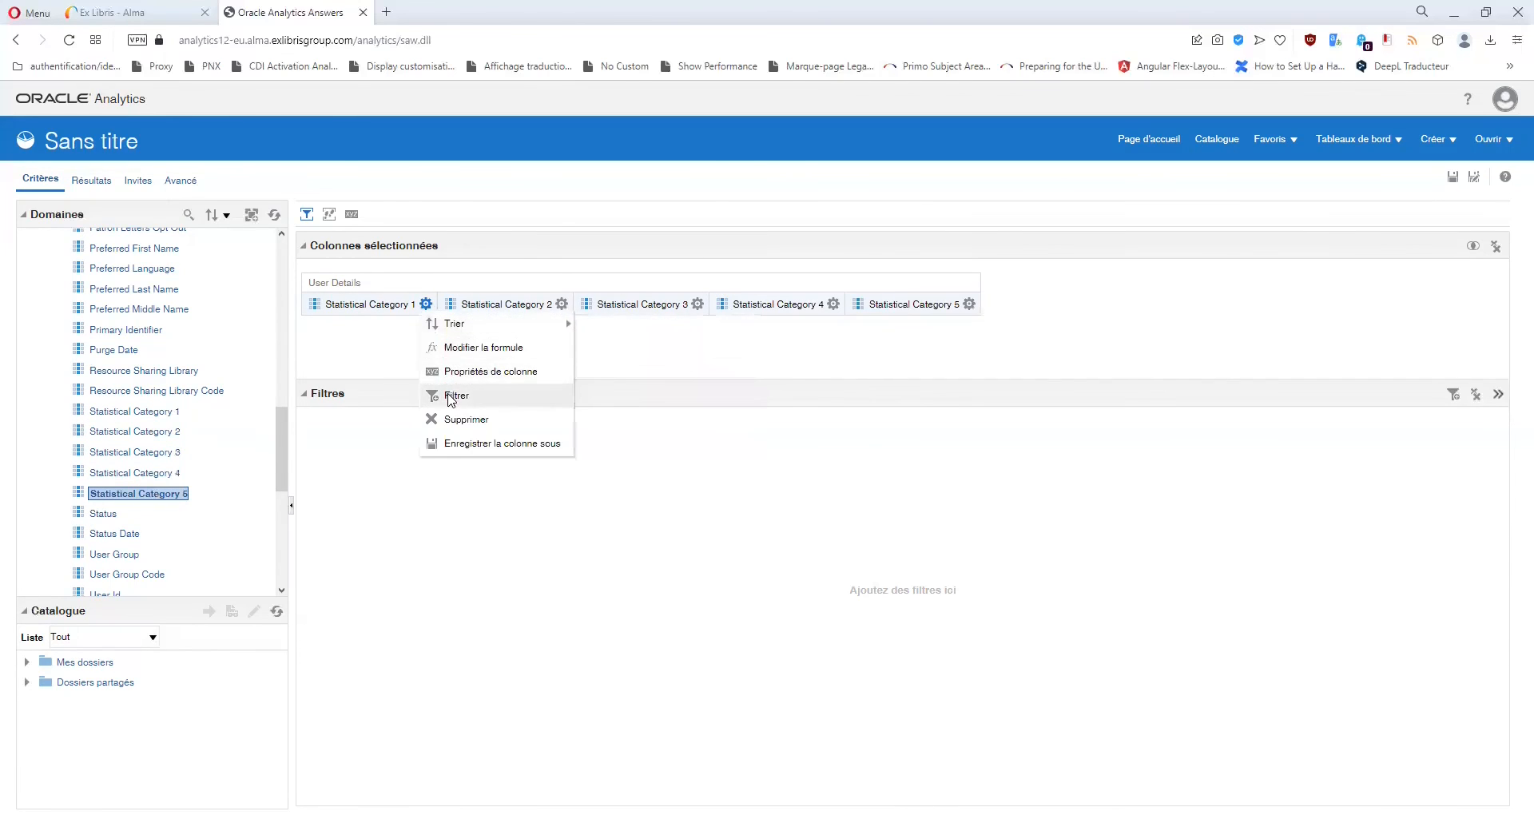
{"action": "left_click", "coordinate": [462, 401]}
{"action": "left_click", "coordinate": [911, 415]}
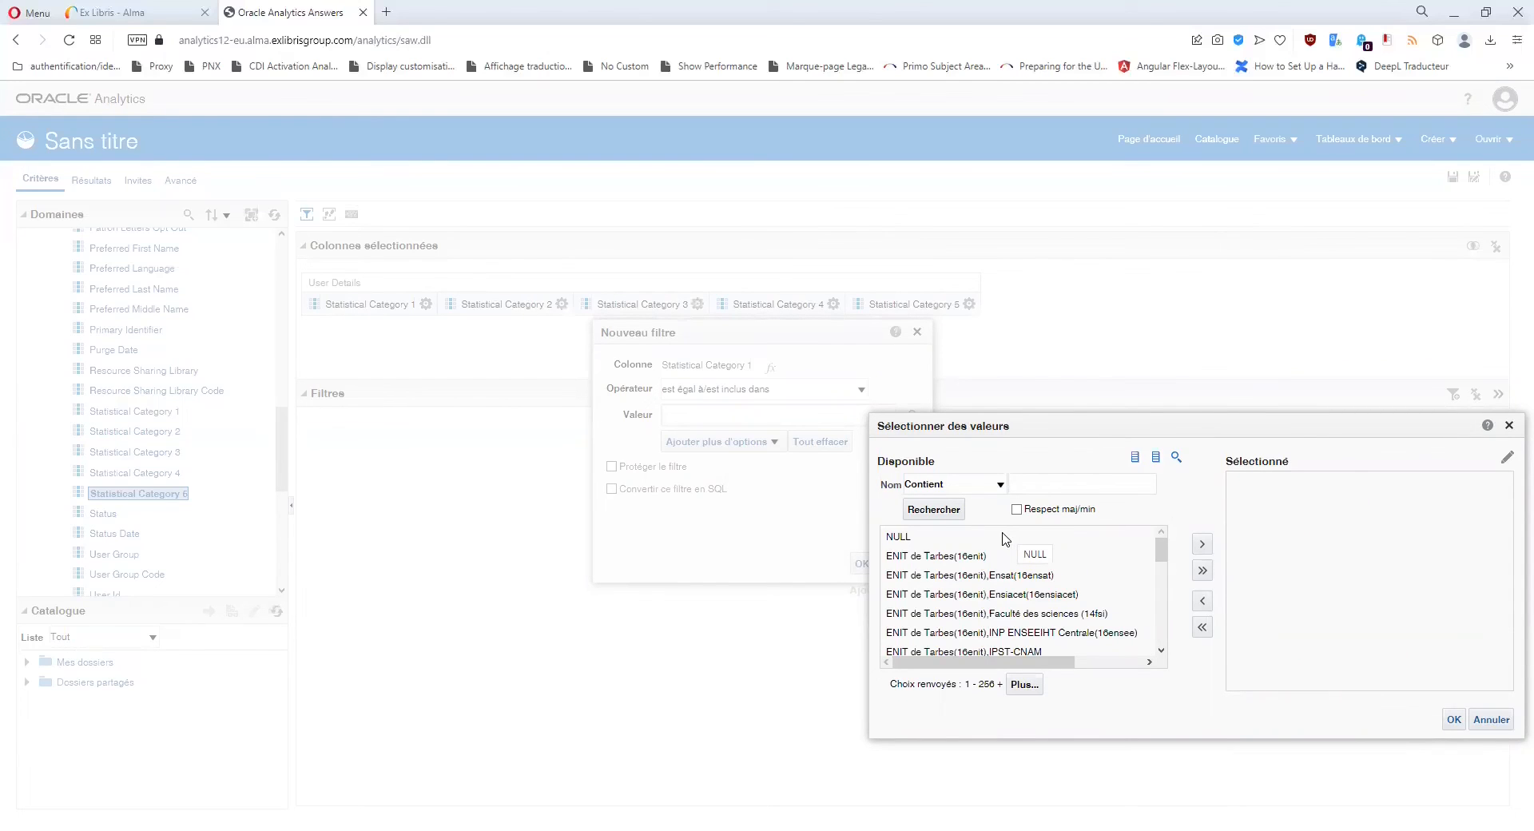
{"action": "scroll", "coordinate": [1011, 550], "scroll_direction": "down", "scroll_amount": 1}
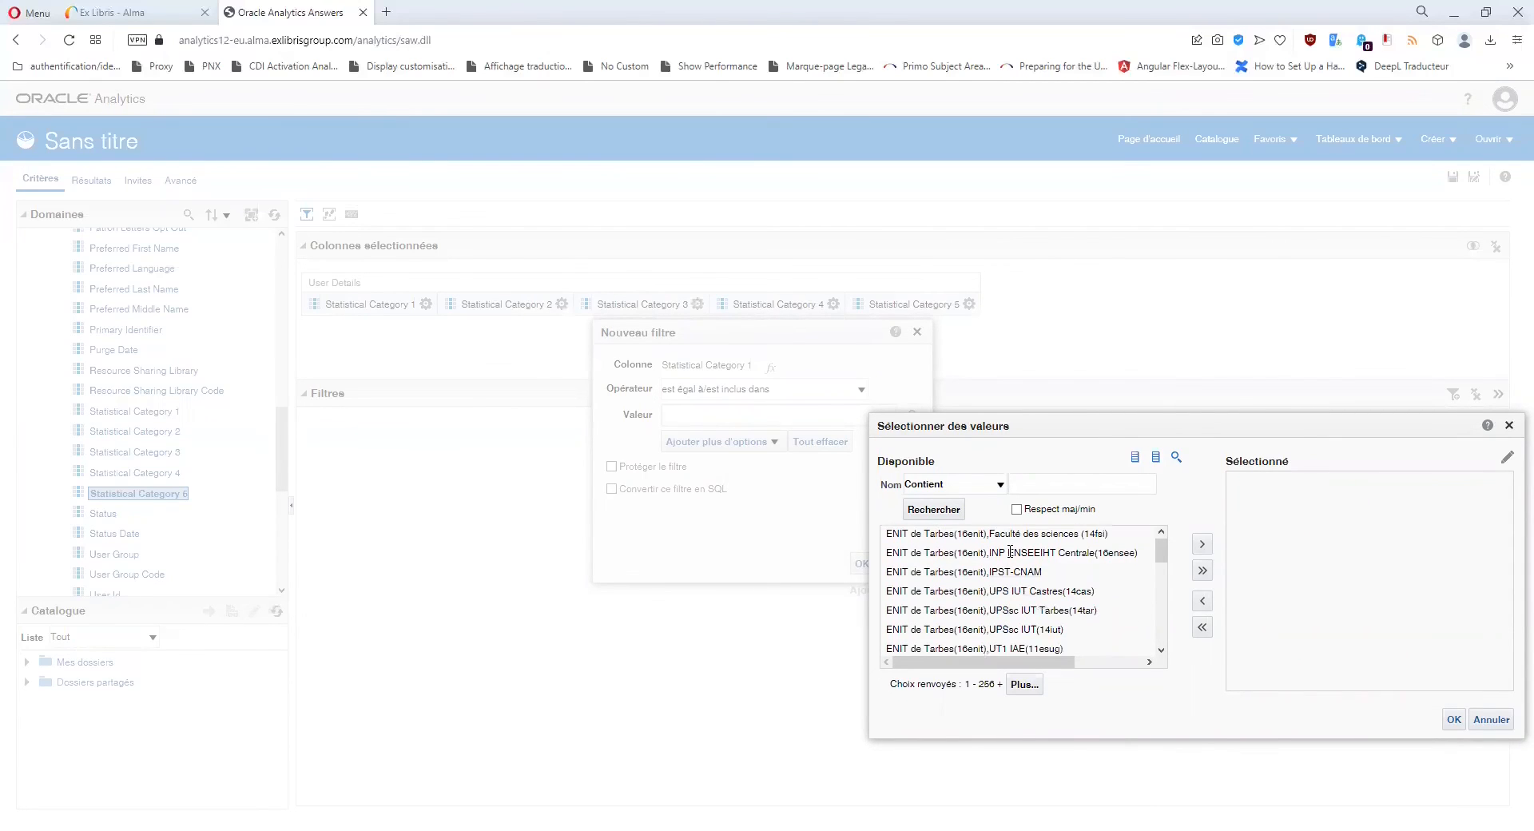
{"action": "left_click", "coordinate": [991, 592]}
{"action": "left_click", "coordinate": [965, 572]}
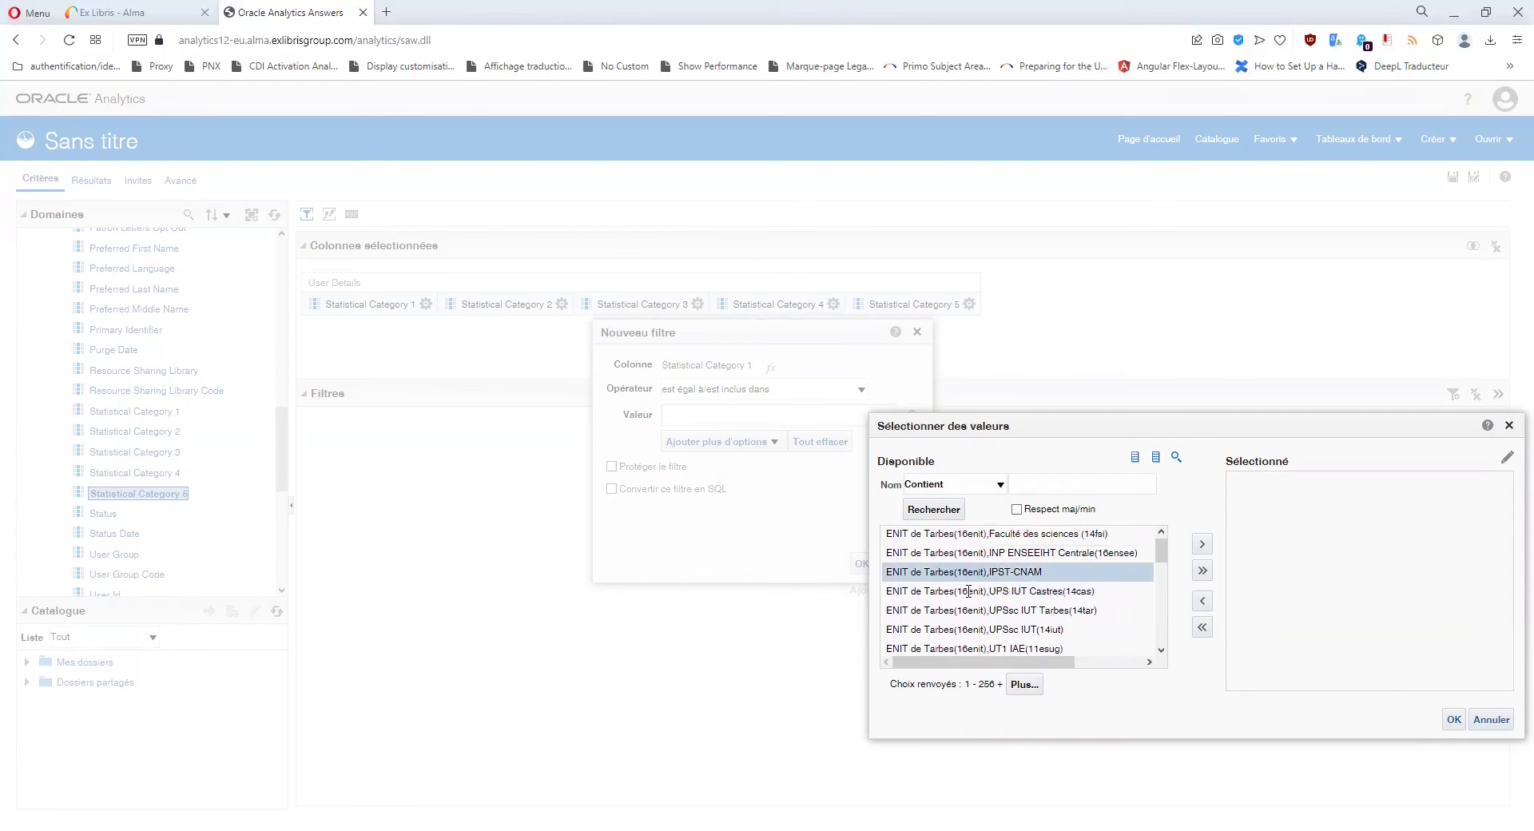
{"action": "scroll", "coordinate": [969, 591], "scroll_direction": "up", "scroll_amount": 1}
Browse values like ENIT de Tarbes, Ensat, Ensiacet, INP ENSEEIHT, then cancel without filtering.
{"action": "left_click", "coordinate": [960, 559]}
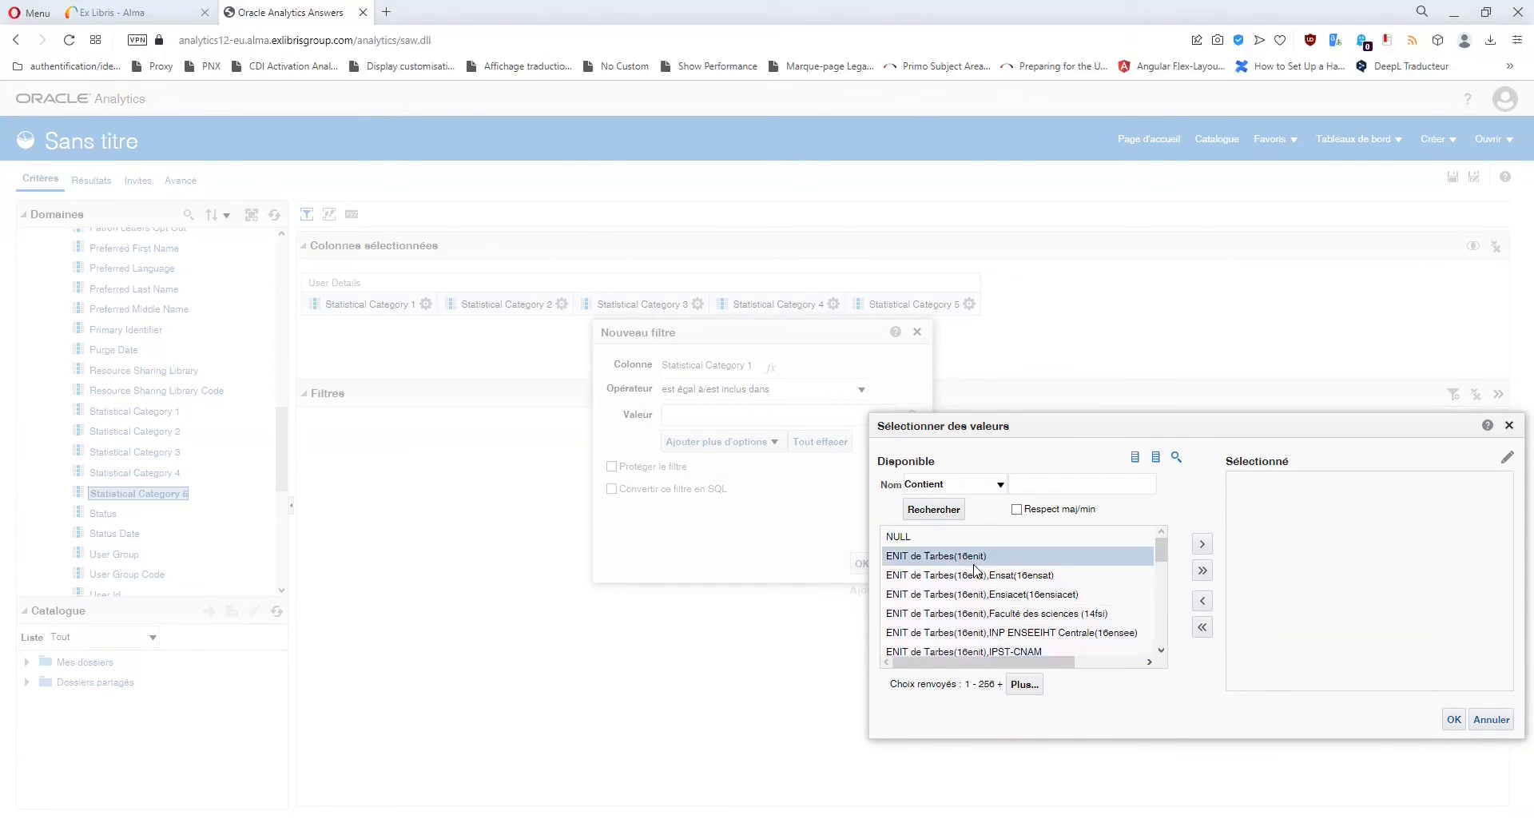
{"action": "left_click", "coordinate": [949, 577]}
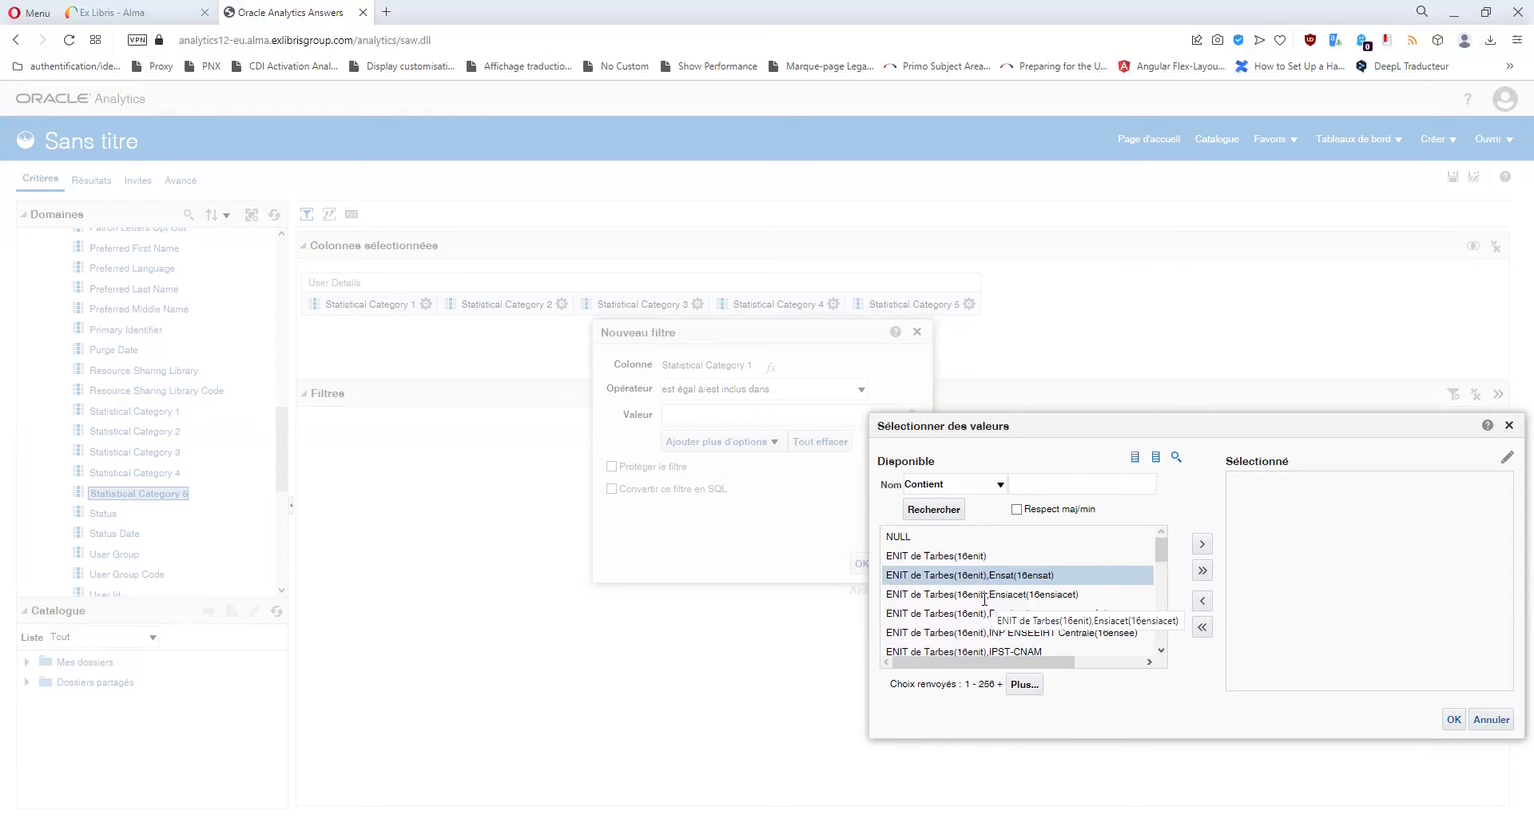
{"action": "left_click", "coordinate": [984, 595]}
{"action": "left_click", "coordinate": [1006, 614]}
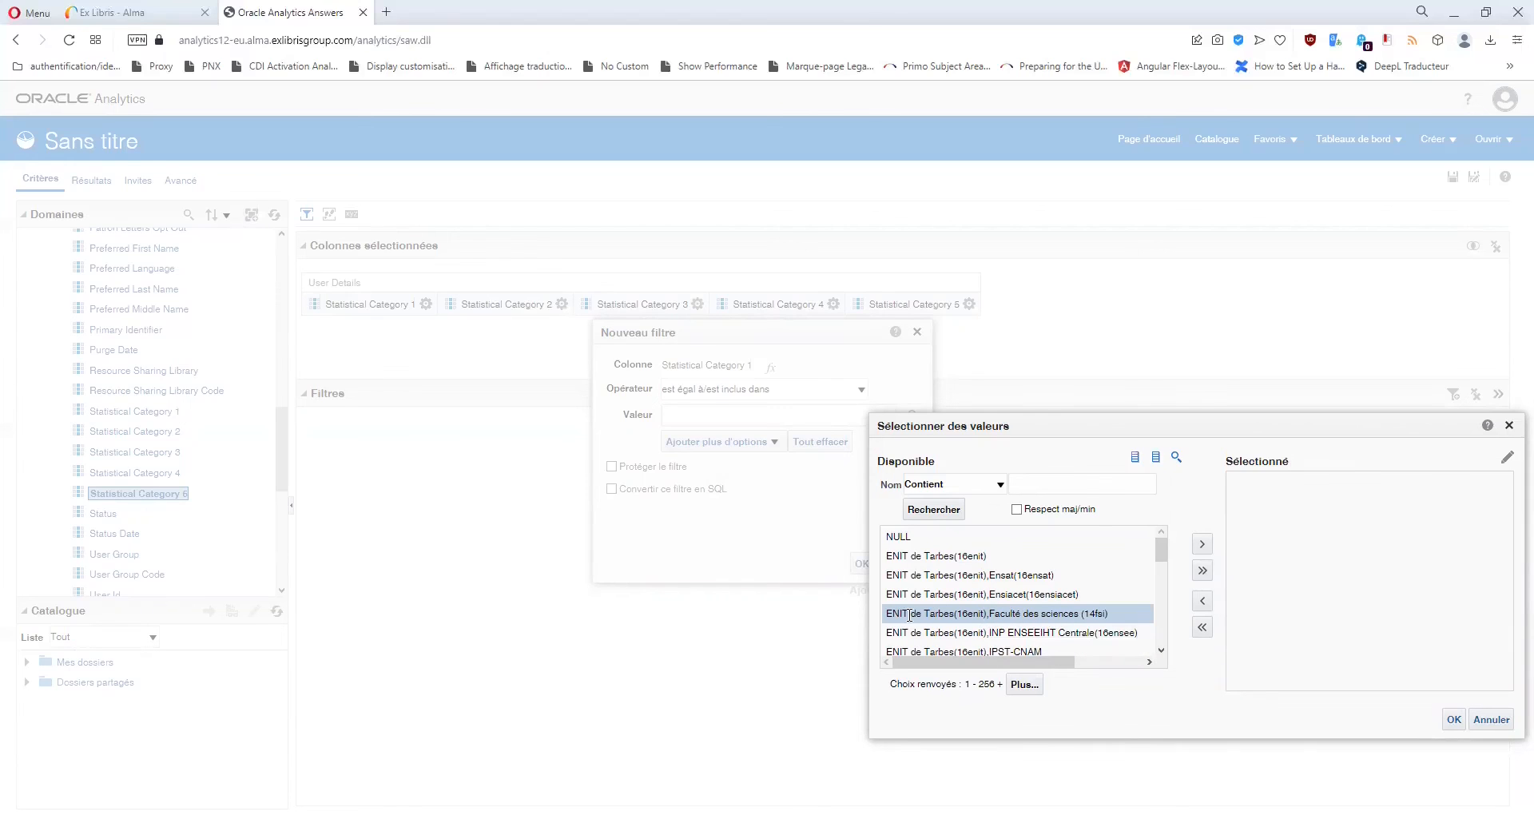
{"action": "left_click", "coordinate": [951, 635]}
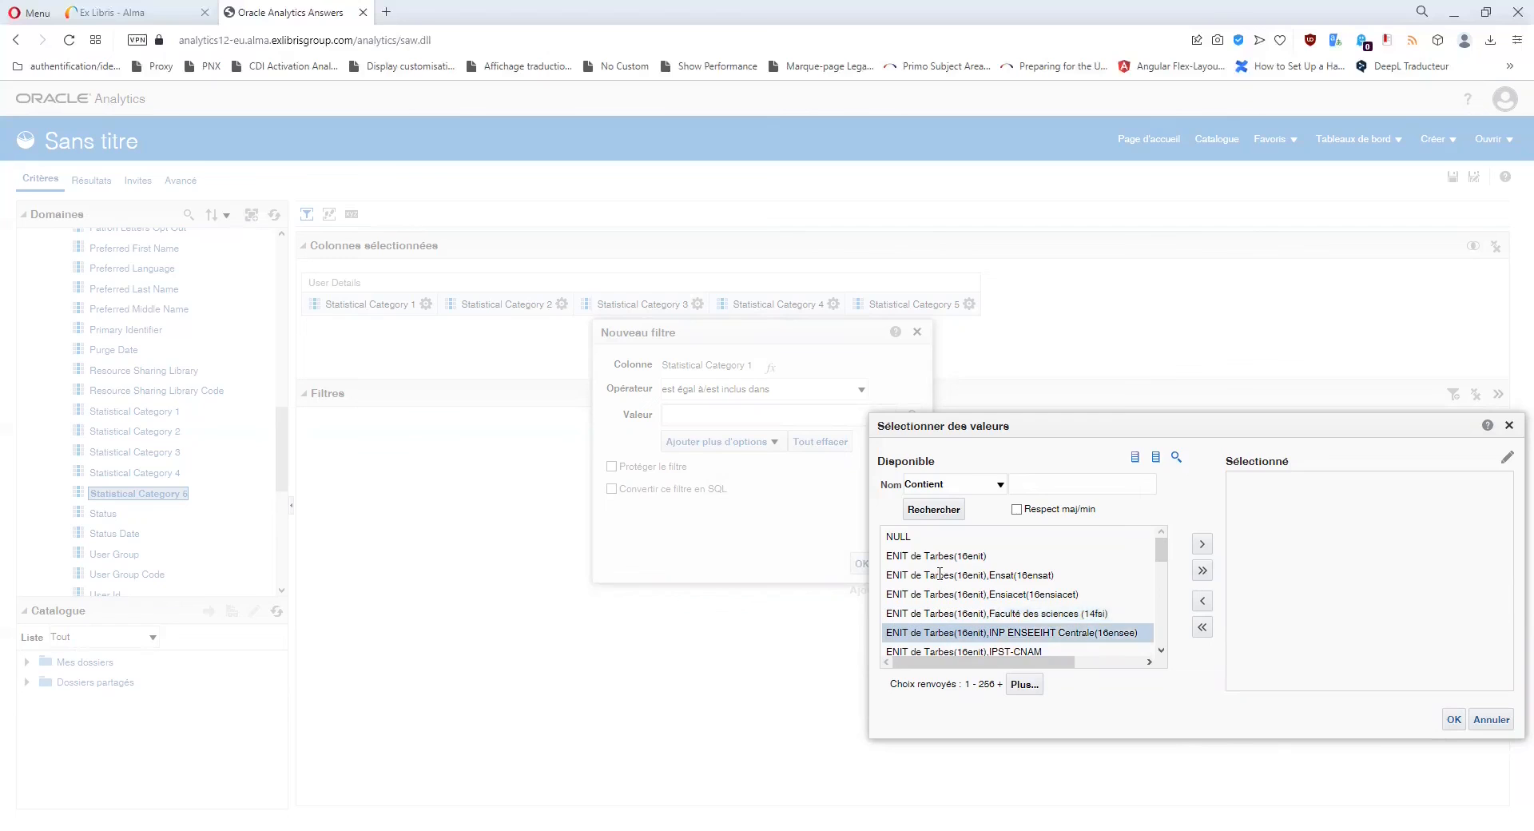
{"action": "left_click", "coordinate": [929, 613]}
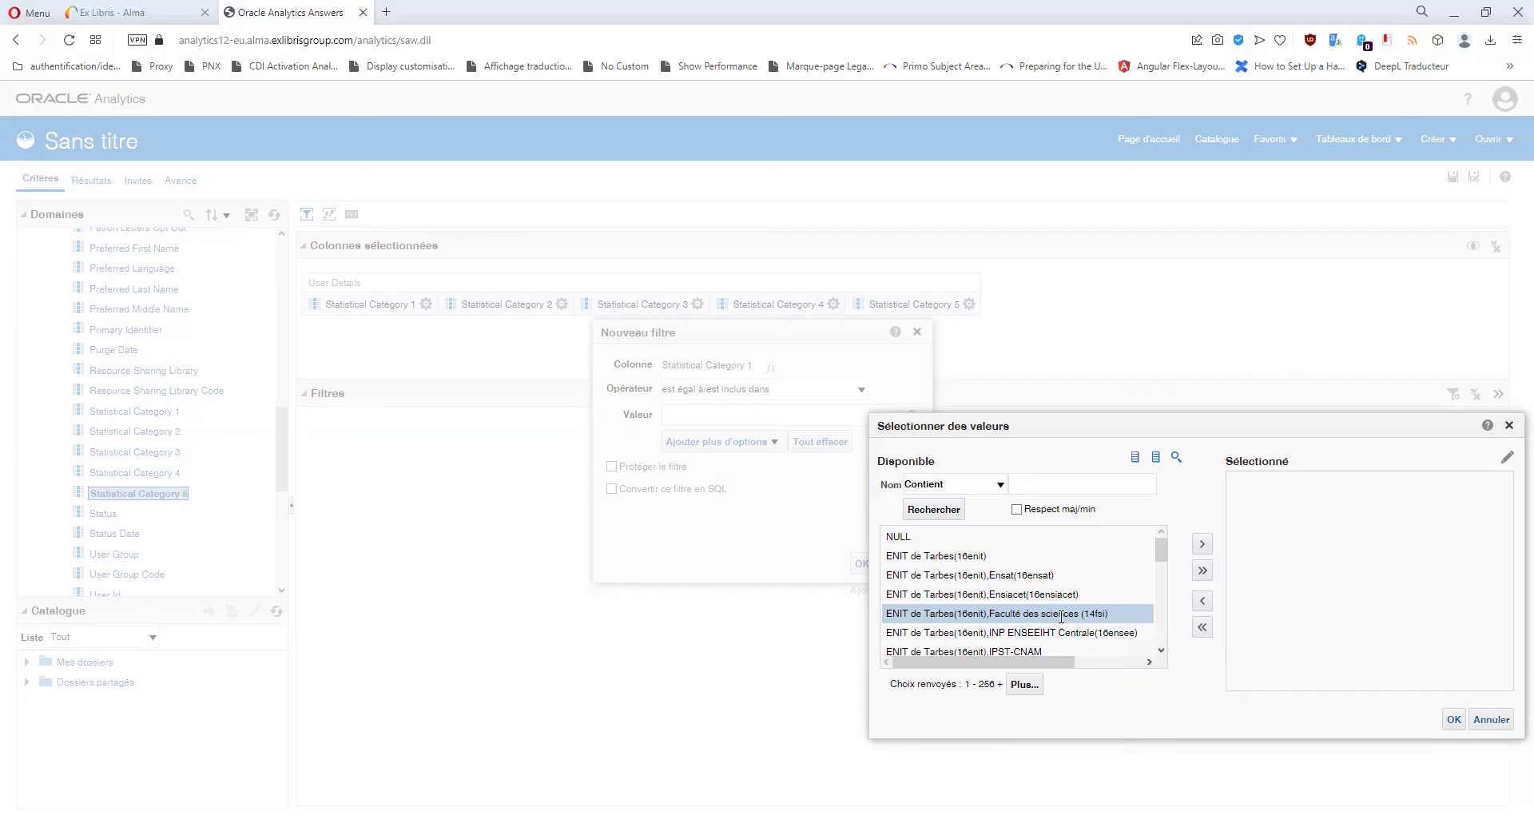
{"action": "left_click", "coordinate": [961, 557]}
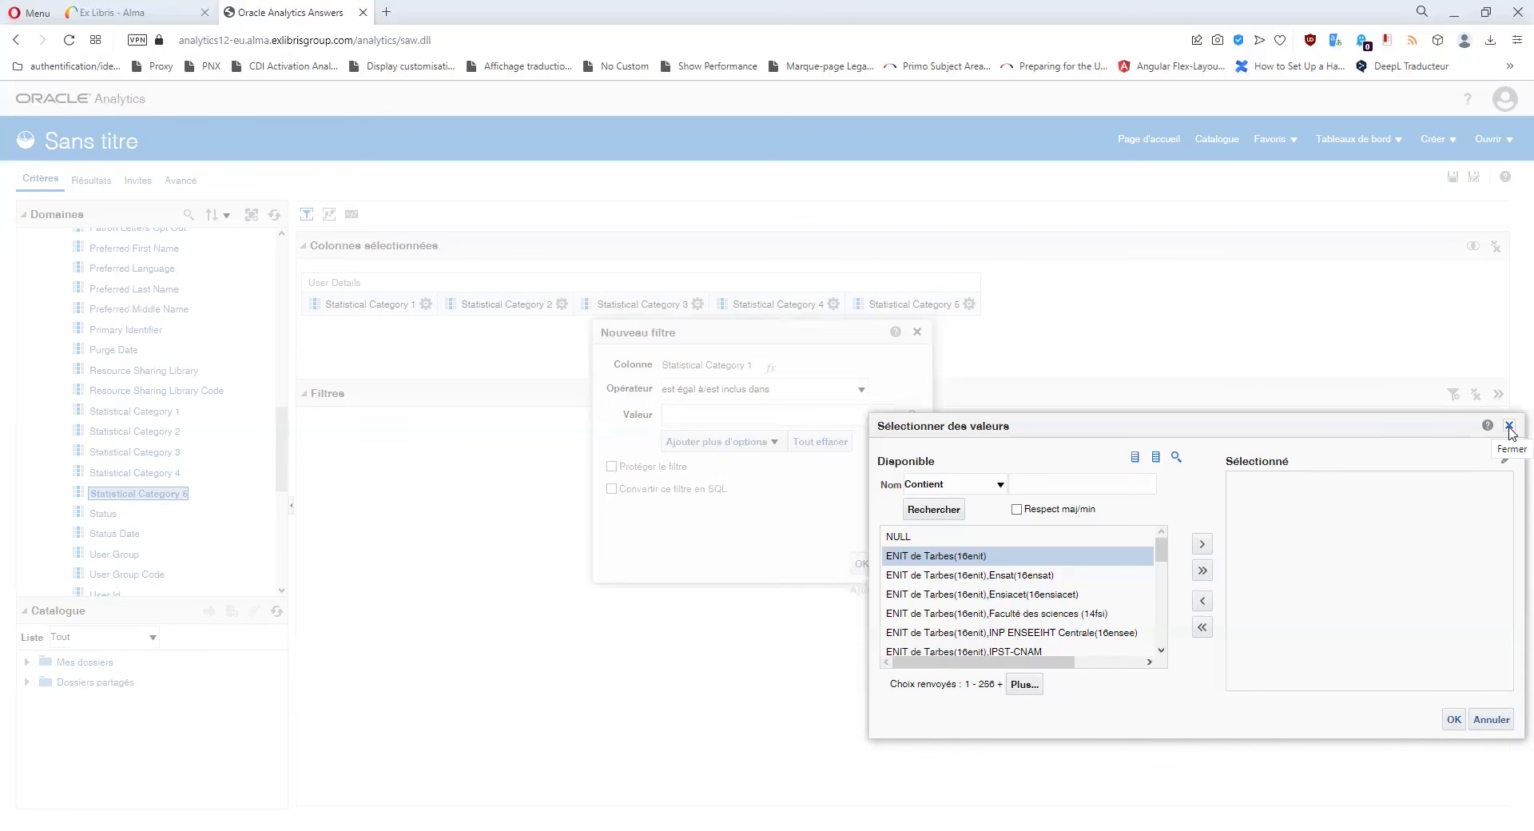
{"action": "left_click", "coordinate": [1510, 427]}
{"action": "left_click", "coordinate": [918, 333]}
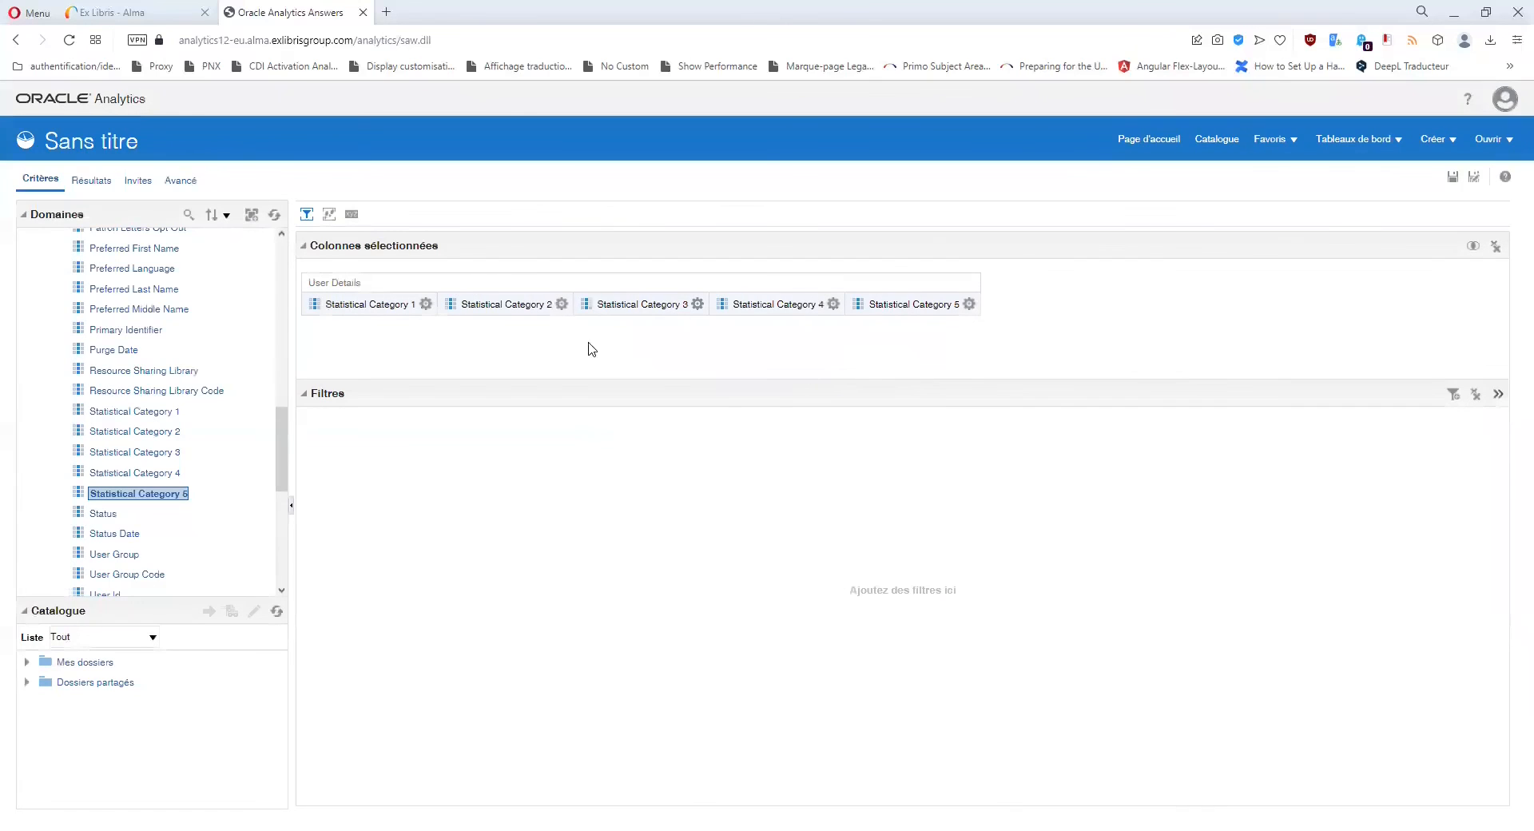
{"action": "left_click", "coordinate": [558, 309]}
Scroll through Statistical Category 2's filter values, then cancel that filter unchosen.
{"action": "left_click", "coordinate": [591, 393]}
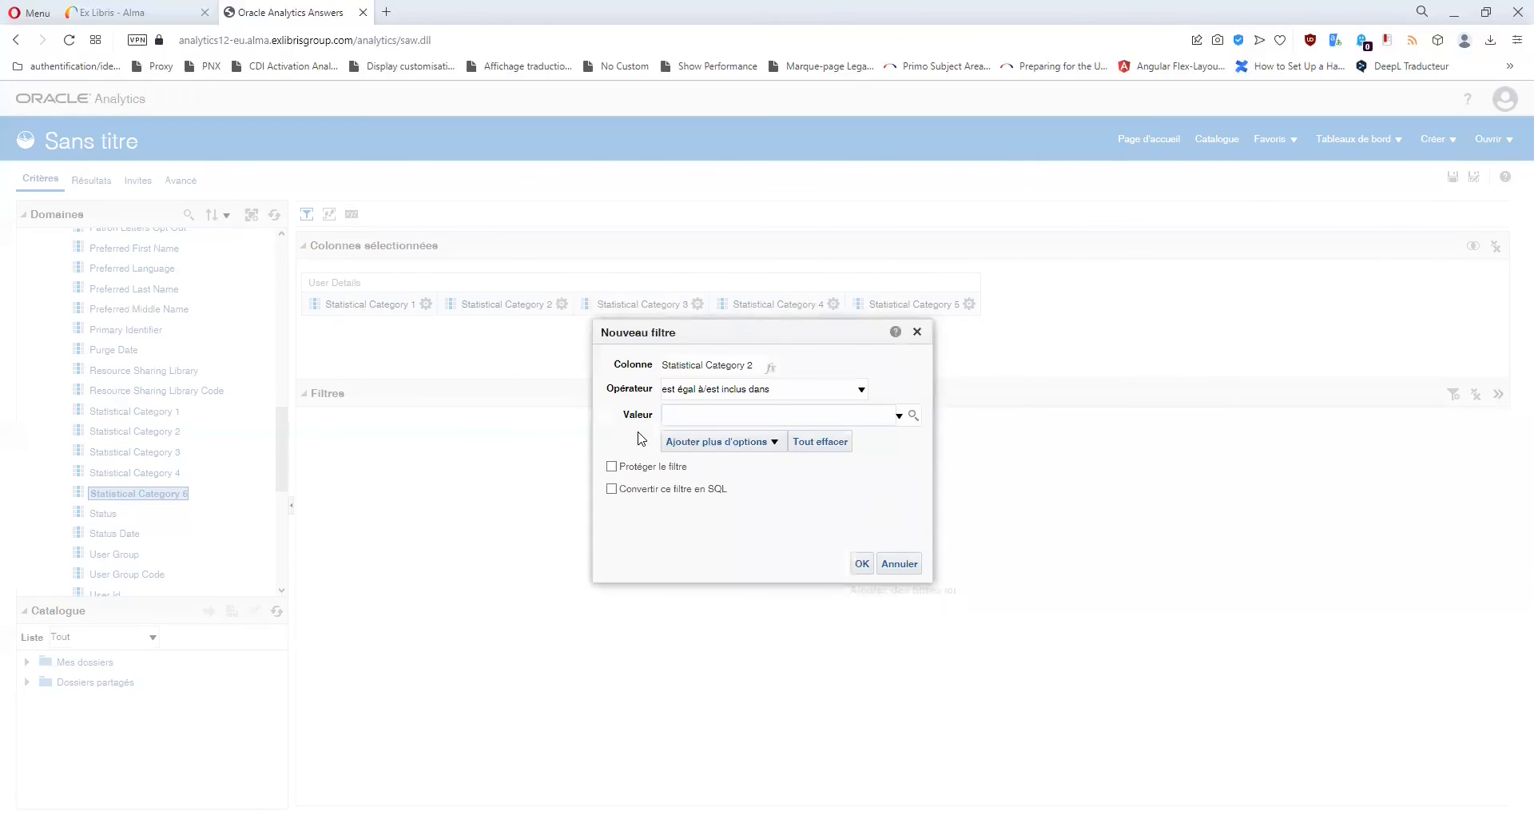
{"action": "left_click", "coordinate": [911, 415]}
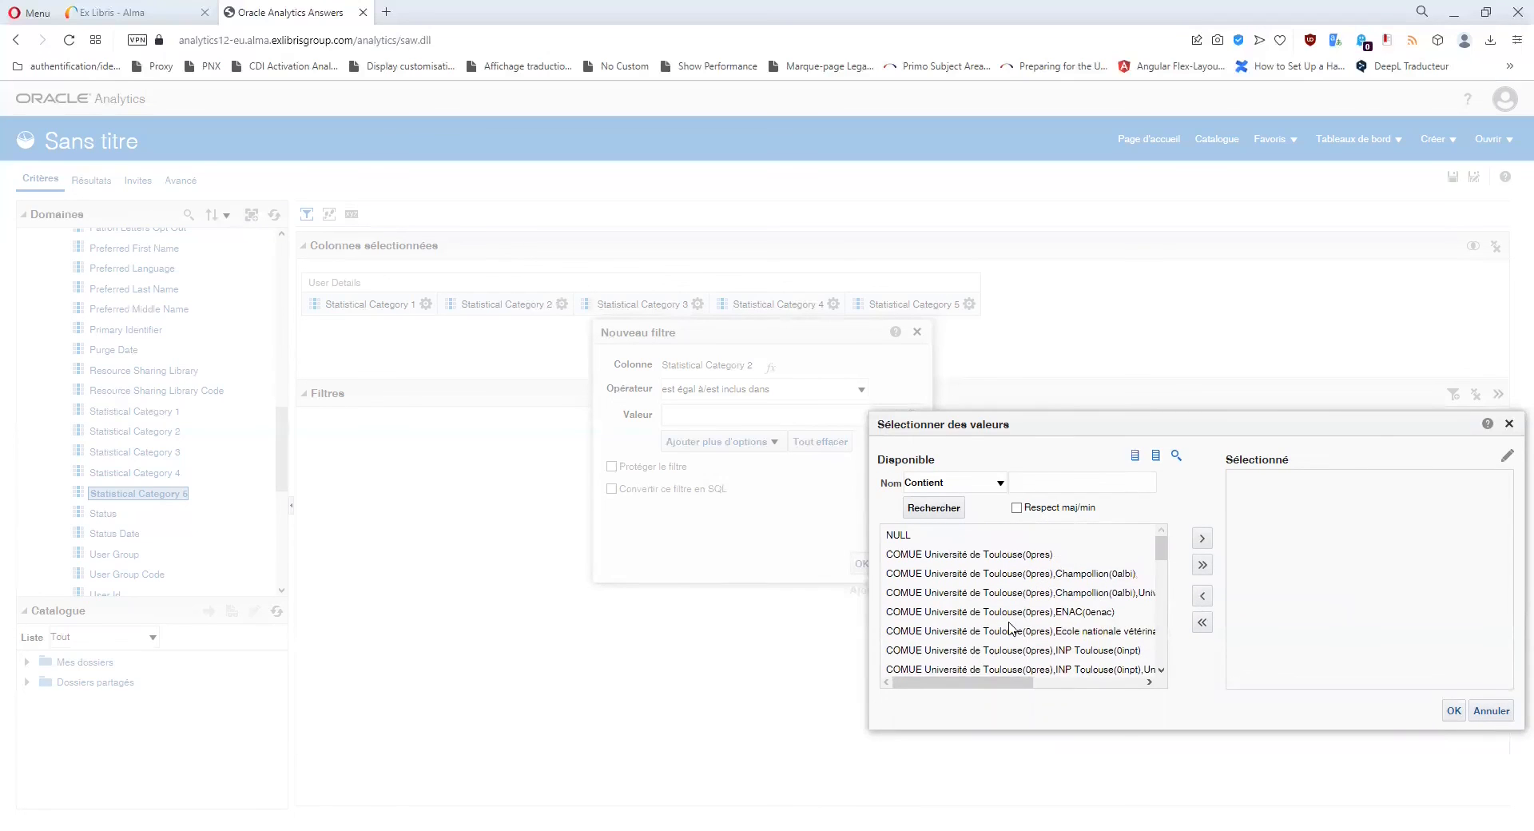
{"action": "scroll", "coordinate": [1013, 651], "scroll_direction": "down", "scroll_amount": 2}
{"action": "scroll", "coordinate": [1008, 635], "scroll_direction": "down", "scroll_amount": 1}
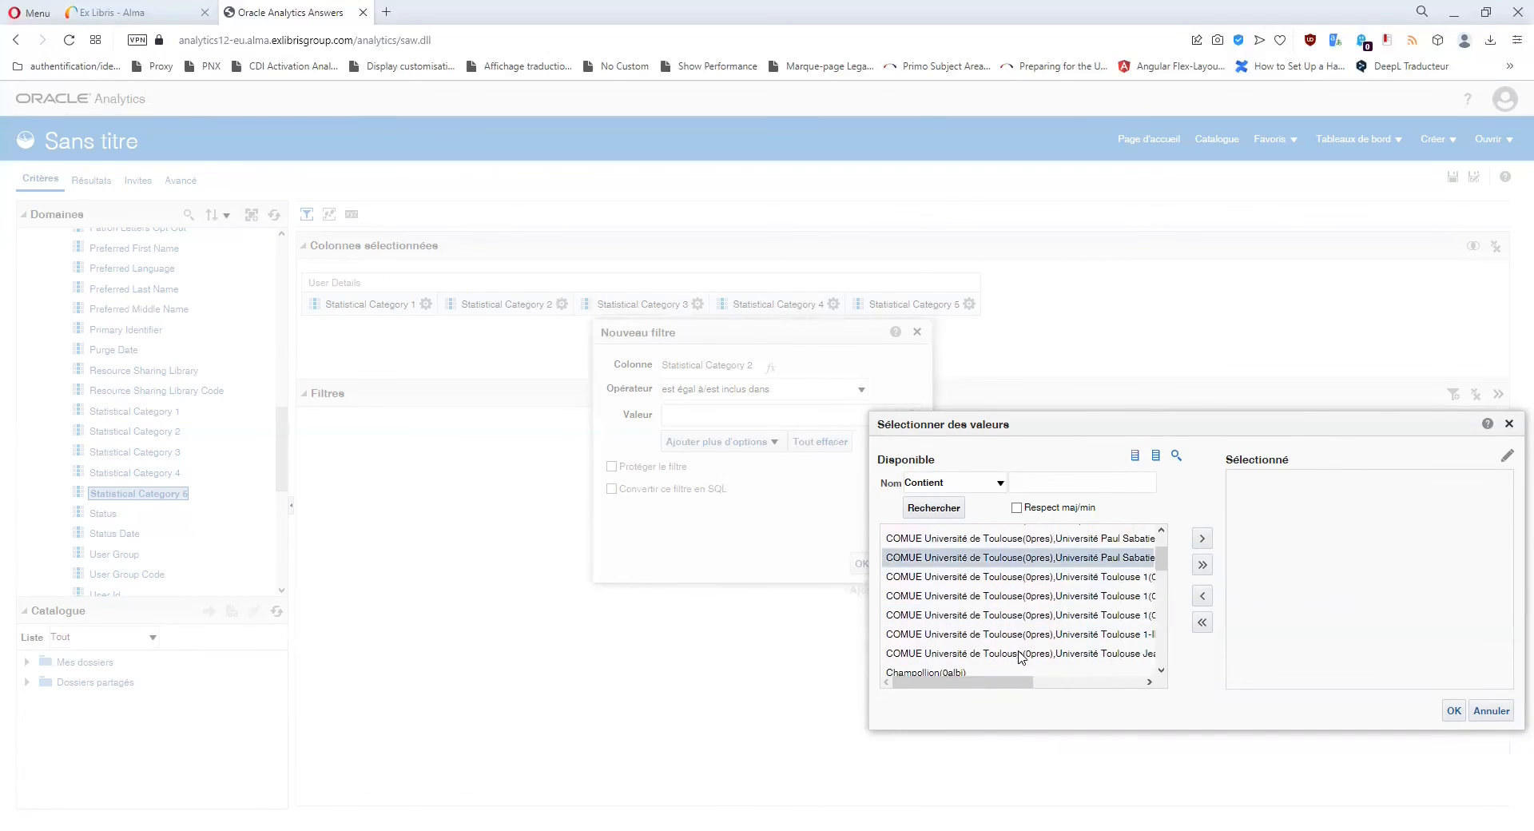
{"action": "scroll", "coordinate": [1050, 608], "scroll_direction": "up", "scroll_amount": 3}
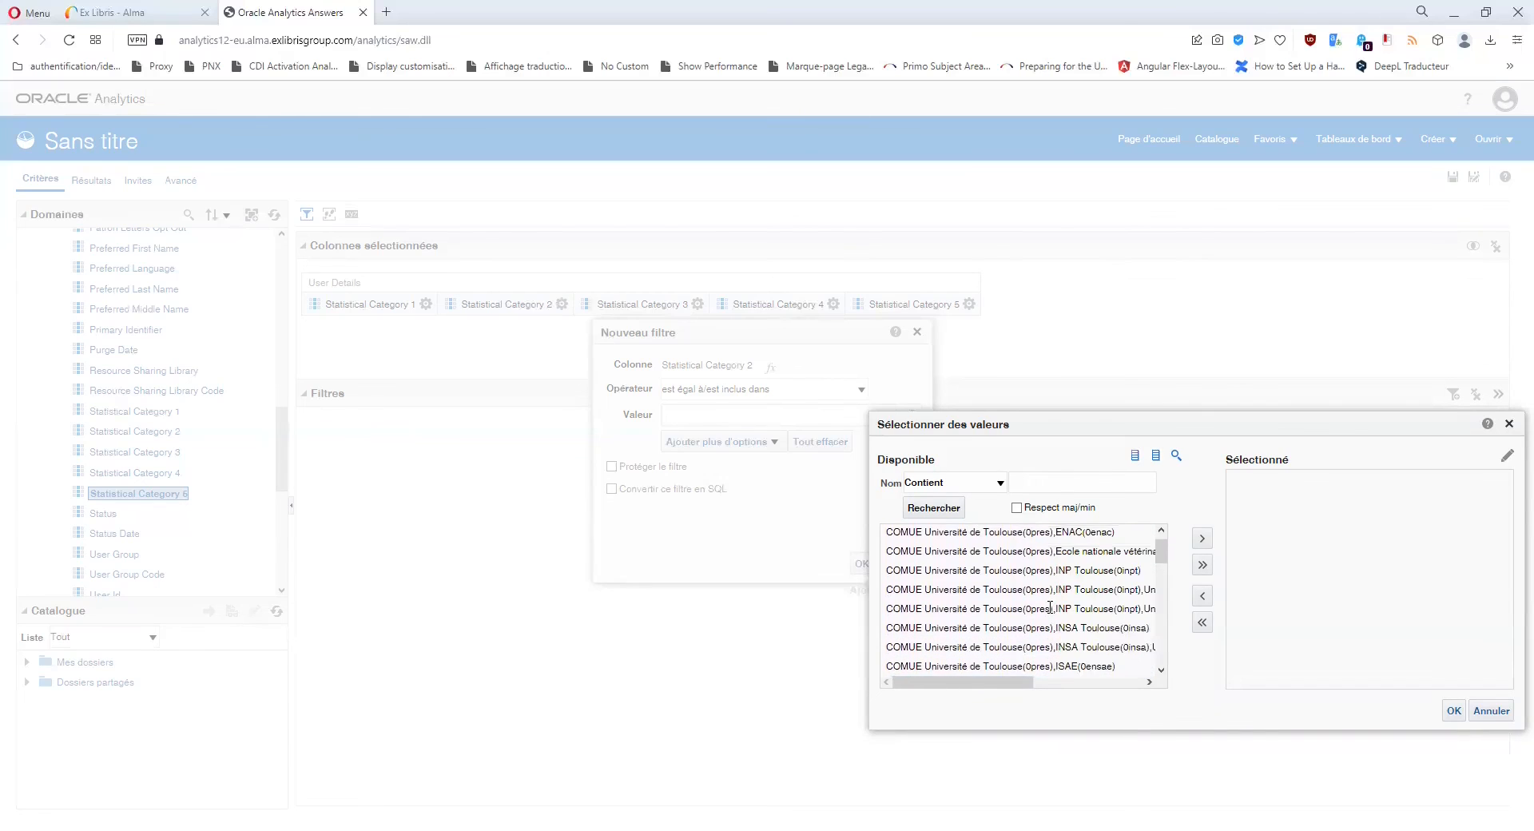
{"action": "left_click", "coordinate": [1509, 425]}
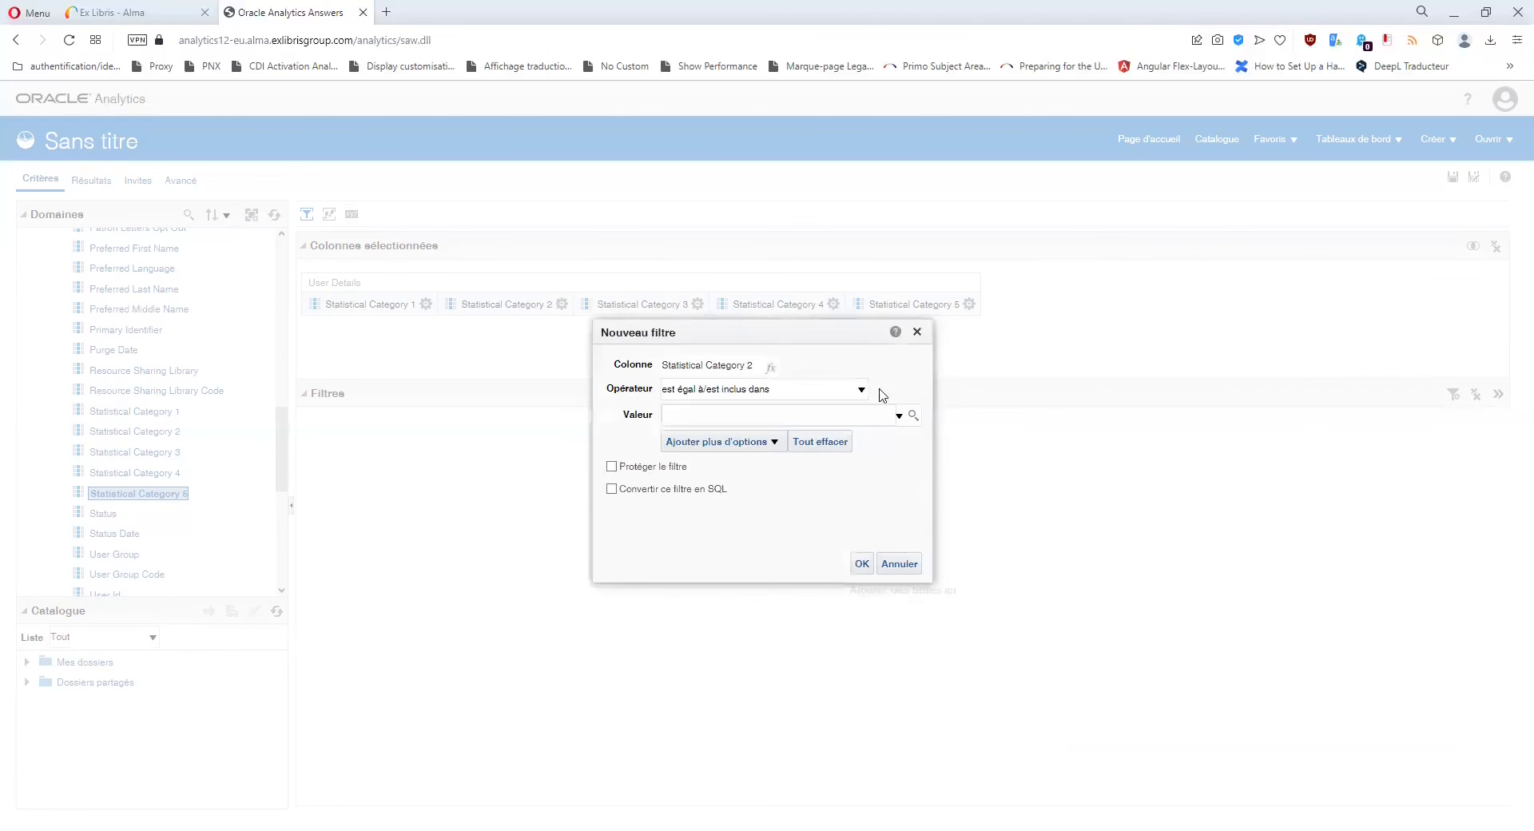
{"action": "left_click", "coordinate": [918, 331]}
Review Statistical Category 3's Bac + 1(B1), Bac + 2(B2), Bac + 3(B3) values, then cancel the filter.
{"action": "left_click", "coordinate": [699, 304]}
{"action": "left_click", "coordinate": [719, 393]}
{"action": "left_click", "coordinate": [912, 416]}
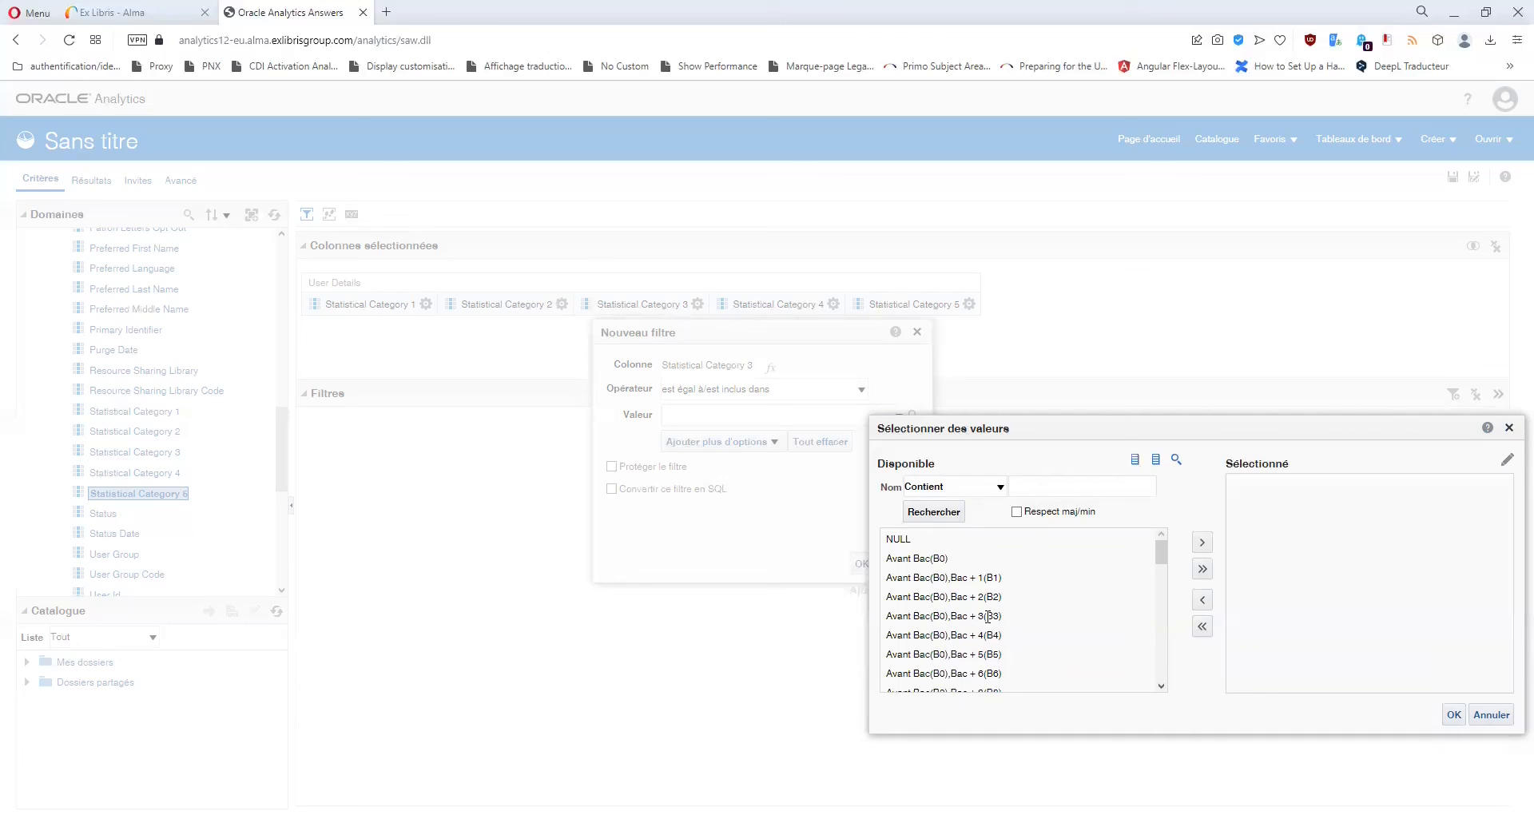
{"action": "scroll", "coordinate": [988, 616], "scroll_direction": "down", "scroll_amount": 1}
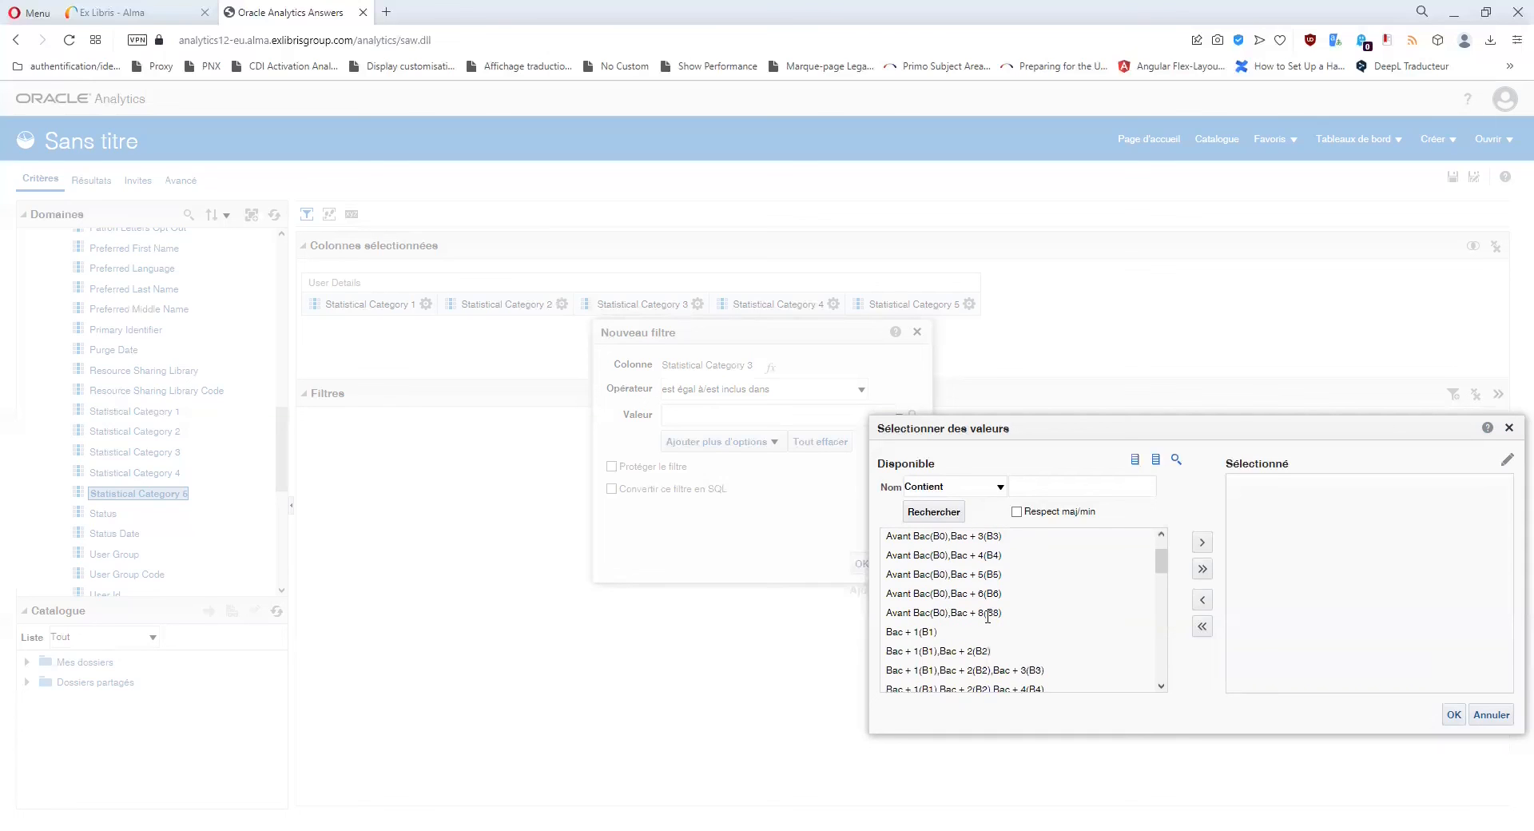
{"action": "scroll", "coordinate": [989, 616], "scroll_direction": "up", "scroll_amount": 1}
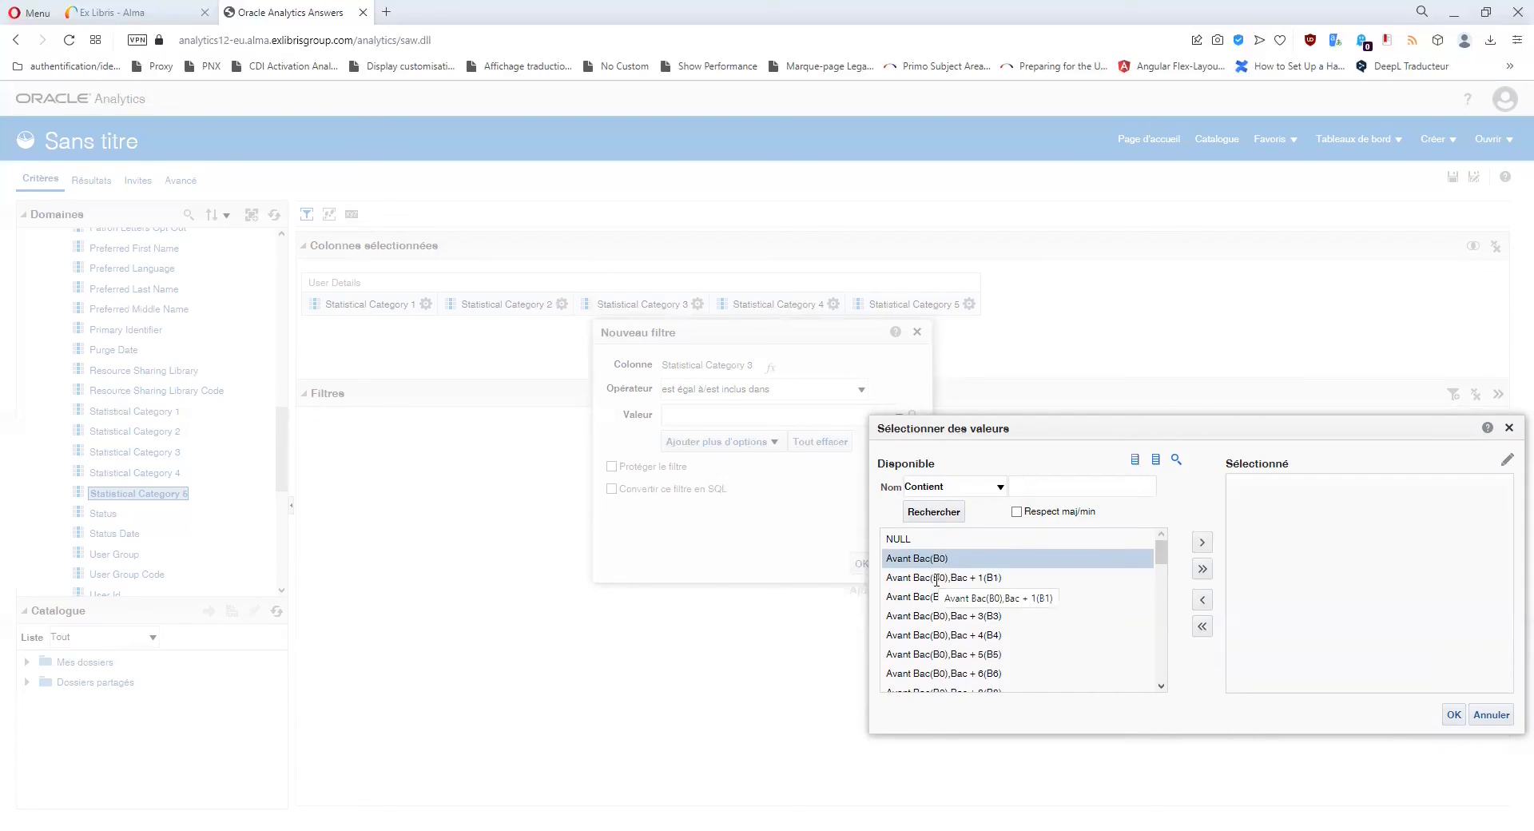
{"action": "scroll", "coordinate": [938, 581], "scroll_direction": "down", "scroll_amount": 5}
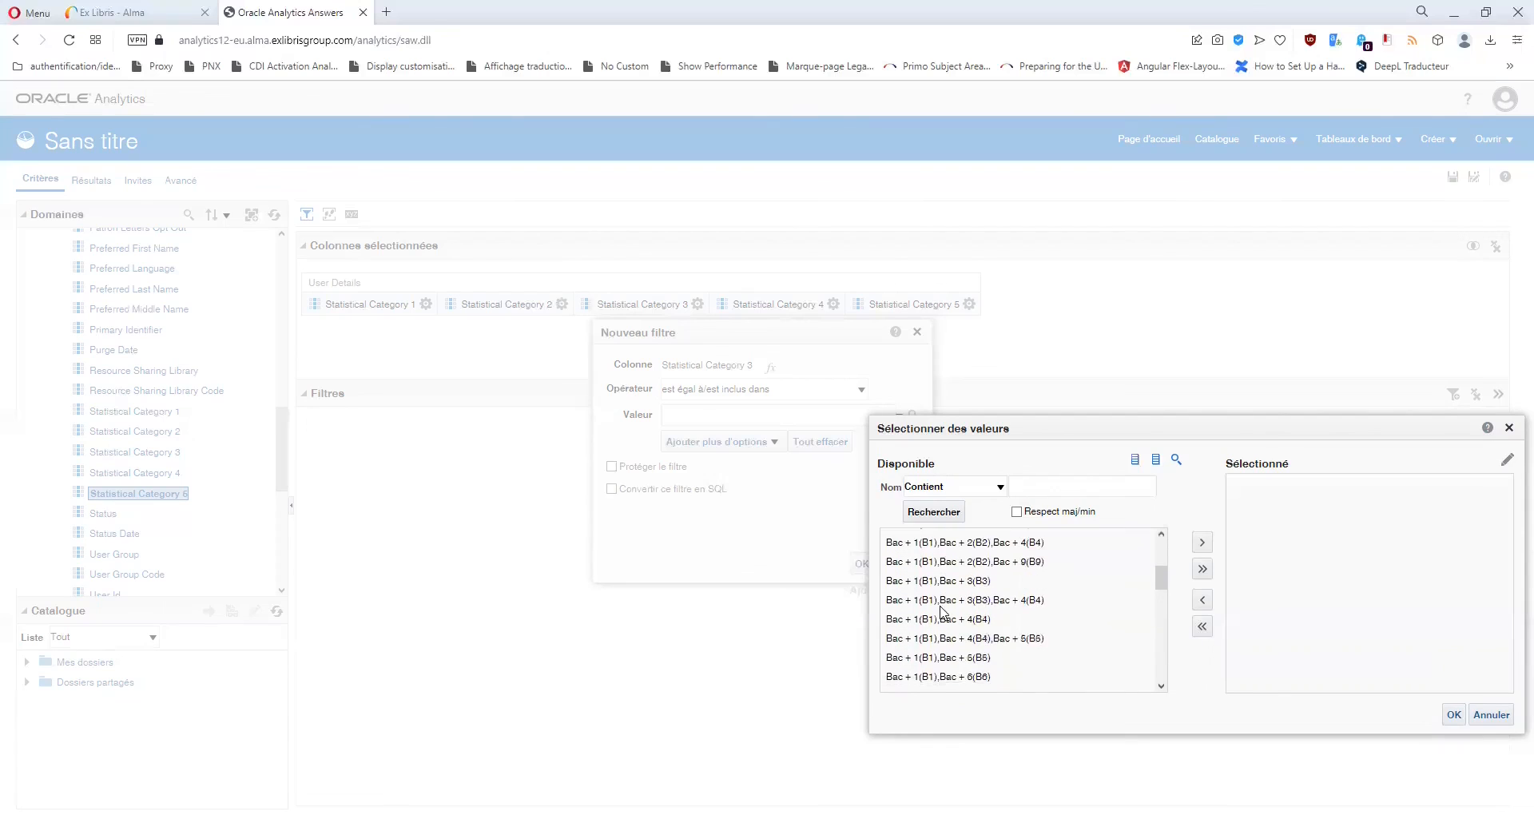
{"action": "left_click", "coordinate": [922, 553]}
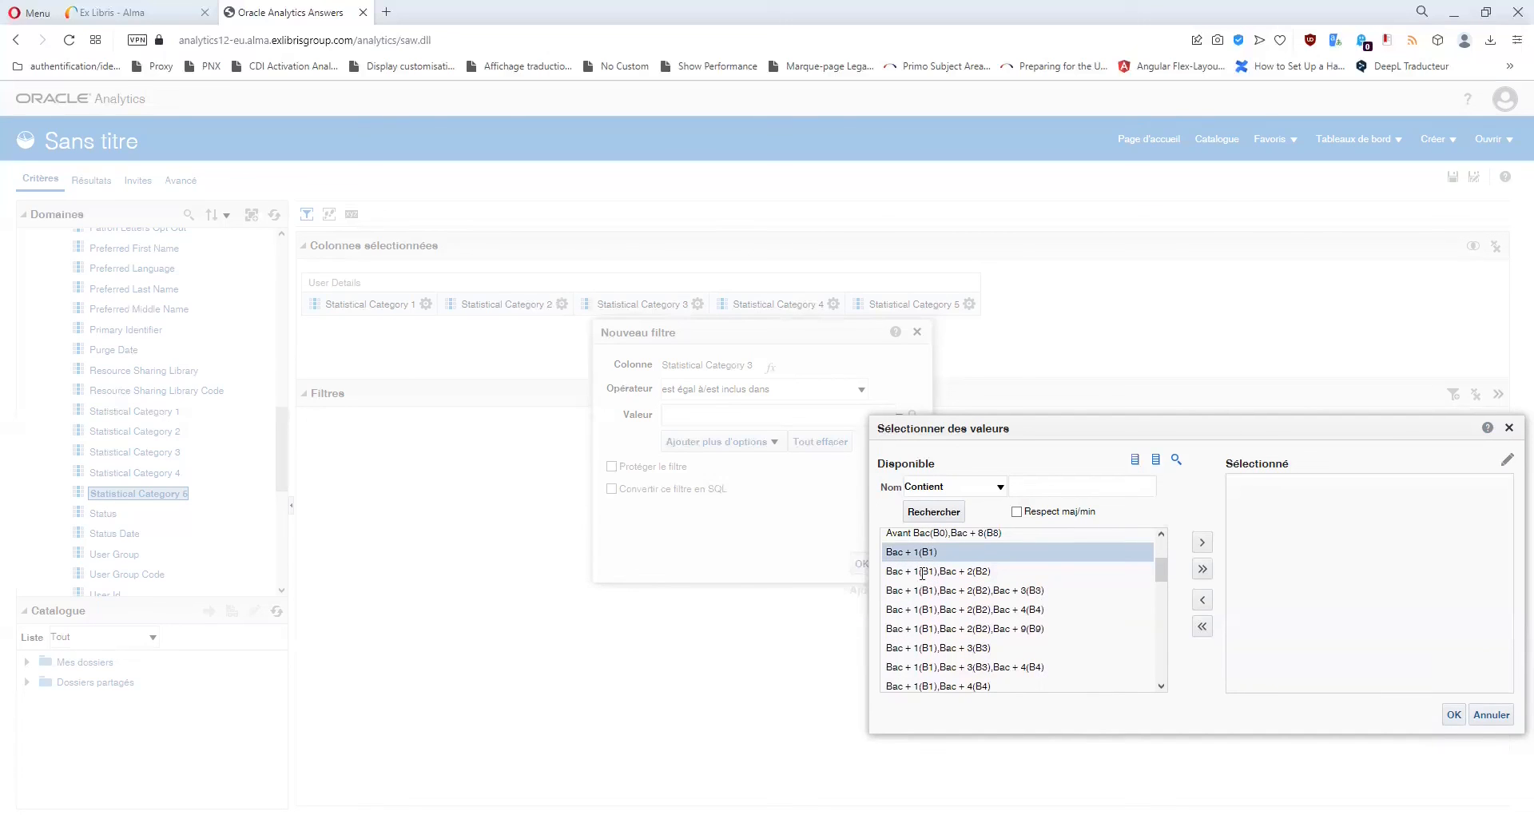
{"action": "left_click", "coordinate": [923, 572]}
{"action": "left_click", "coordinate": [922, 590]}
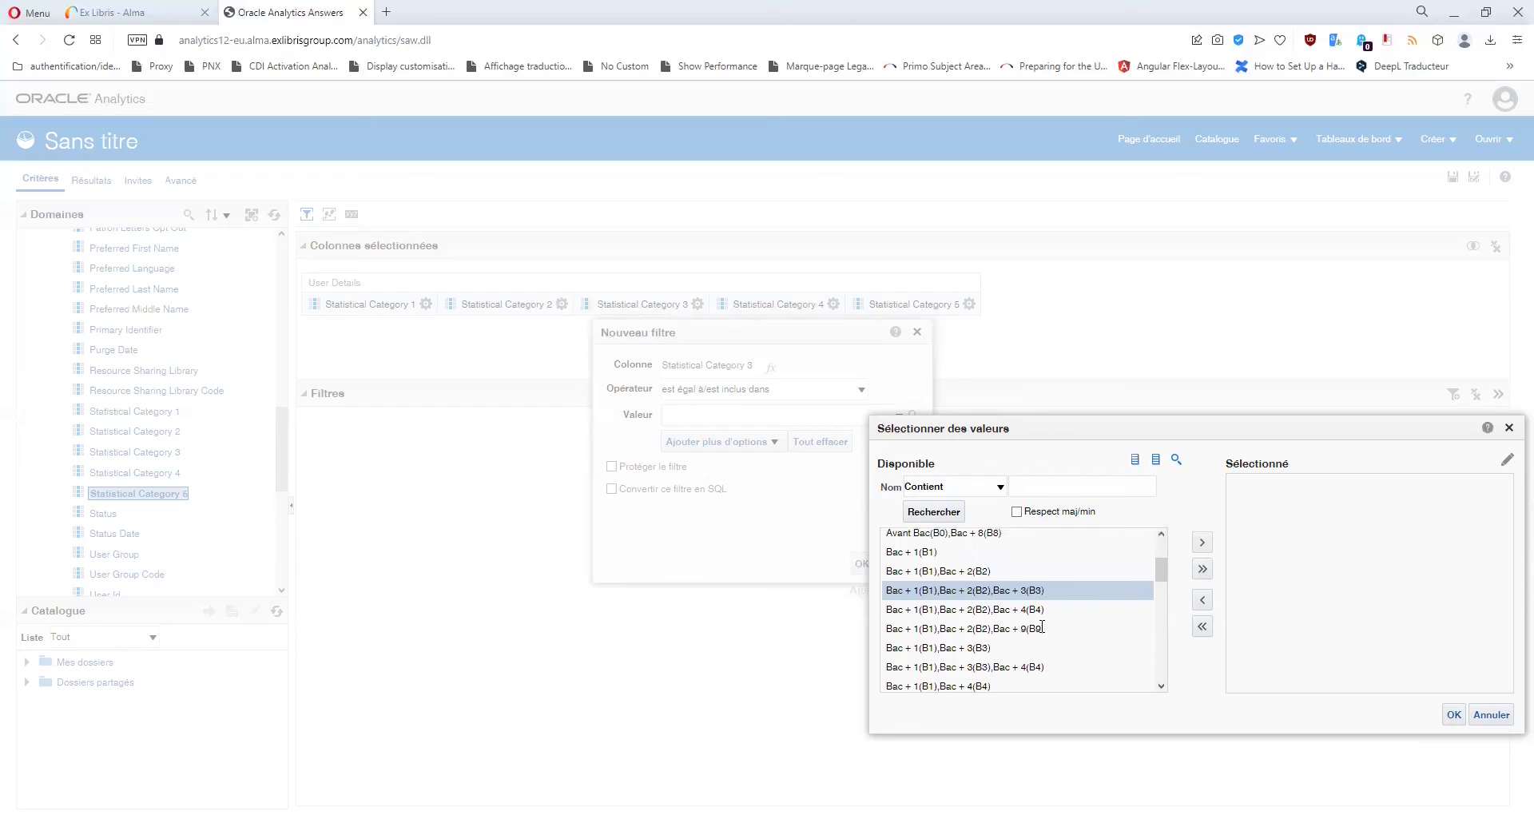
{"action": "left_click", "coordinate": [1510, 428]}
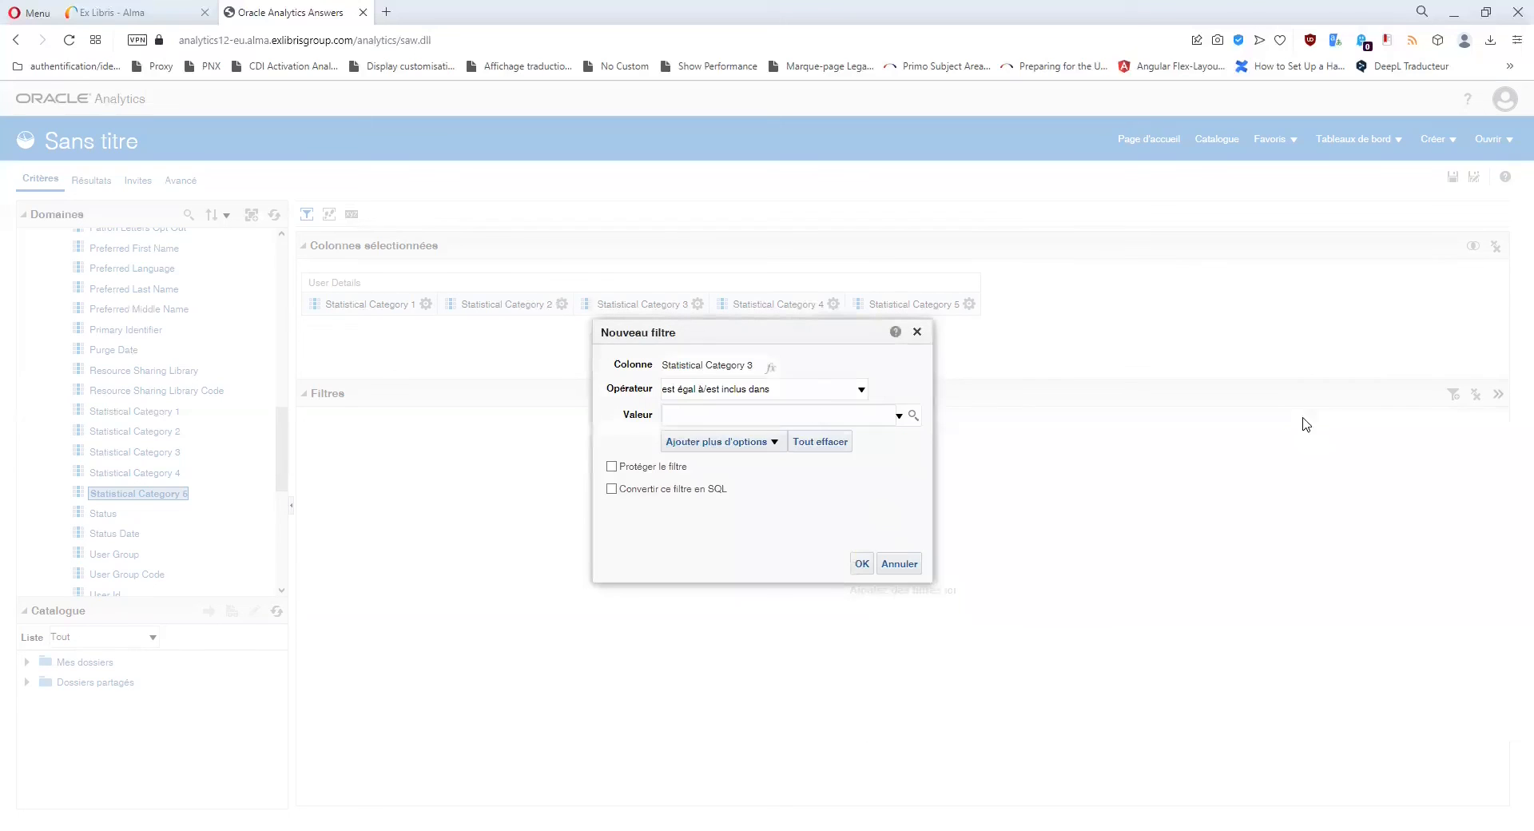
{"action": "left_click", "coordinate": [917, 332]}
Start a filter on Statistical Category 4 and scroll through its available values.
{"action": "left_click", "coordinate": [833, 304]}
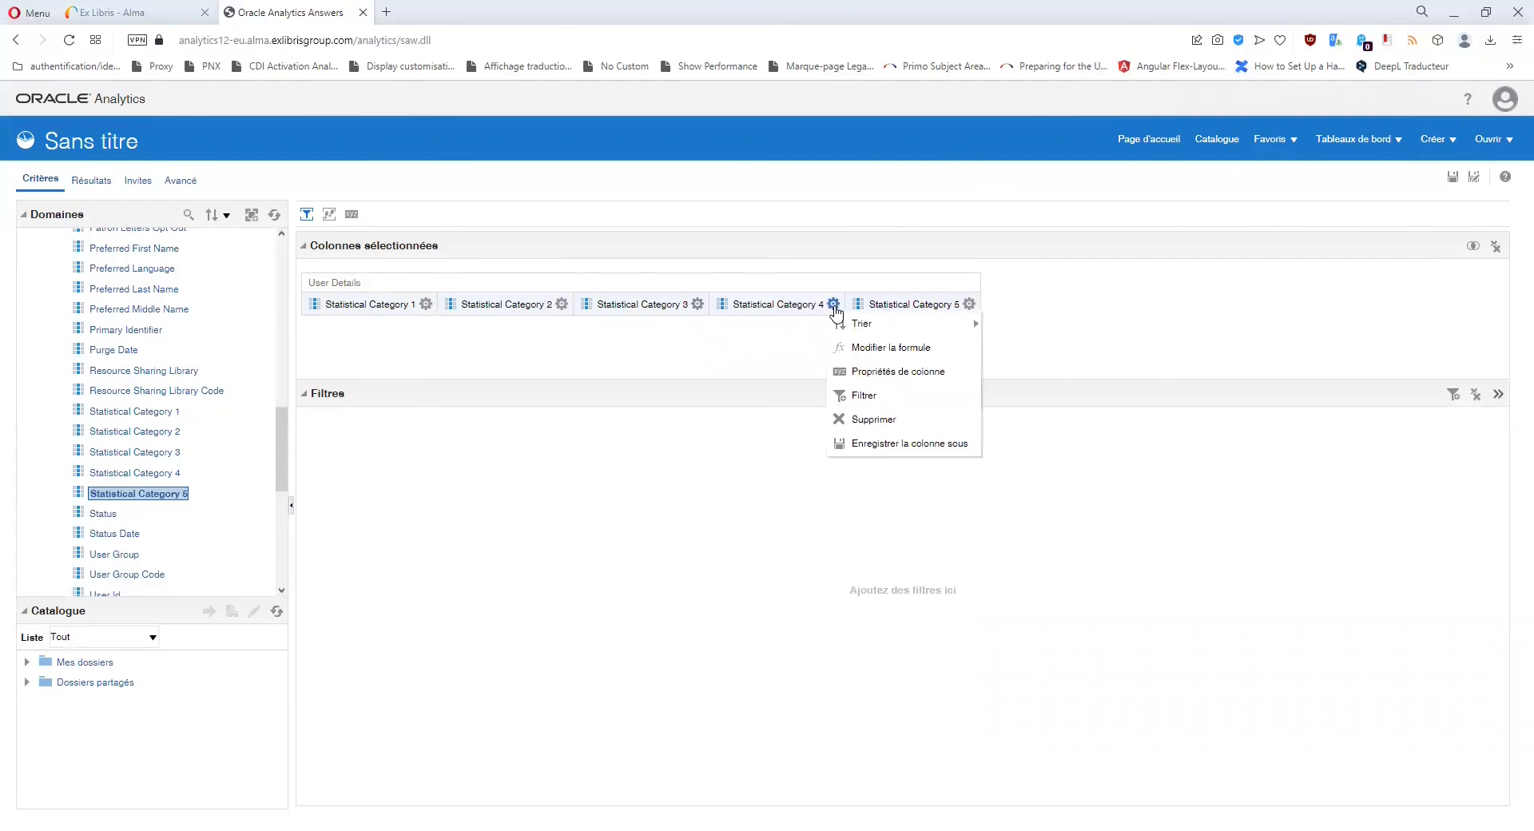
{"action": "left_click", "coordinate": [864, 402]}
{"action": "left_click", "coordinate": [912, 415]}
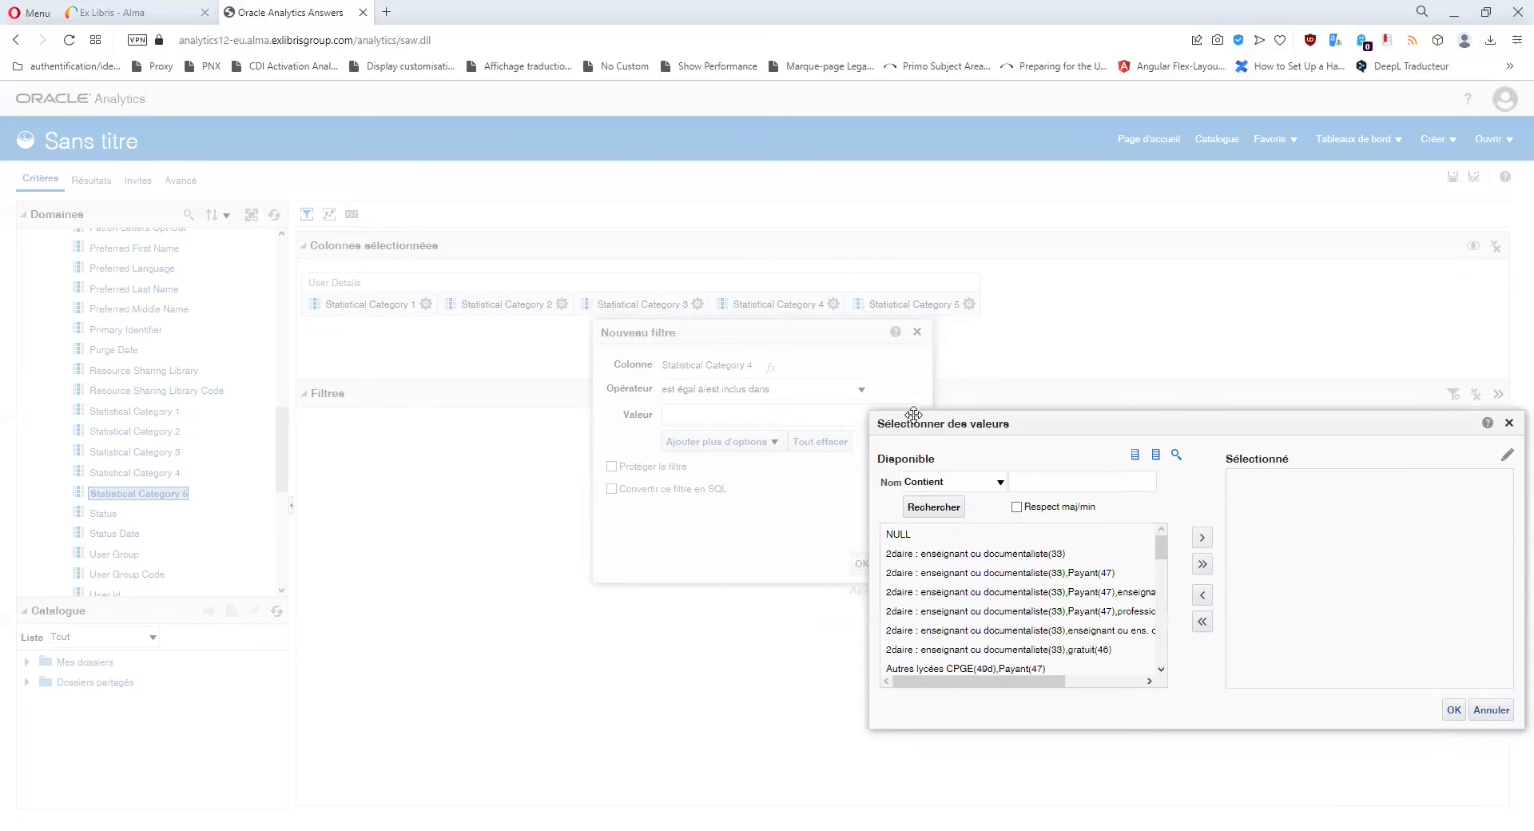
{"action": "scroll", "coordinate": [983, 542], "scroll_direction": "down", "scroll_amount": 2}
{"action": "scroll", "coordinate": [984, 542], "scroll_direction": "down", "scroll_amount": 6}
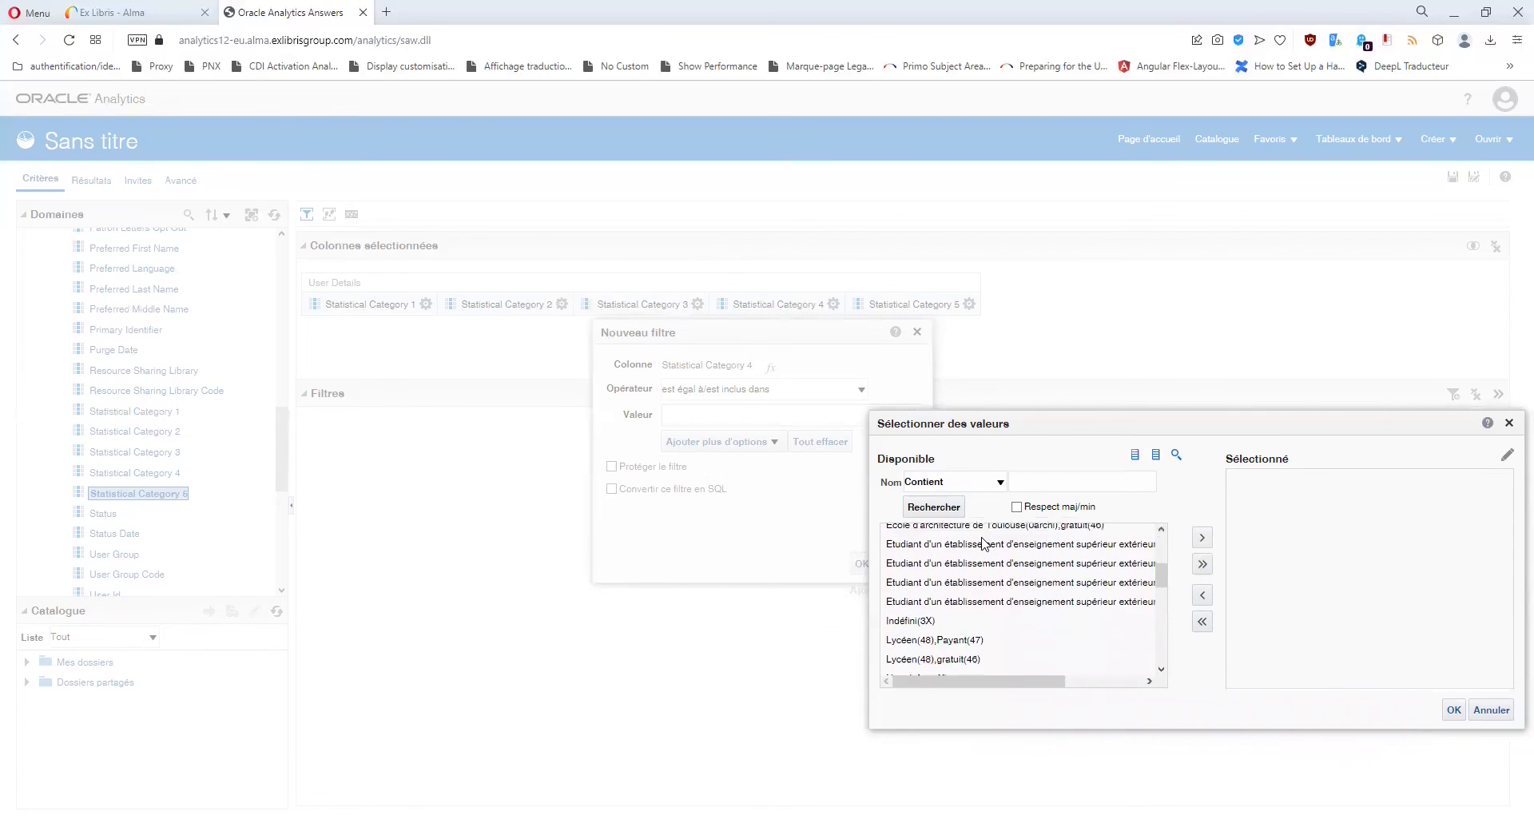
{"action": "scroll", "coordinate": [967, 537], "scroll_direction": "down", "scroll_amount": 3}
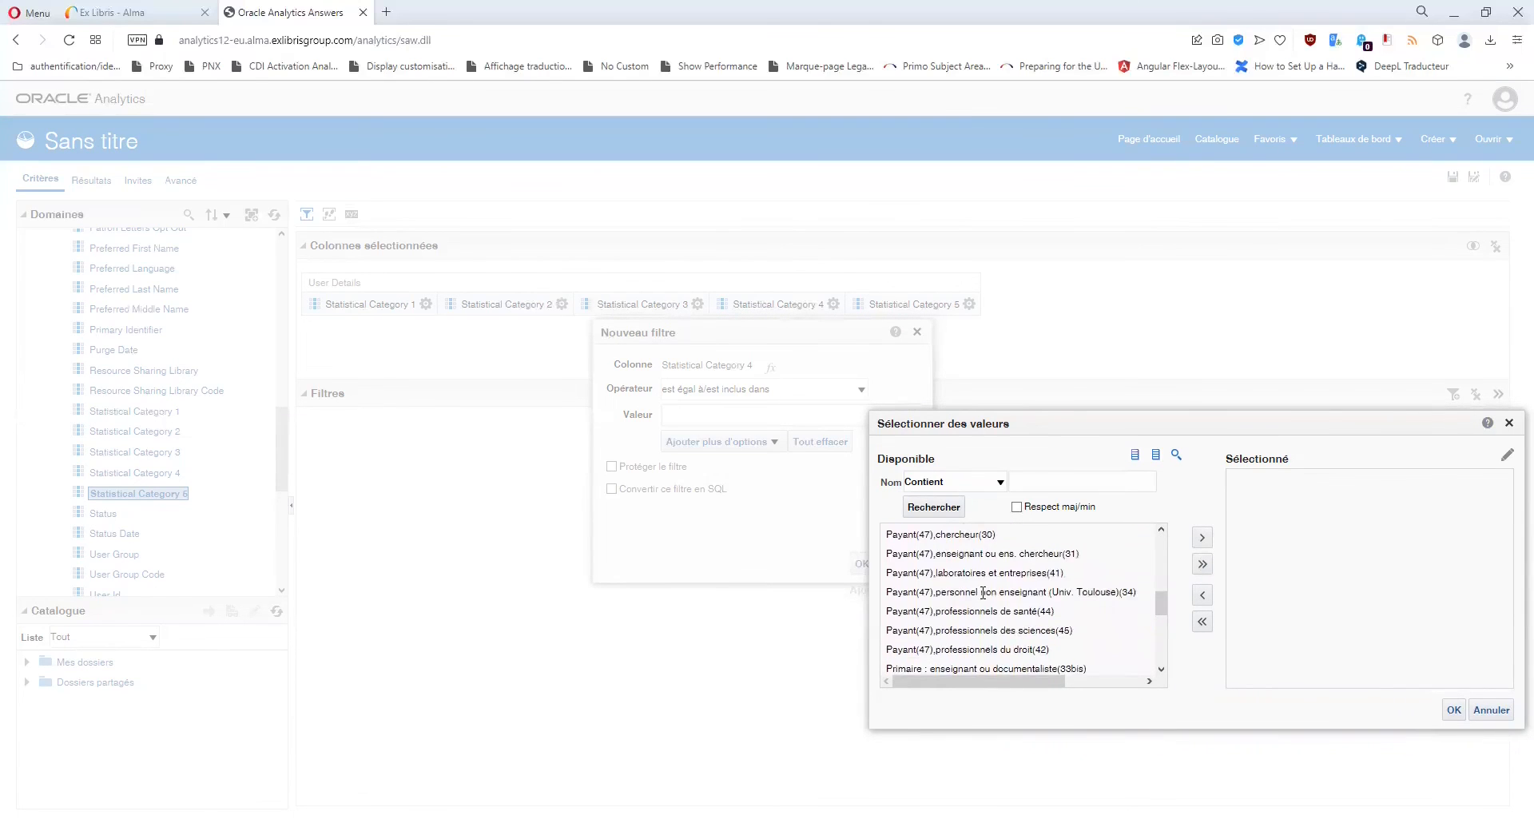
{"action": "scroll", "coordinate": [967, 537], "scroll_direction": "up", "scroll_amount": 1}
{"action": "scroll", "coordinate": [977, 629], "scroll_direction": "up", "scroll_amount": 5}
{"action": "scroll", "coordinate": [977, 629], "scroll_direction": "up", "scroll_amount": 3}
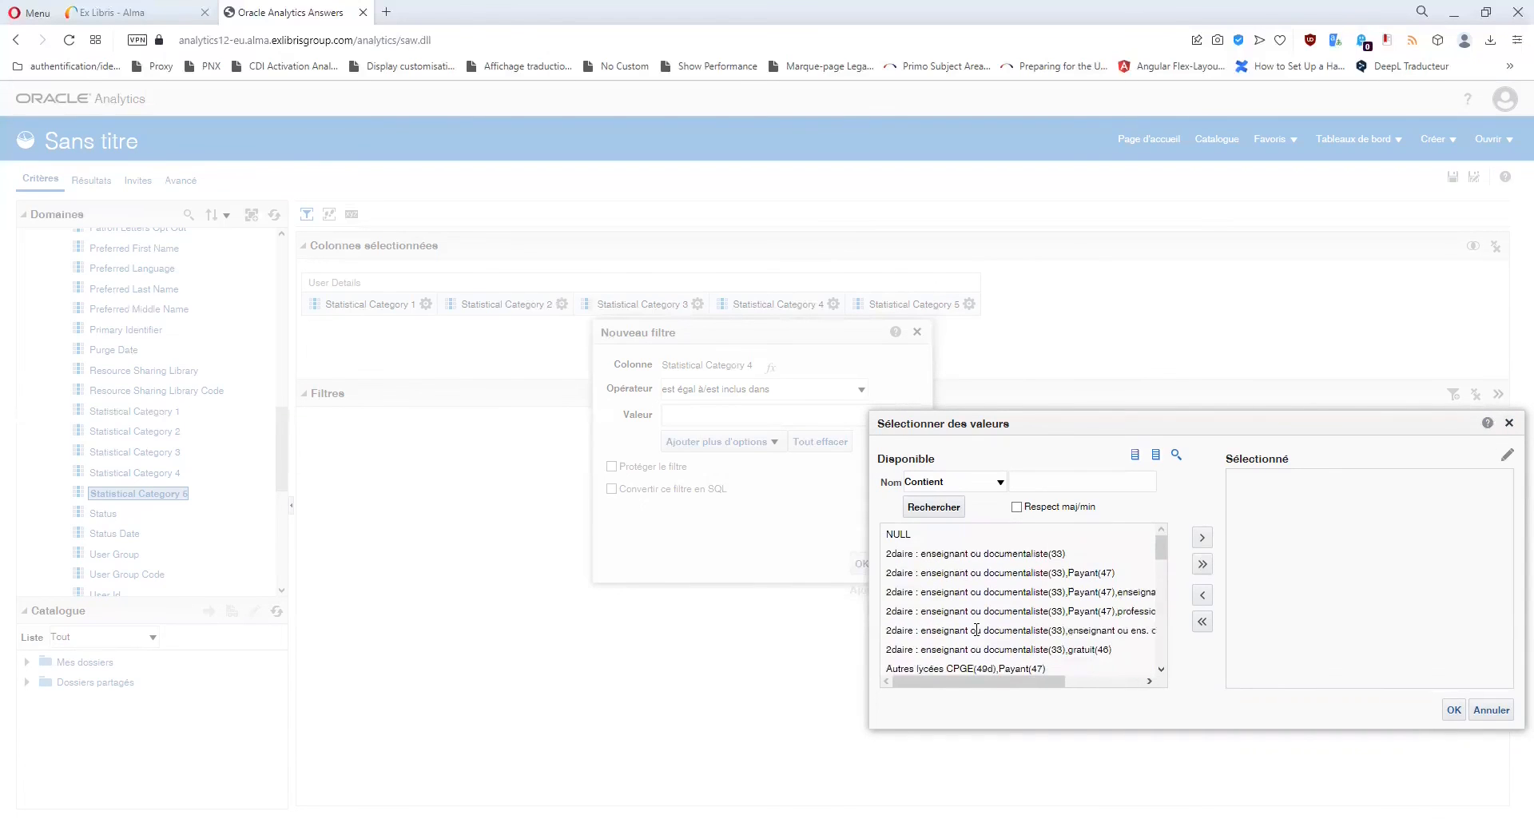
Inspect the '2daire : enseignant ou documentaliste' value combinations, then cancel the filter unchosen.
{"action": "left_click", "coordinate": [962, 572]}
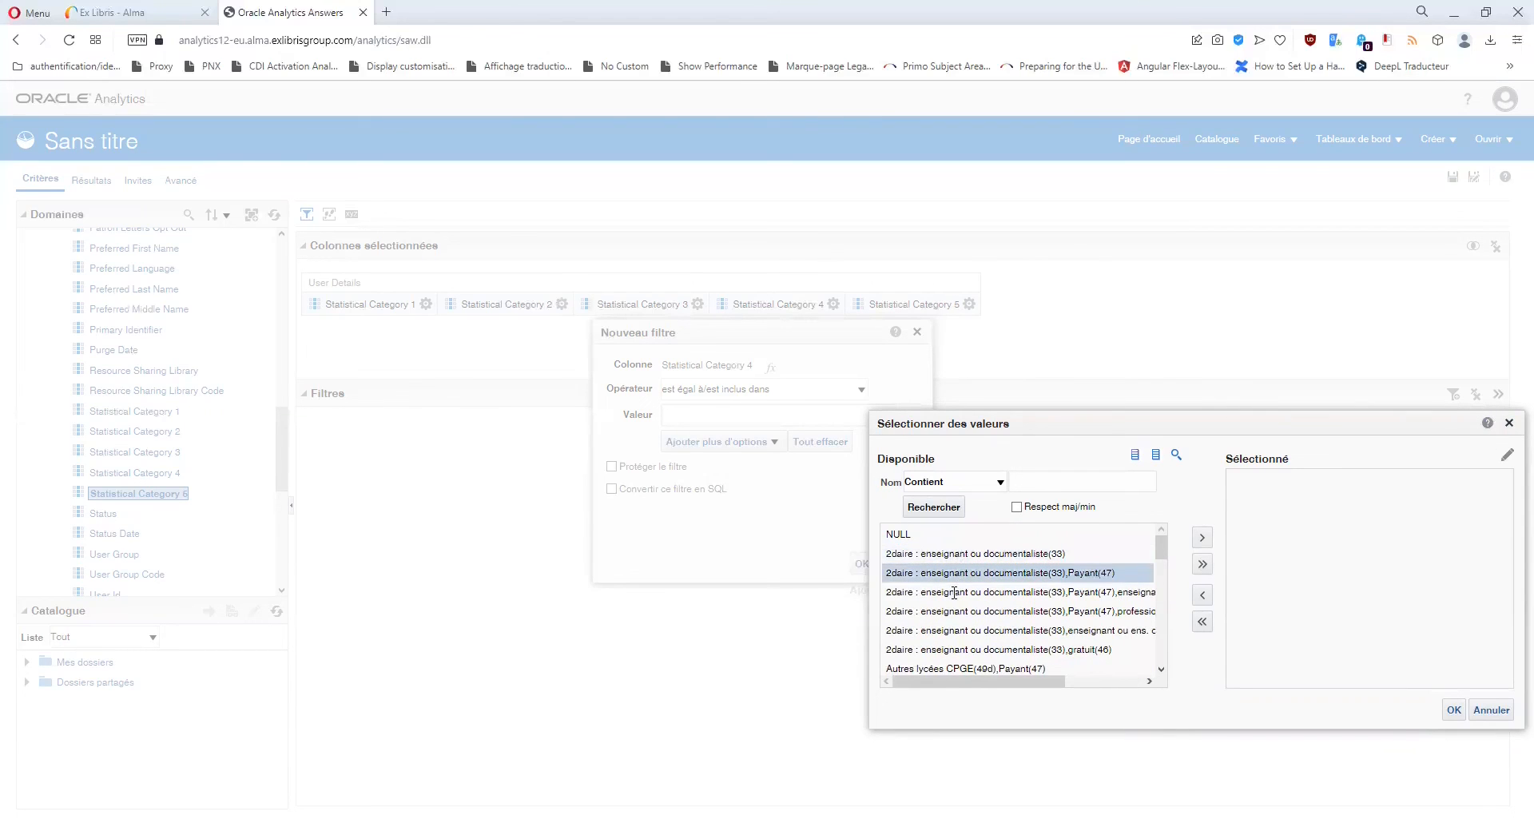
{"action": "left_click", "coordinate": [951, 610]}
{"action": "left_click", "coordinate": [948, 631]}
{"action": "left_click", "coordinate": [948, 646]}
{"action": "scroll", "coordinate": [974, 639], "scroll_direction": "down", "scroll_amount": 2}
{"action": "scroll", "coordinate": [988, 634], "scroll_direction": "up", "scroll_amount": 2}
{"action": "left_click", "coordinate": [960, 554]}
{"action": "left_click", "coordinate": [959, 572]}
{"action": "left_click", "coordinate": [956, 592]}
{"action": "left_click", "coordinate": [954, 613]}
{"action": "left_click", "coordinate": [955, 632]}
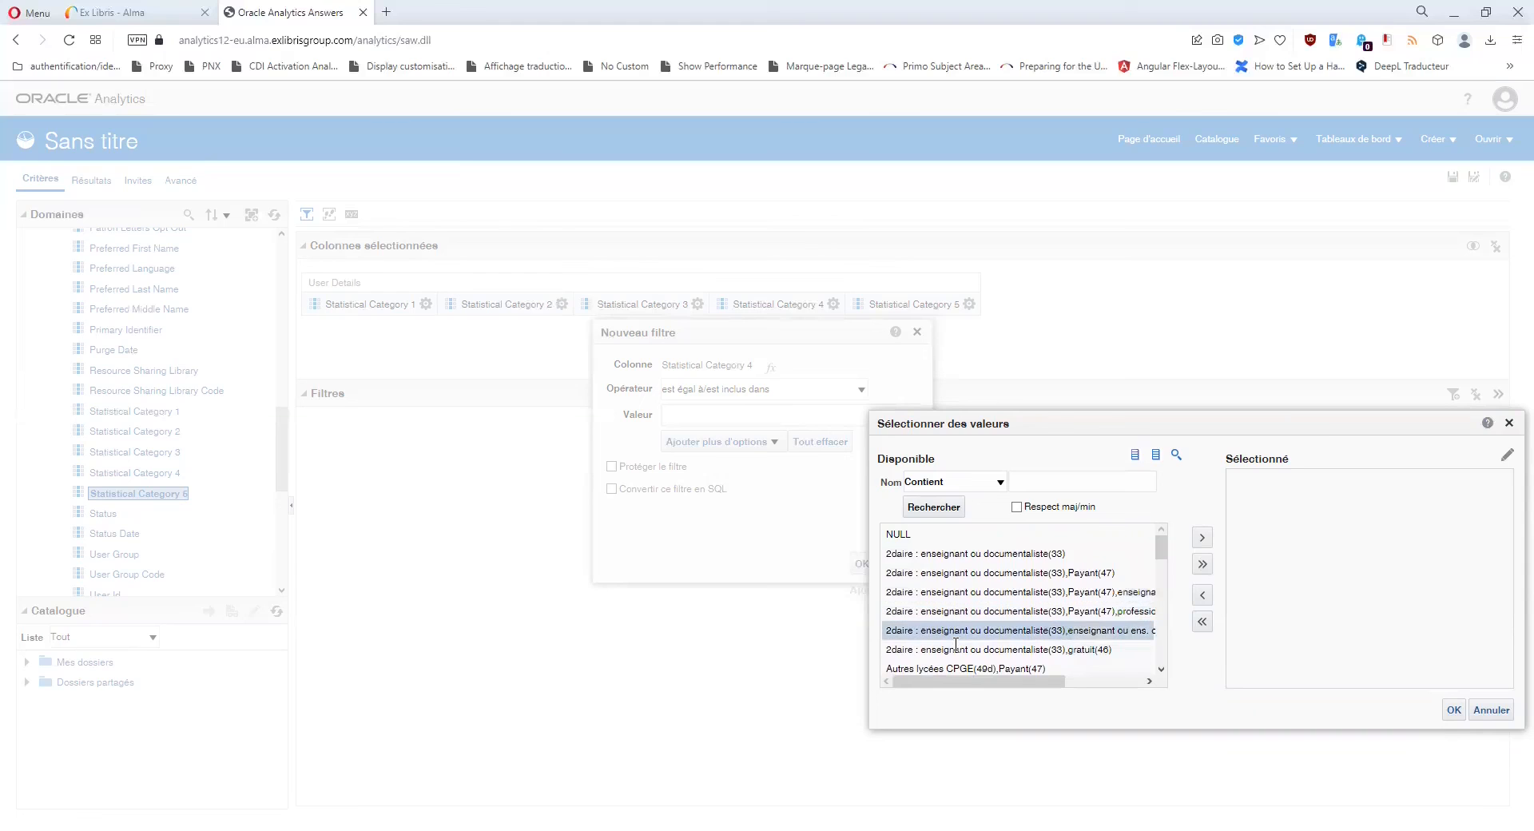
{"action": "left_click", "coordinate": [956, 650]}
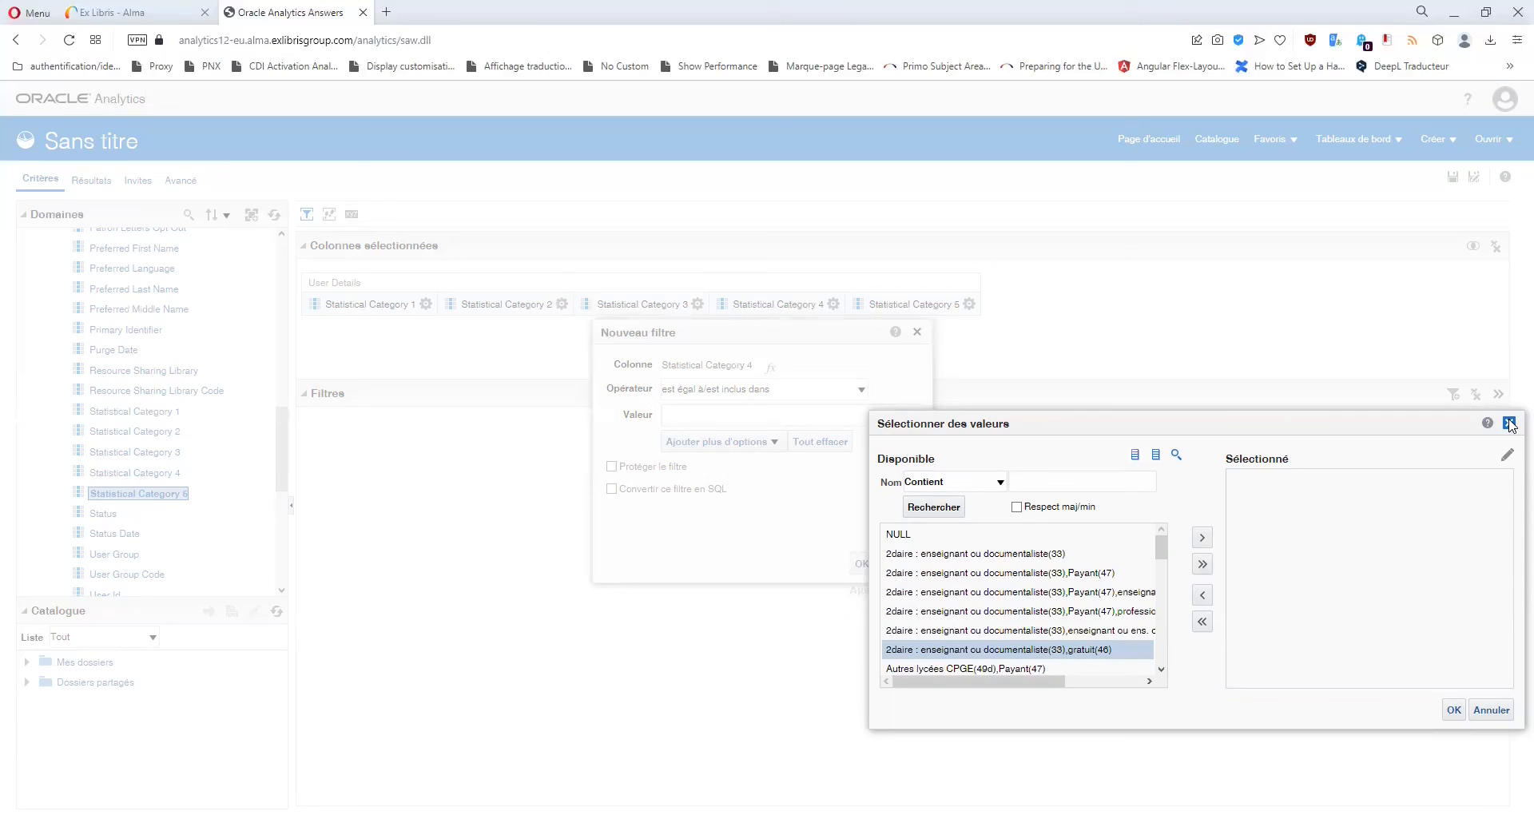
{"action": "left_click", "coordinate": [1511, 423]}
{"action": "left_click", "coordinate": [917, 331]}
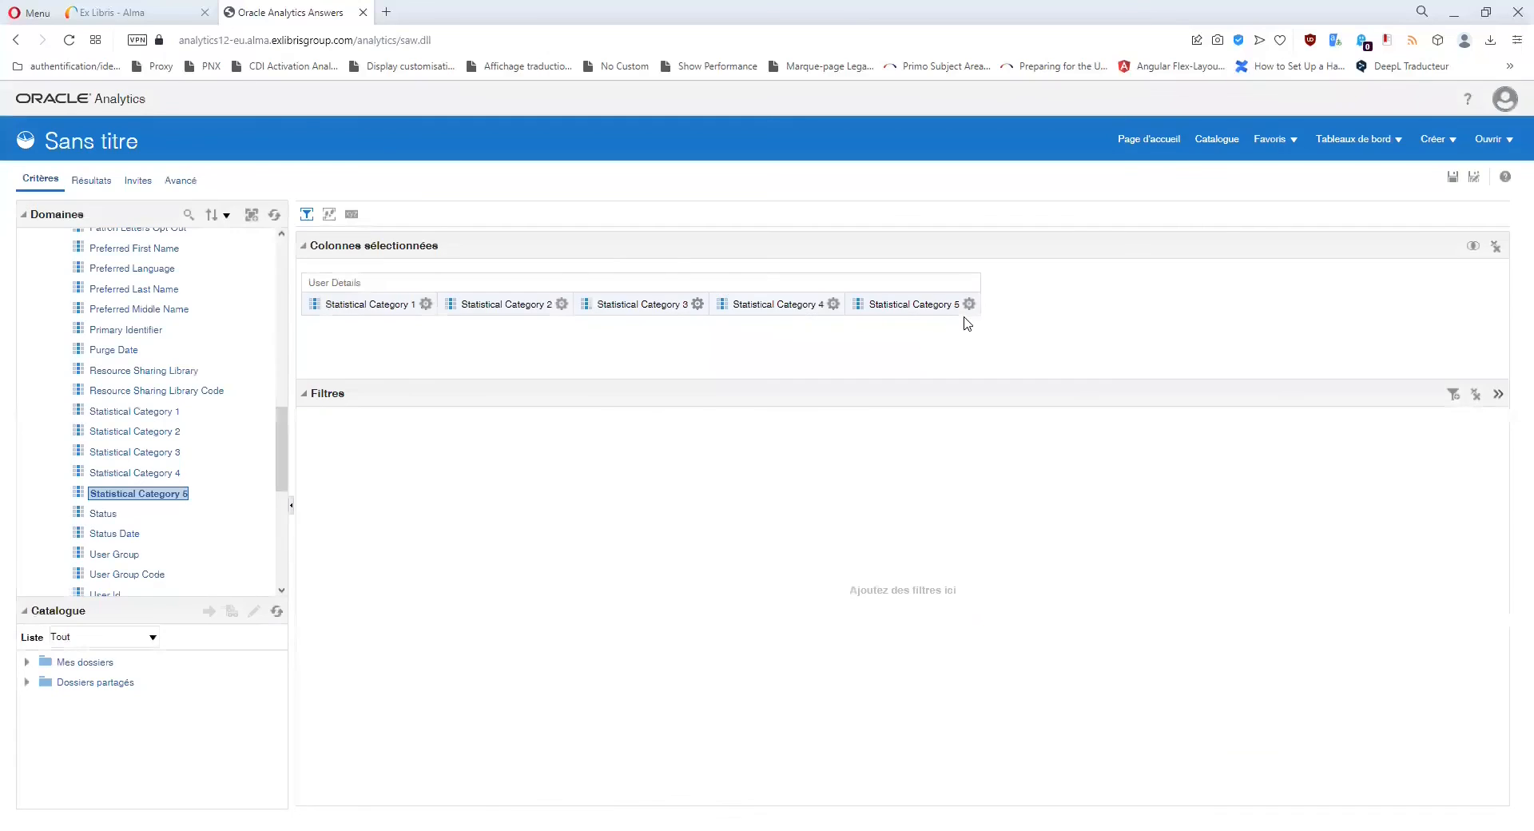
{"action": "left_click", "coordinate": [969, 305]}
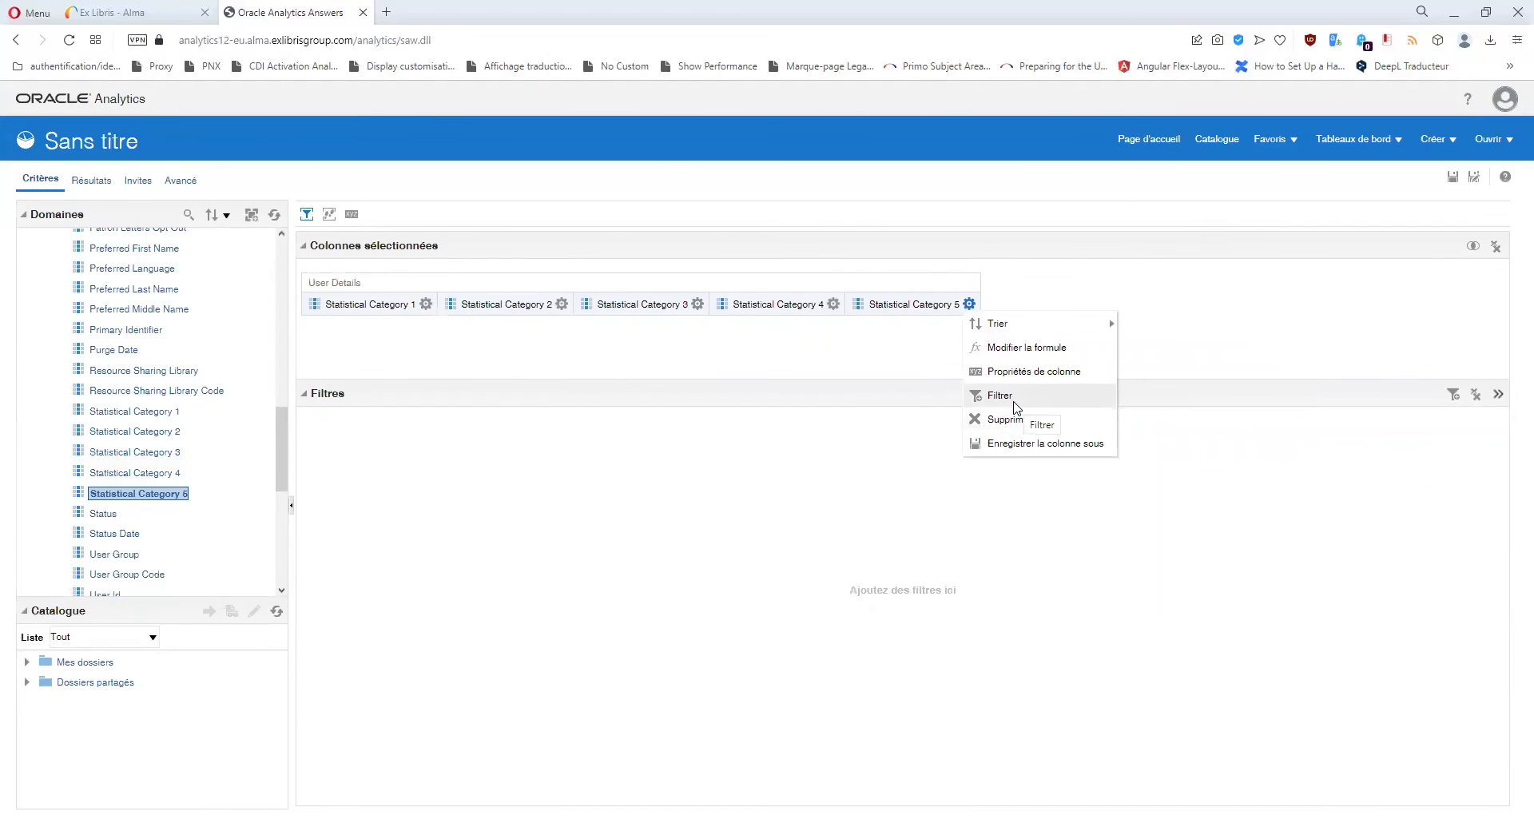
{"action": "left_click", "coordinate": [999, 395]}
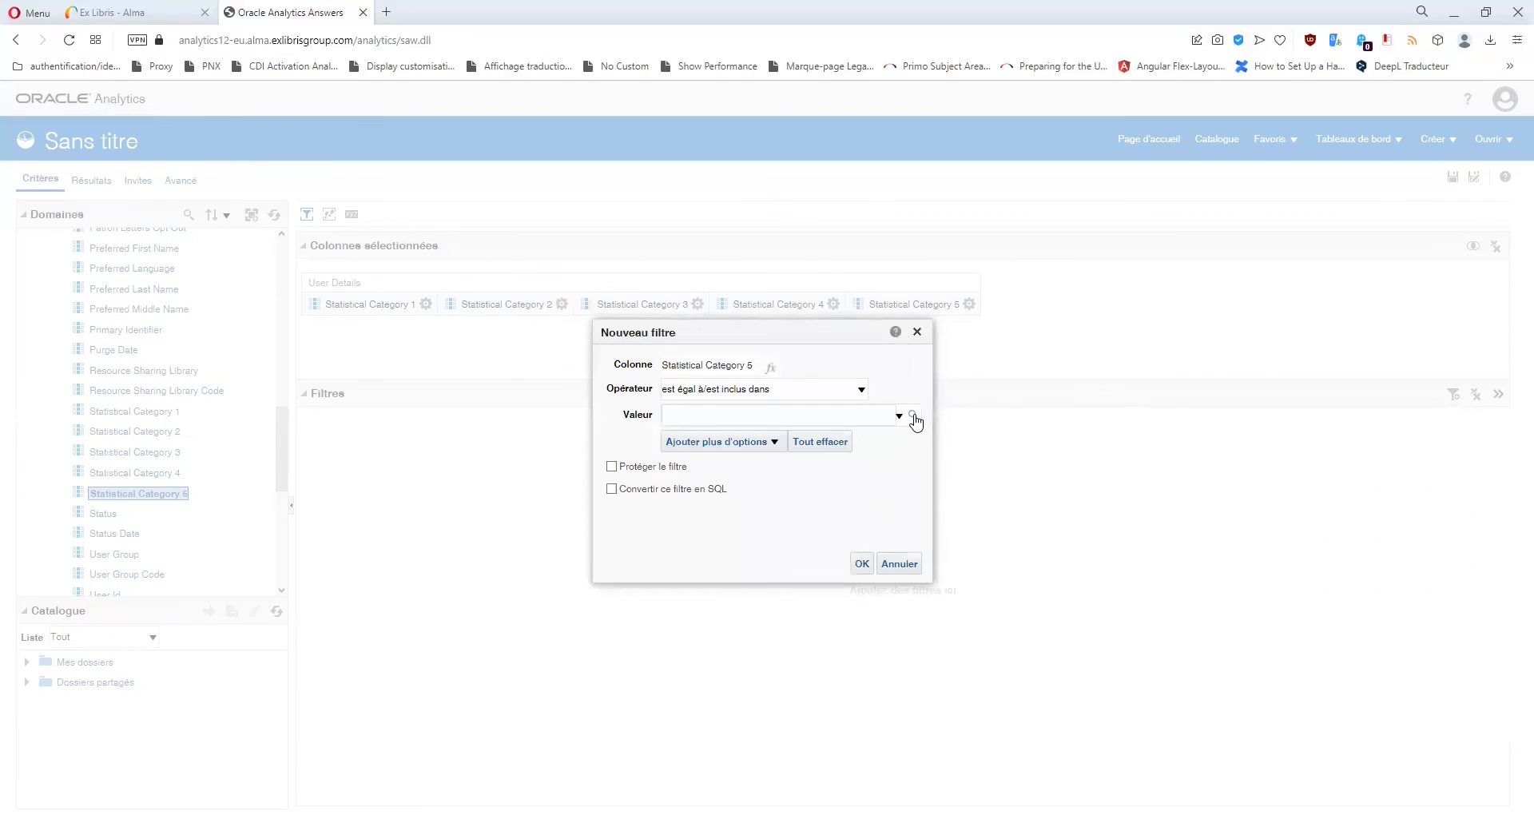
{"action": "left_click", "coordinate": [913, 416]}
{"action": "scroll", "coordinate": [1039, 582], "scroll_direction": "down", "scroll_amount": 5}
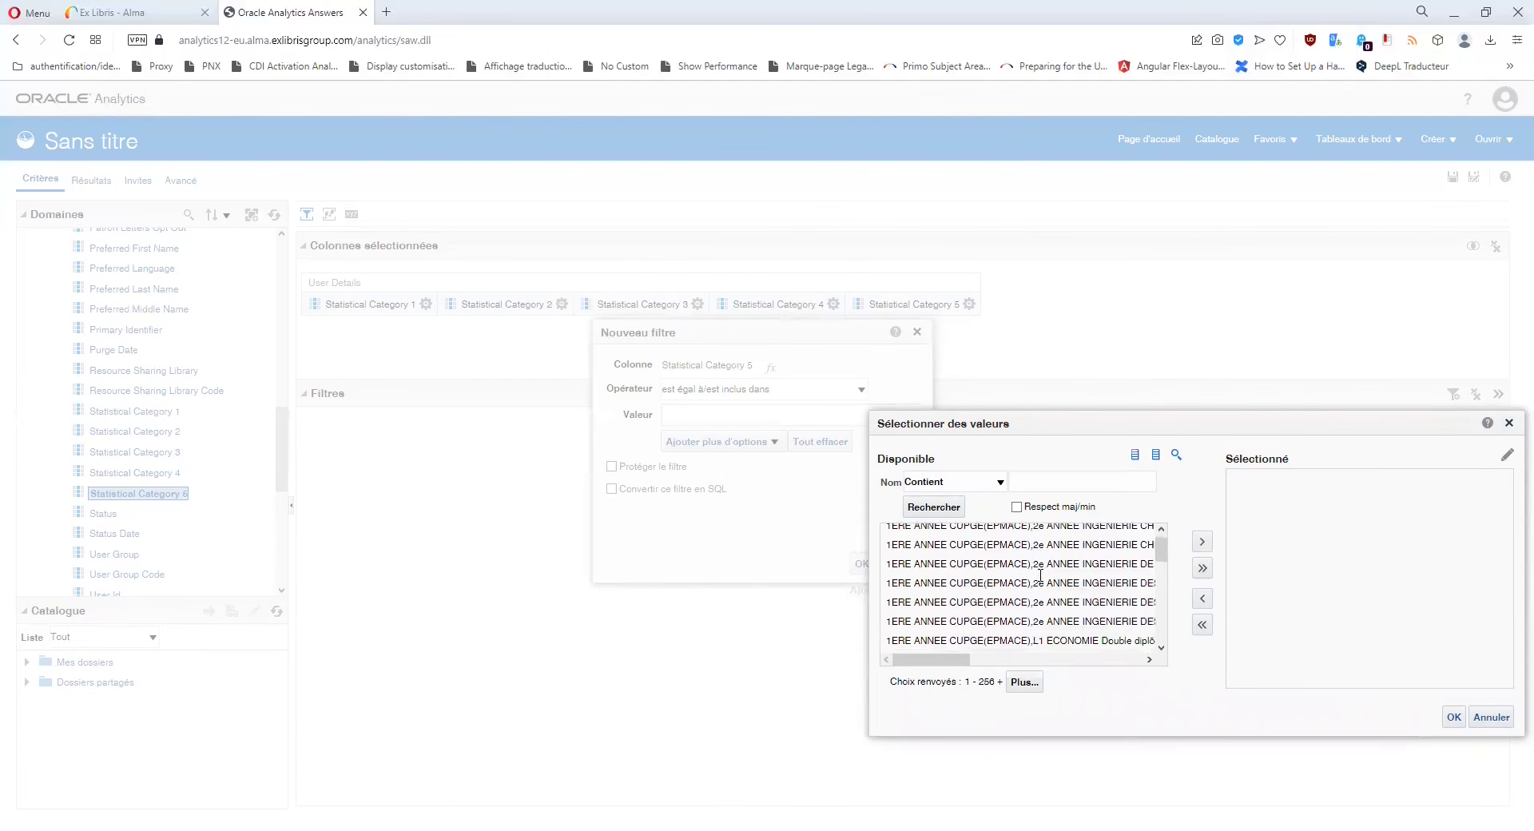
{"action": "scroll", "coordinate": [1042, 582], "scroll_direction": "up", "scroll_amount": 3}
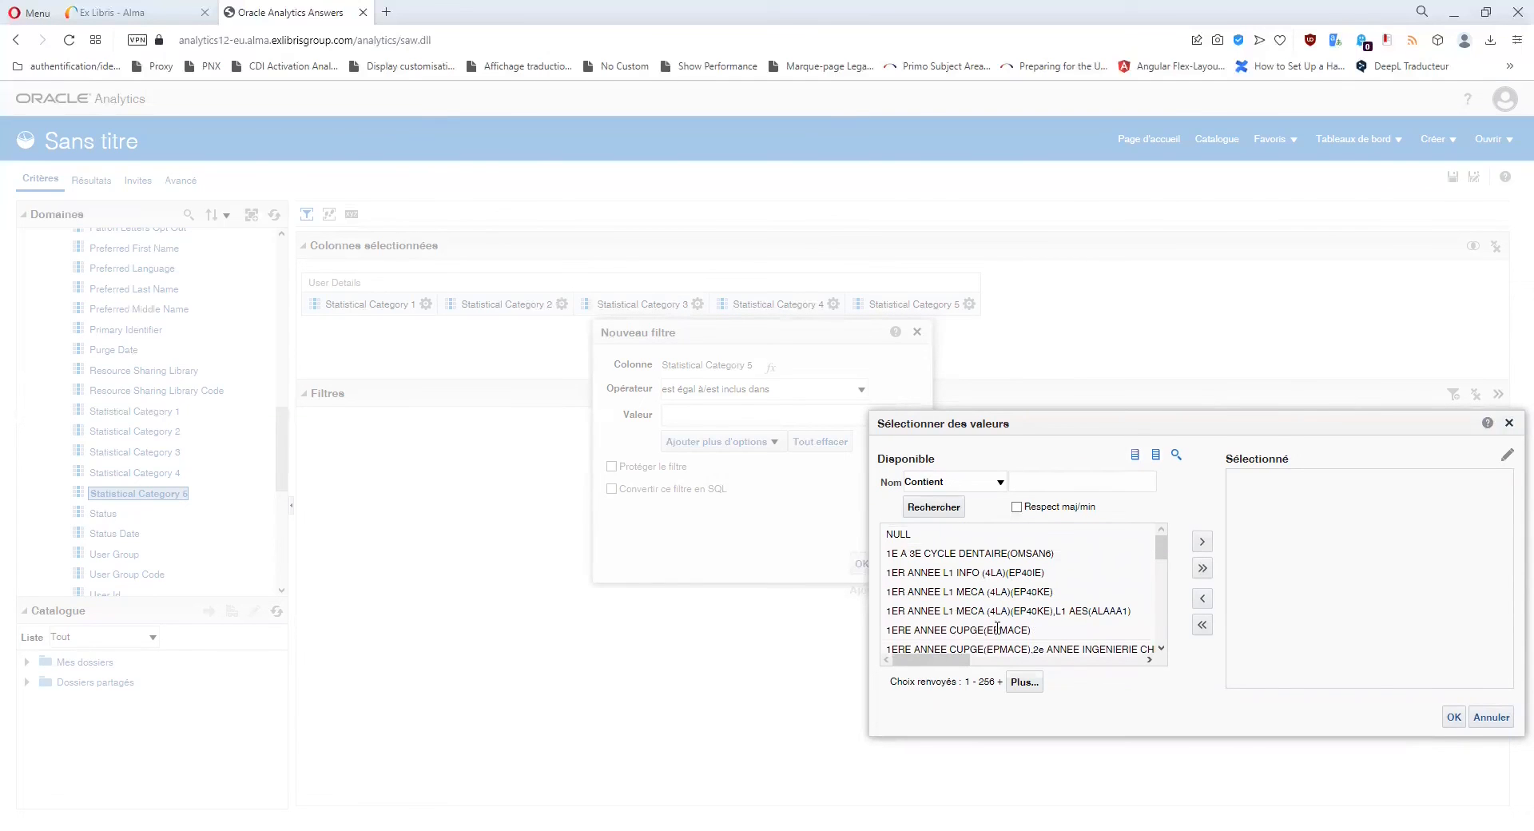
{"action": "left_click", "coordinate": [997, 630]}
{"action": "scroll", "coordinate": [981, 637], "scroll_direction": "down", "scroll_amount": 2}
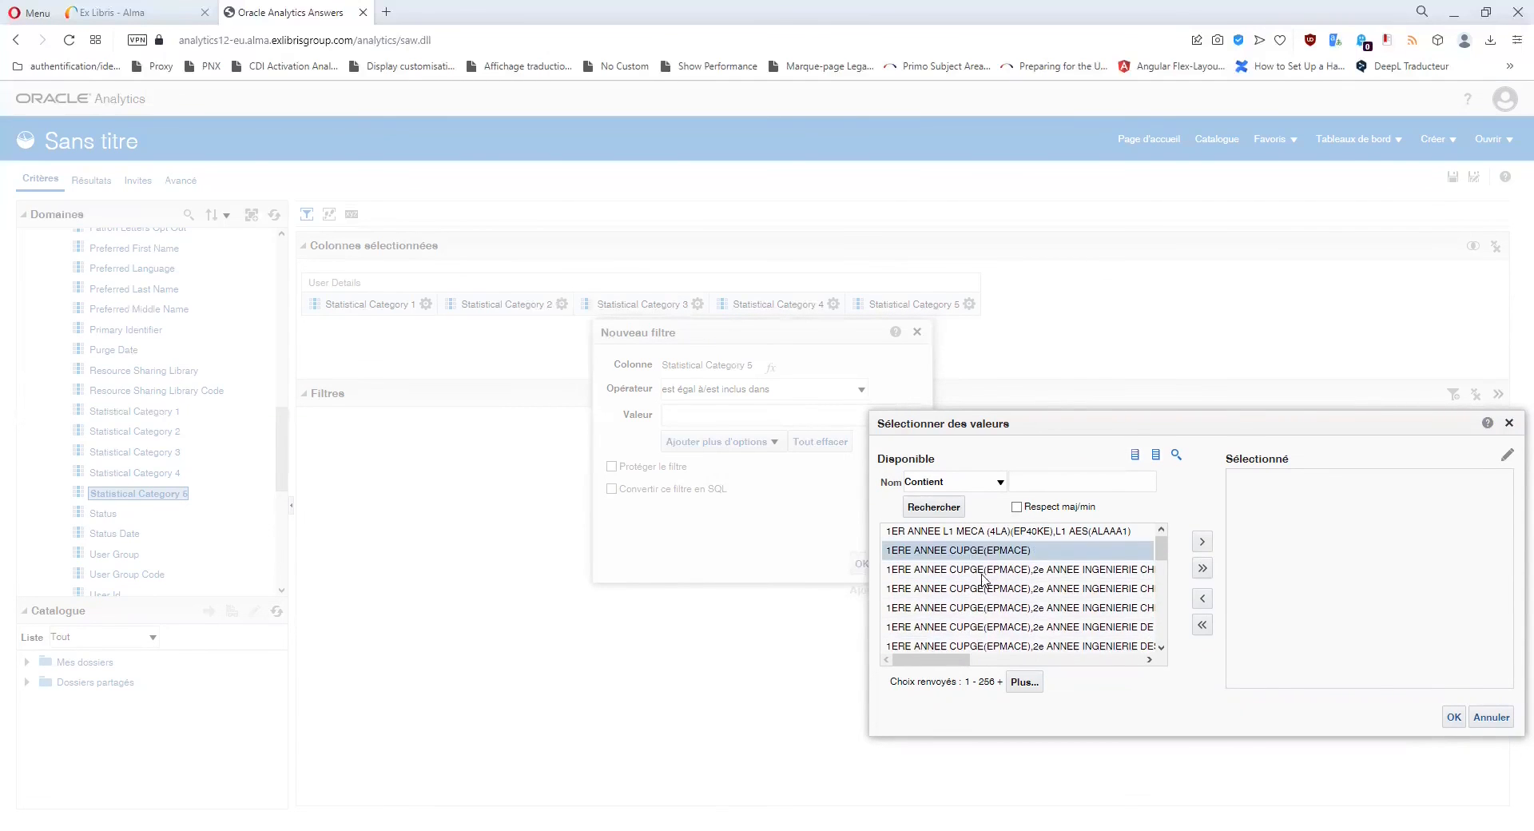
{"action": "mouse_move", "coordinate": [953, 660]}
{"action": "left_mouse_down"}
{"action": "mouse_move", "coordinate": [1053, 666]}
{"action": "mouse_move", "coordinate": [952, 666]}
{"action": "left_mouse_up"}
{"action": "left_click", "coordinate": [976, 609]}
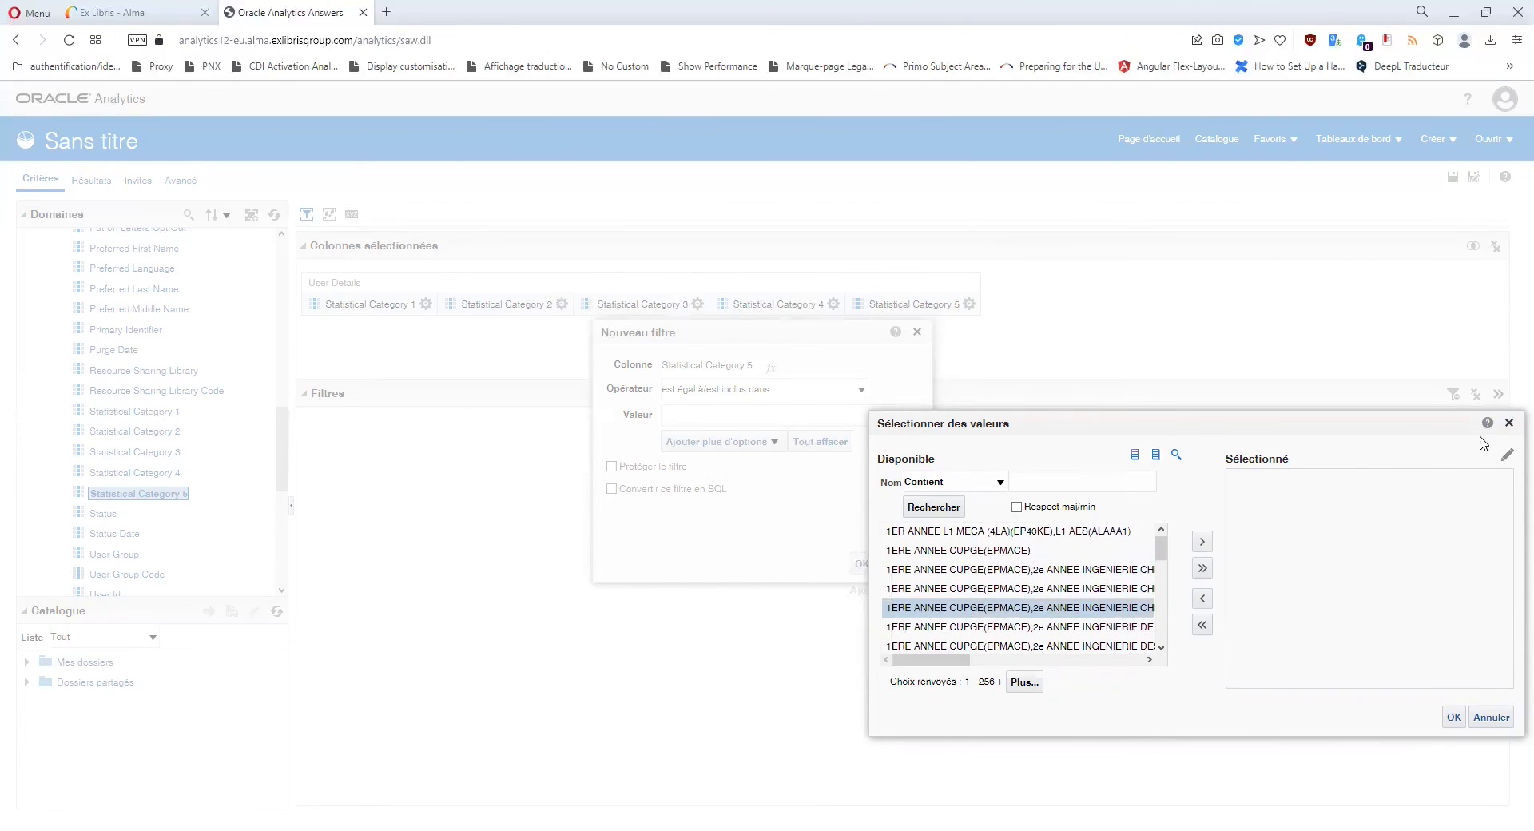
{"action": "left_click", "coordinate": [1510, 423]}
{"action": "left_click", "coordinate": [917, 331]}
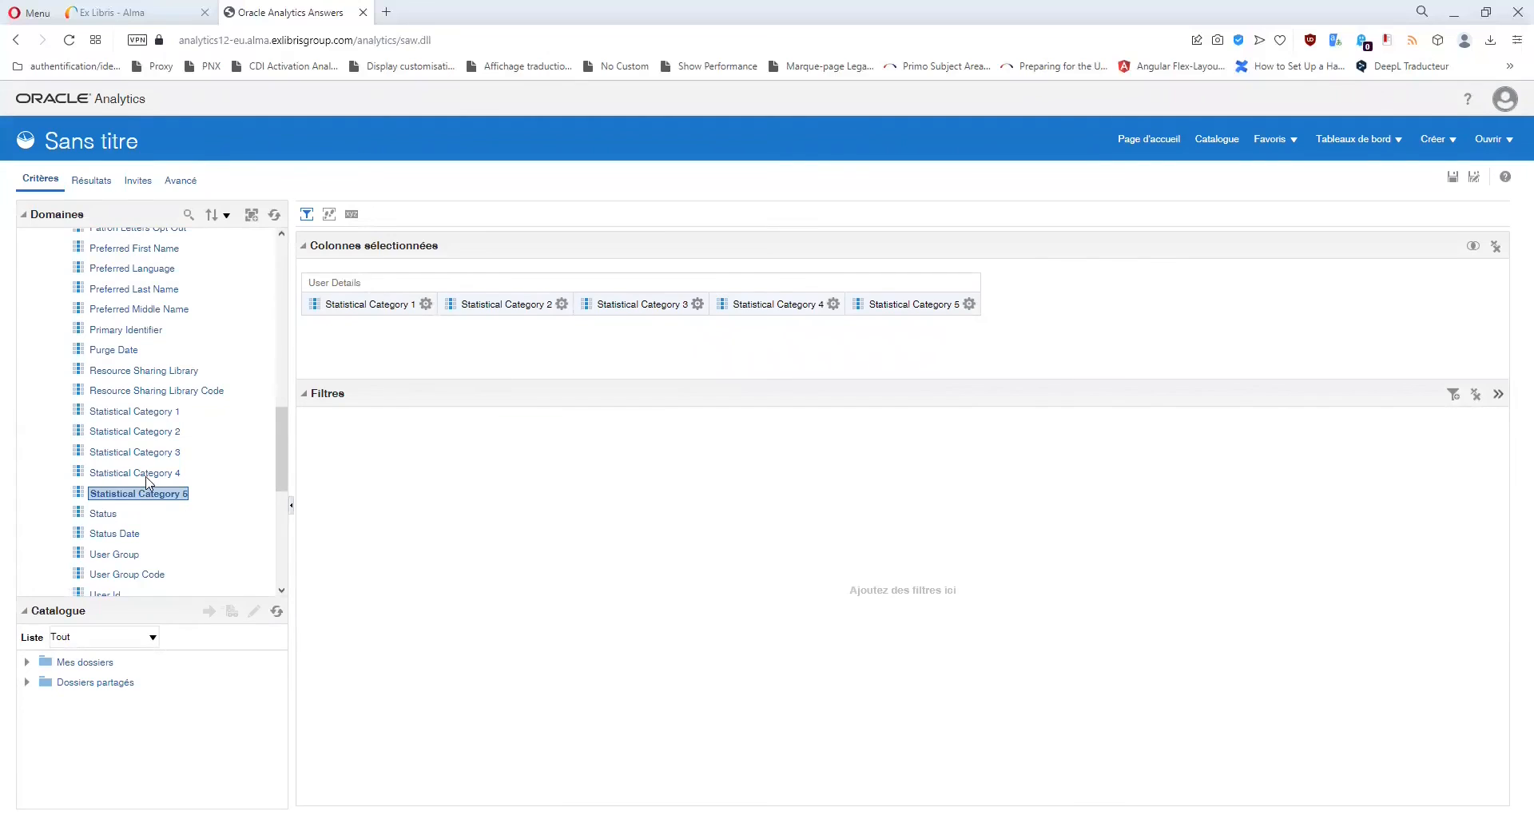
Add Statistics > Statistical Category as a column and list its filter values.
{"action": "scroll", "coordinate": [152, 487], "scroll_direction": "down", "scroll_amount": 5}
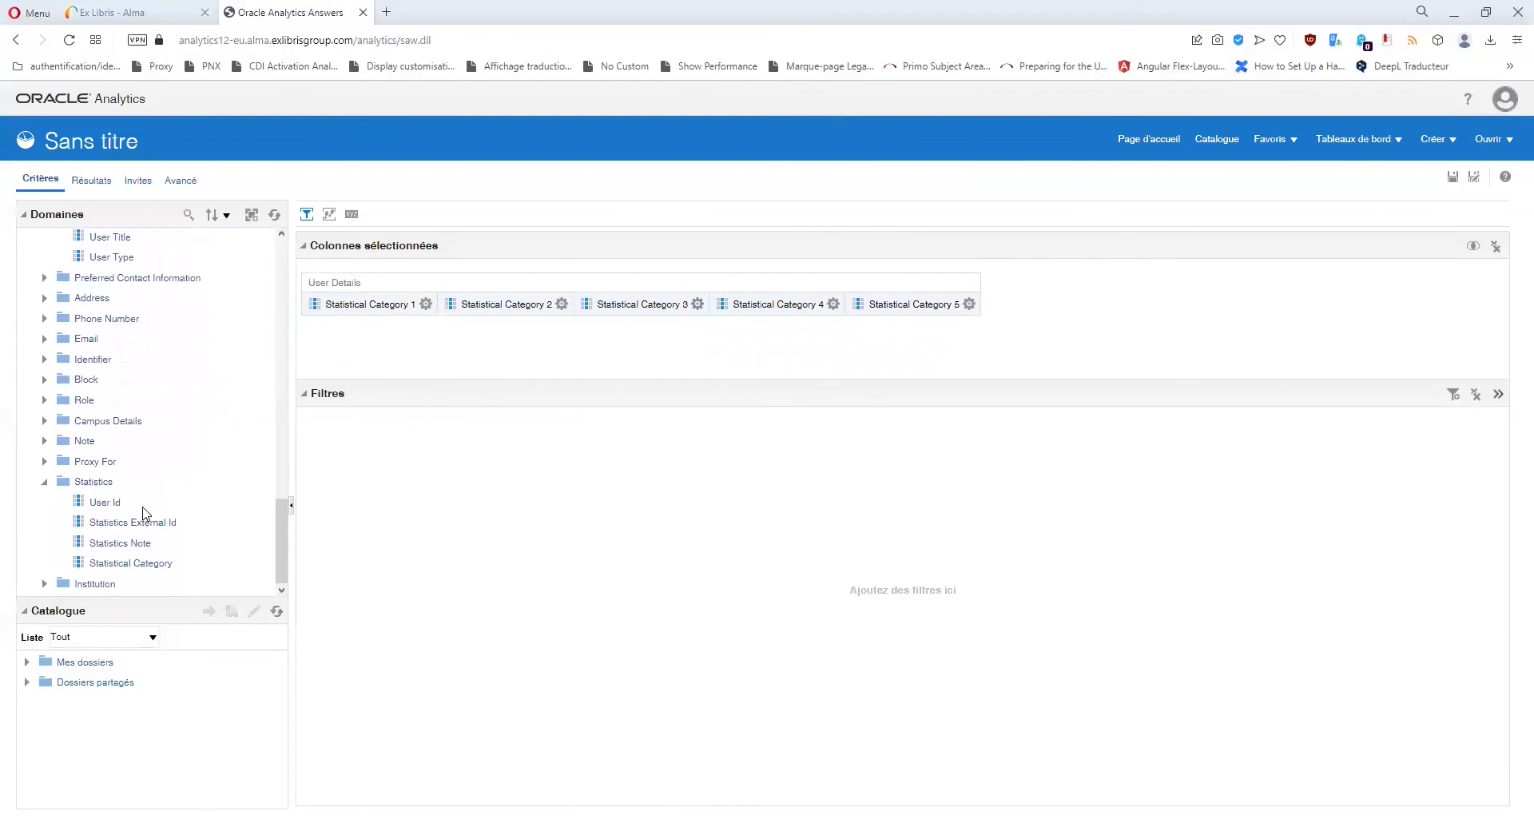
{"action": "double_click", "coordinate": [138, 564]}
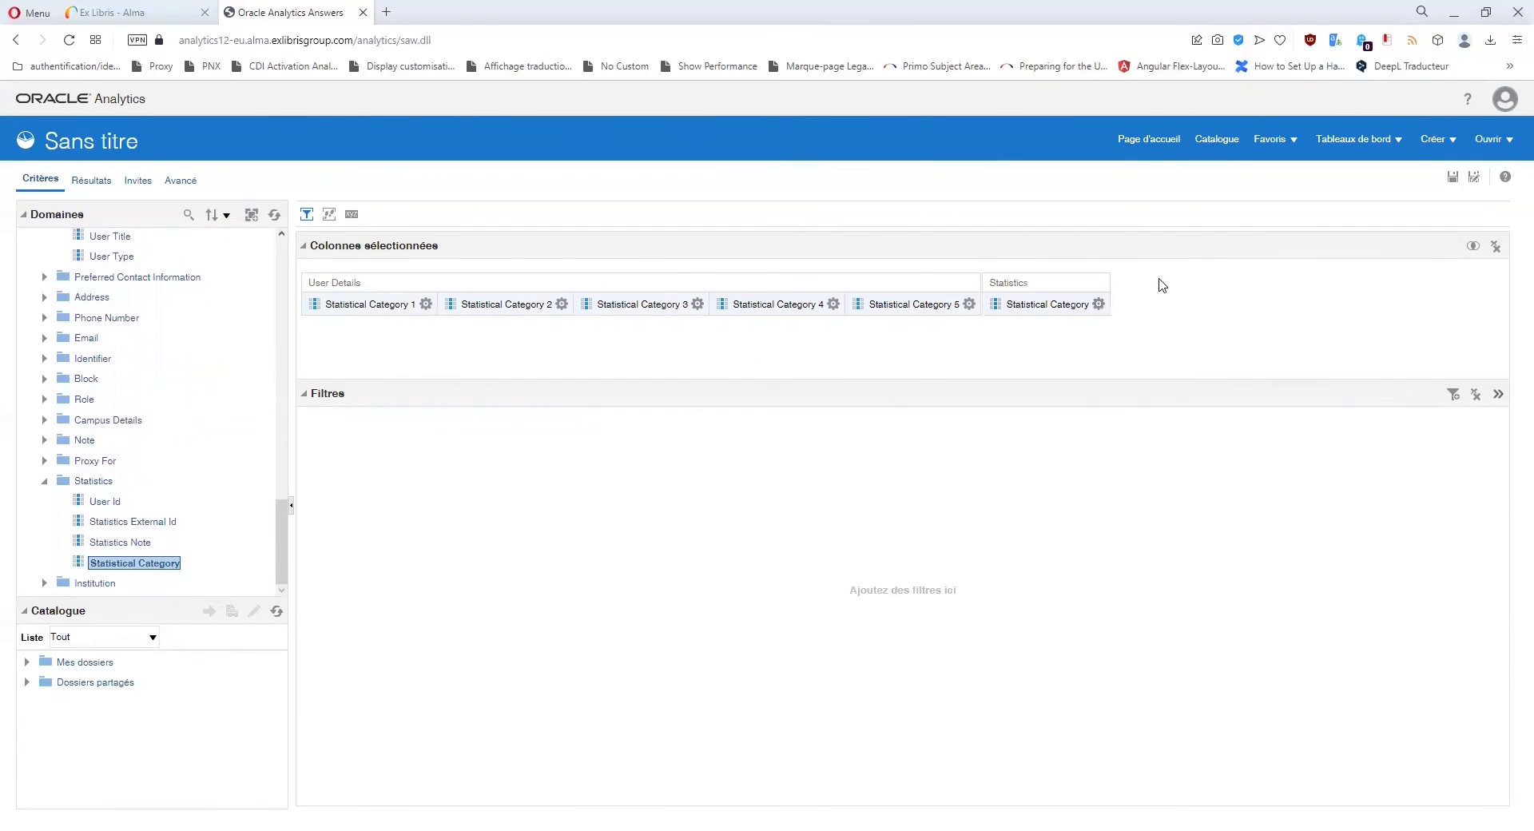
{"action": "left_click", "coordinate": [1099, 304]}
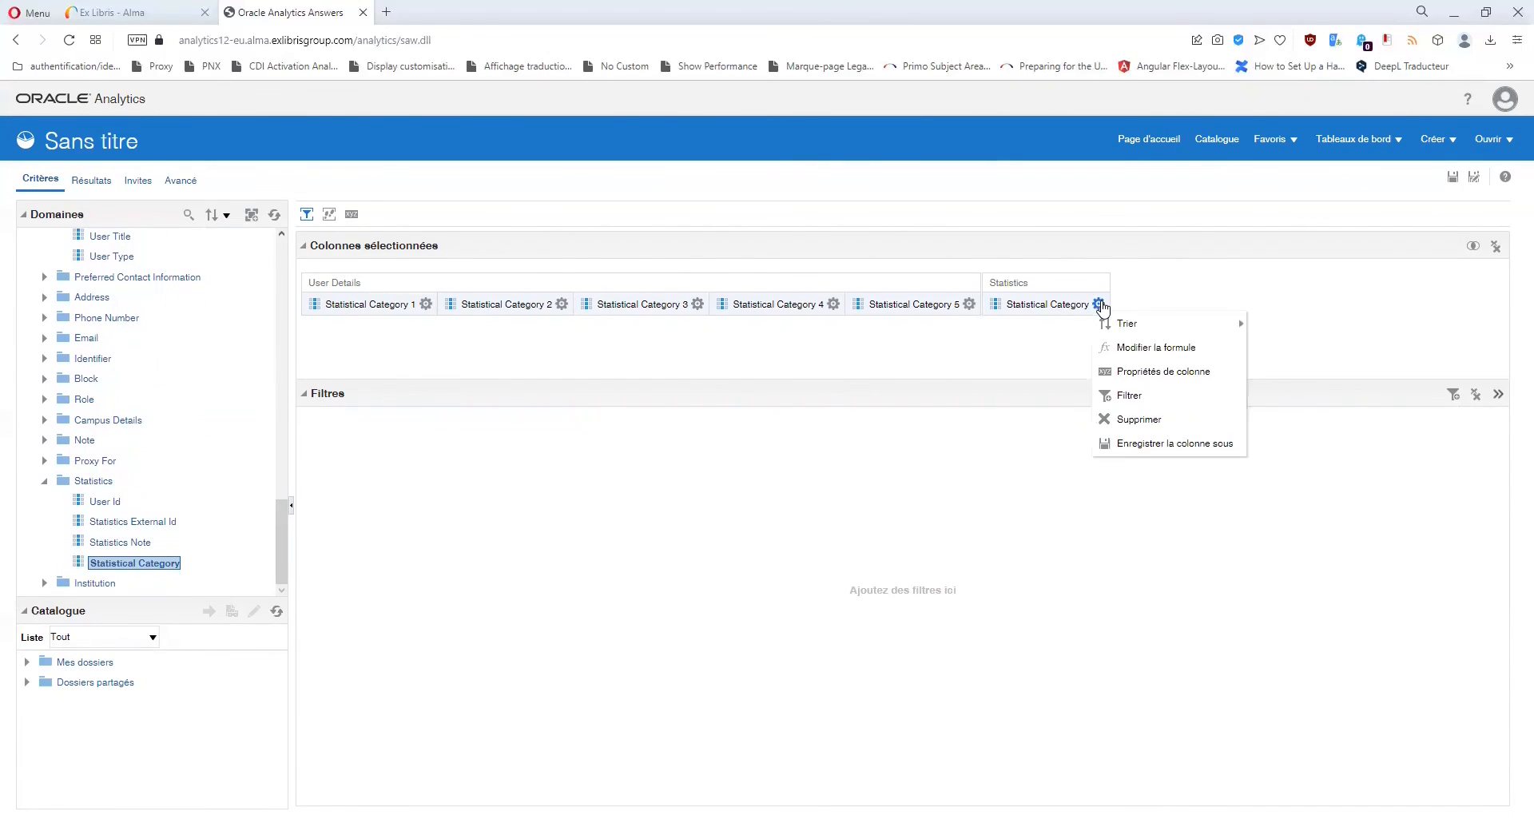
{"action": "left_click", "coordinate": [1133, 397]}
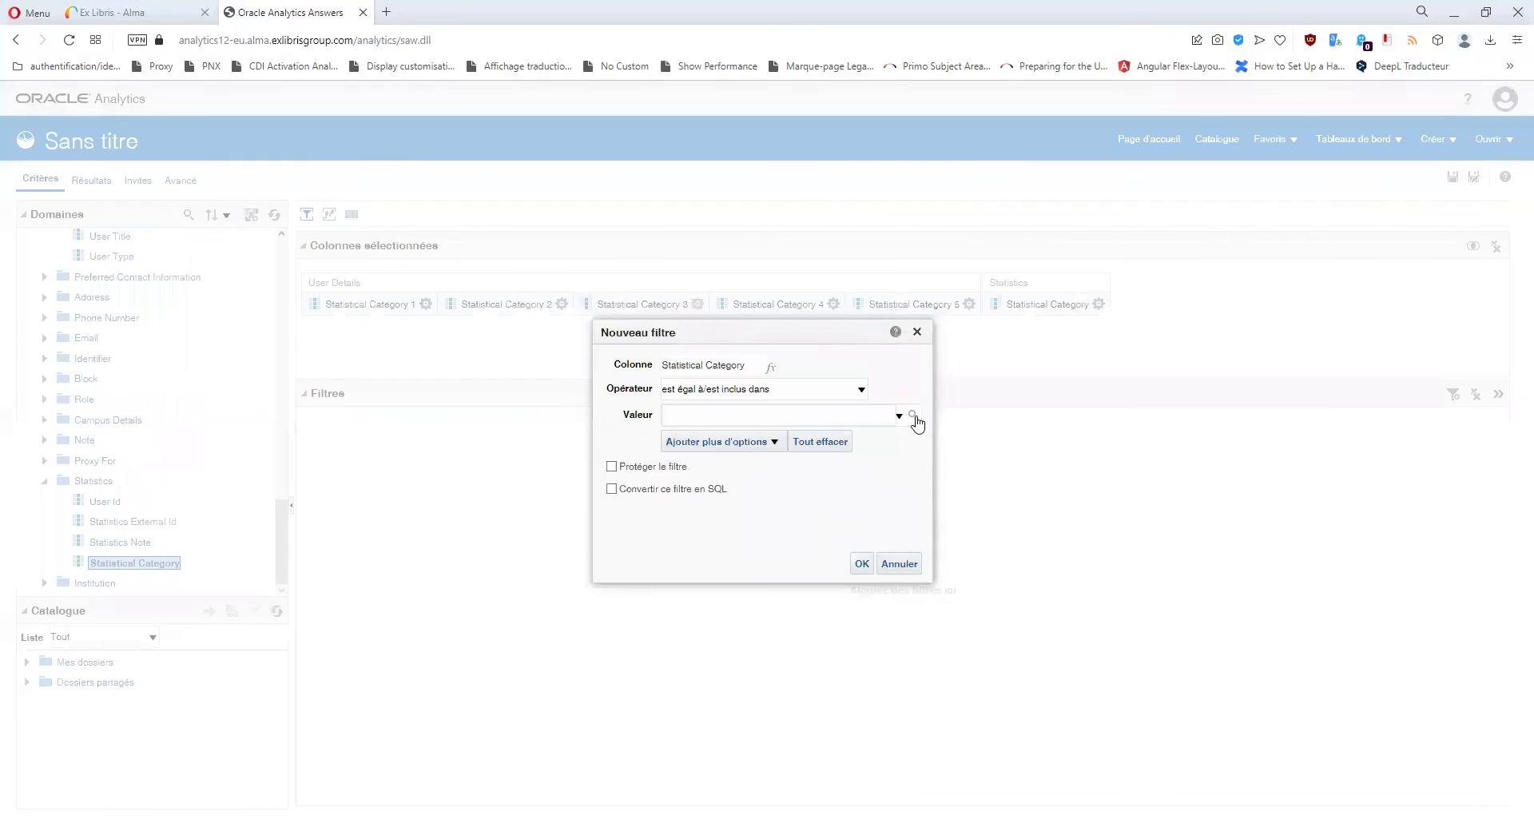
{"action": "left_click", "coordinate": [911, 415]}
{"action": "left_click_drag", "start_coordinate": [1161, 550], "coordinate": [1166, 595]}
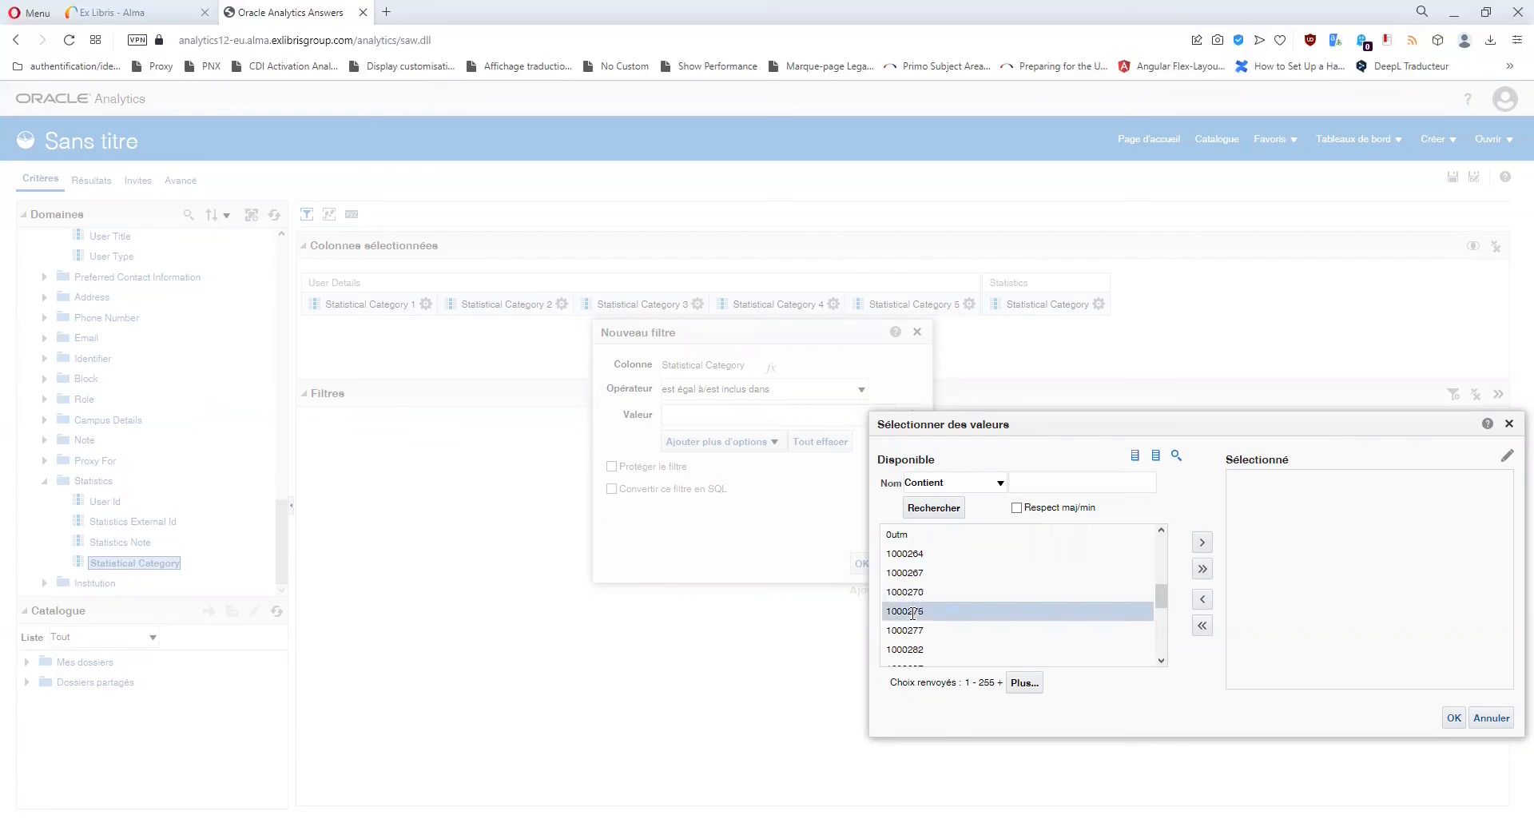
{"action": "scroll", "coordinate": [914, 613], "scroll_direction": "down", "scroll_amount": 2}
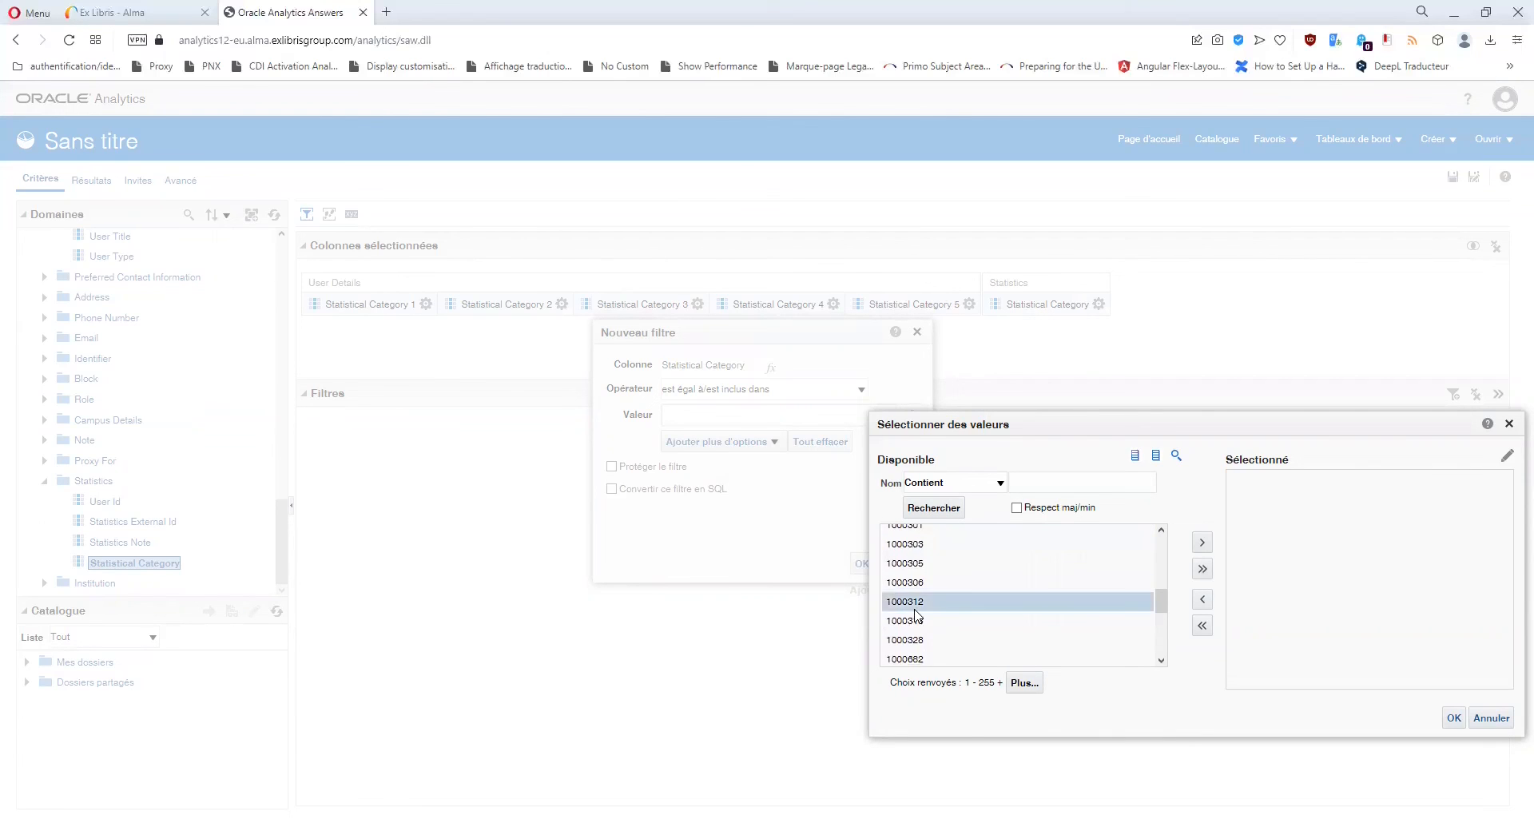
{"action": "scroll", "coordinate": [912, 641], "scroll_direction": "down", "scroll_amount": 15}
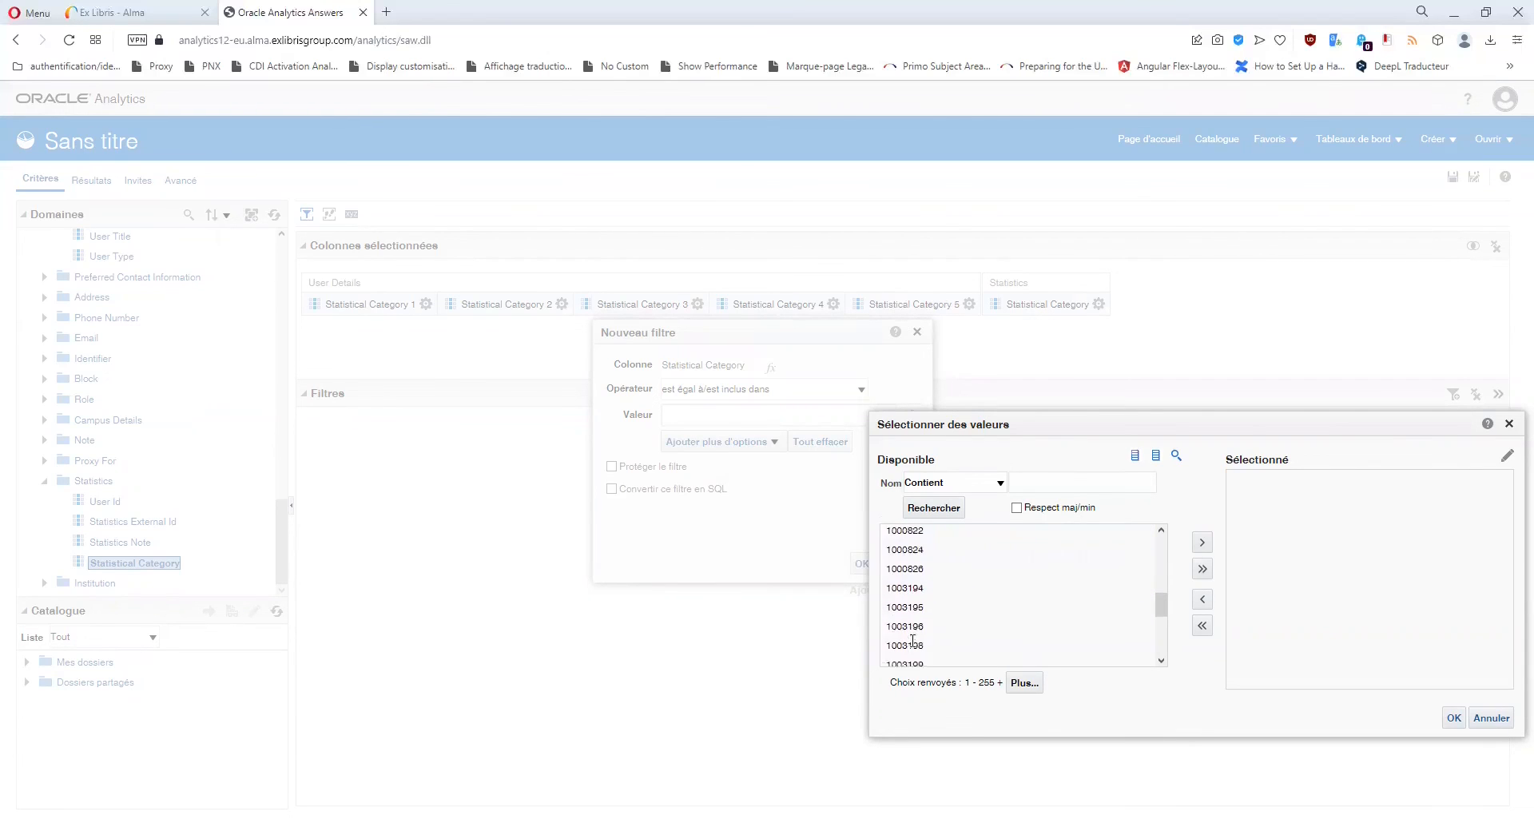
Load more values repeatedly to view all 3,839, then cancel the filter without choosing any.
{"action": "left_click", "coordinate": [1023, 683]}
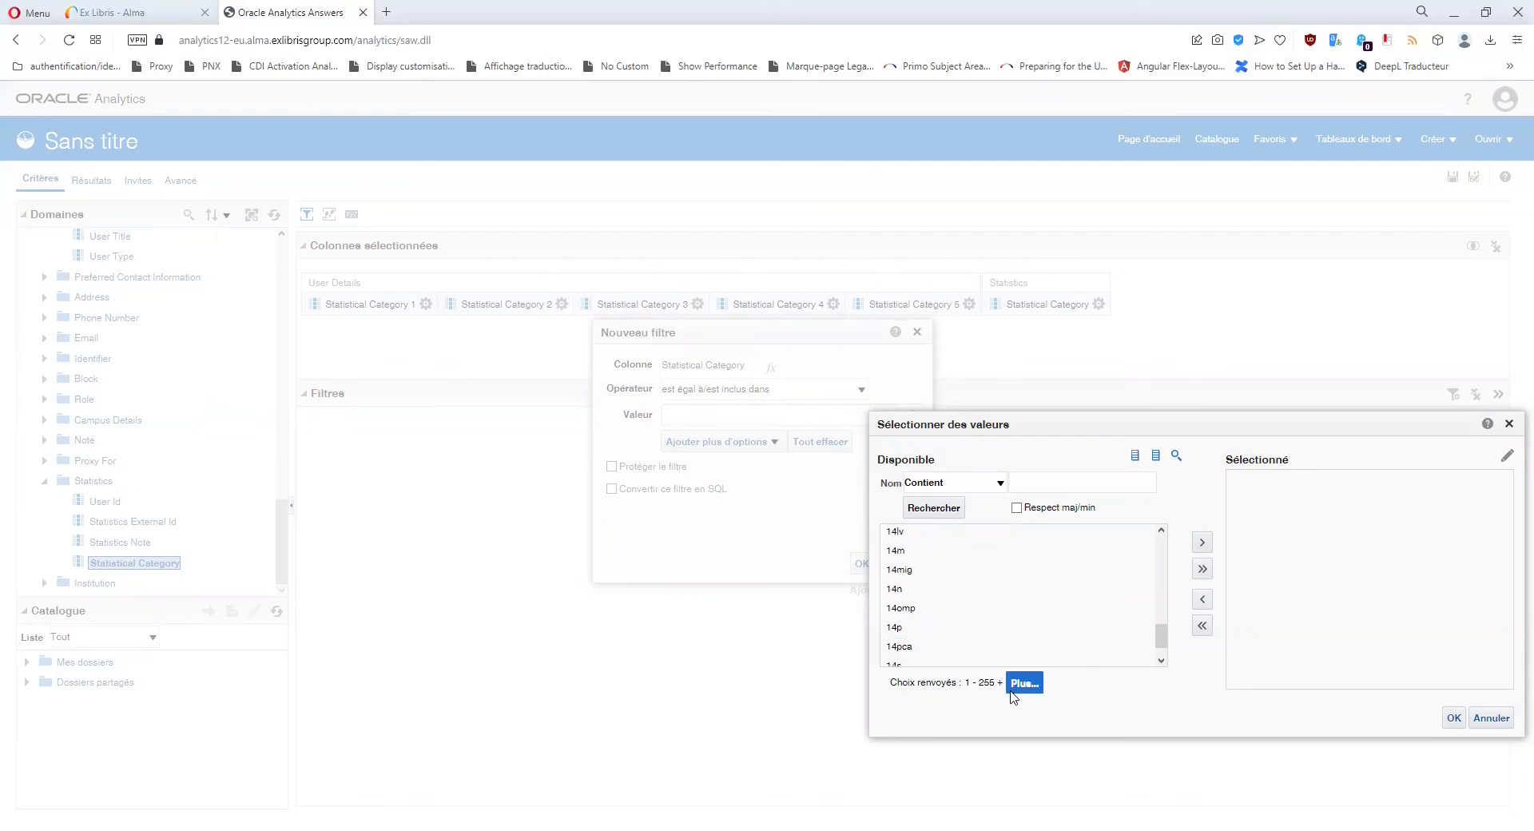
{"action": "left_click", "coordinate": [1025, 685]}
{"action": "left_click", "coordinate": [1026, 685]}
{"action": "left_click", "coordinate": [1026, 685]}
{"action": "left_click", "coordinate": [1026, 686]}
{"action": "left_click", "coordinate": [1026, 685]}
{"action": "left_click", "coordinate": [1026, 685]}
{"action": "left_click", "coordinate": [1026, 685]}
{"action": "left_click", "coordinate": [1026, 685]}
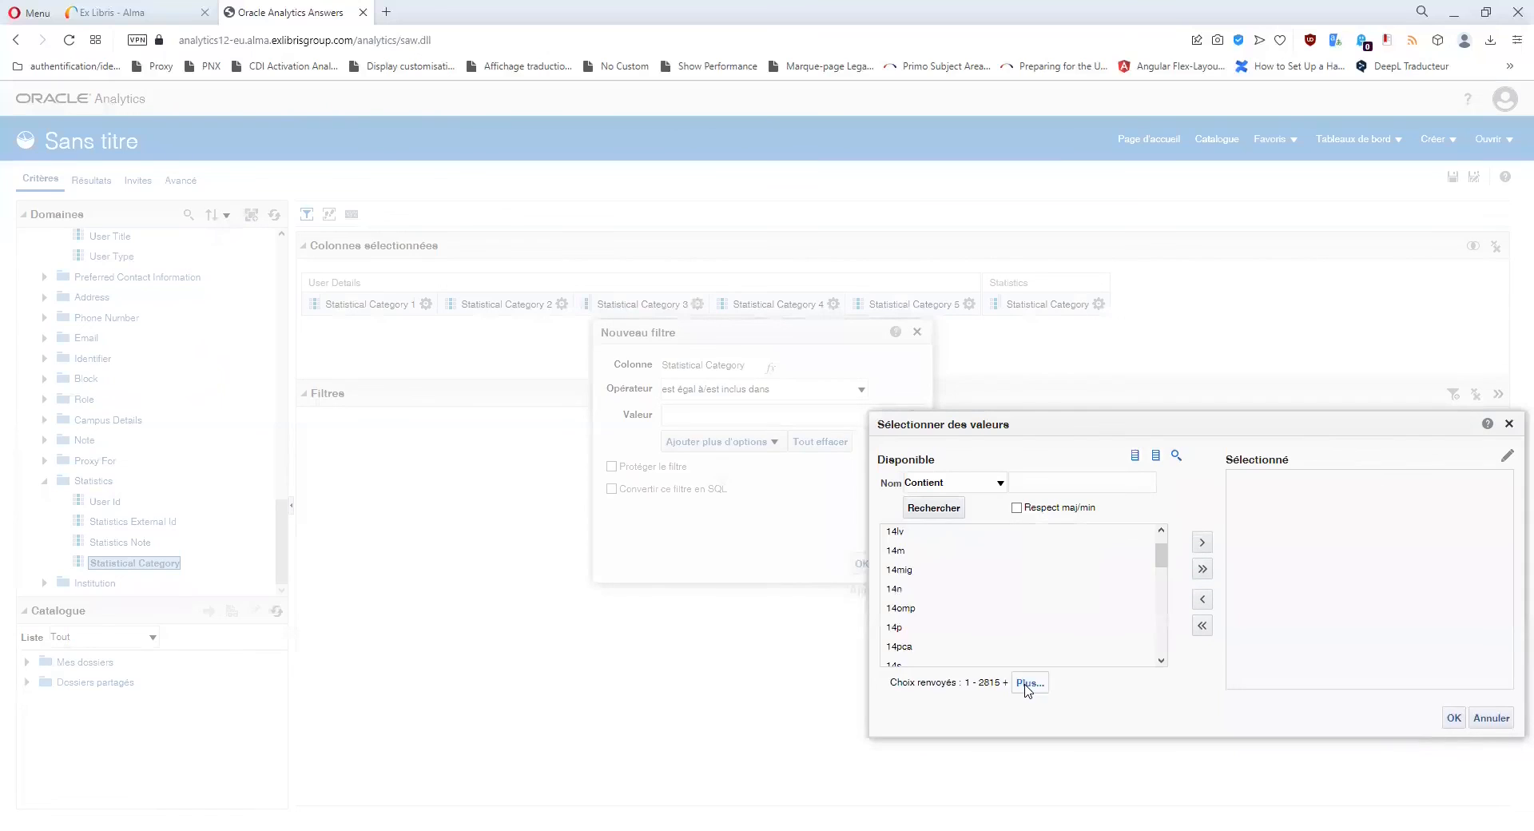
{"action": "left_click", "coordinate": [1026, 685]}
{"action": "left_click", "coordinate": [1027, 685]}
{"action": "left_click", "coordinate": [1511, 425]}
{"action": "left_click", "coordinate": [918, 332]}
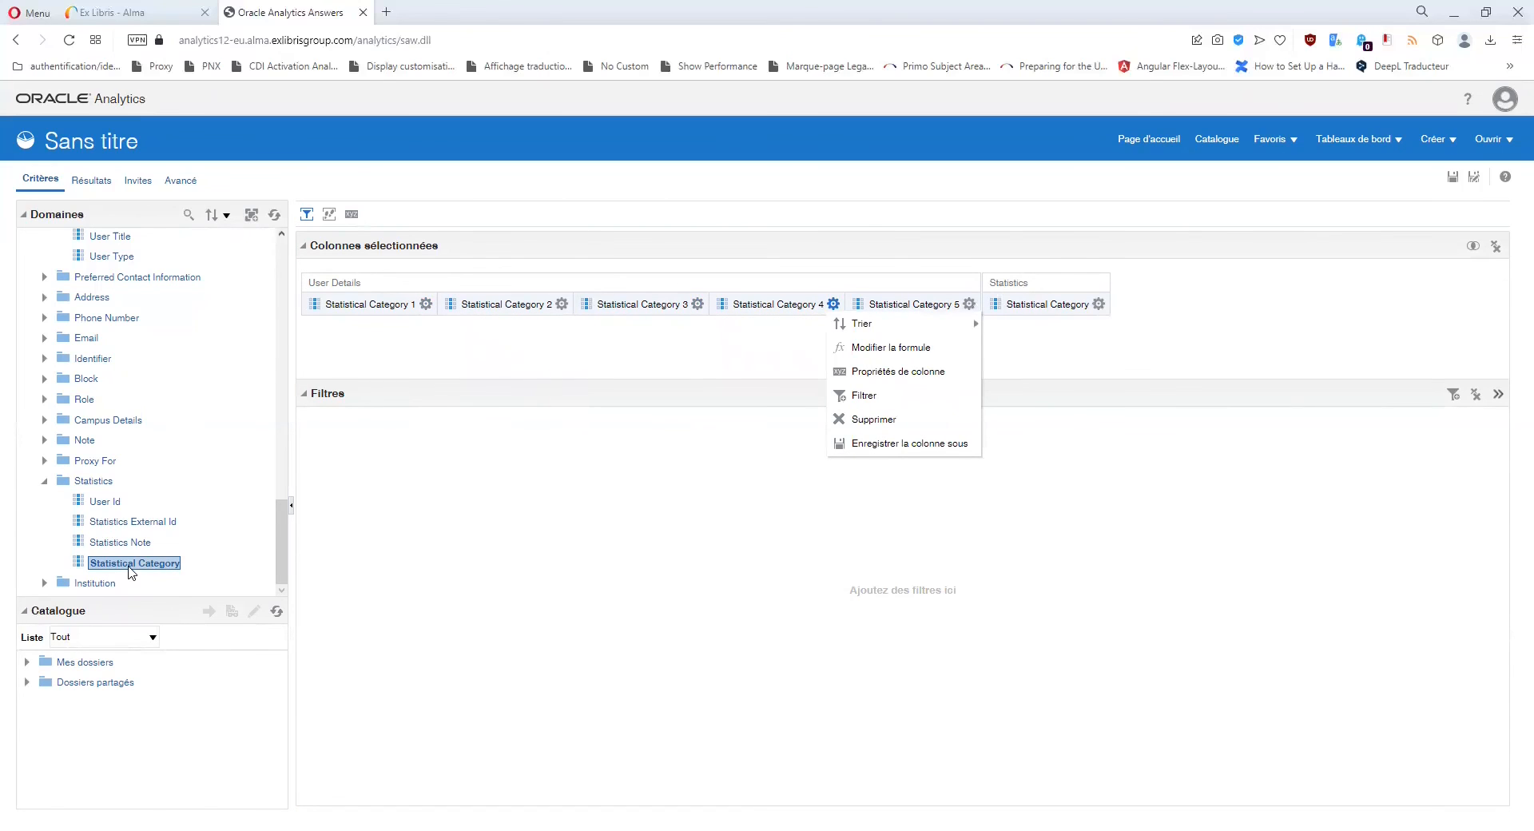
{"action": "mouse_move", "coordinate": [427, 310]}
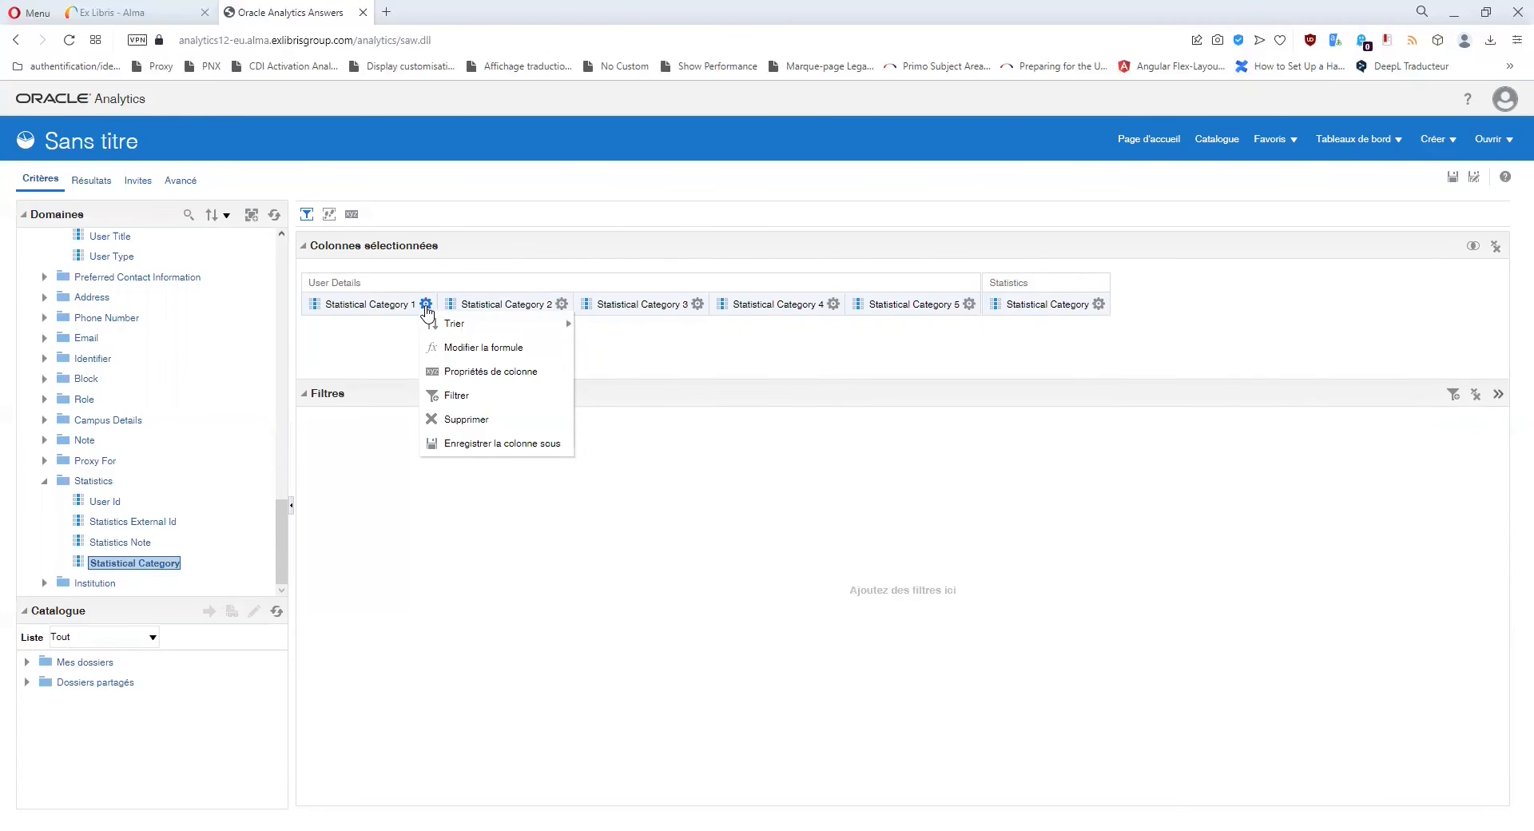
{"action": "left_click", "coordinate": [371, 354]}
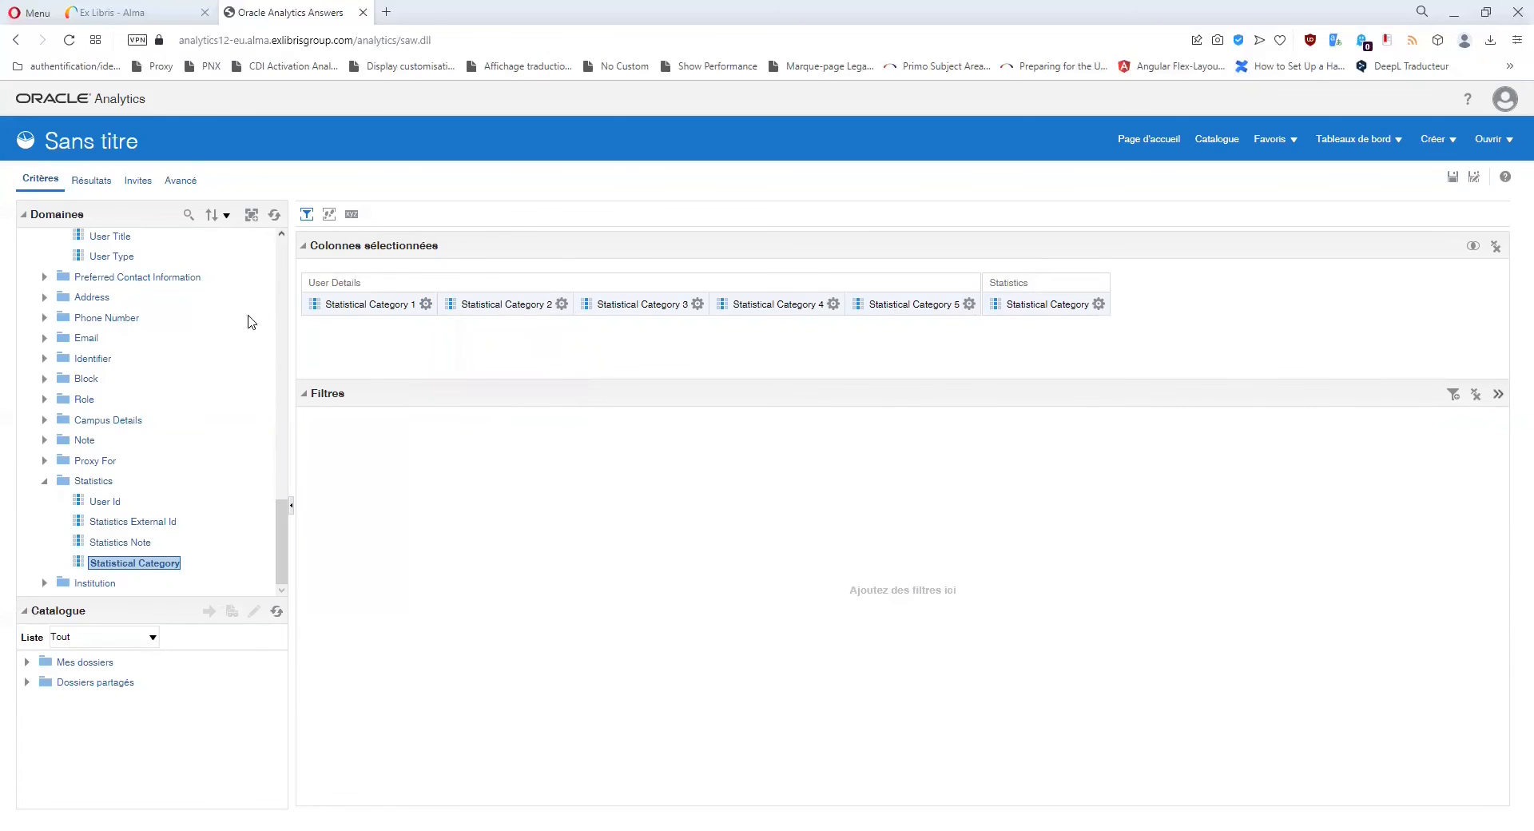
{"action": "scroll", "coordinate": [229, 345], "scroll_direction": "up", "scroll_amount": 6}
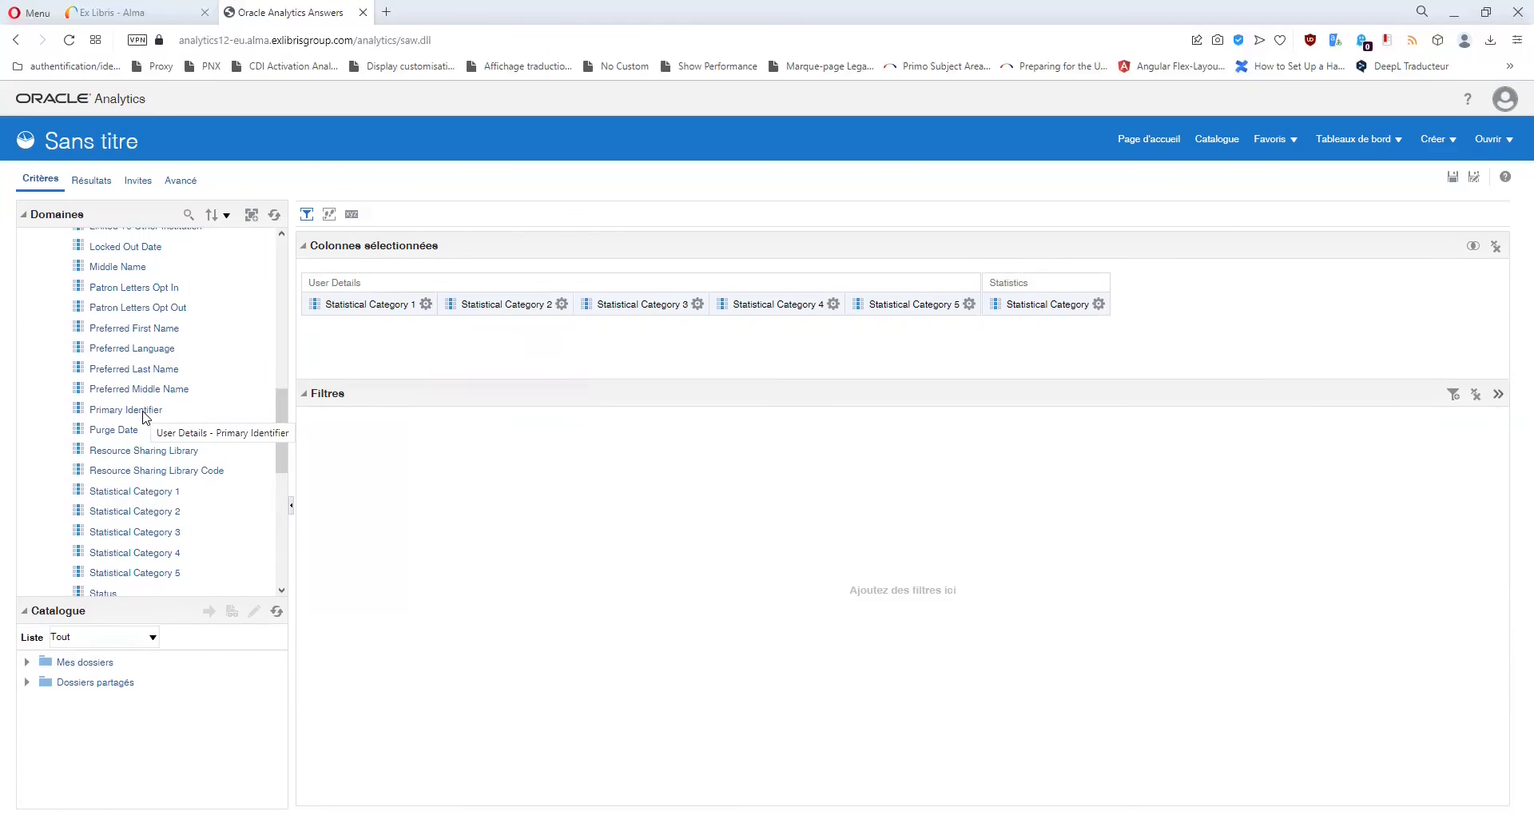
{"action": "left_click", "coordinate": [145, 411]}
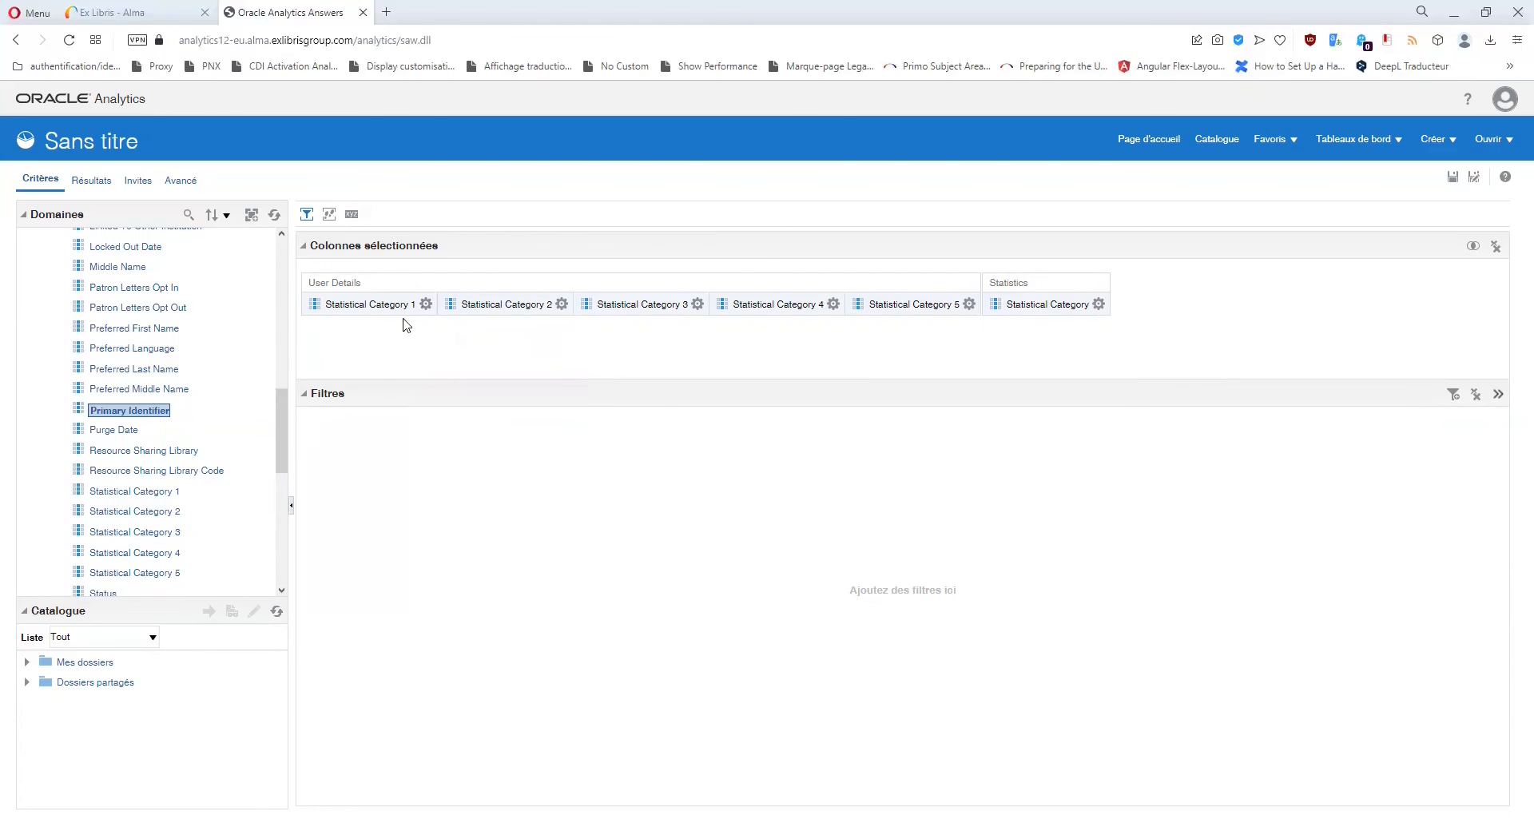
Delete the Statistical Category 1, 2 and 3 columns from the criteria.
{"action": "left_click", "coordinate": [425, 305]}
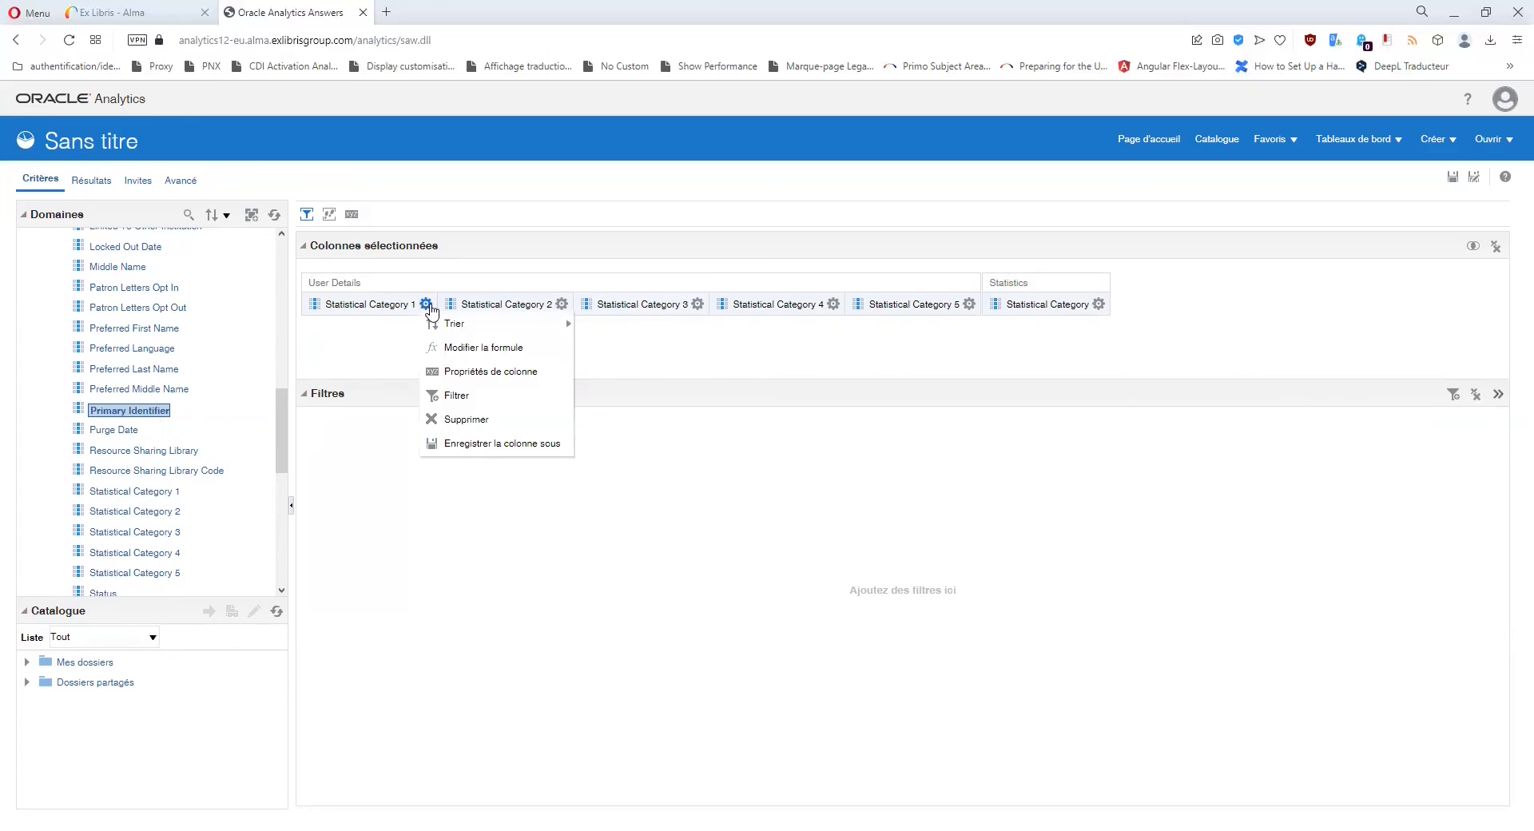
{"action": "mouse_move", "coordinate": [433, 328]}
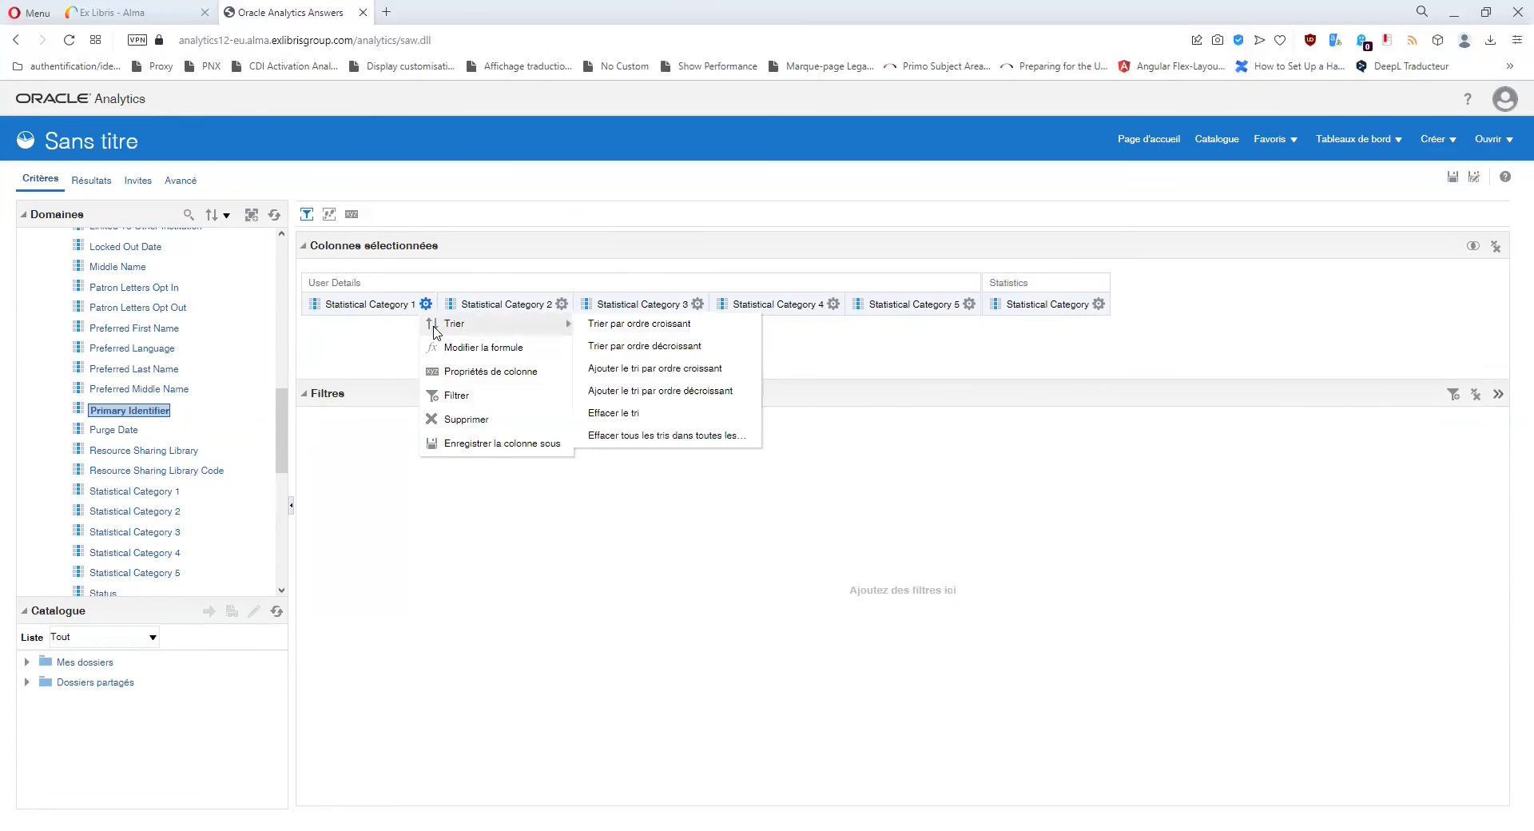
{"action": "left_click", "coordinate": [445, 419]}
{"action": "left_click", "coordinate": [425, 305]}
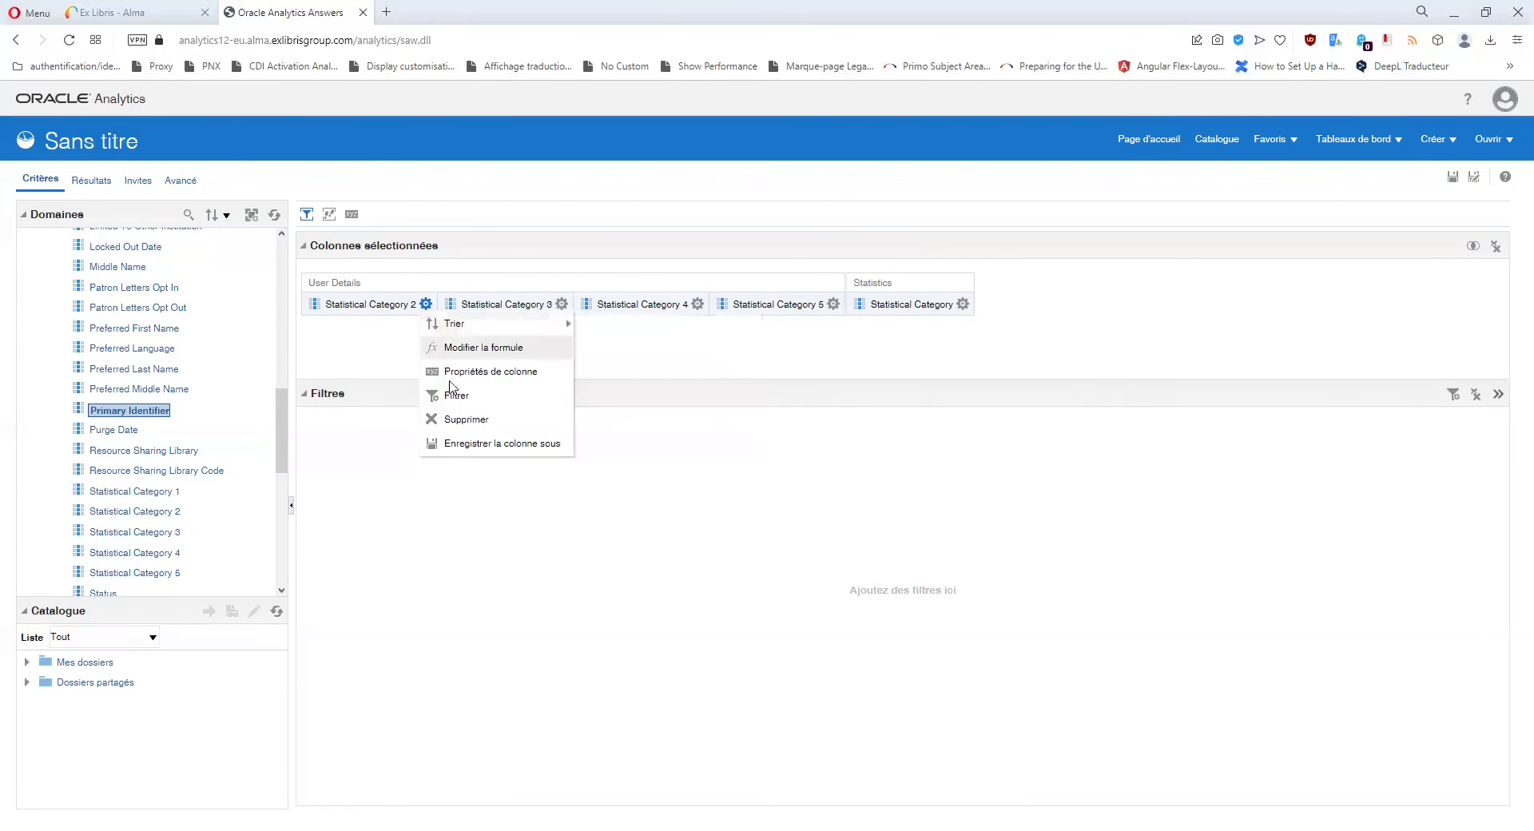
{"action": "left_click", "coordinate": [448, 419]}
{"action": "left_click", "coordinate": [428, 304]}
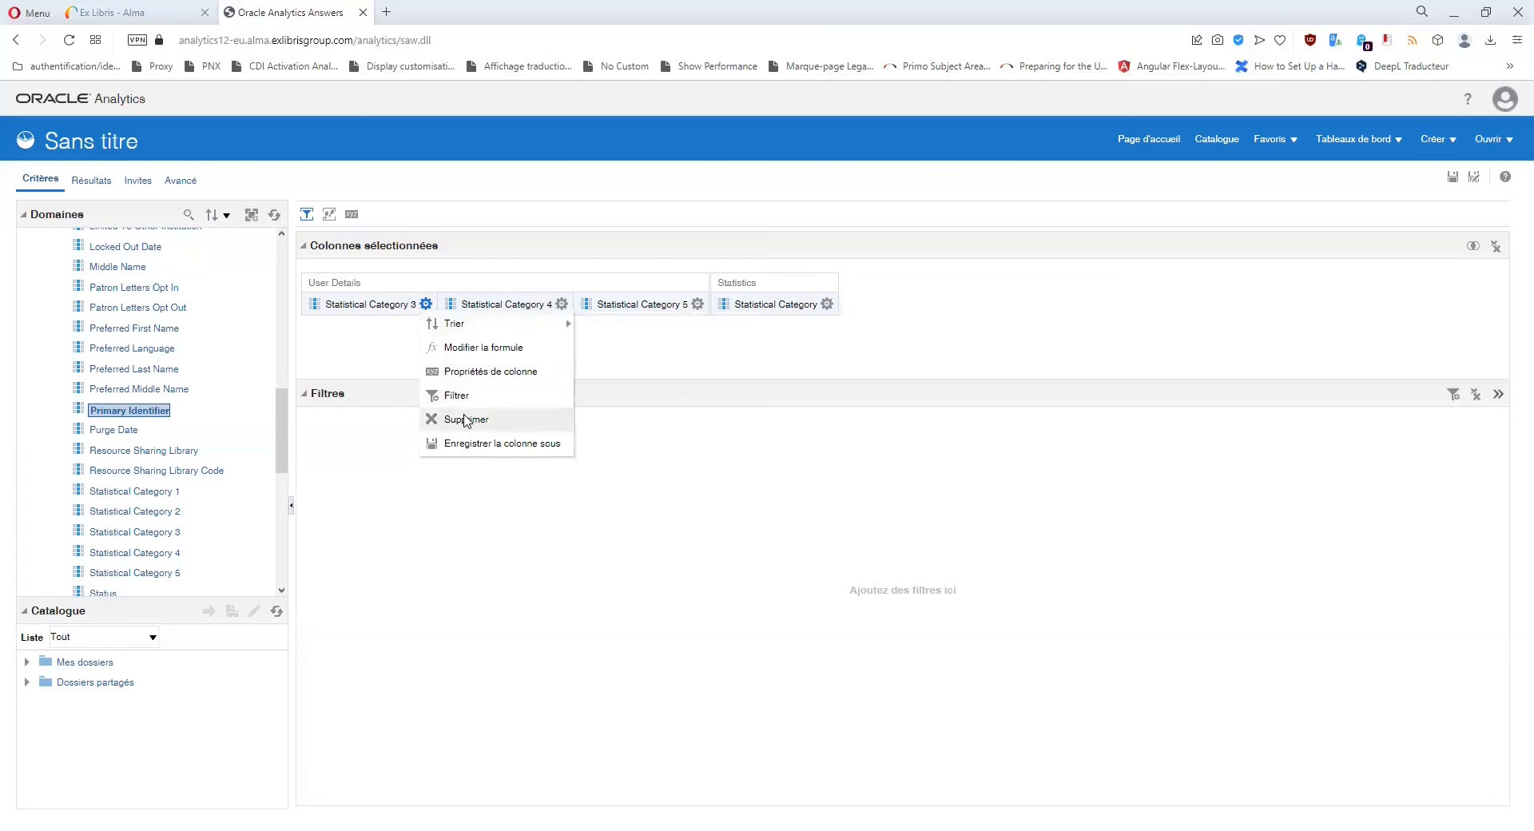
{"action": "left_click", "coordinate": [448, 418]}
Delete Statistical Category 4, 5 and the Statistics Statistical Category columns.
{"action": "left_click", "coordinate": [426, 305]}
{"action": "left_click", "coordinate": [449, 419]}
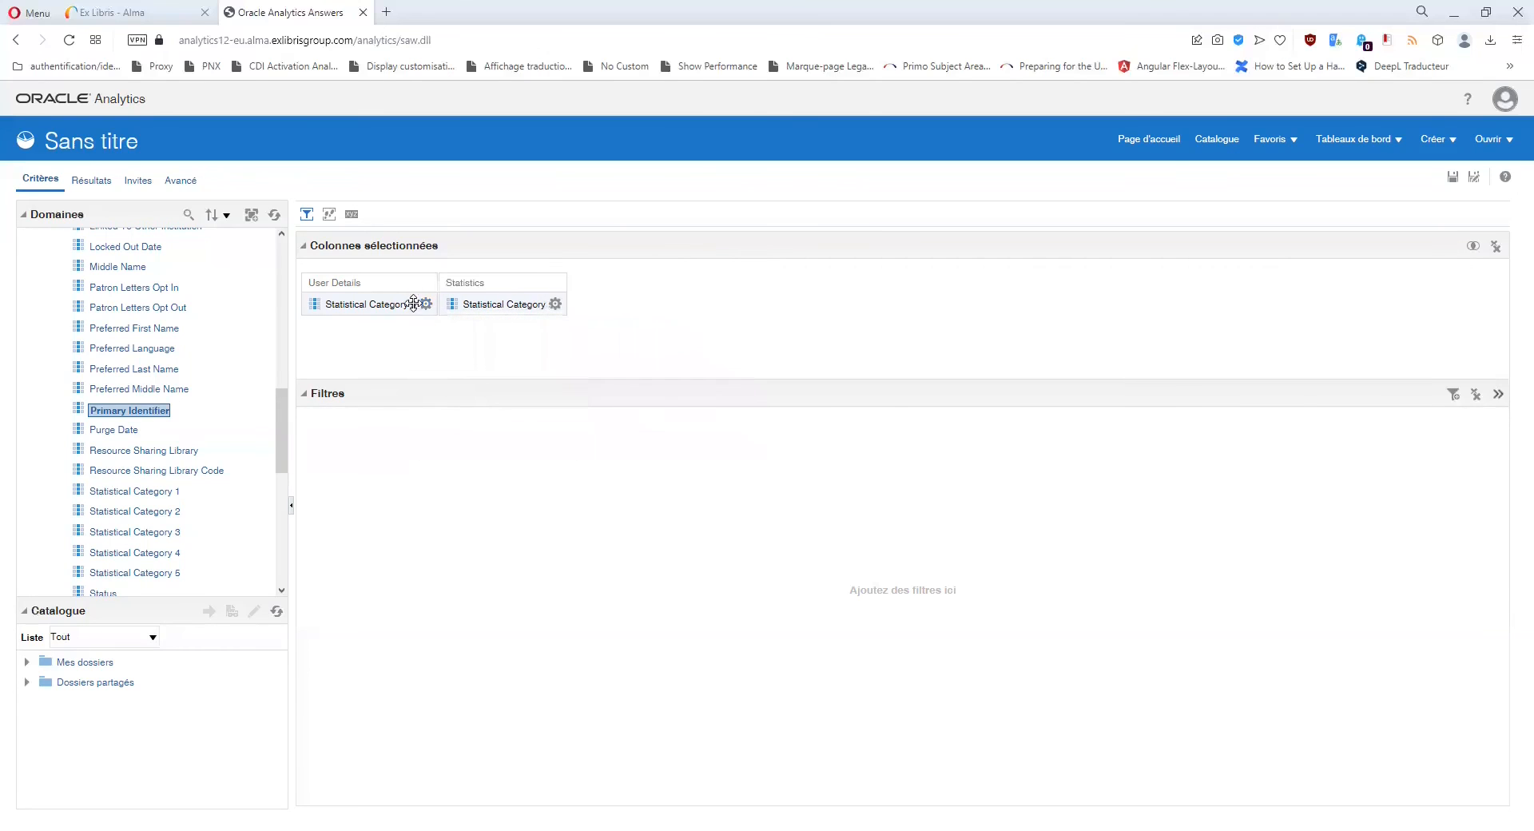
{"action": "left_click", "coordinate": [425, 304]}
{"action": "left_click", "coordinate": [489, 414]}
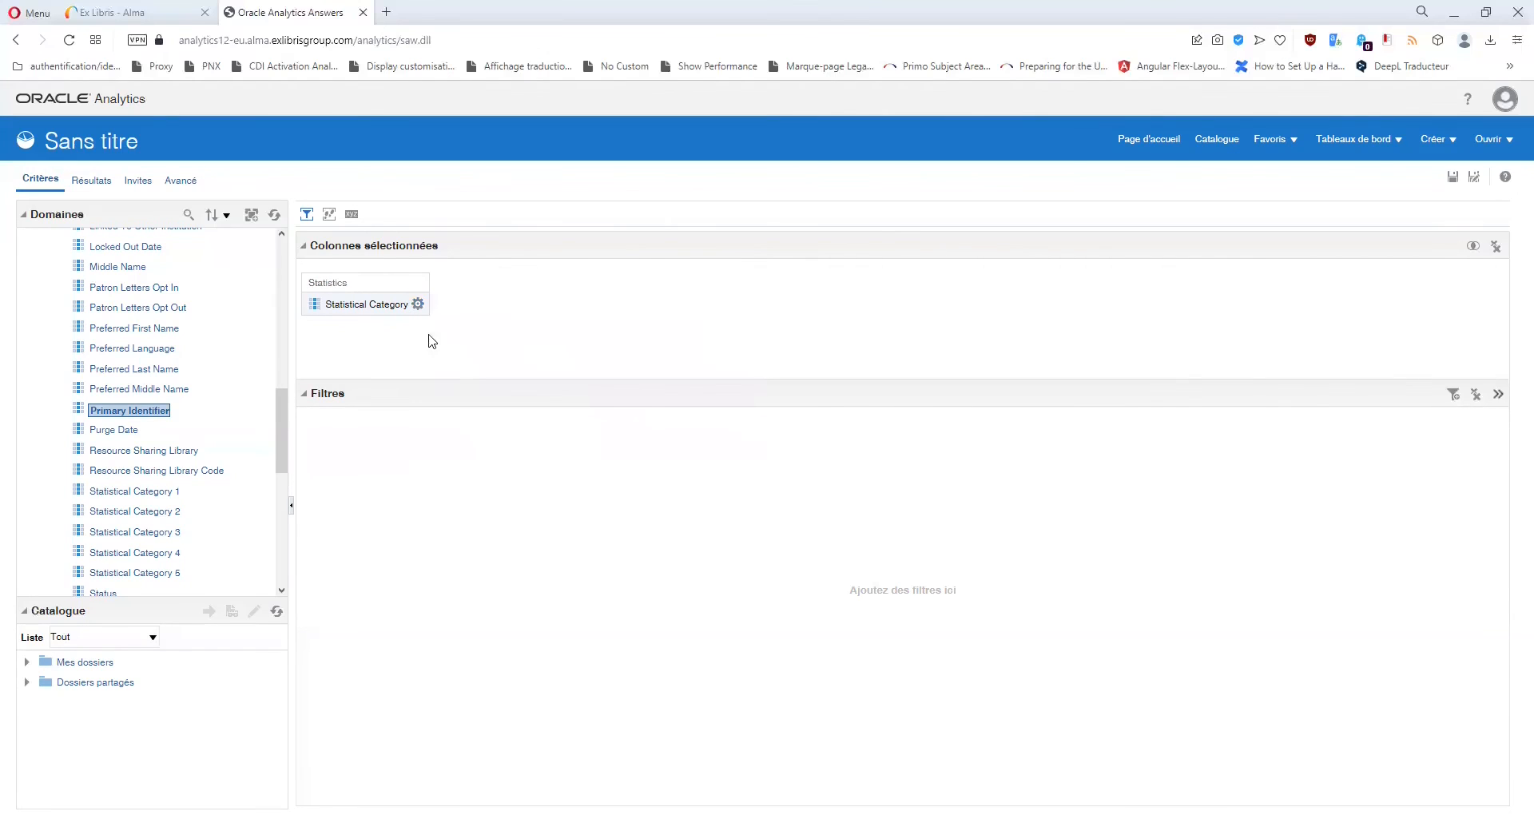
{"action": "left_click", "coordinate": [418, 303]}
{"action": "left_click", "coordinate": [448, 418]}
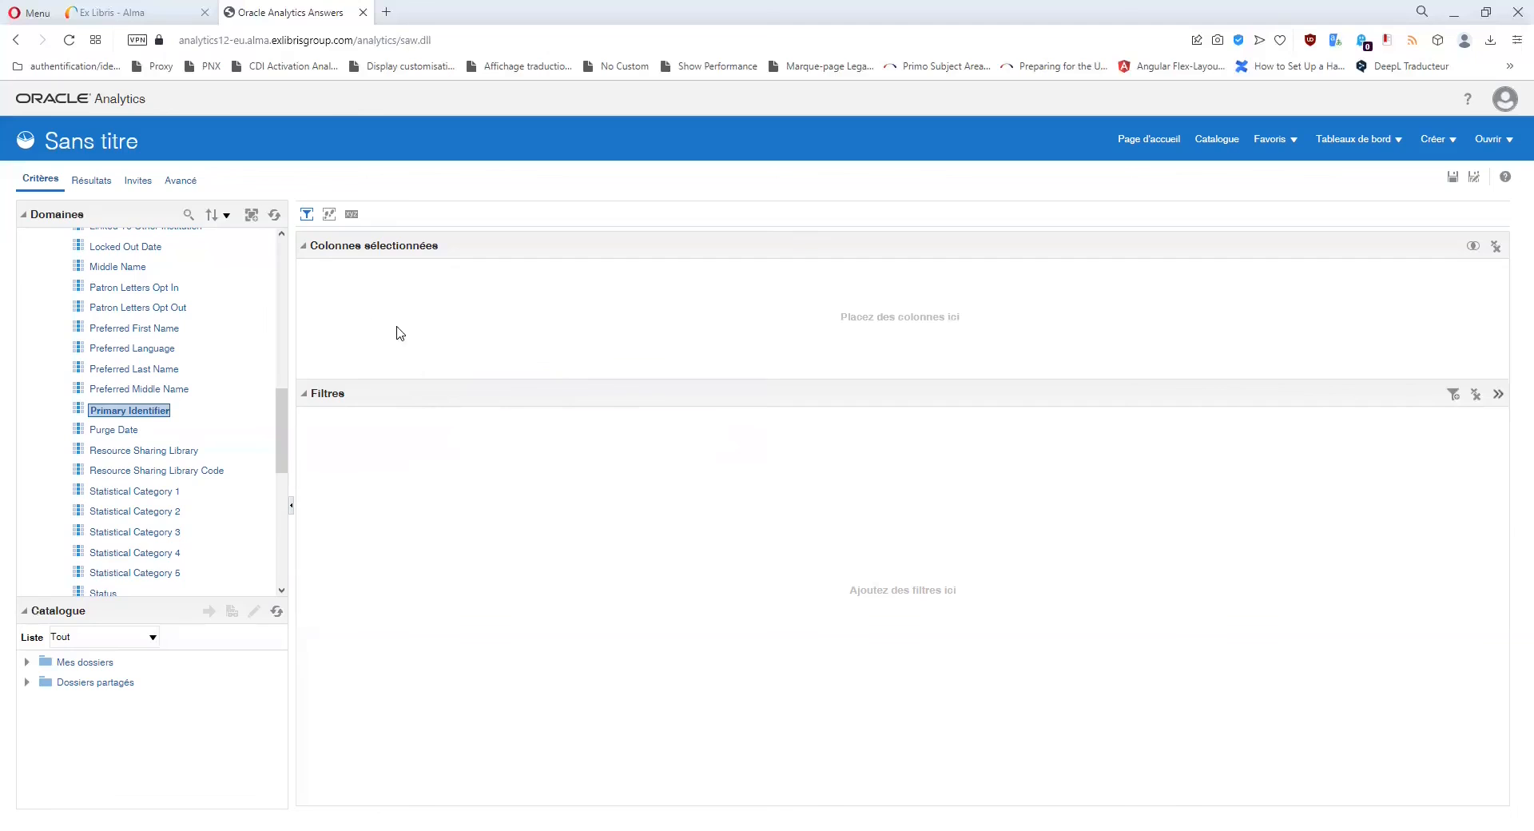
{"action": "scroll", "coordinate": [206, 495], "scroll_direction": "up", "scroll_amount": 4}
{"action": "scroll", "coordinate": [206, 495], "scroll_direction": "up", "scroll_amount": 5}
{"action": "scroll", "coordinate": [208, 496], "scroll_direction": "down", "scroll_amount": 3}
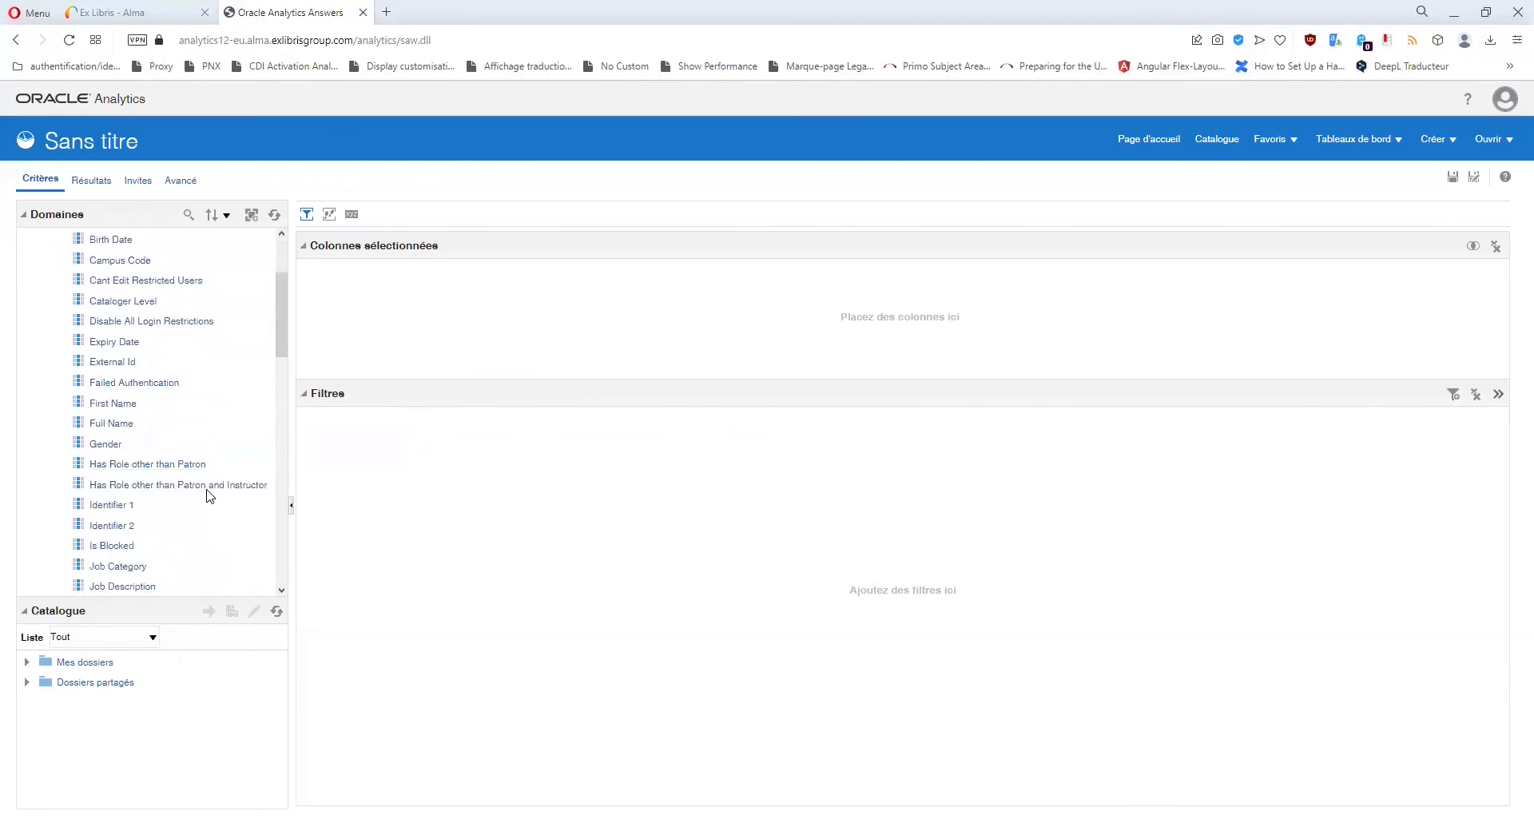
{"action": "scroll", "coordinate": [210, 496], "scroll_direction": "down", "scroll_amount": 1}
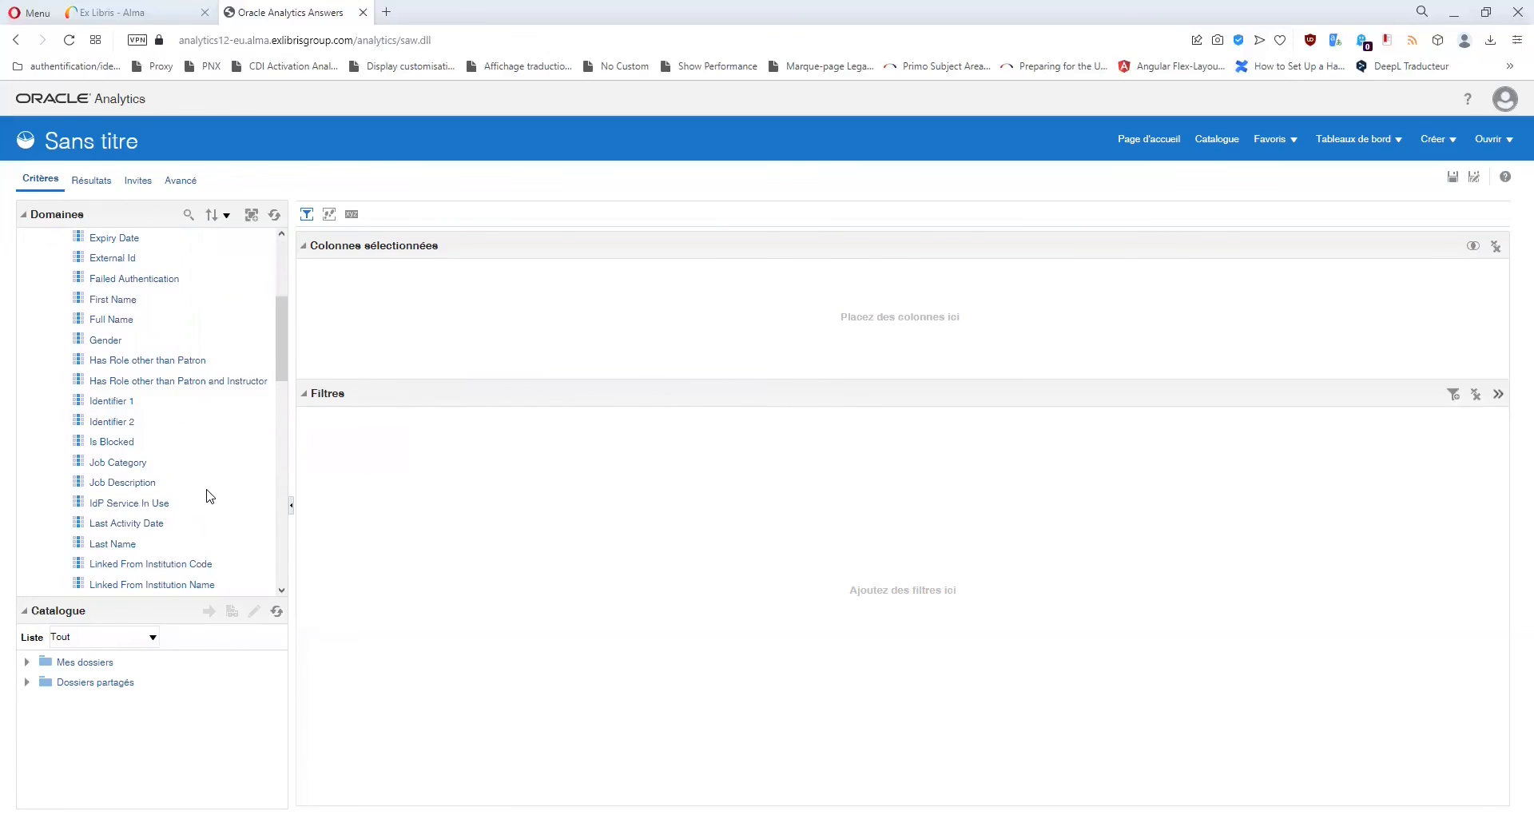
{"action": "scroll", "coordinate": [209, 496], "scroll_direction": "up", "scroll_amount": 2}
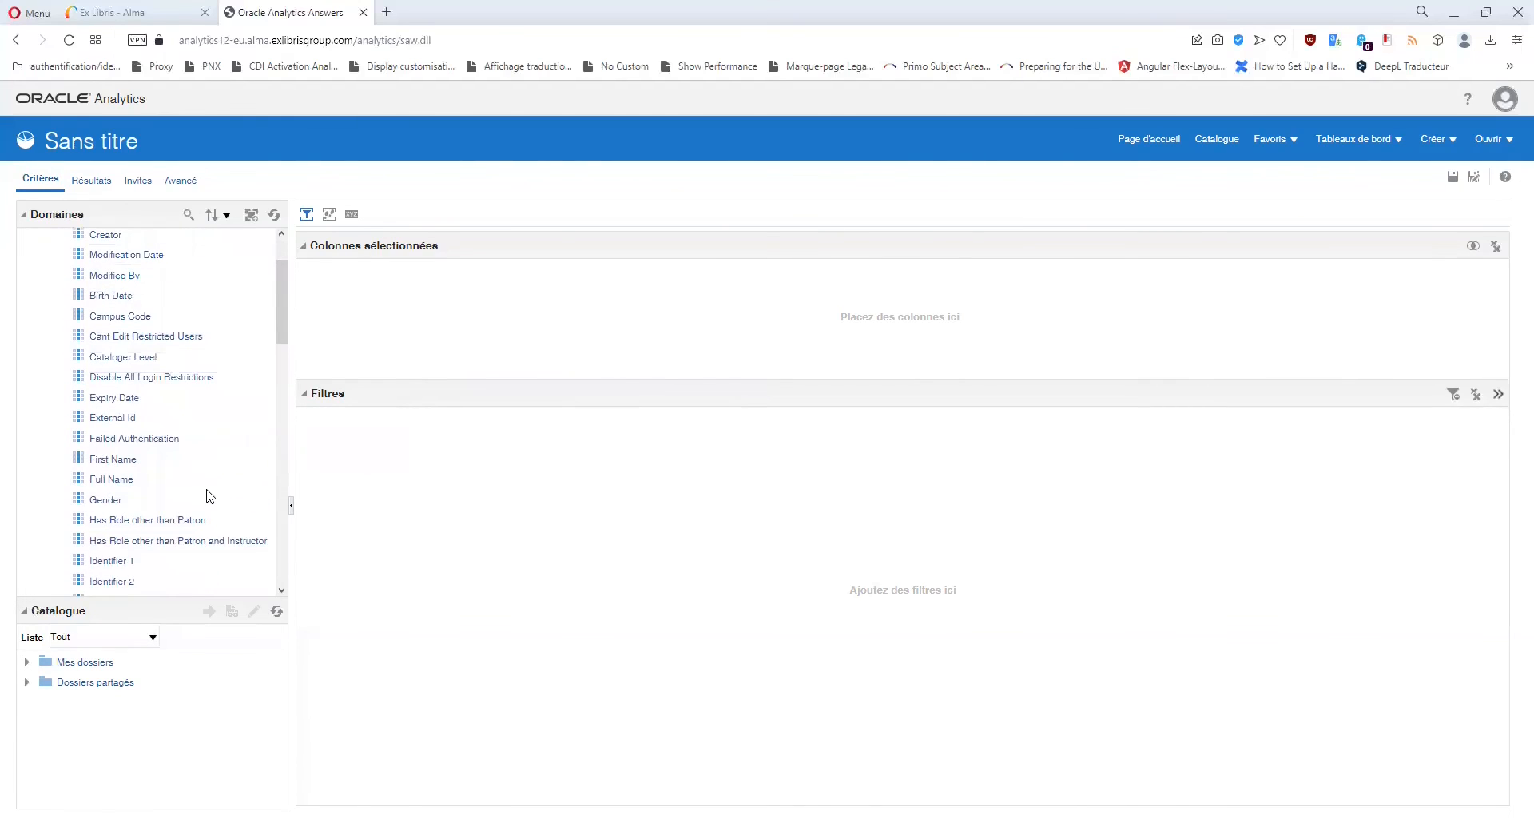
{"action": "scroll", "coordinate": [199, 498], "scroll_direction": "down", "scroll_amount": 6}
{"action": "left_click", "coordinate": [199, 498]}
{"action": "scroll", "coordinate": [199, 498], "scroll_direction": "down", "scroll_amount": 8}
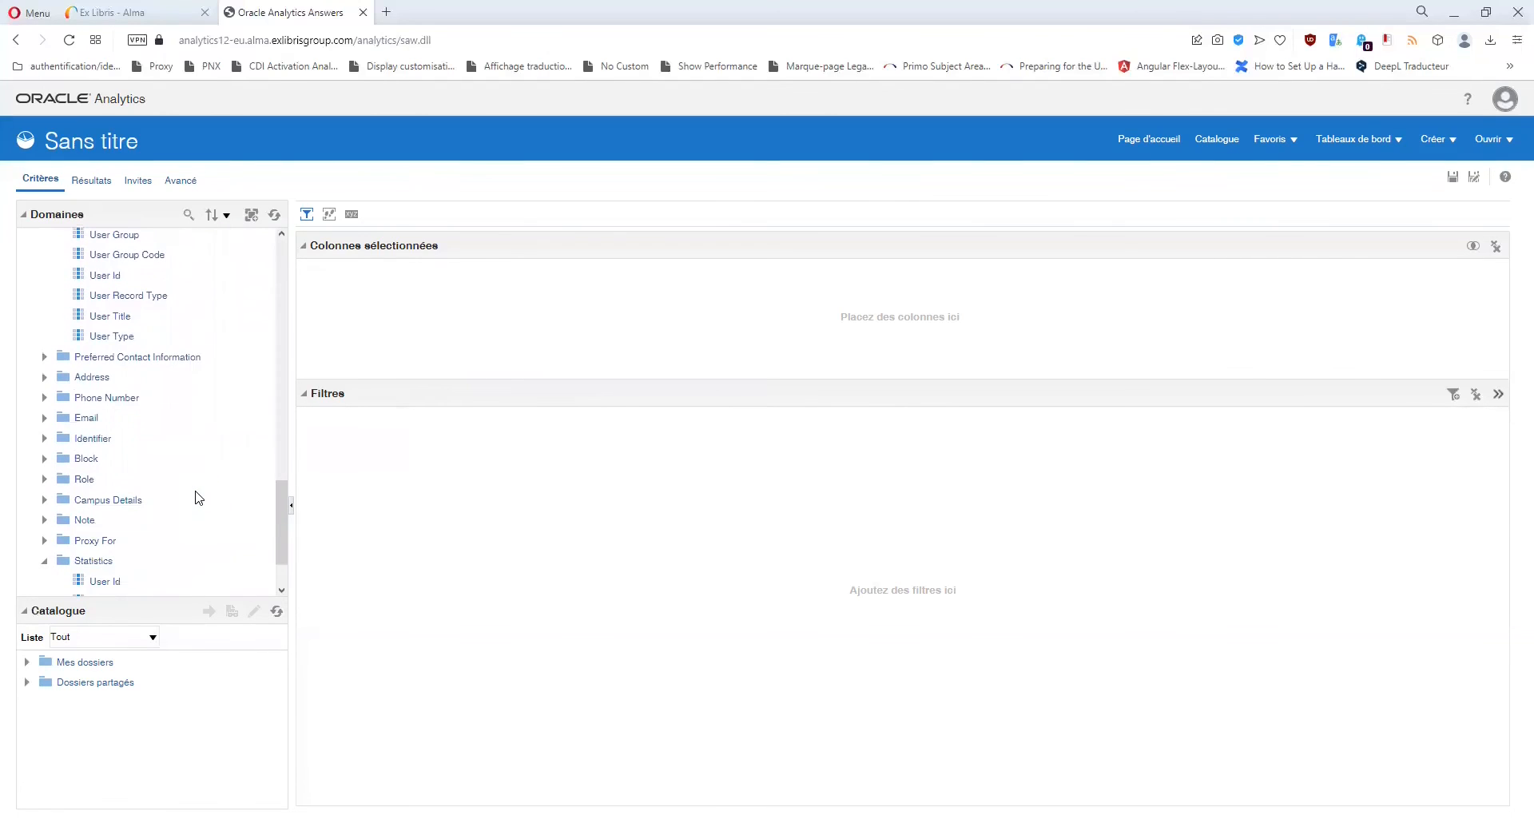
{"action": "scroll", "coordinate": [199, 498], "scroll_direction": "down", "scroll_amount": 1}
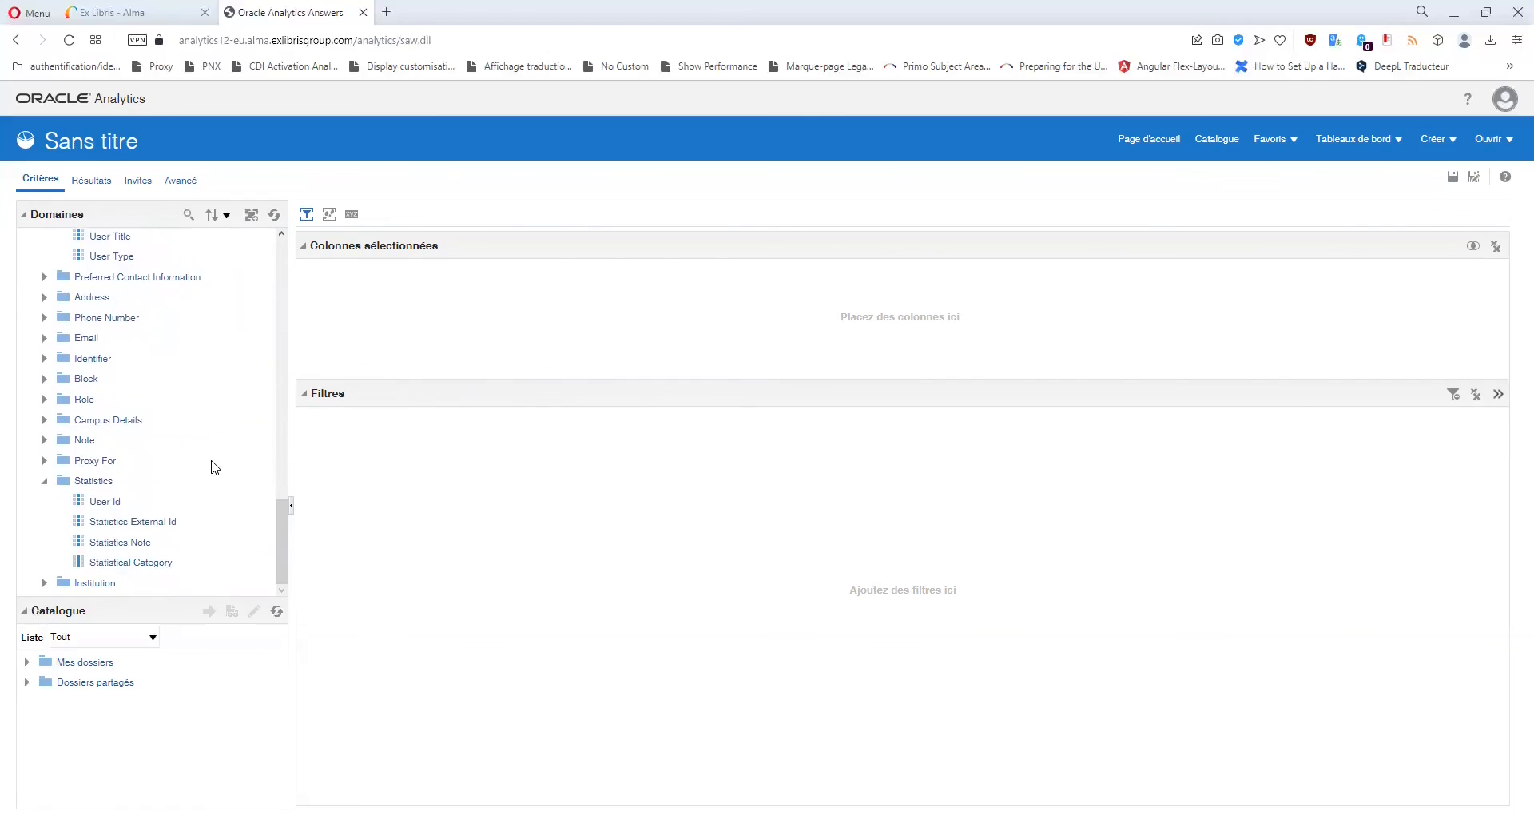